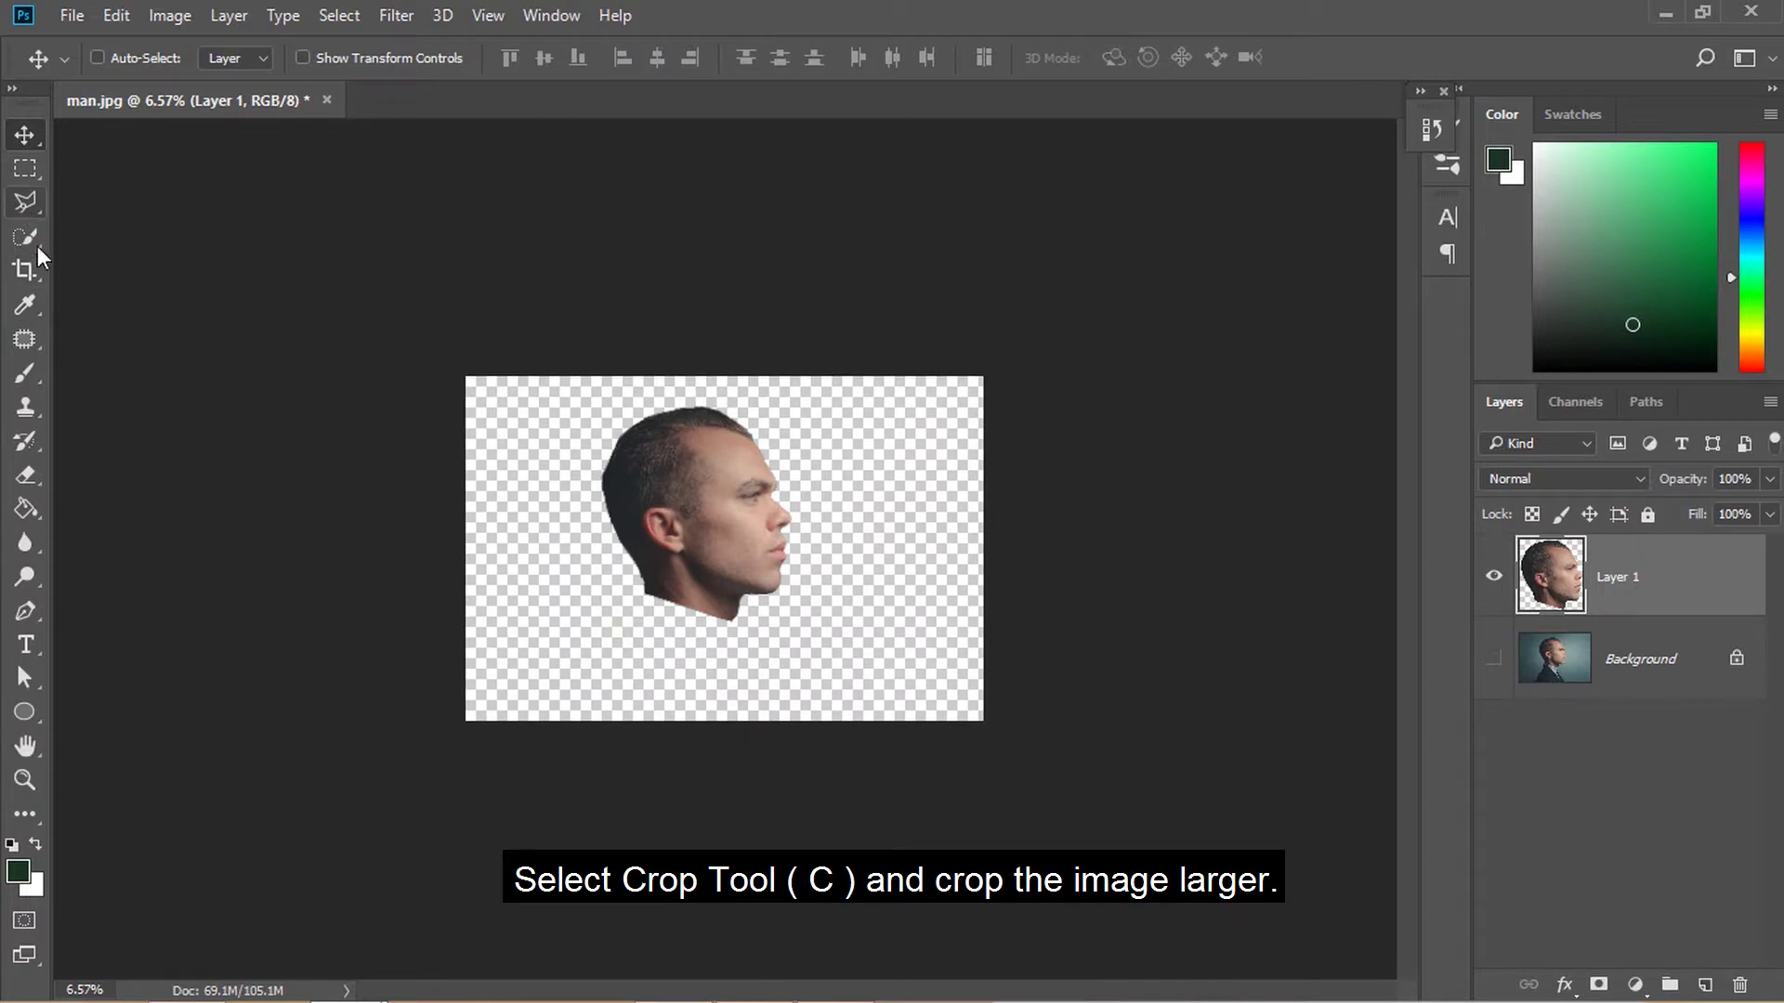
Enlarge the canvas with the Crop tool into a tall portrait format with empty space above and below the head, and apply the crop
left_click(25, 271)
left_click_drag(995, 390, 1016, 141)
left_click_drag(813, 506, 837, 385)
left_click(25, 134)
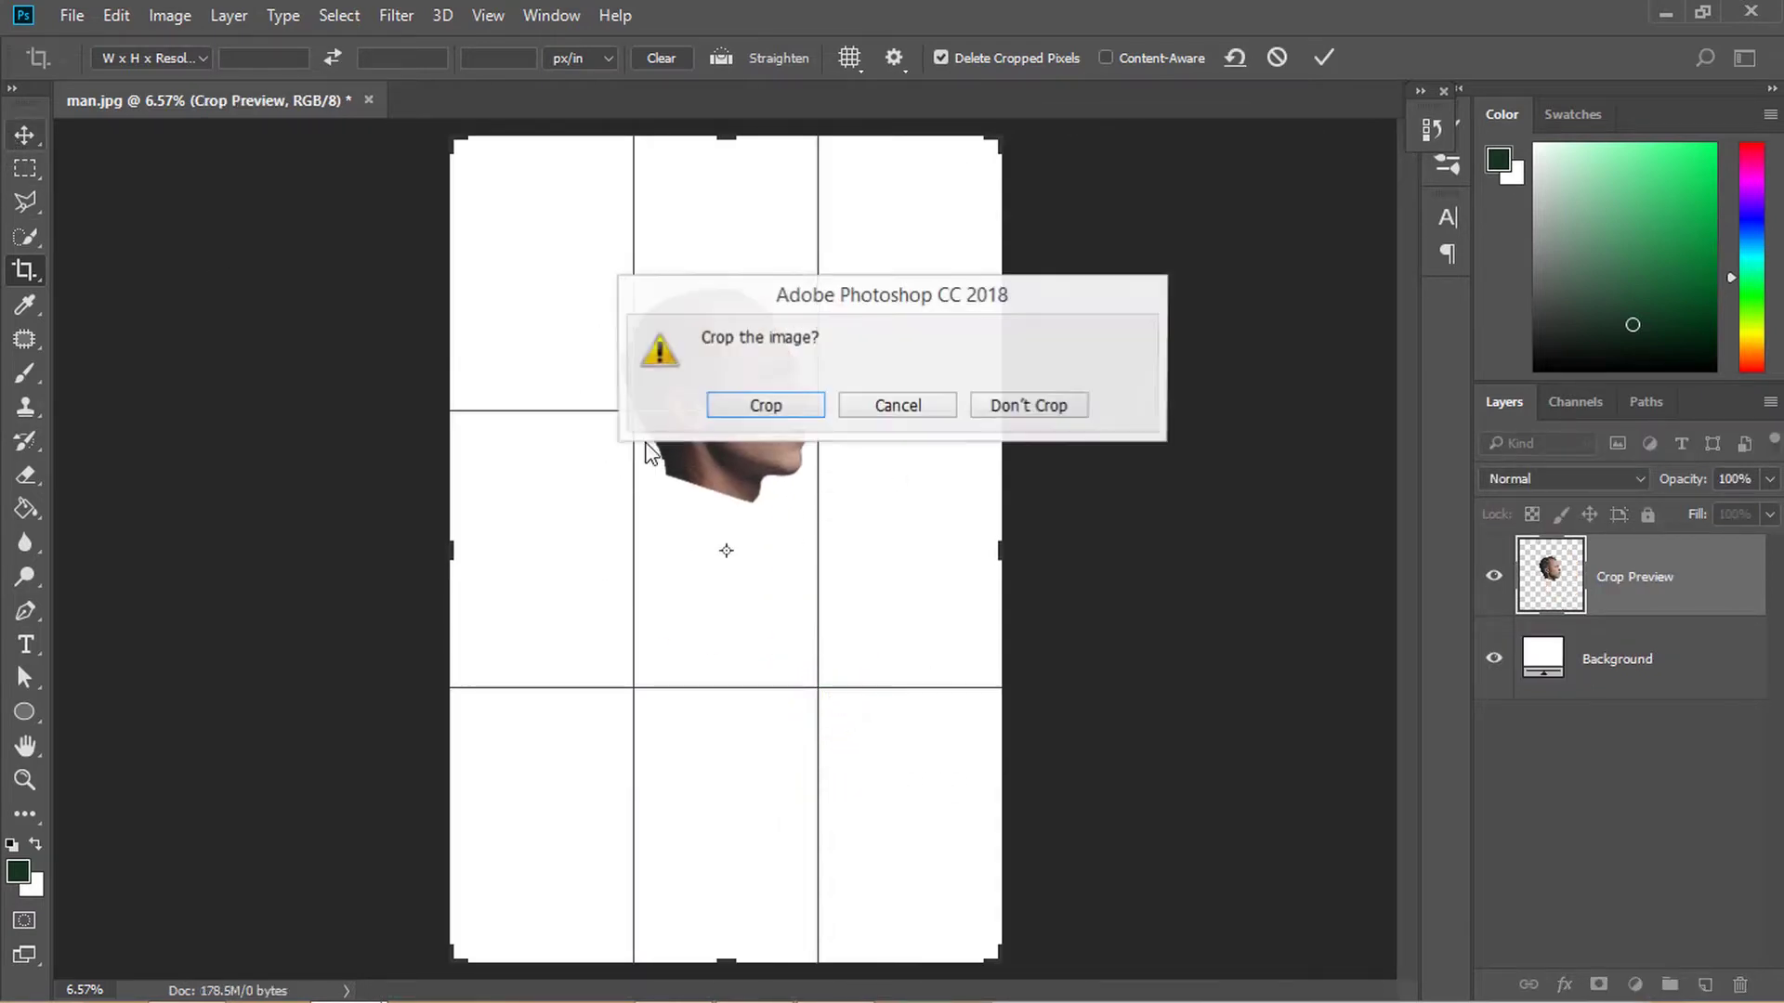
left_click(752, 403)
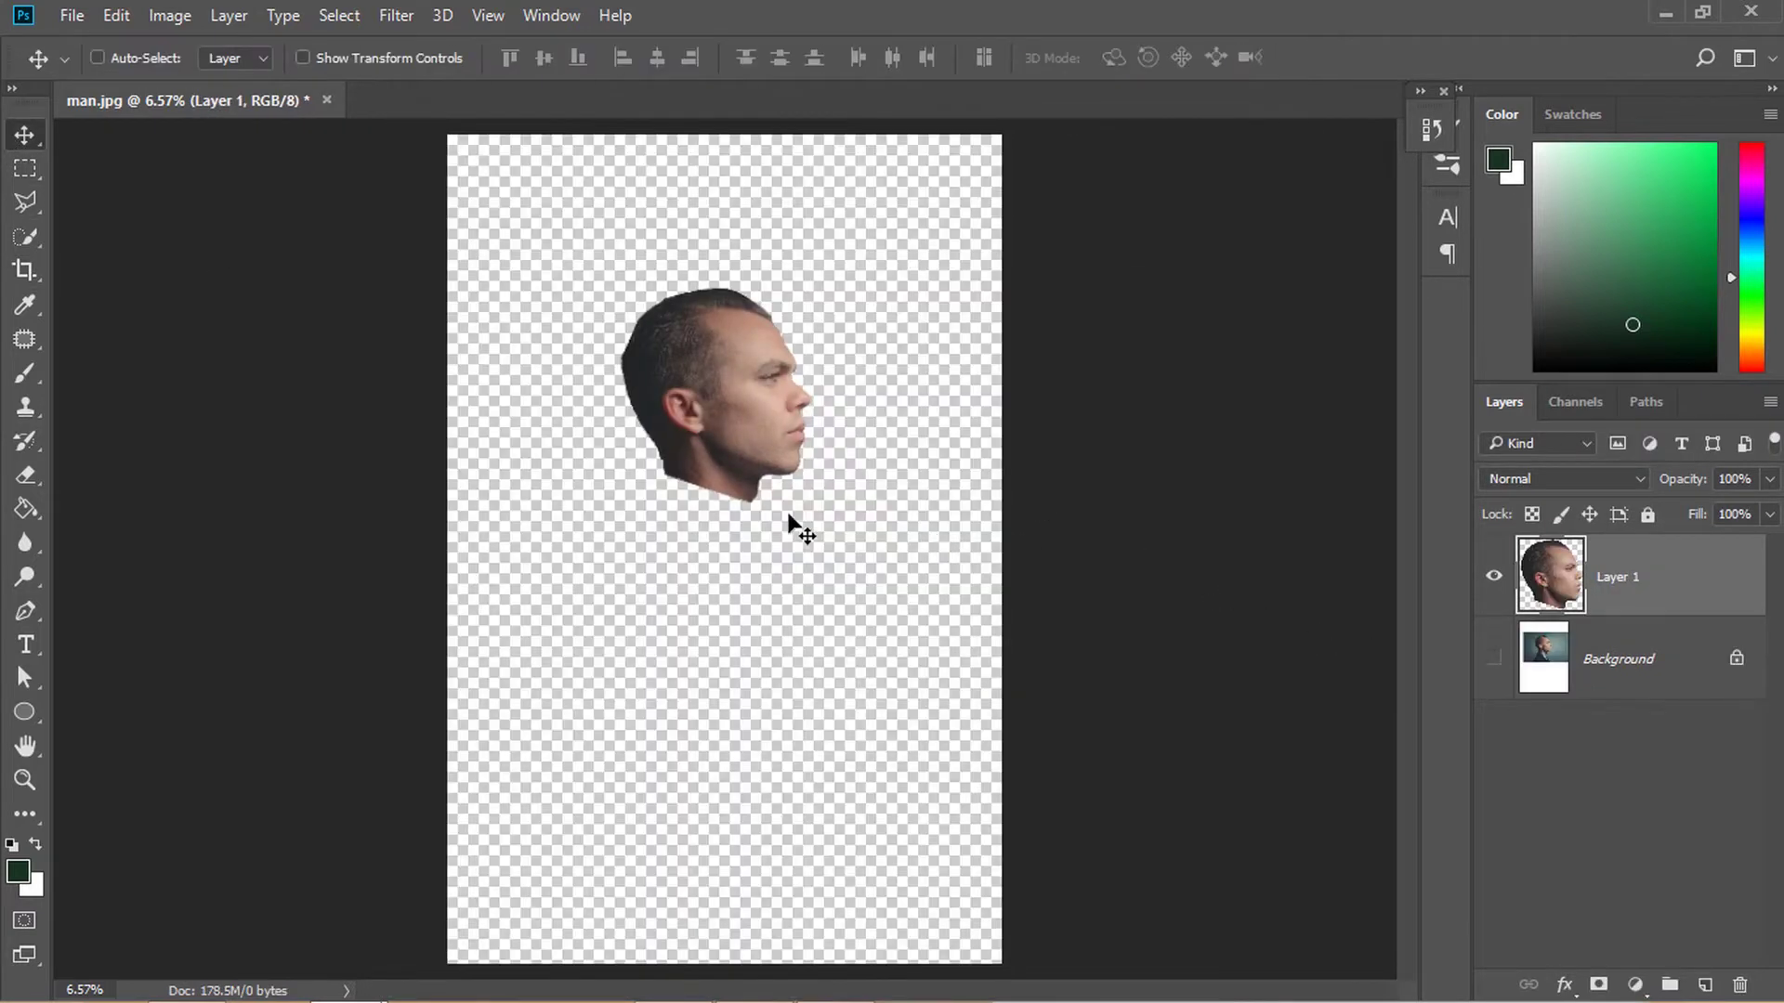
Add a black Solid Color fill layer and place it beneath Layer 1 with the cut-out head
left_click(1635, 984)
left_click(1626, 407)
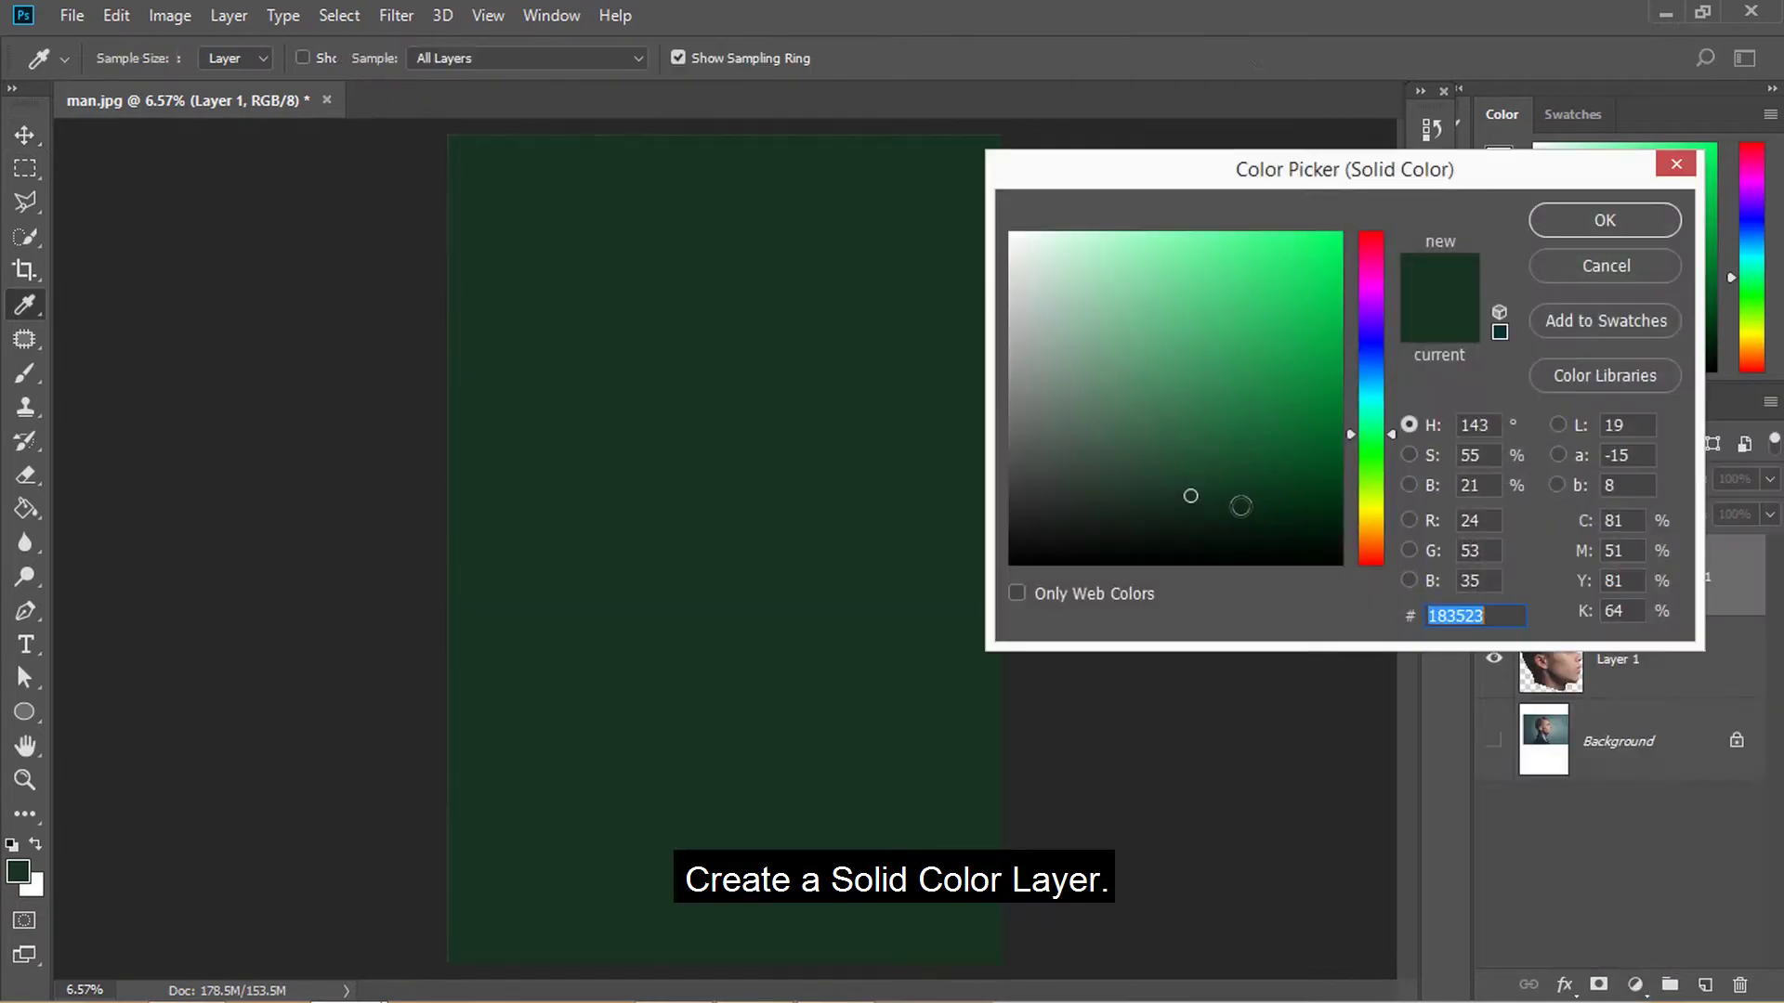
left_click_drag(1237, 505, 867, 596)
left_click(1591, 221)
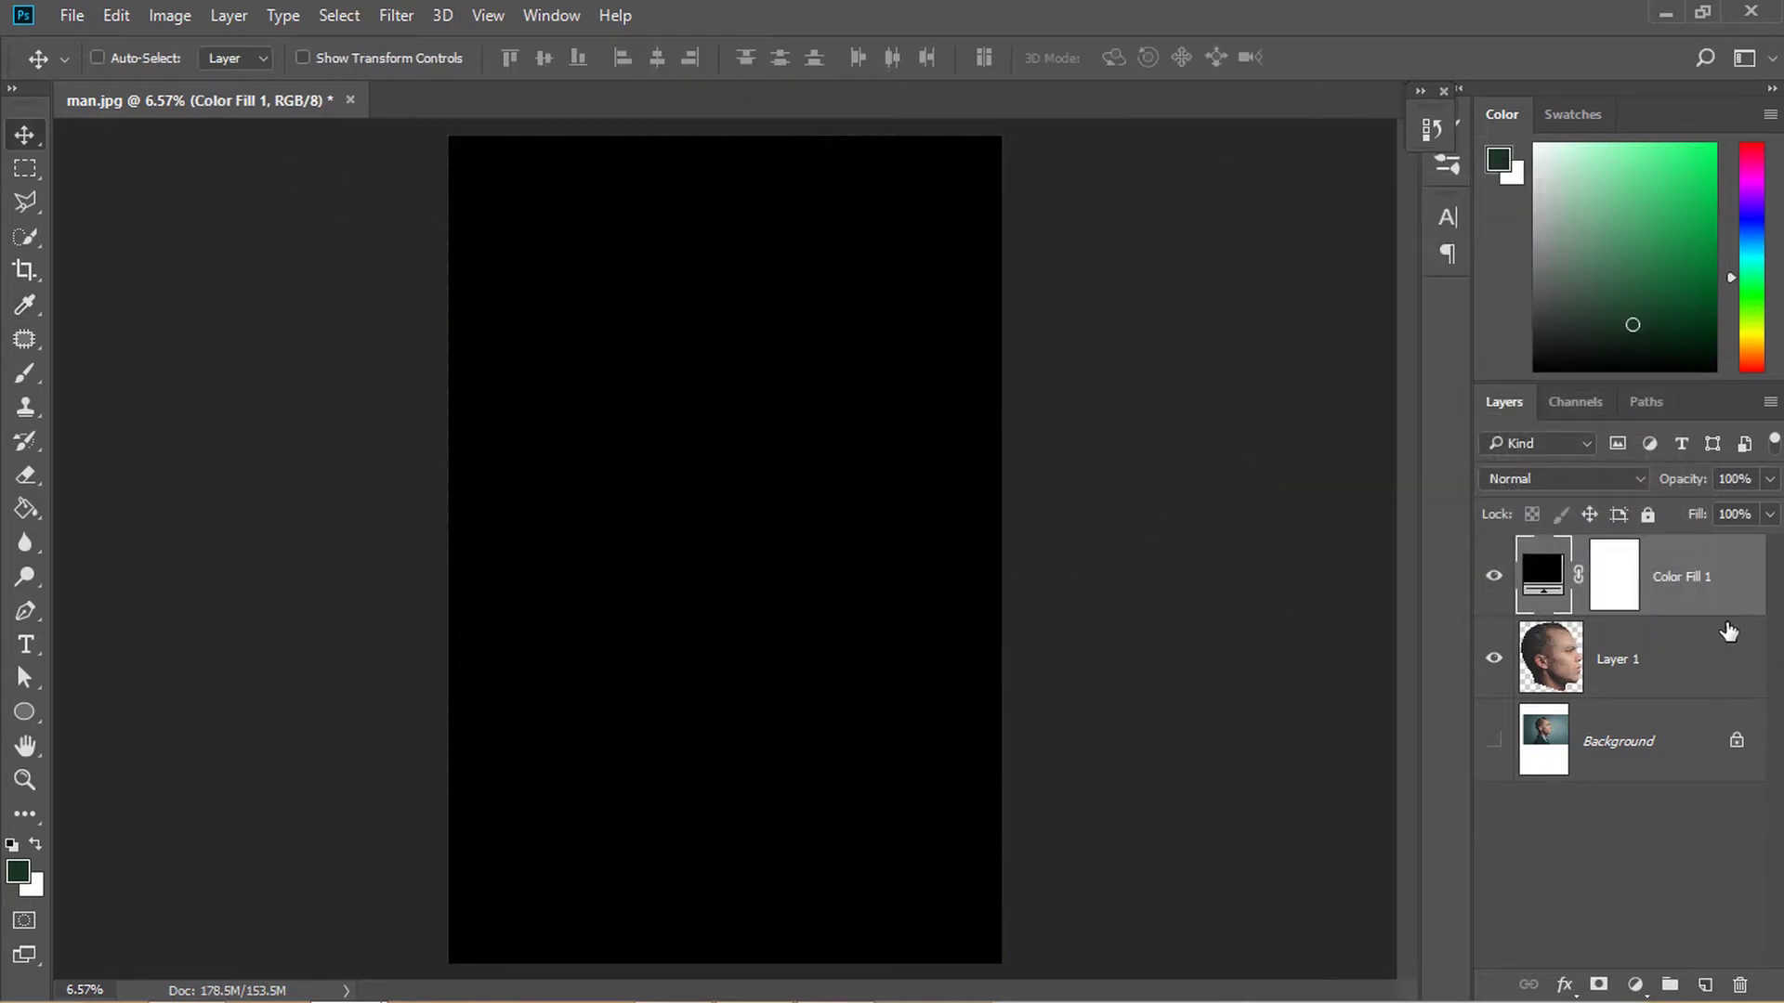
left_click_drag(1728, 632, 1685, 613)
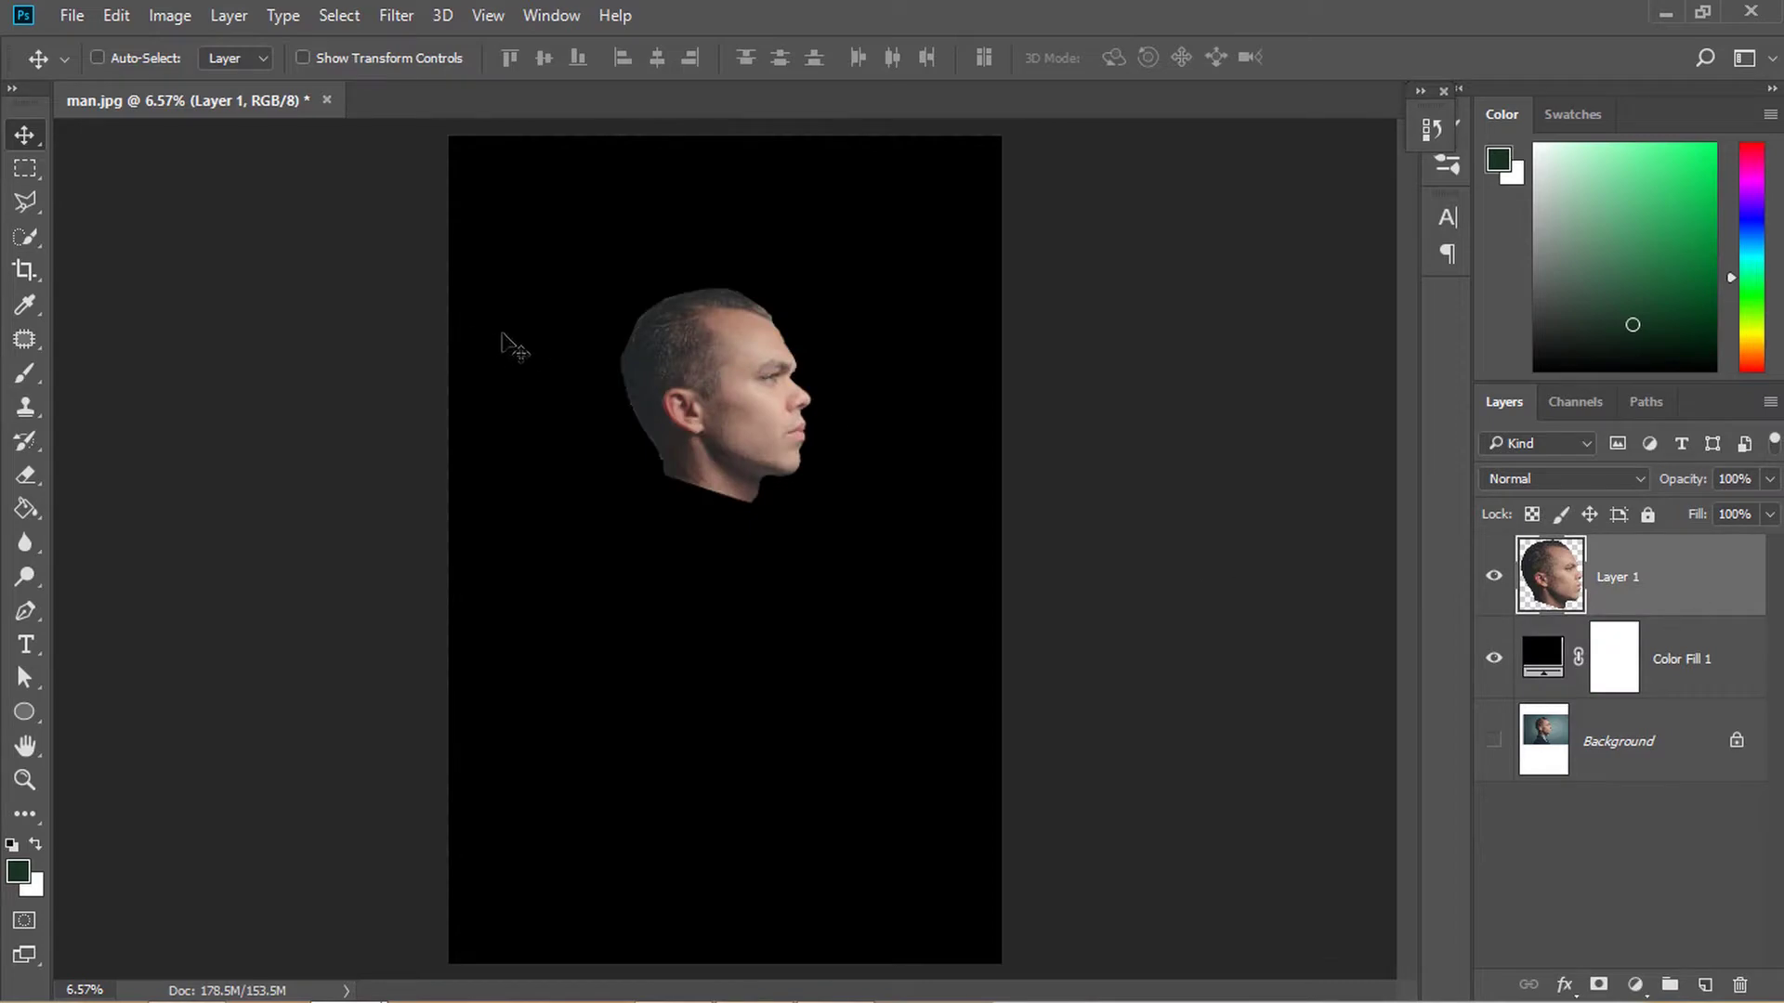
Open the root 1.png image and move its roots into the man.jpg document, below the head
left_click(72, 16)
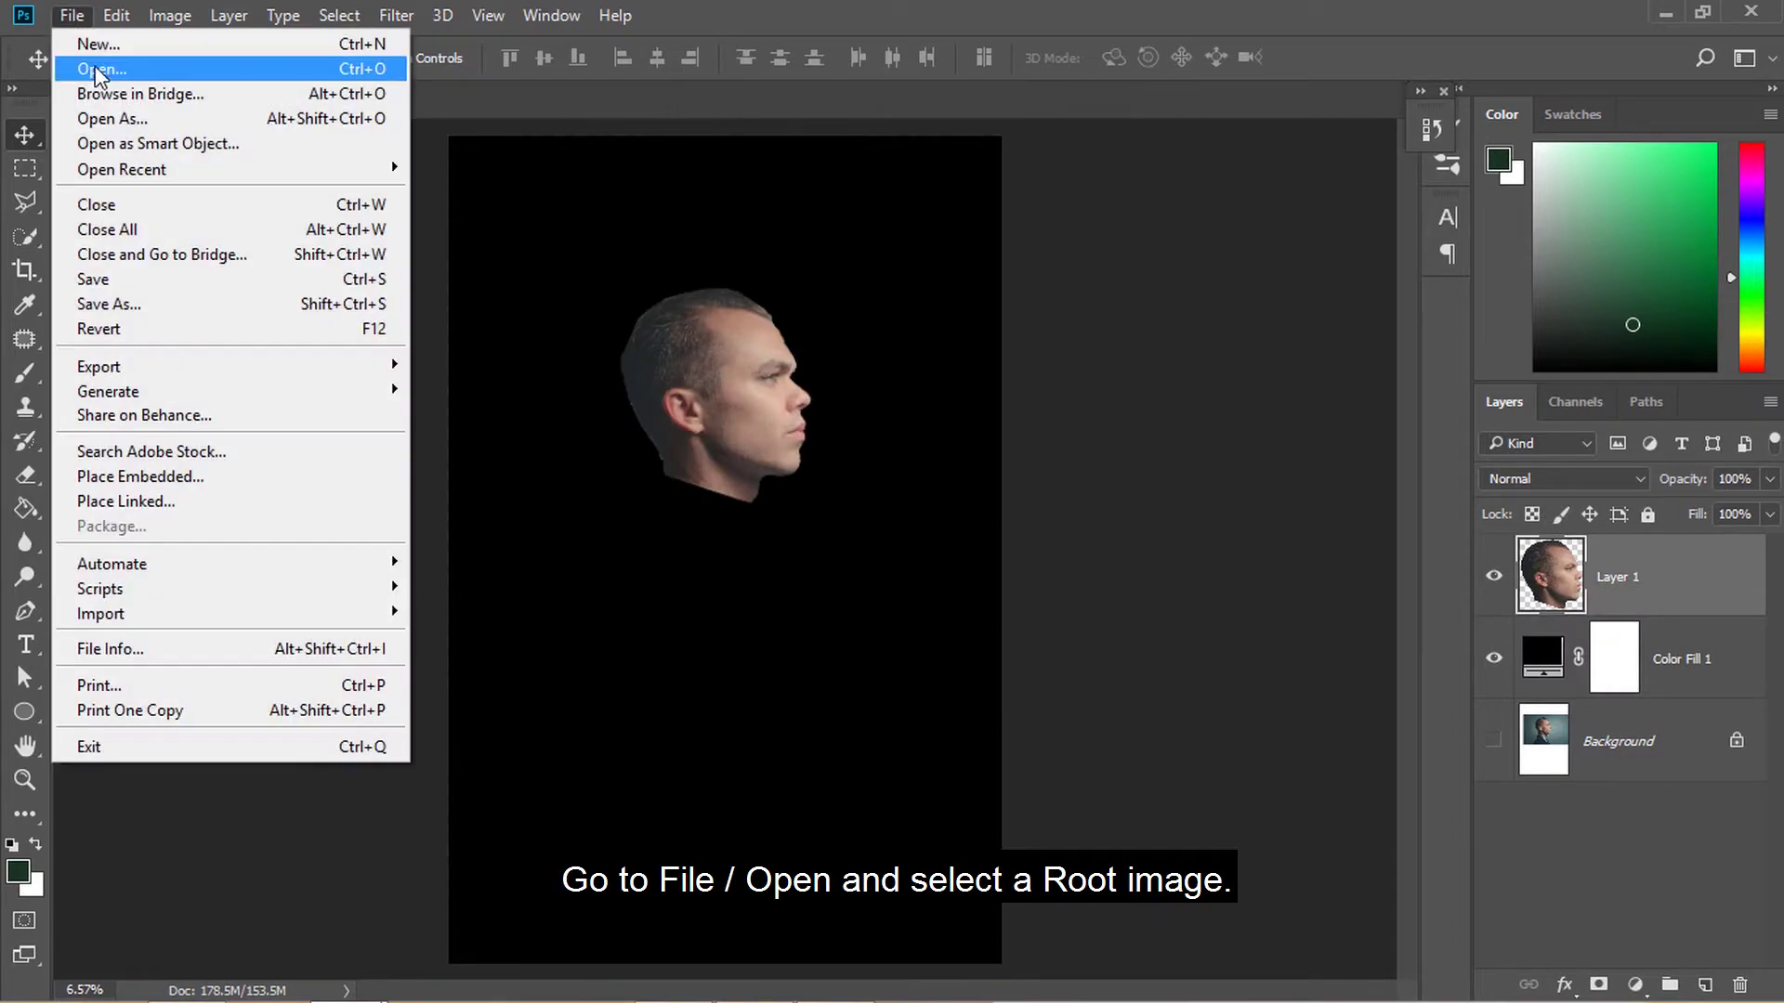
left_click(84, 65)
double_click(801, 231)
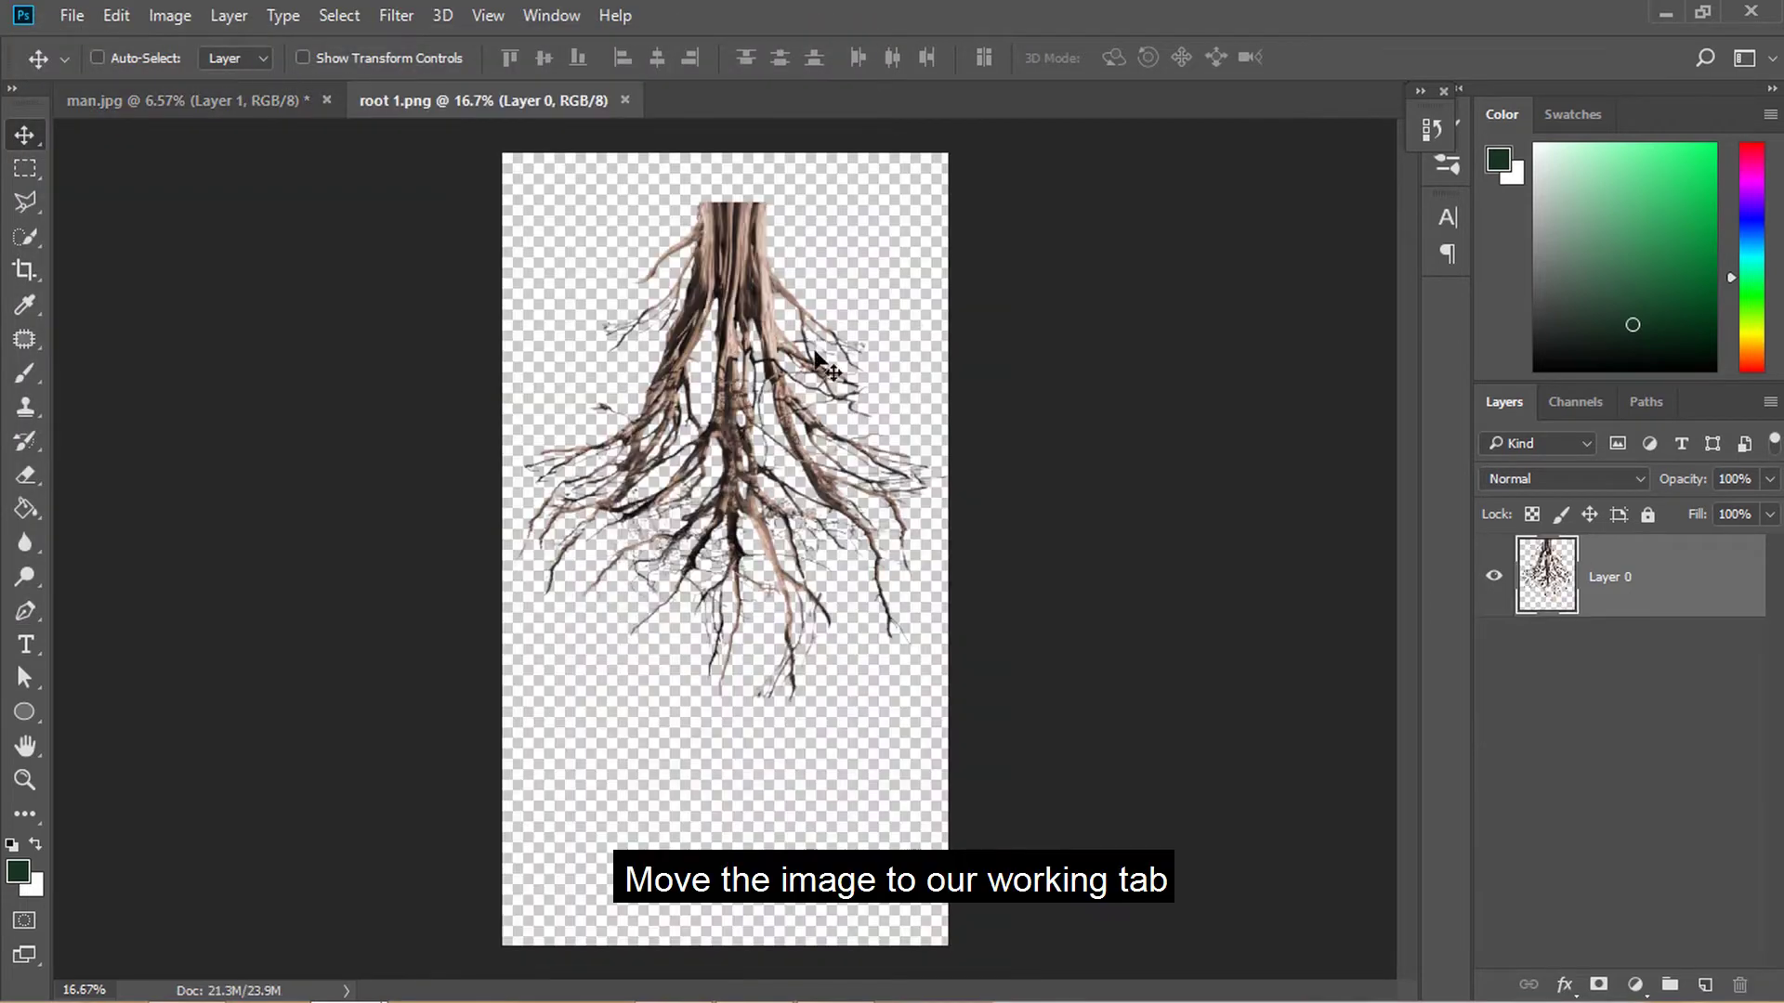
left_click_drag(256, 109, 490, 280)
left_click_drag(738, 631, 699, 697)
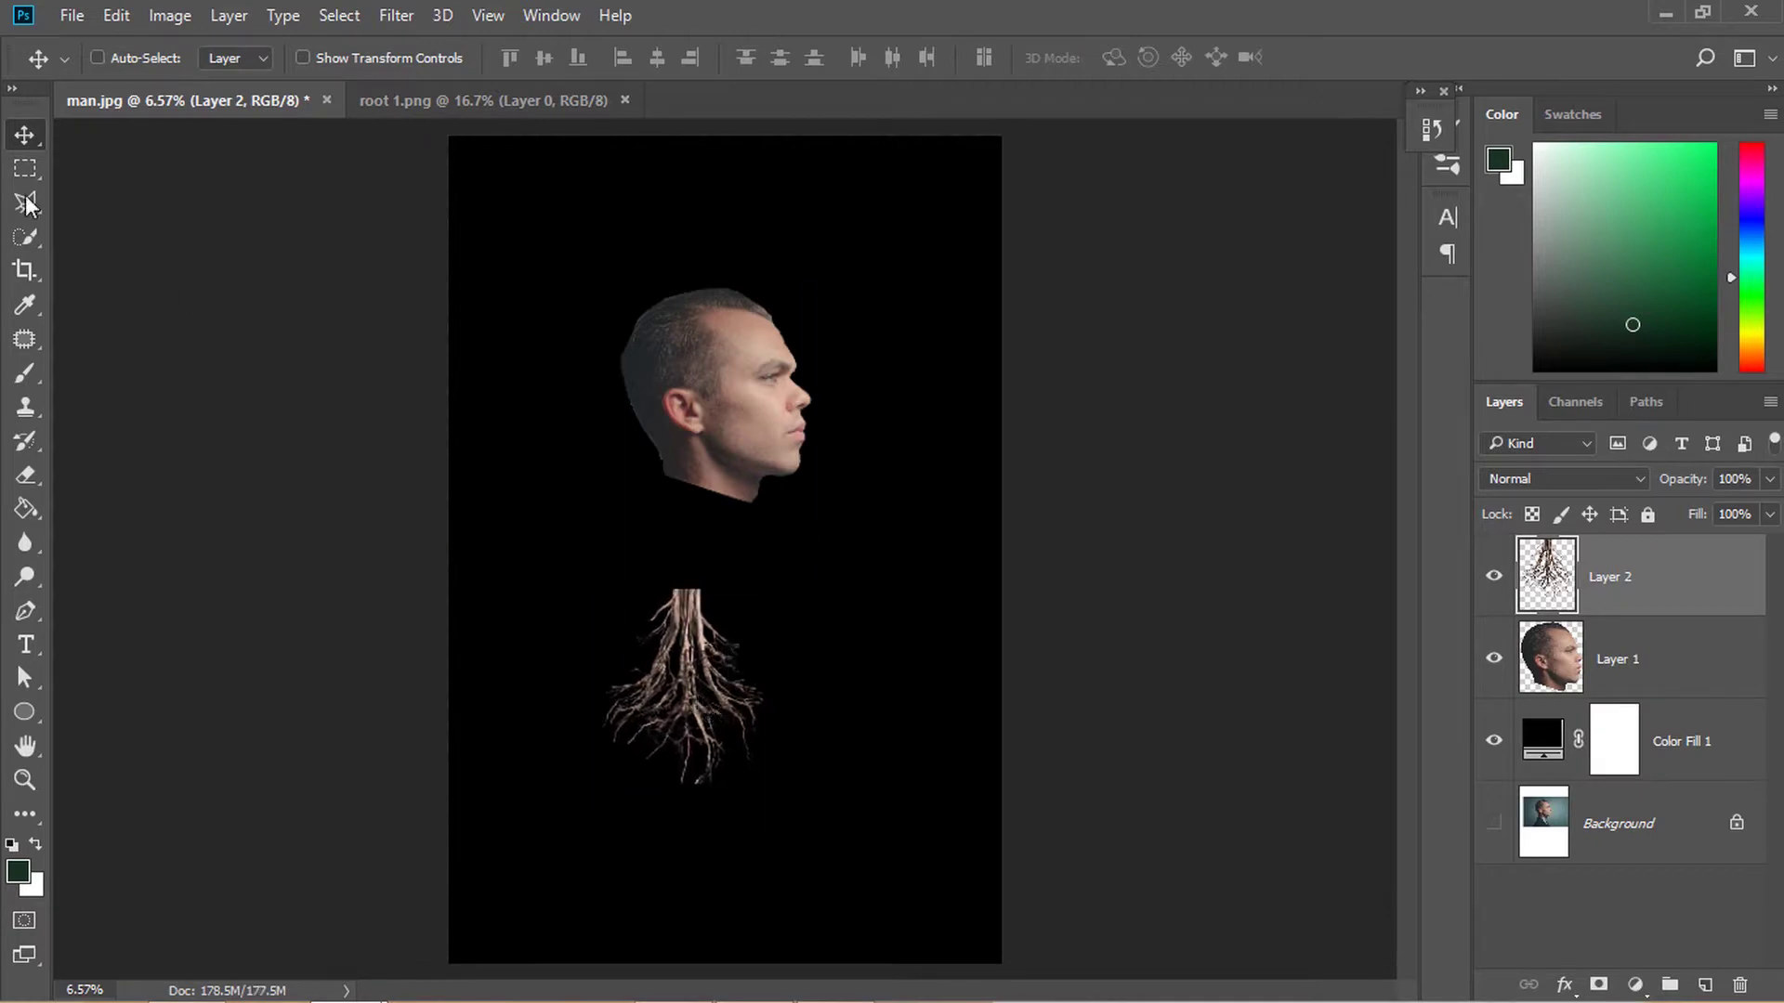
Free Transform the roots to about 250% scale, rotate them about 9° and place their top beneath the jaw
left_click(118, 14)
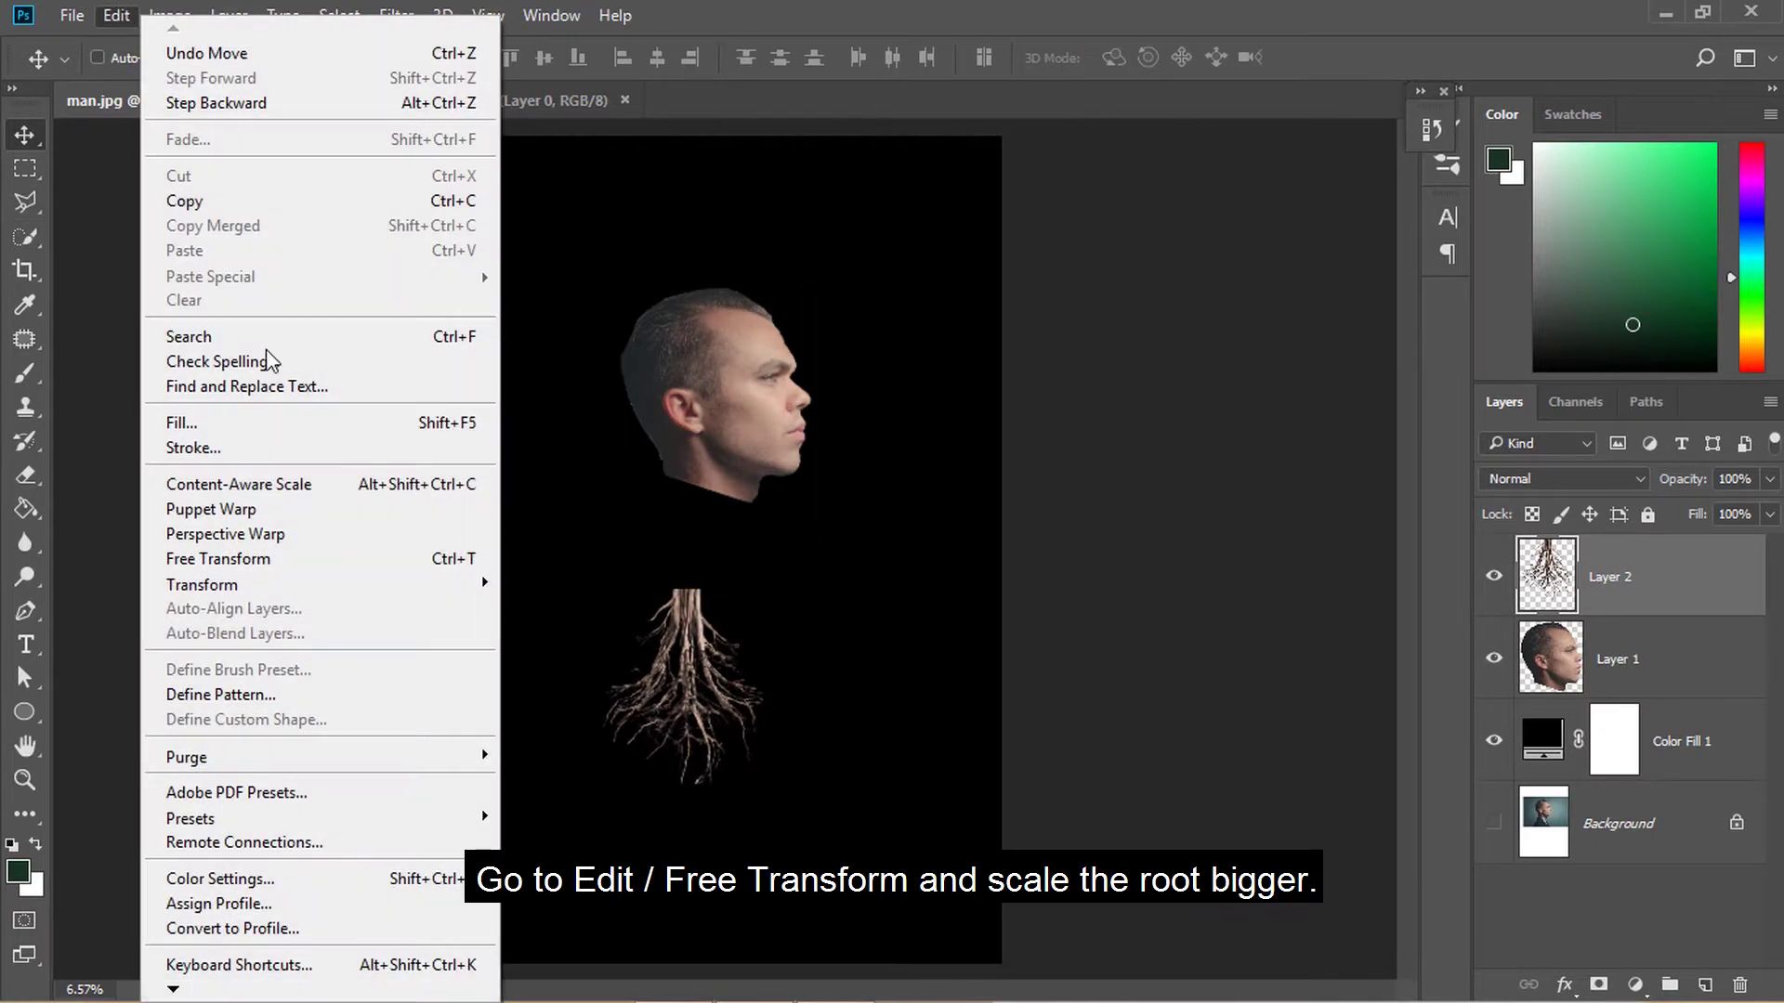
left_click(363, 574)
left_click_drag(770, 585, 1071, 194)
left_click_drag(918, 381, 796, 532)
left_click_drag(931, 378, 887, 438)
left_click_drag(963, 385, 996, 432)
left_click_drag(748, 426, 746, 485)
Rotate the roots to about 12°, align their trunk with the neck and apply the transformation
scroll(746, 485, "up", 4)
scroll(747, 486, "up", 3)
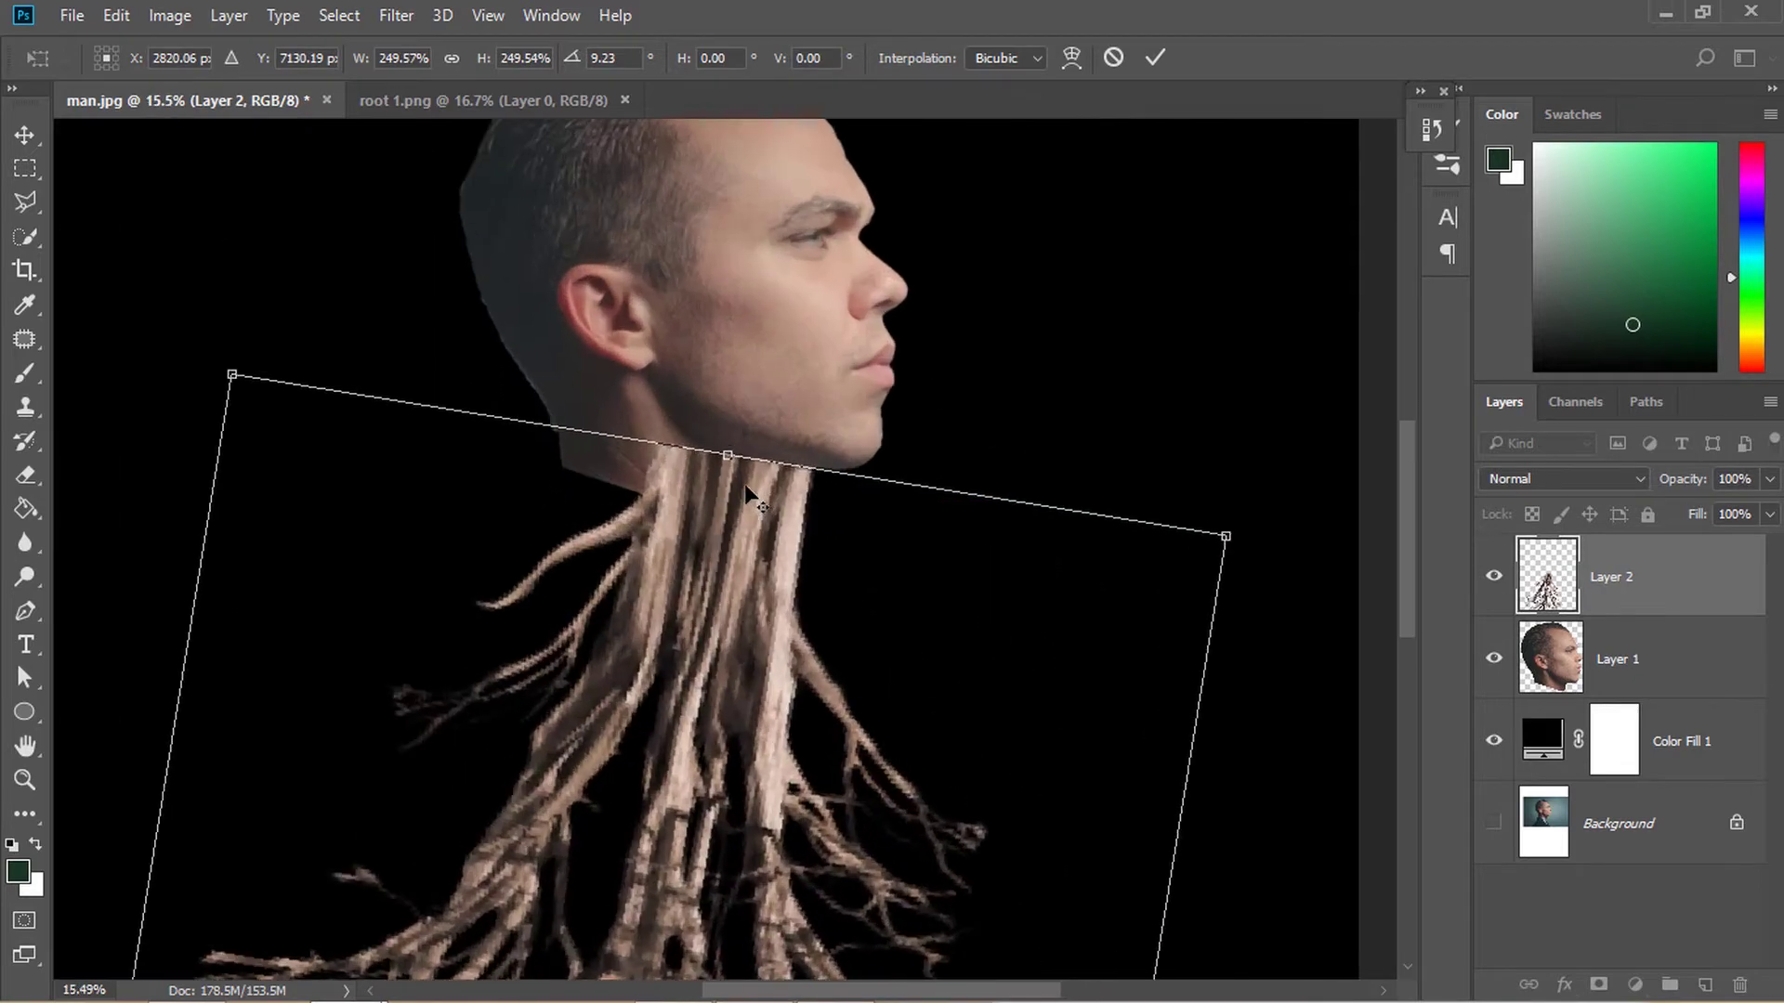
left_click_drag(740, 571, 755, 496)
left_click_drag(1229, 517, 1263, 552)
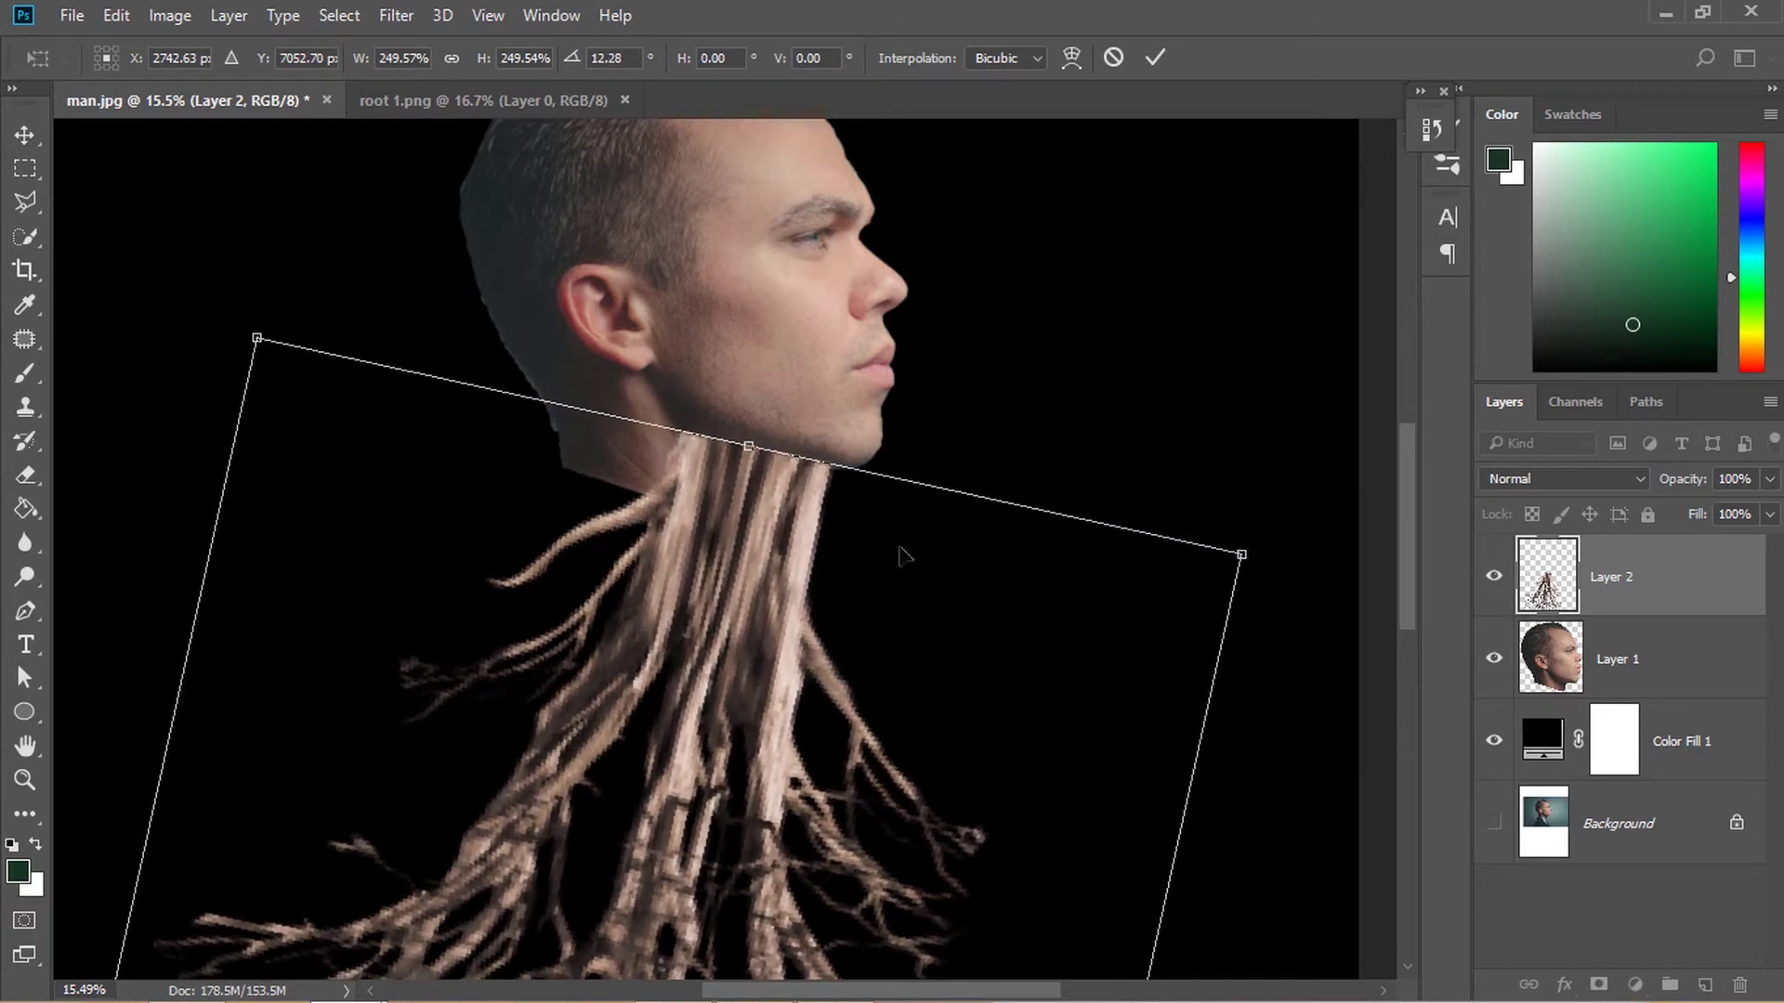
left_click_drag(811, 563, 768, 563)
scroll(725, 507, "down", 4)
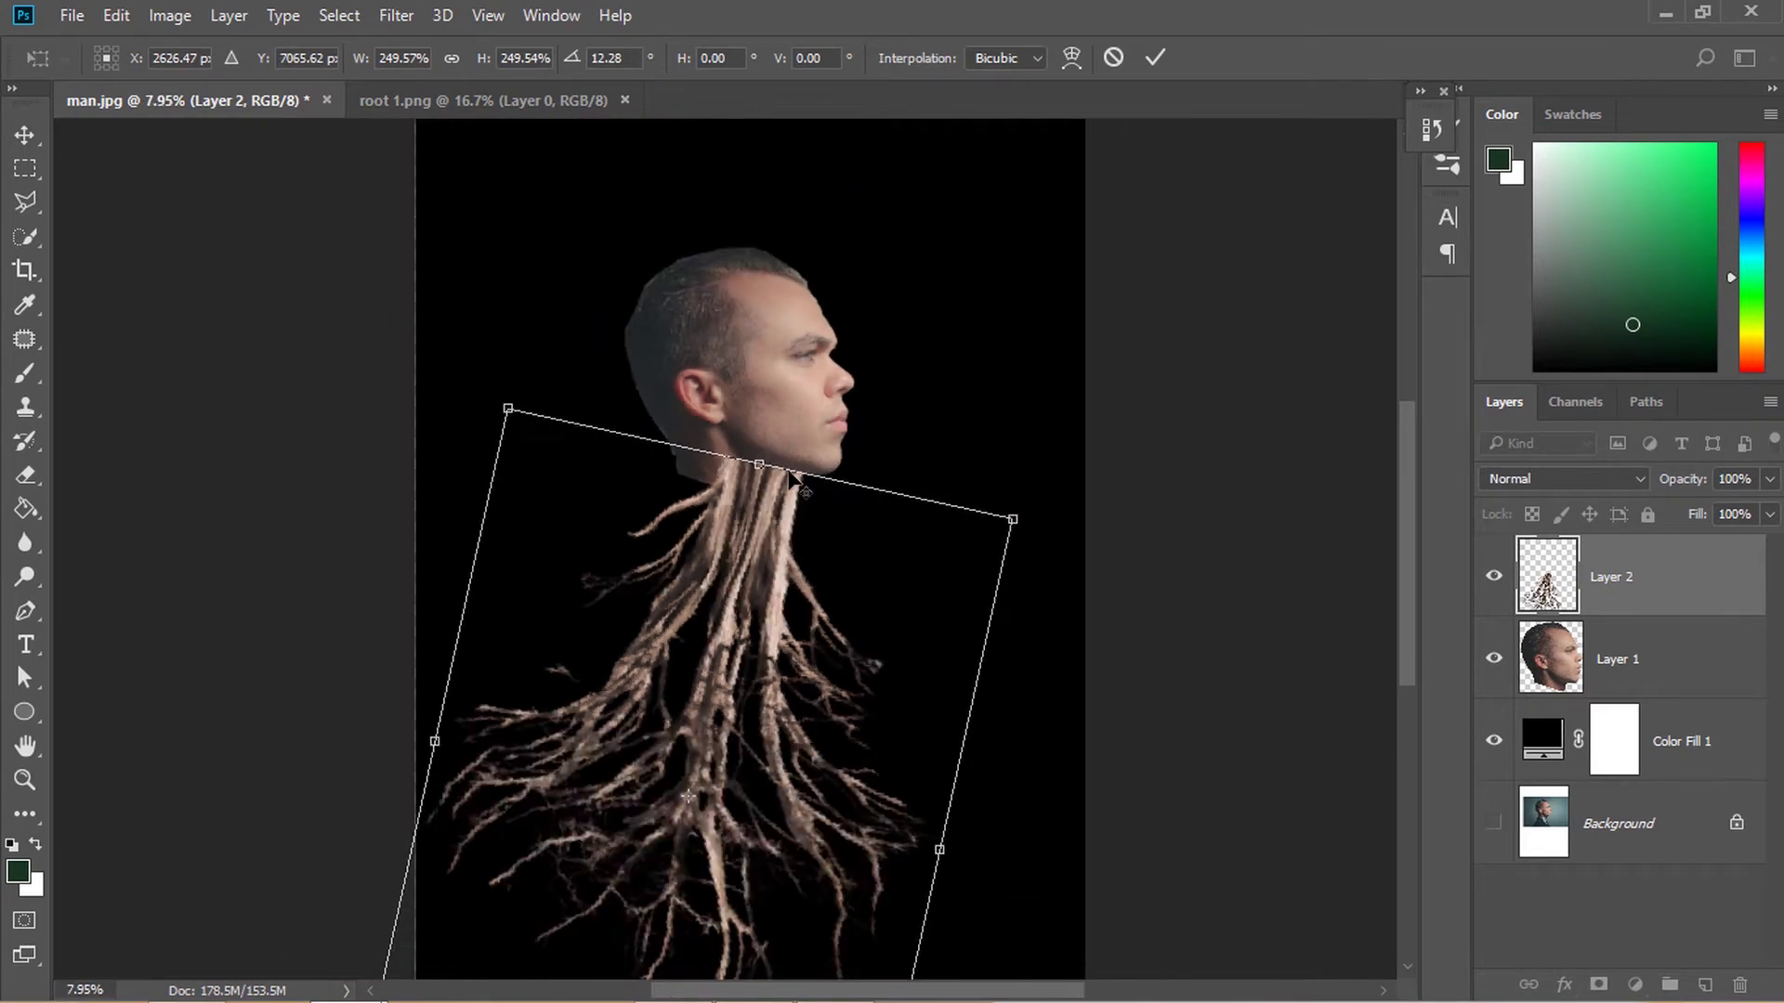
scroll(764, 461, "up", 2)
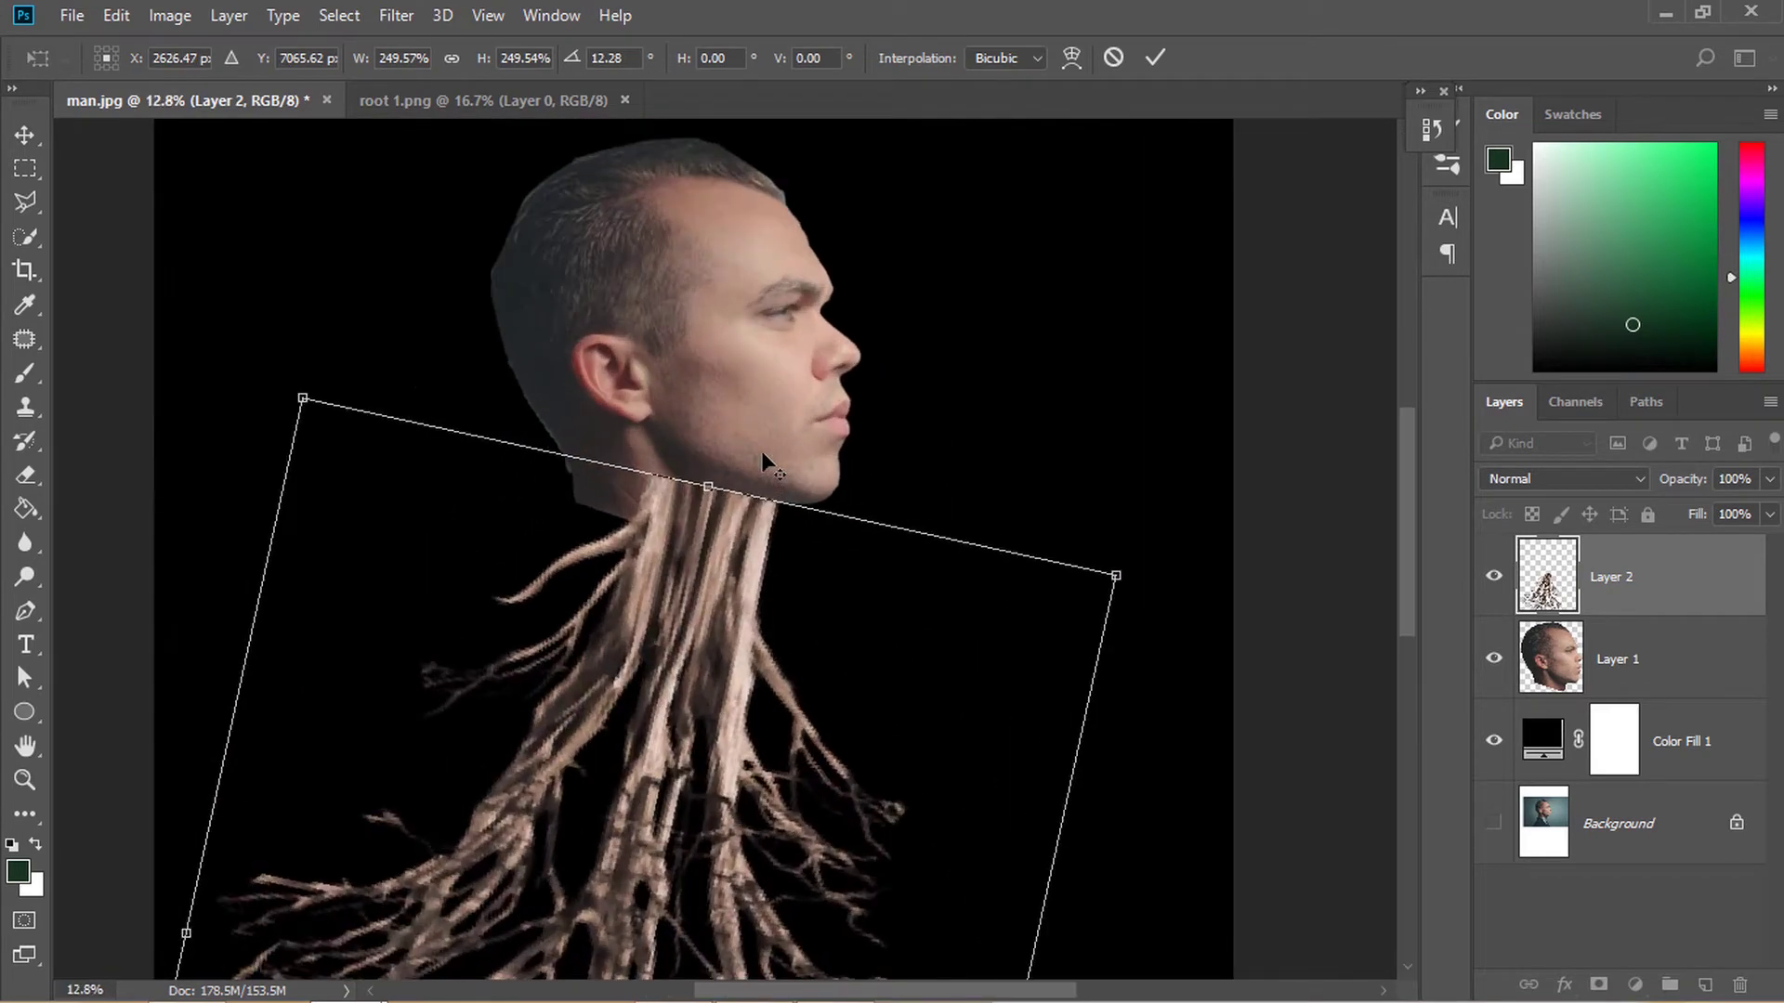
key("Return")
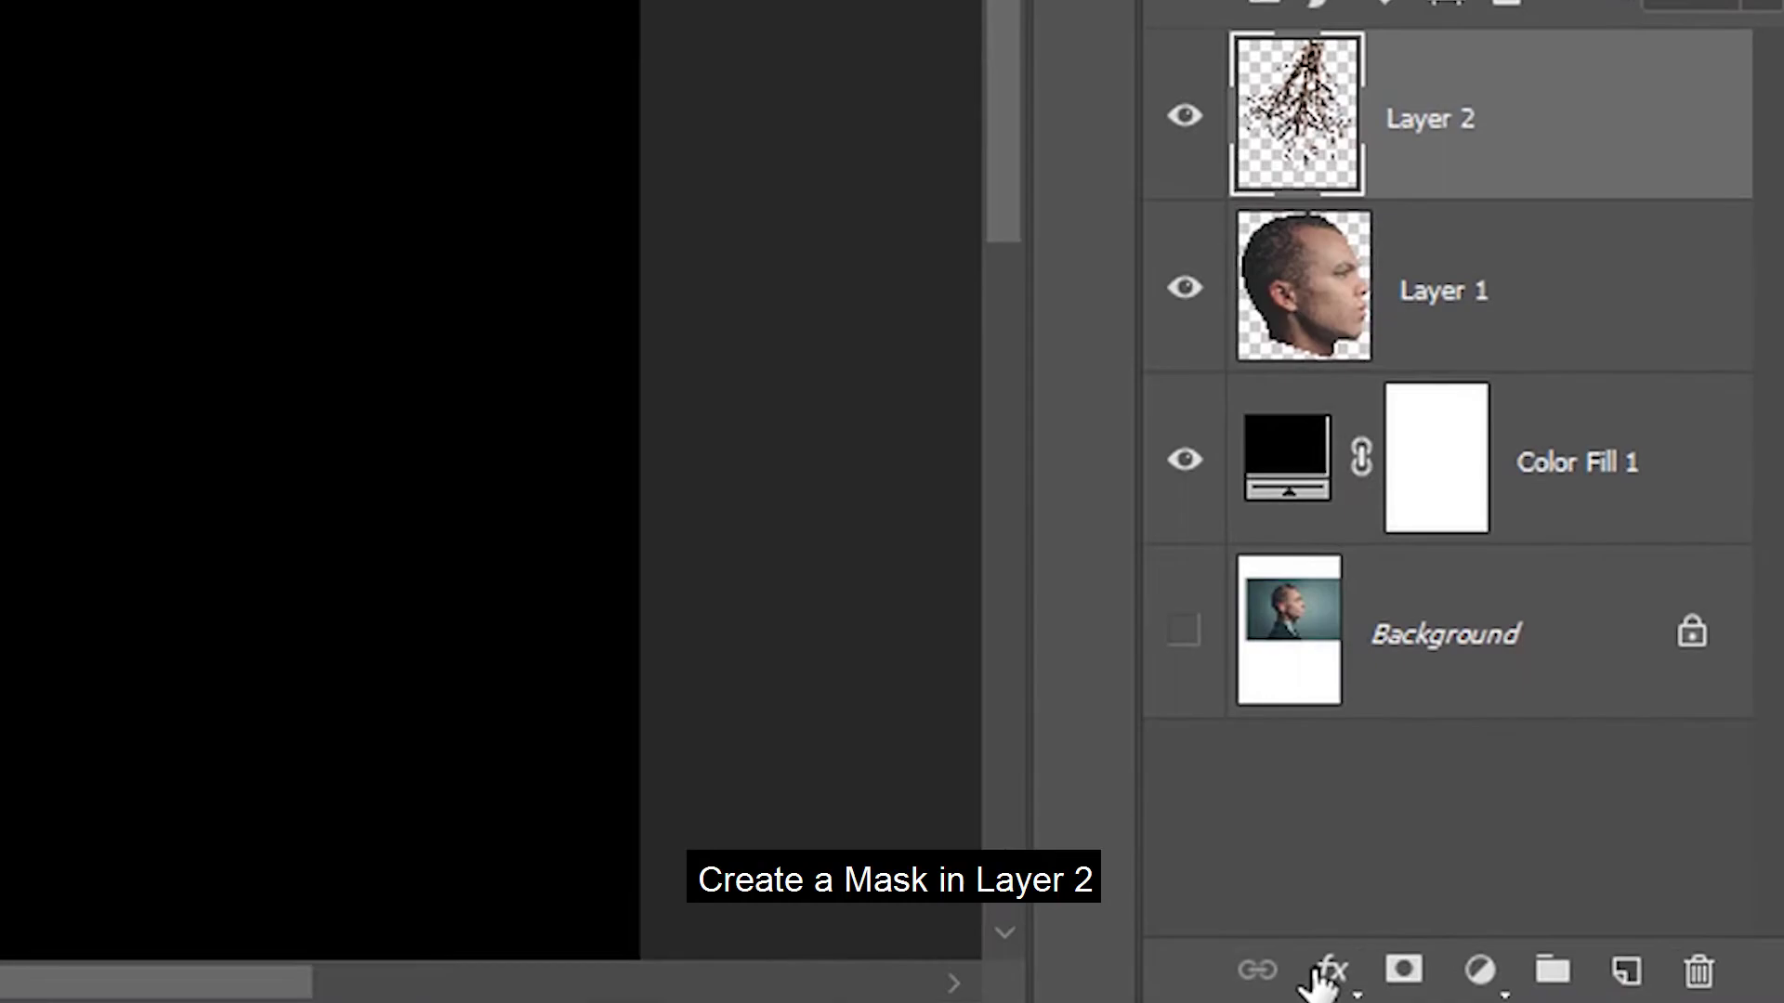
Add a mask to Layer 2 and paint out the roots' top edge under the jaw with a 354 px black Soft Round brush
left_click(1399, 971)
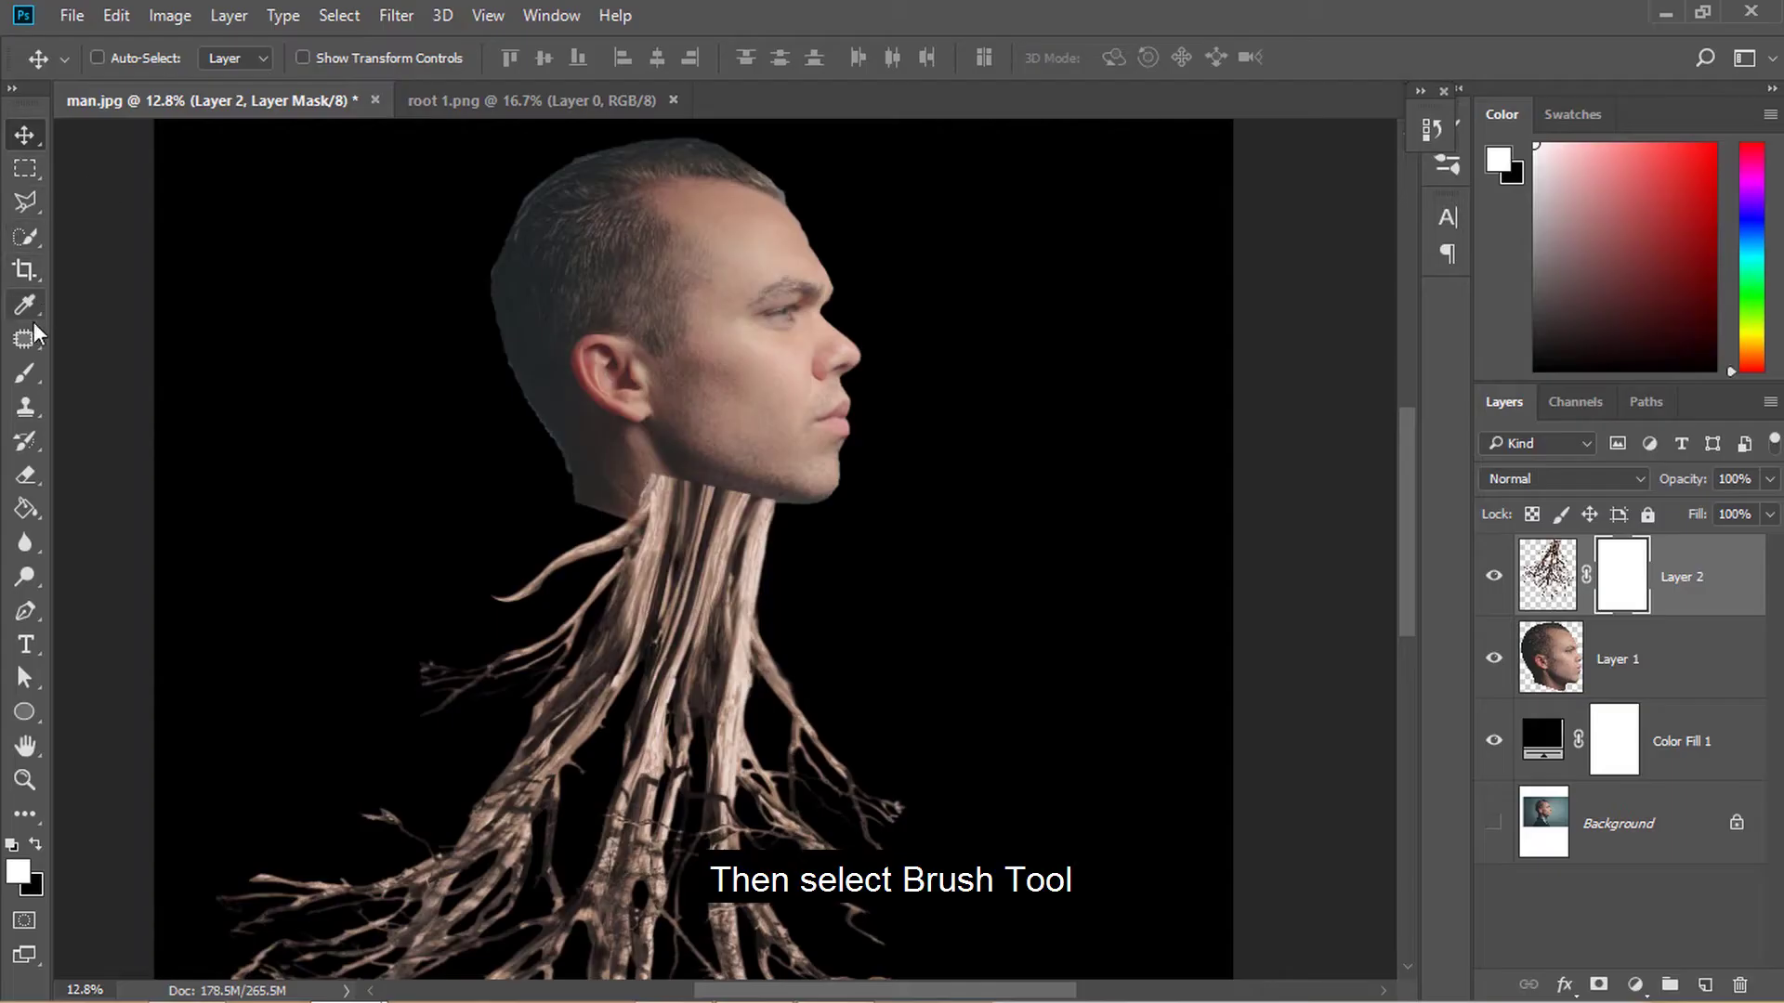
left_click(25, 374)
right_click(906, 401)
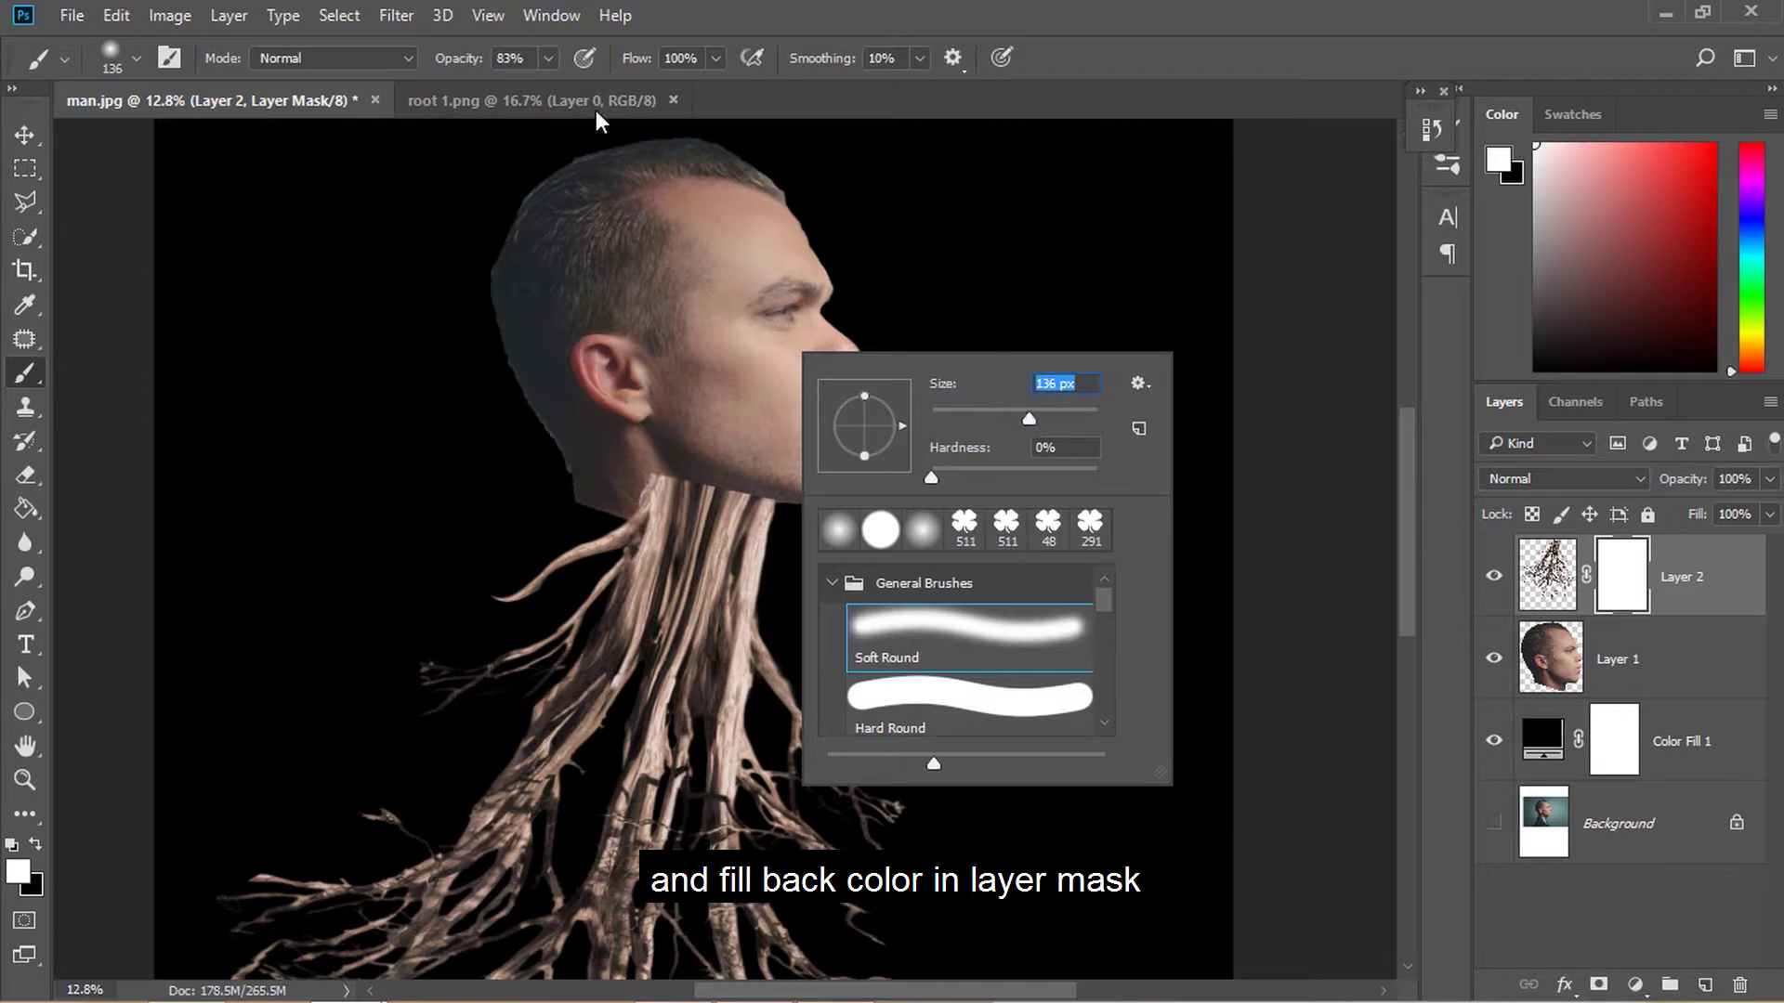
left_click(36, 845)
right_click(915, 512)
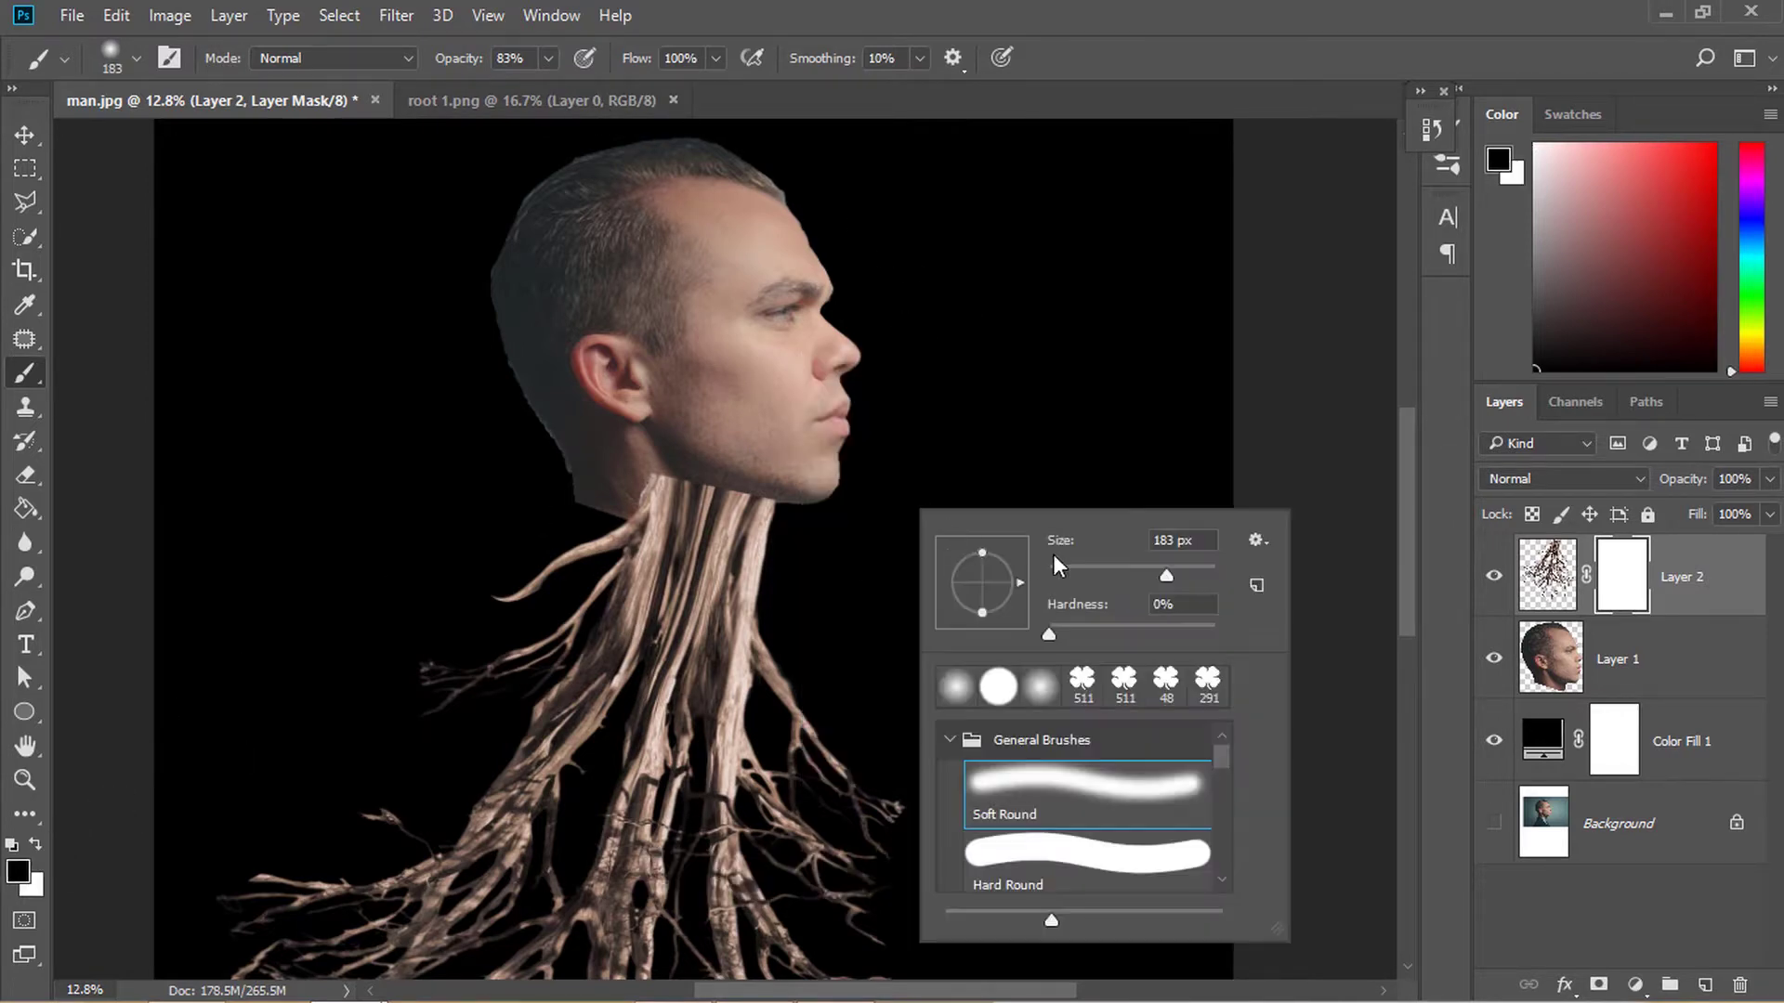
left_click(1185, 569)
left_click_drag(788, 510, 656, 454)
scroll(660, 454, "up", 8)
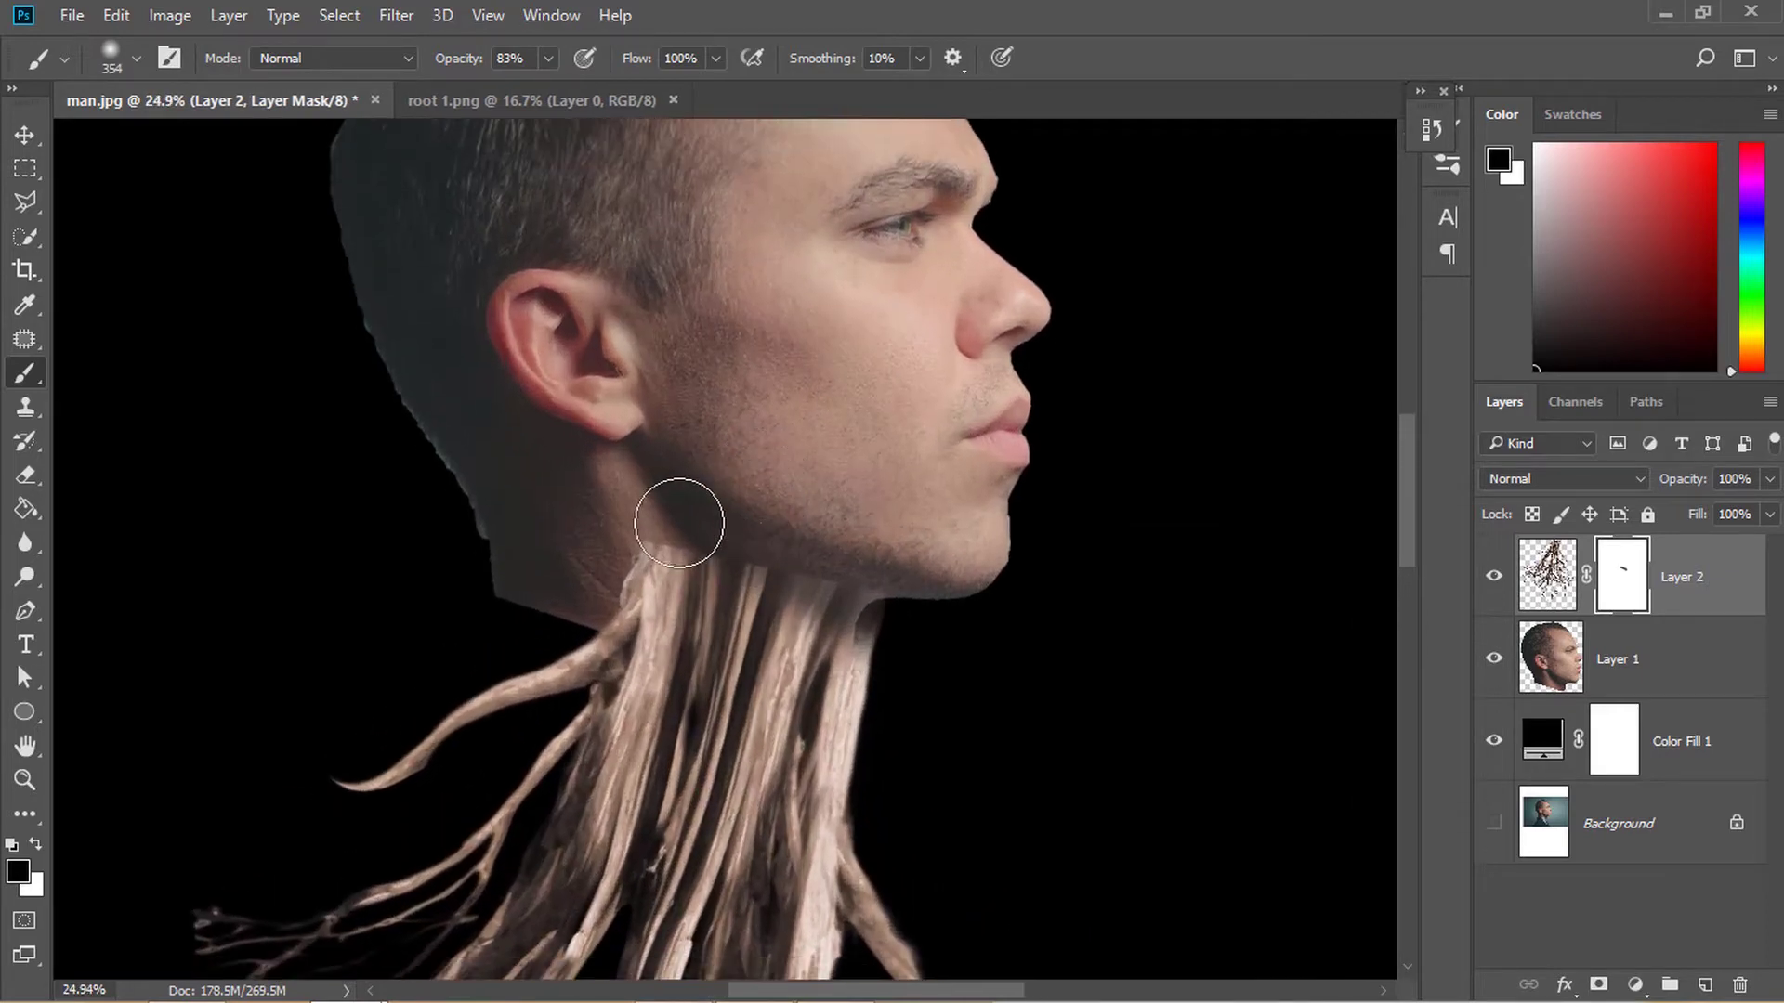
mouse_move(725, 552)
left_mouse_down()
mouse_move(919, 591)
mouse_move(999, 555)
left_mouse_up()
Shift the roots slightly toward the back of the neck and mask out more of their top edge to blend them into the skin
key("v")
mouse_move(849, 704)
left_mouse_down()
mouse_move(797, 703)
mouse_move(824, 702)
left_mouse_up()
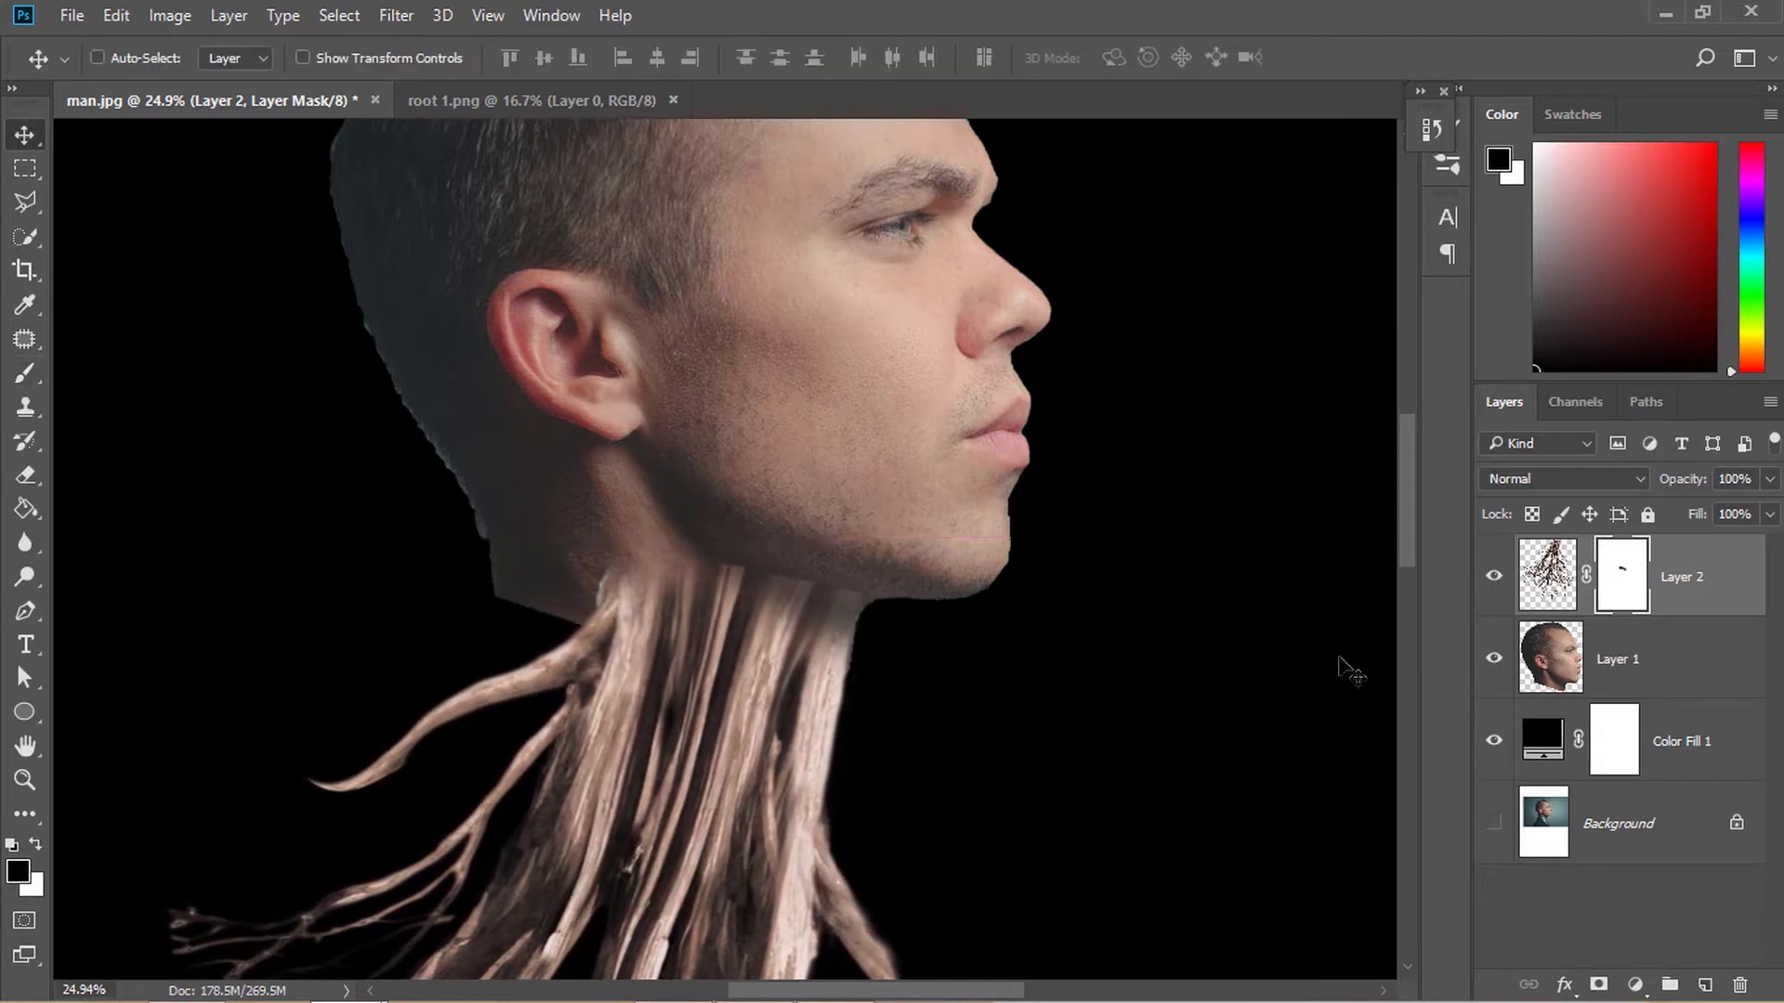
key("b")
mouse_move(828, 545)
left_mouse_down()
mouse_move(693, 581)
mouse_move(803, 549)
mouse_move(658, 568)
mouse_move(721, 543)
mouse_move(663, 560)
mouse_move(735, 568)
mouse_move(566, 597)
mouse_move(622, 557)
mouse_move(563, 573)
mouse_move(669, 551)
mouse_move(692, 595)
mouse_move(651, 632)
left_mouse_up()
key("x")
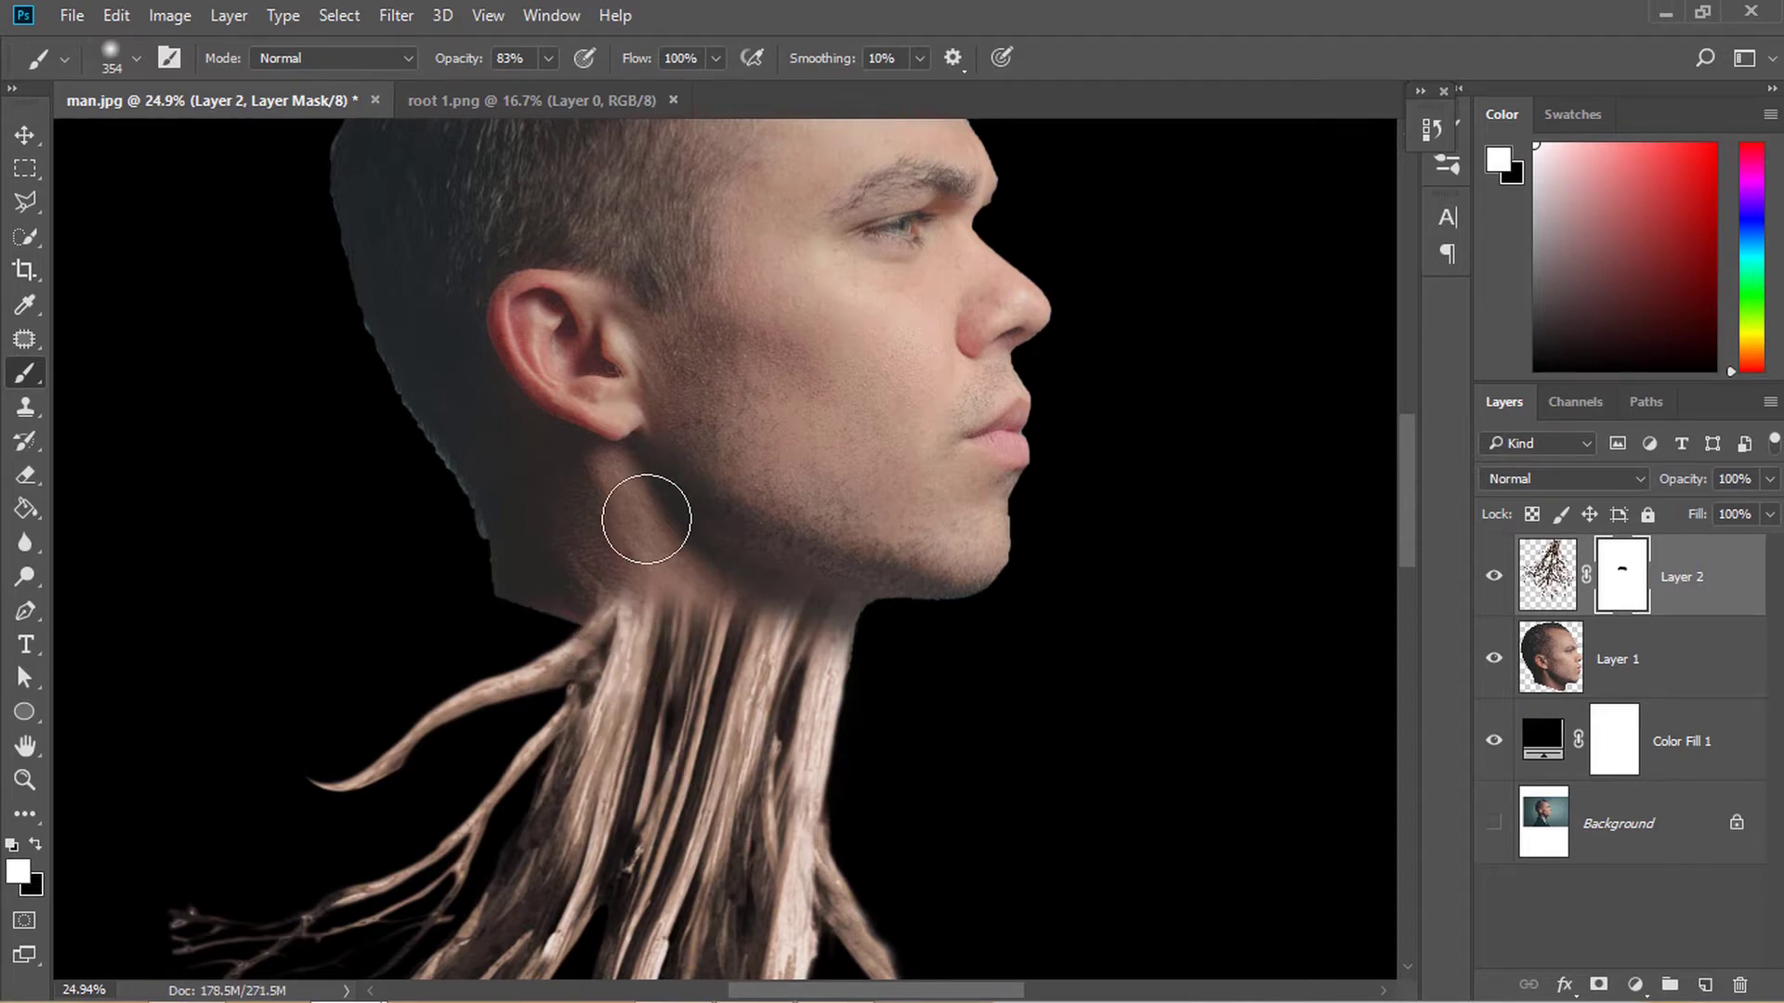
key("x")
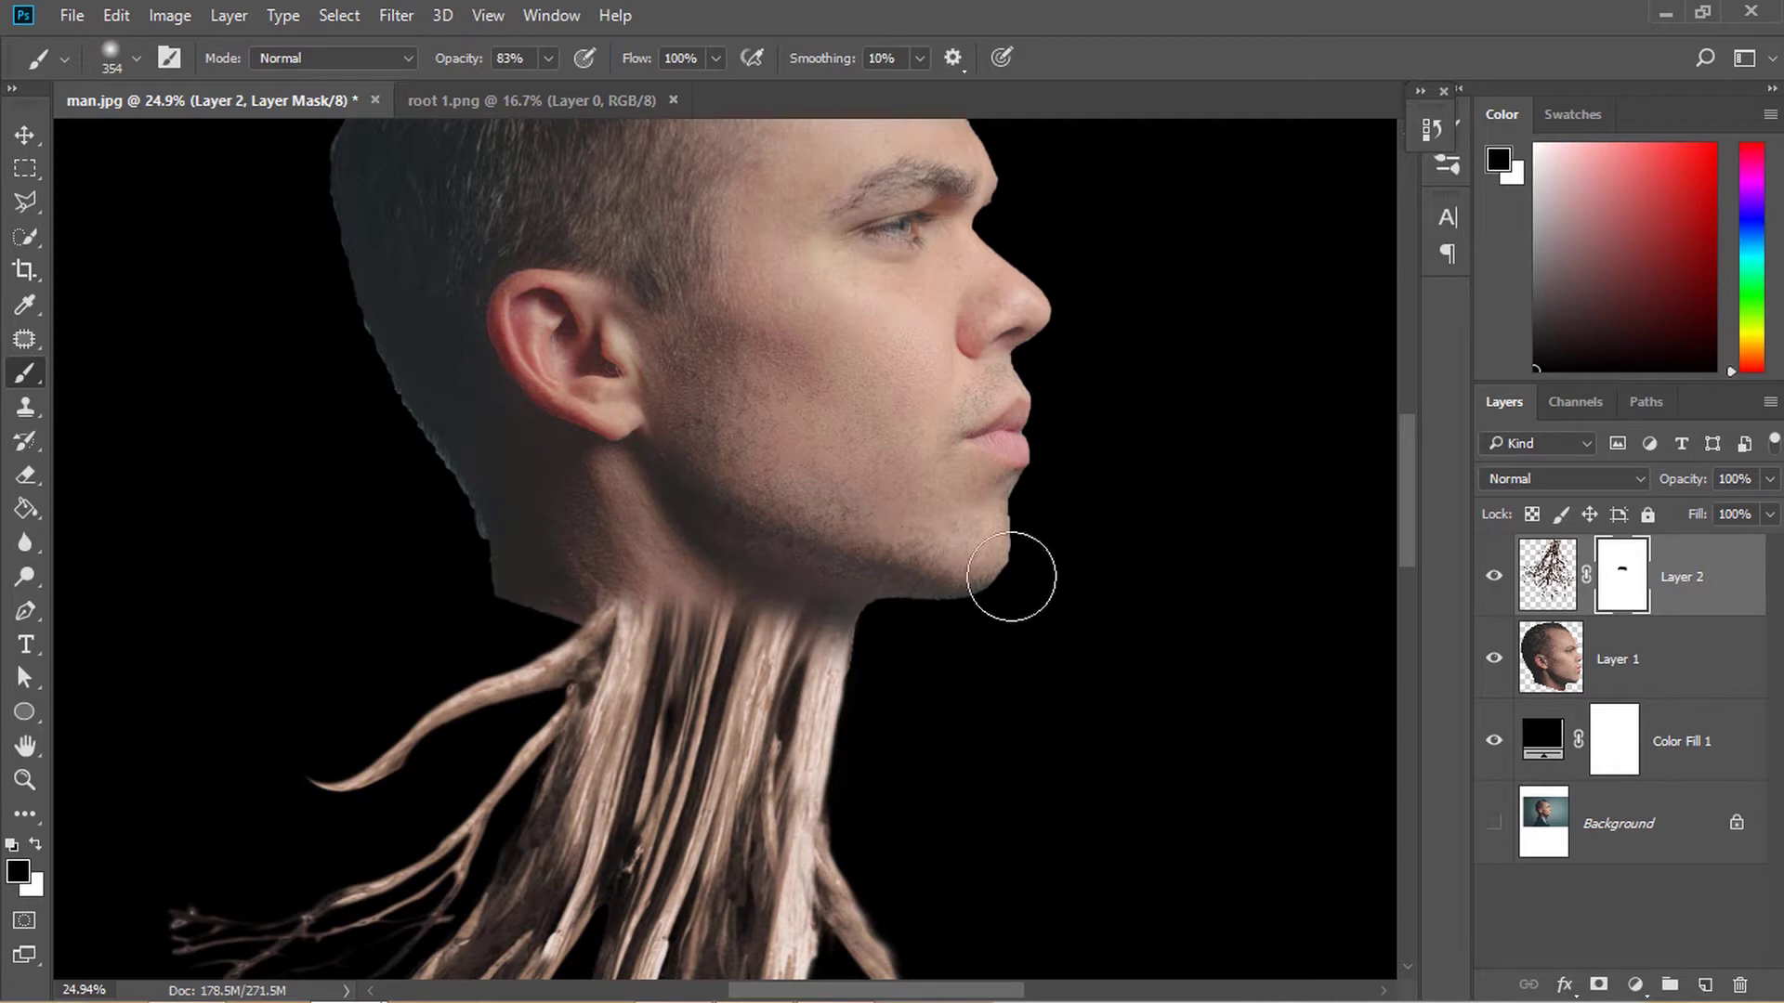
Examine the head and the blend between the neck and the roots
scroll(1011, 576, "up", 8)
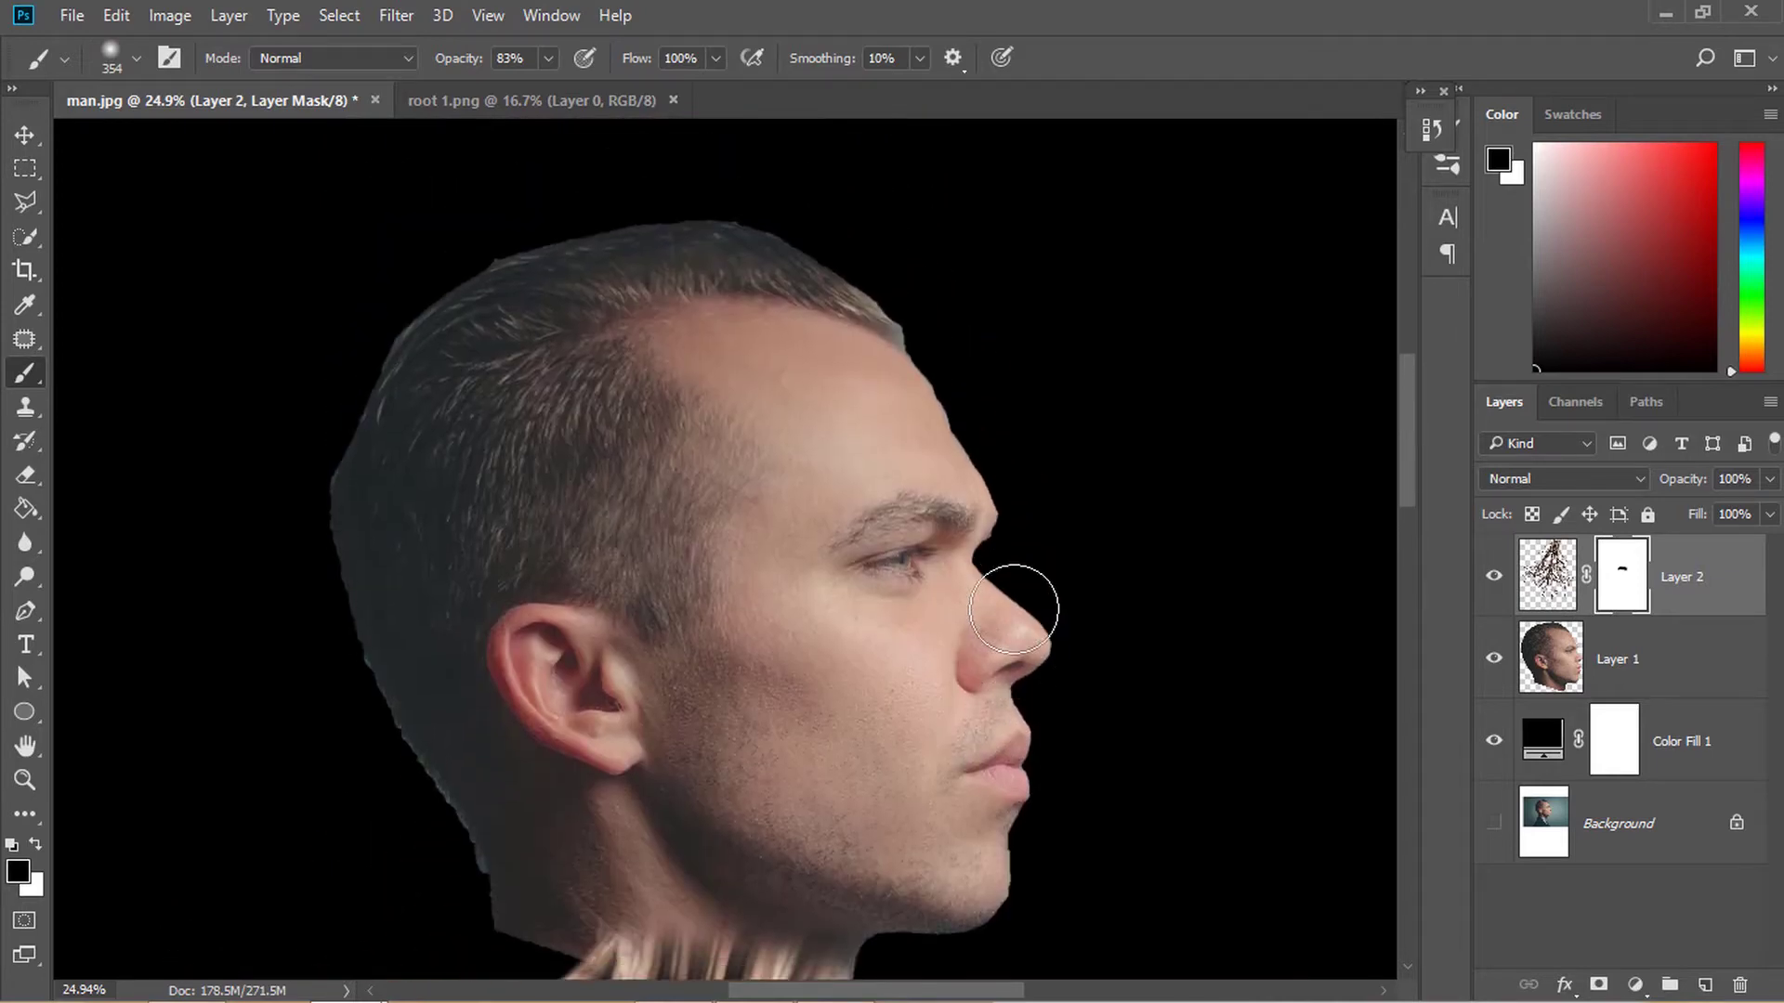
scroll(1014, 609, "down", 2)
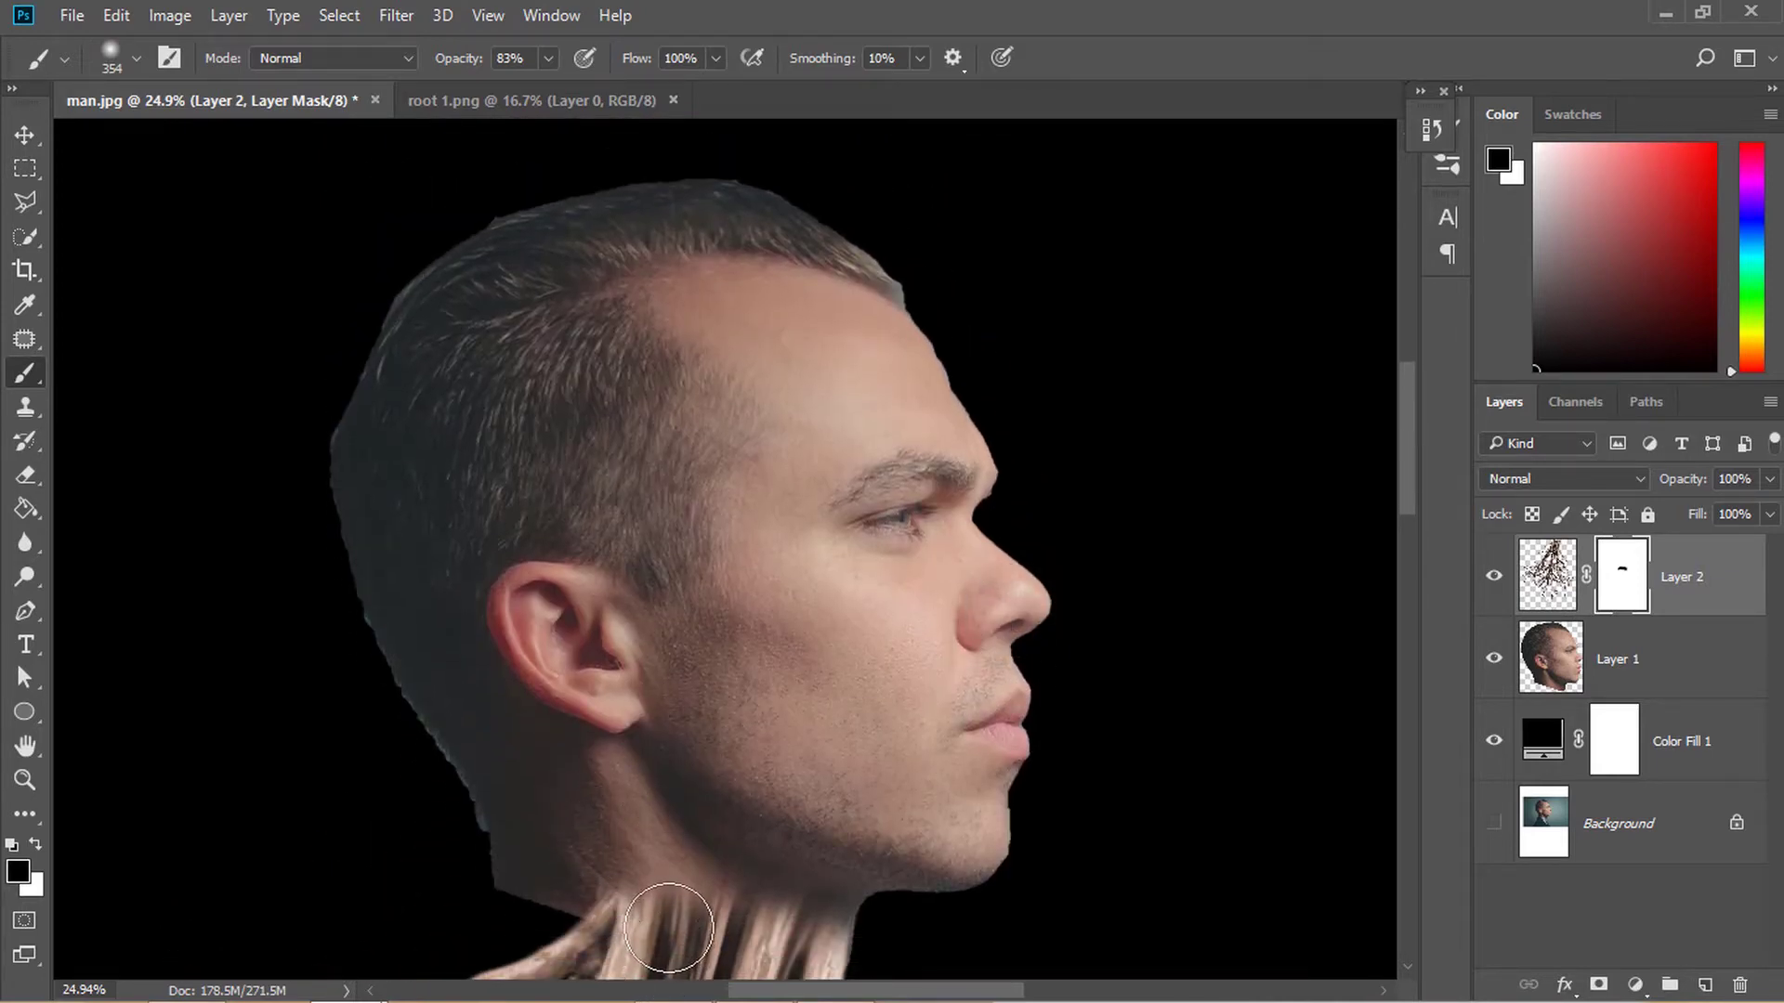
scroll(685, 830, "down", 3)
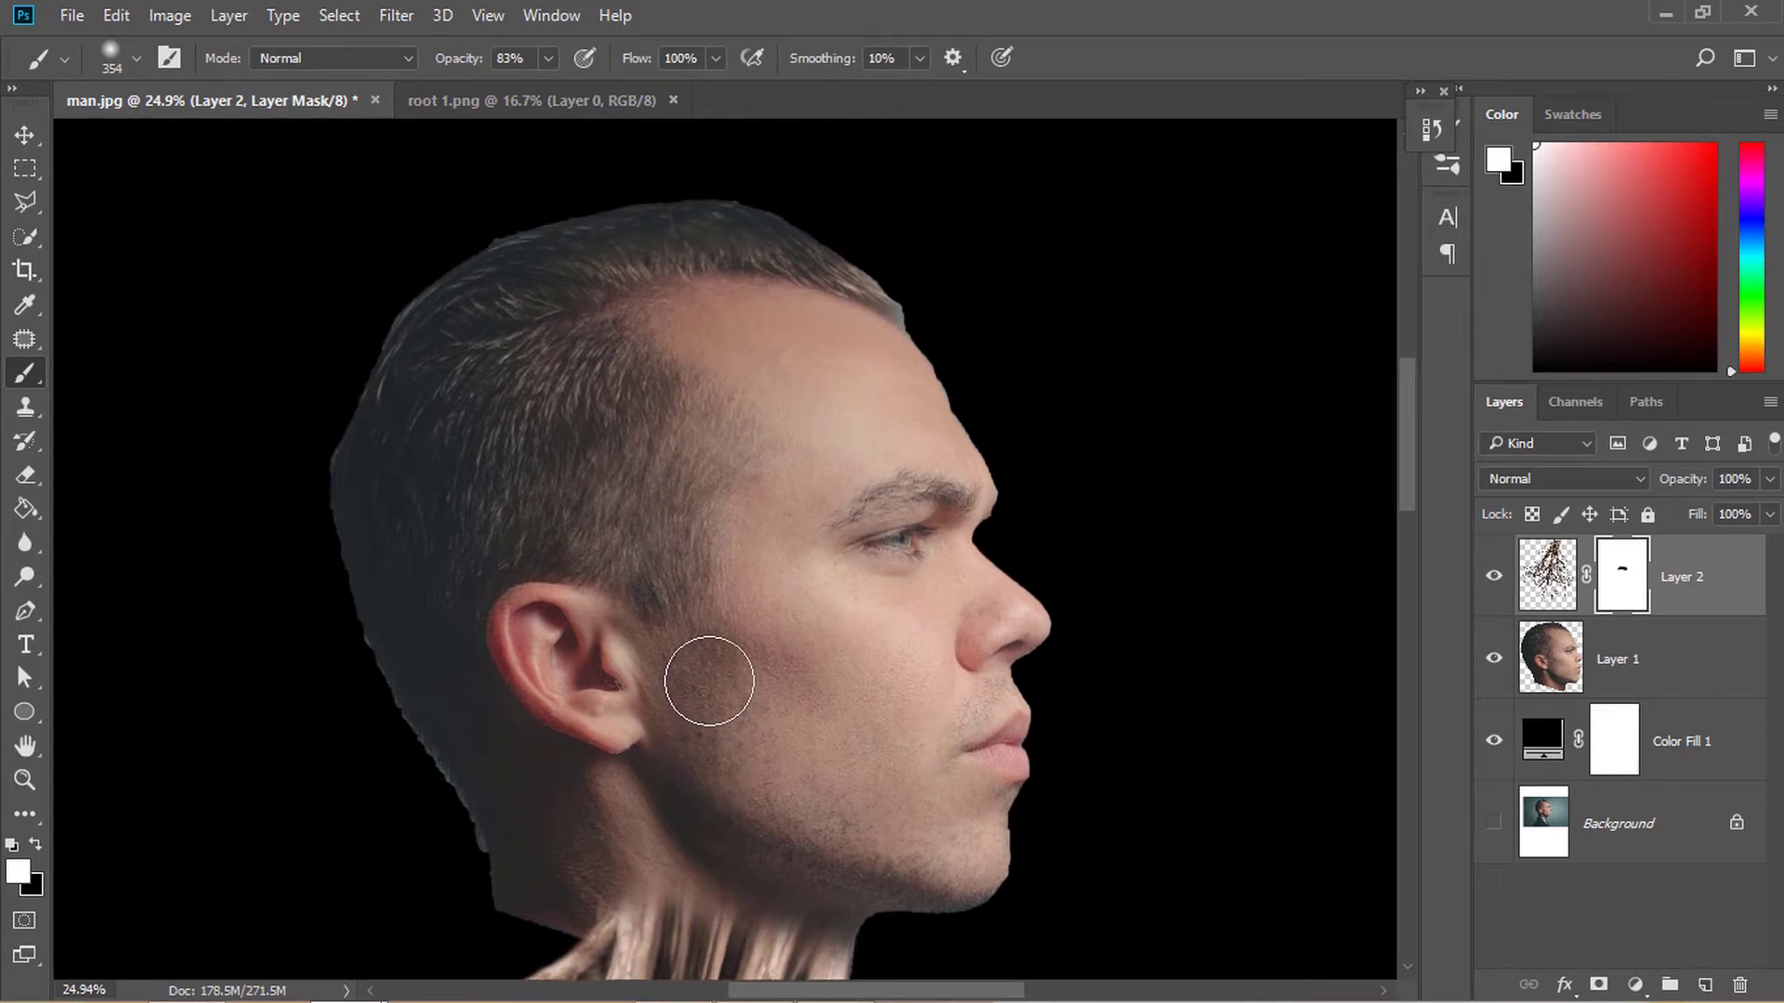
scroll(706, 679, "down", 2)
scroll(716, 688, "down", 2)
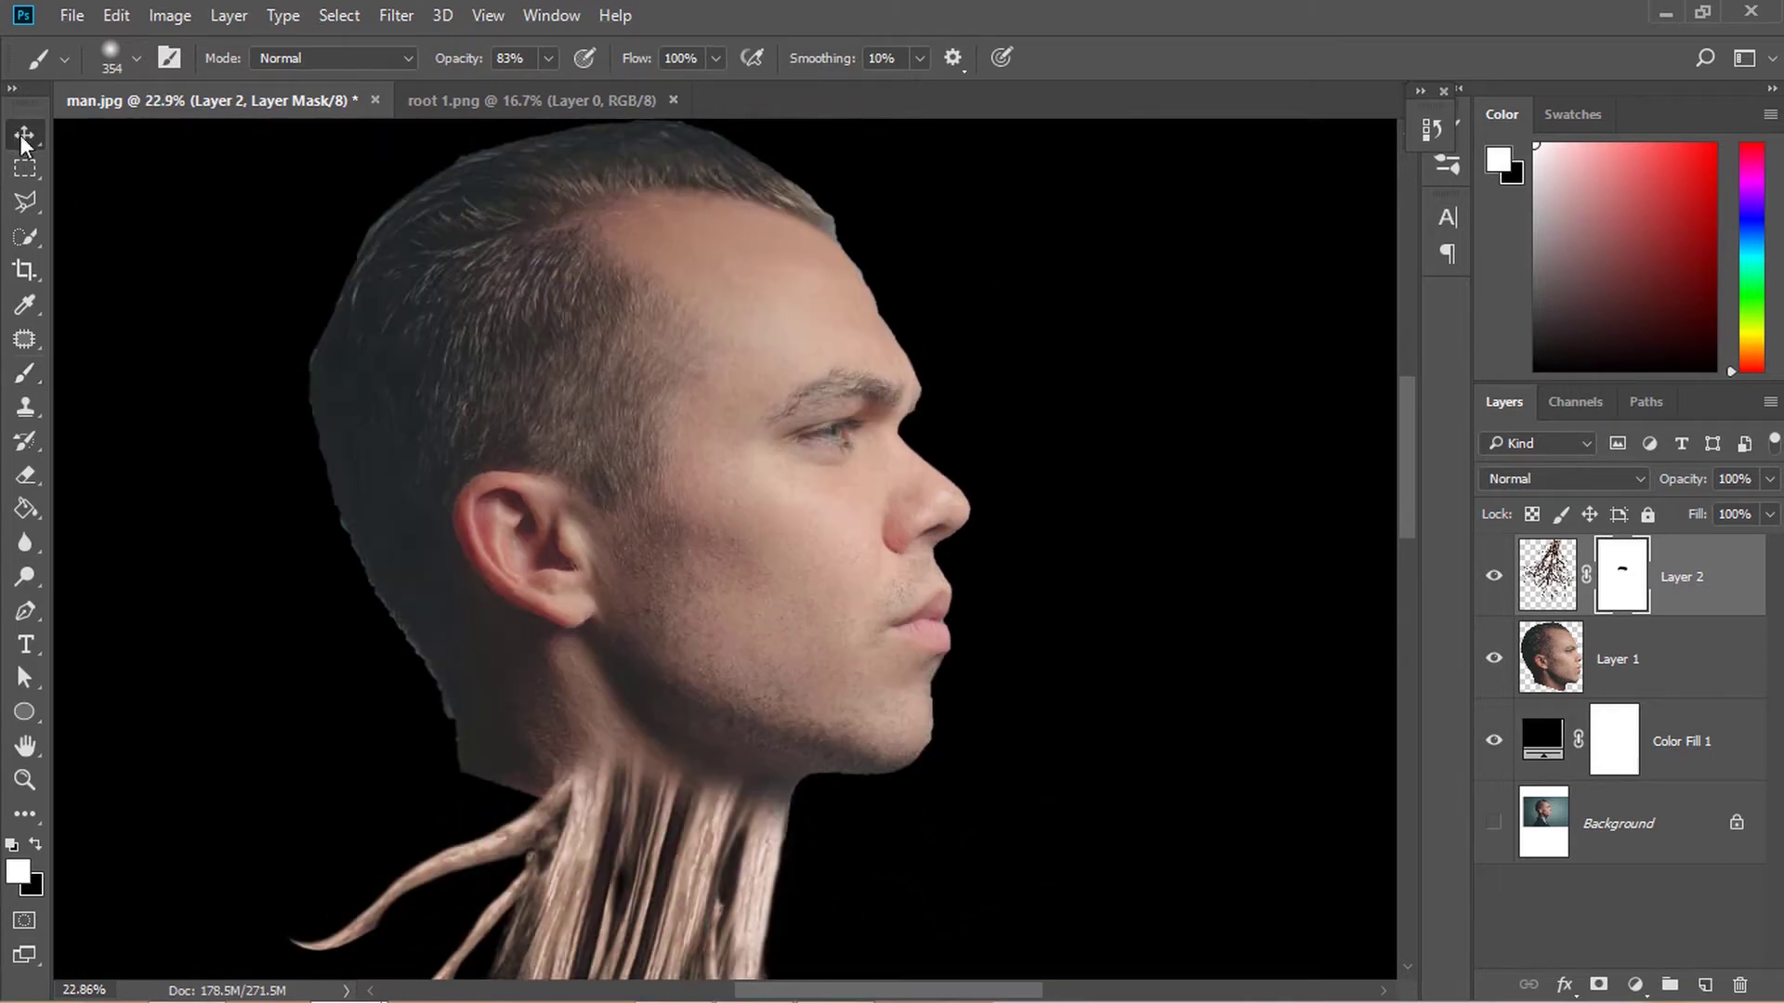
key("v")
scroll(1236, 645, "down", 5)
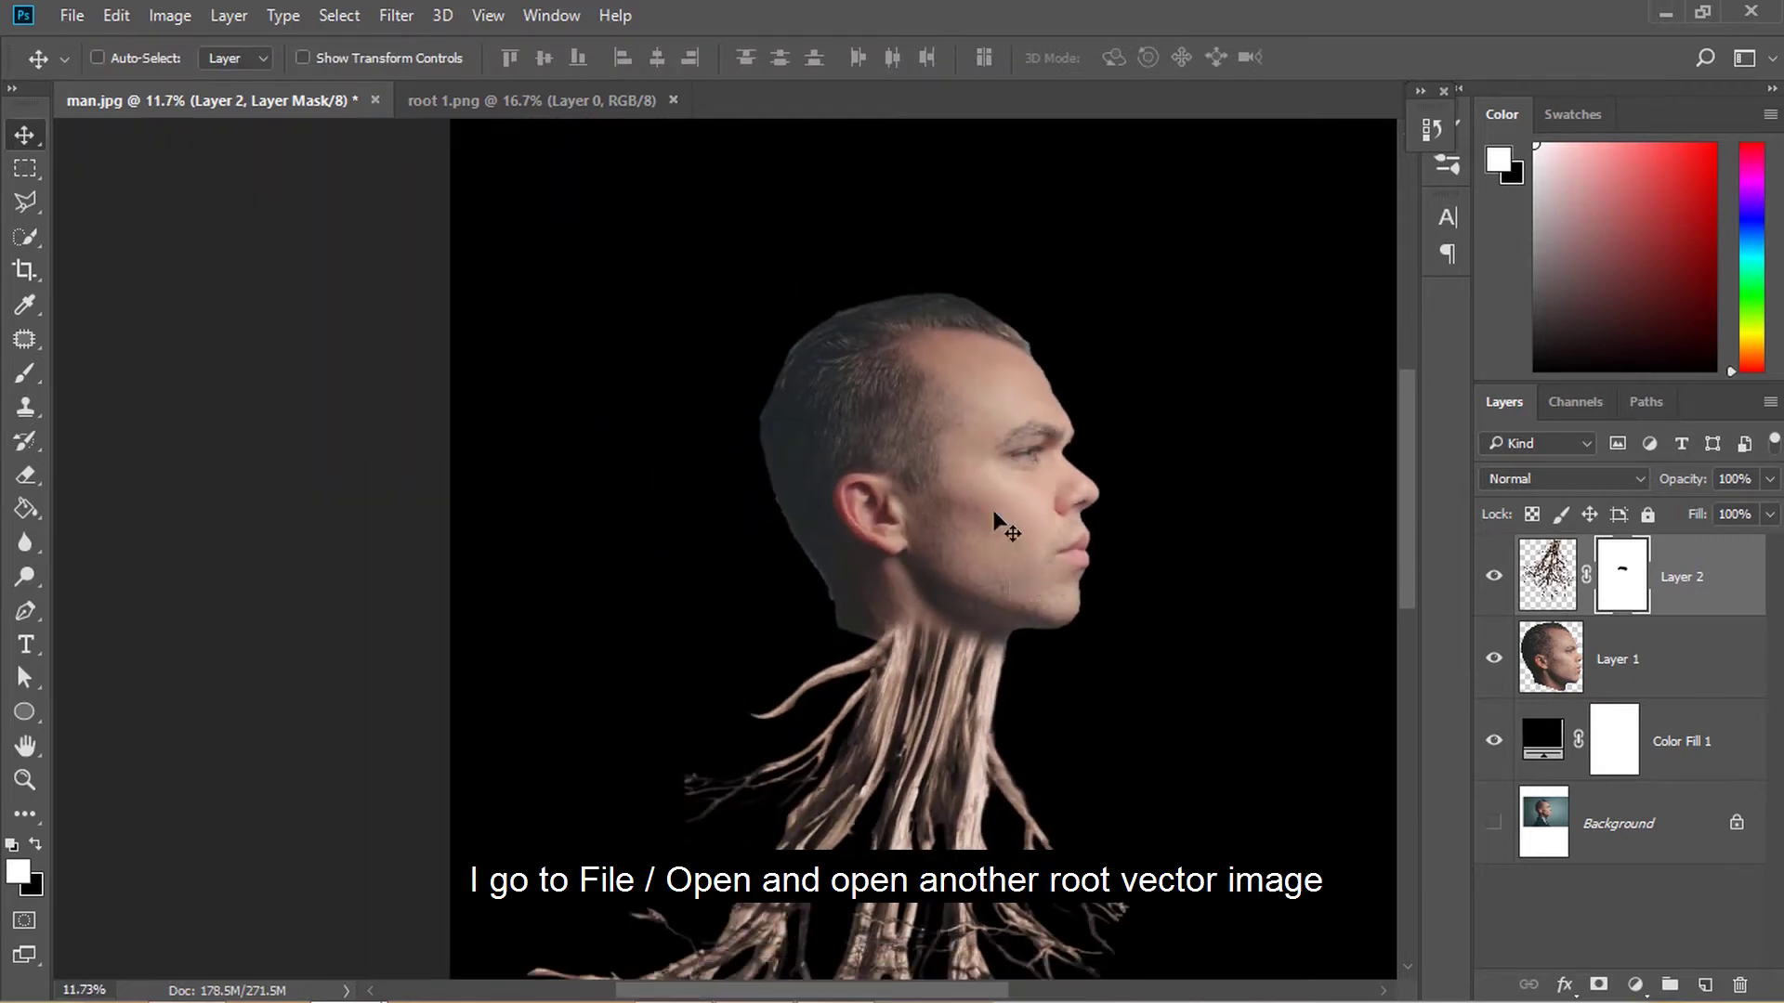
Open the root 2.png image and bring its black root silhouette into the man.jpg document, over the head
left_click(70, 14)
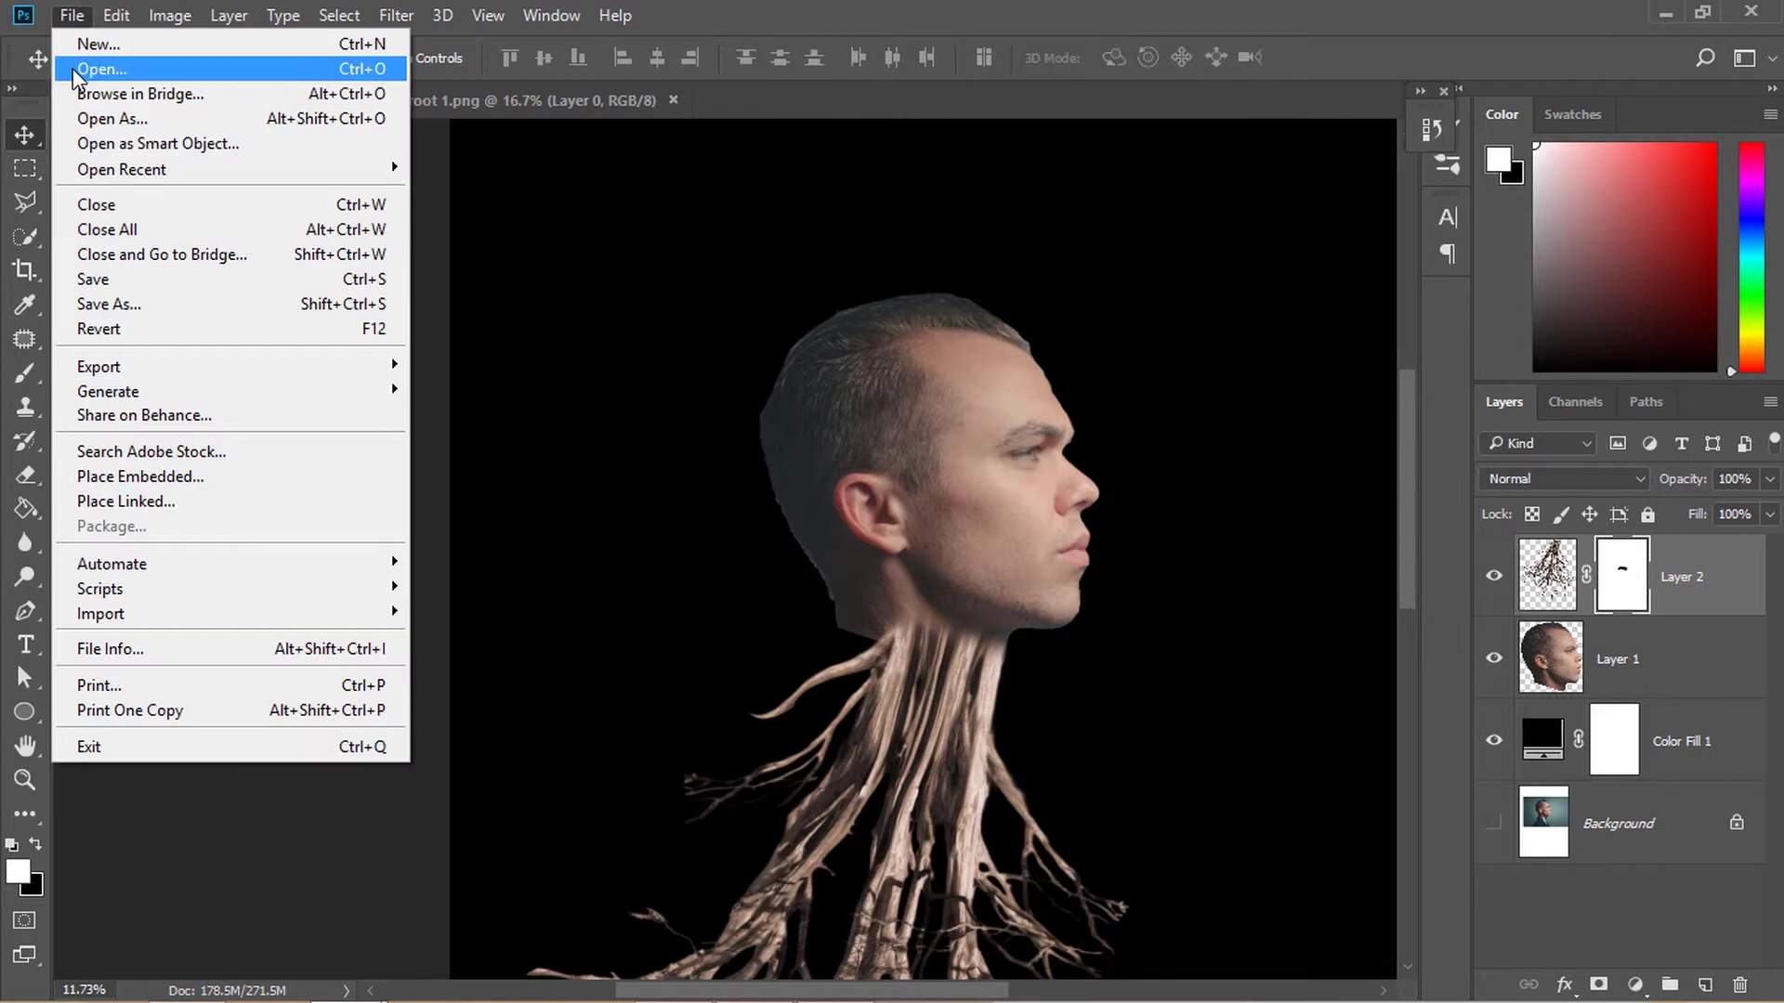
left_click(87, 67)
double_click(328, 354)
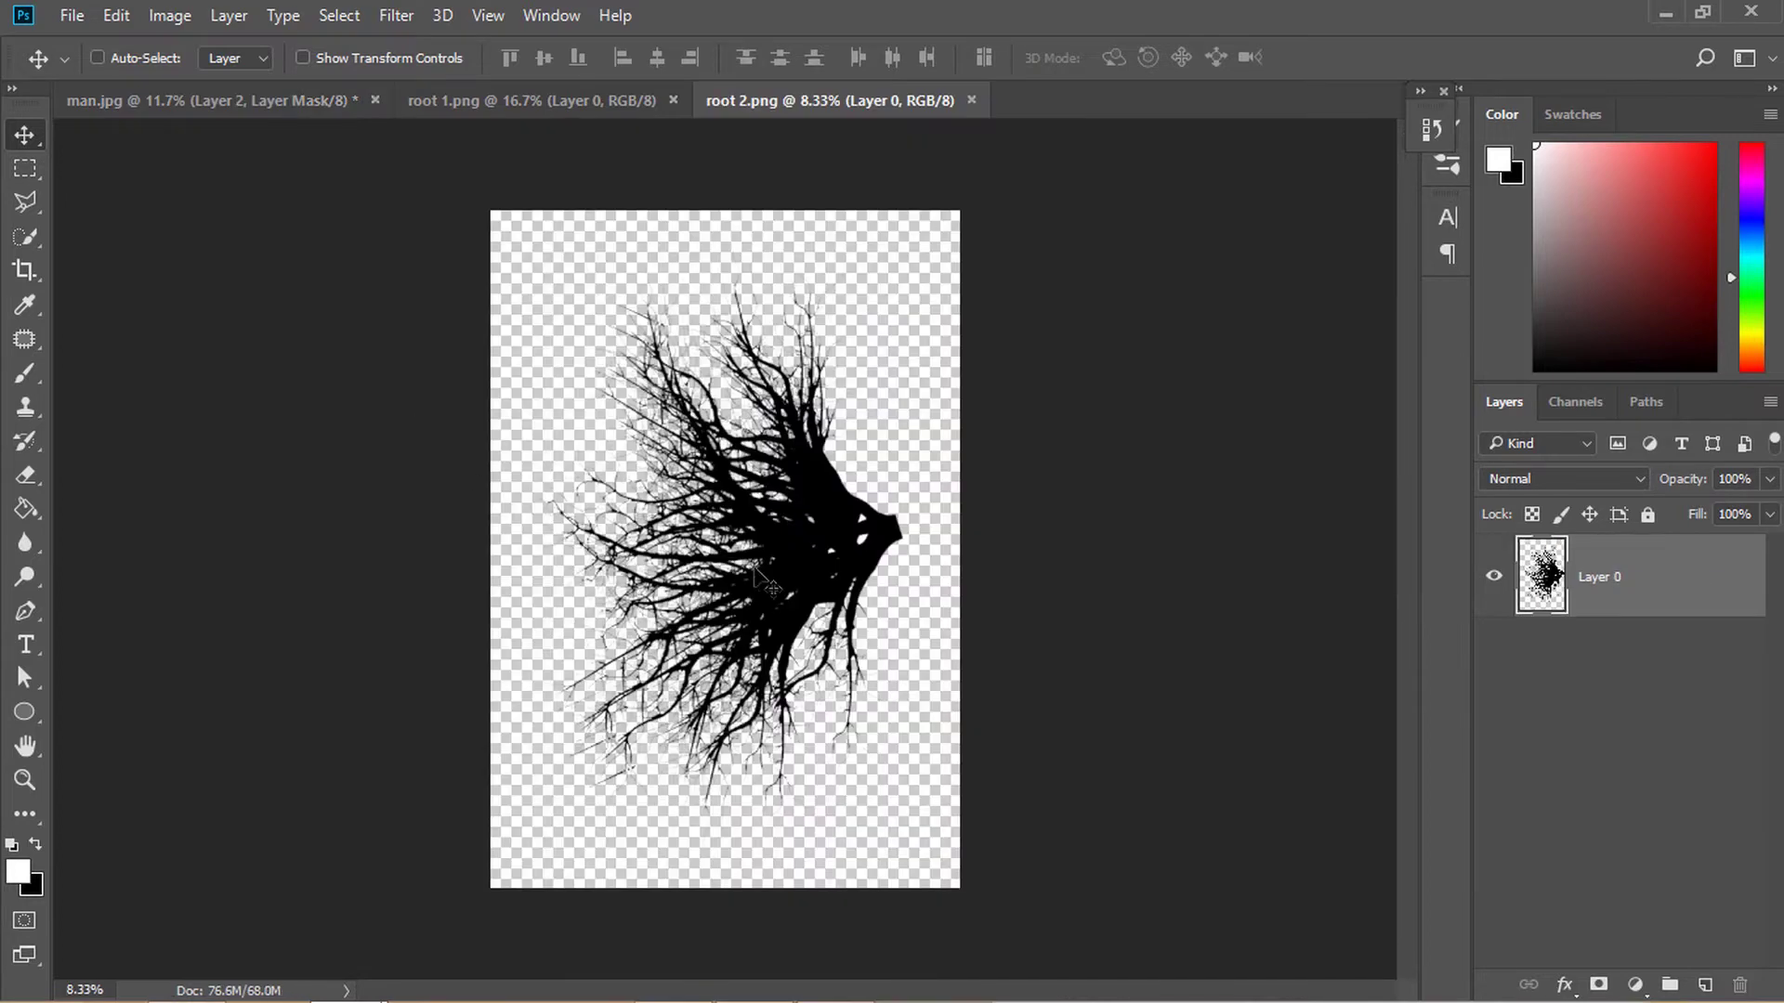
key("ctrl+a")
key("ctrl+x")
left_click(206, 109)
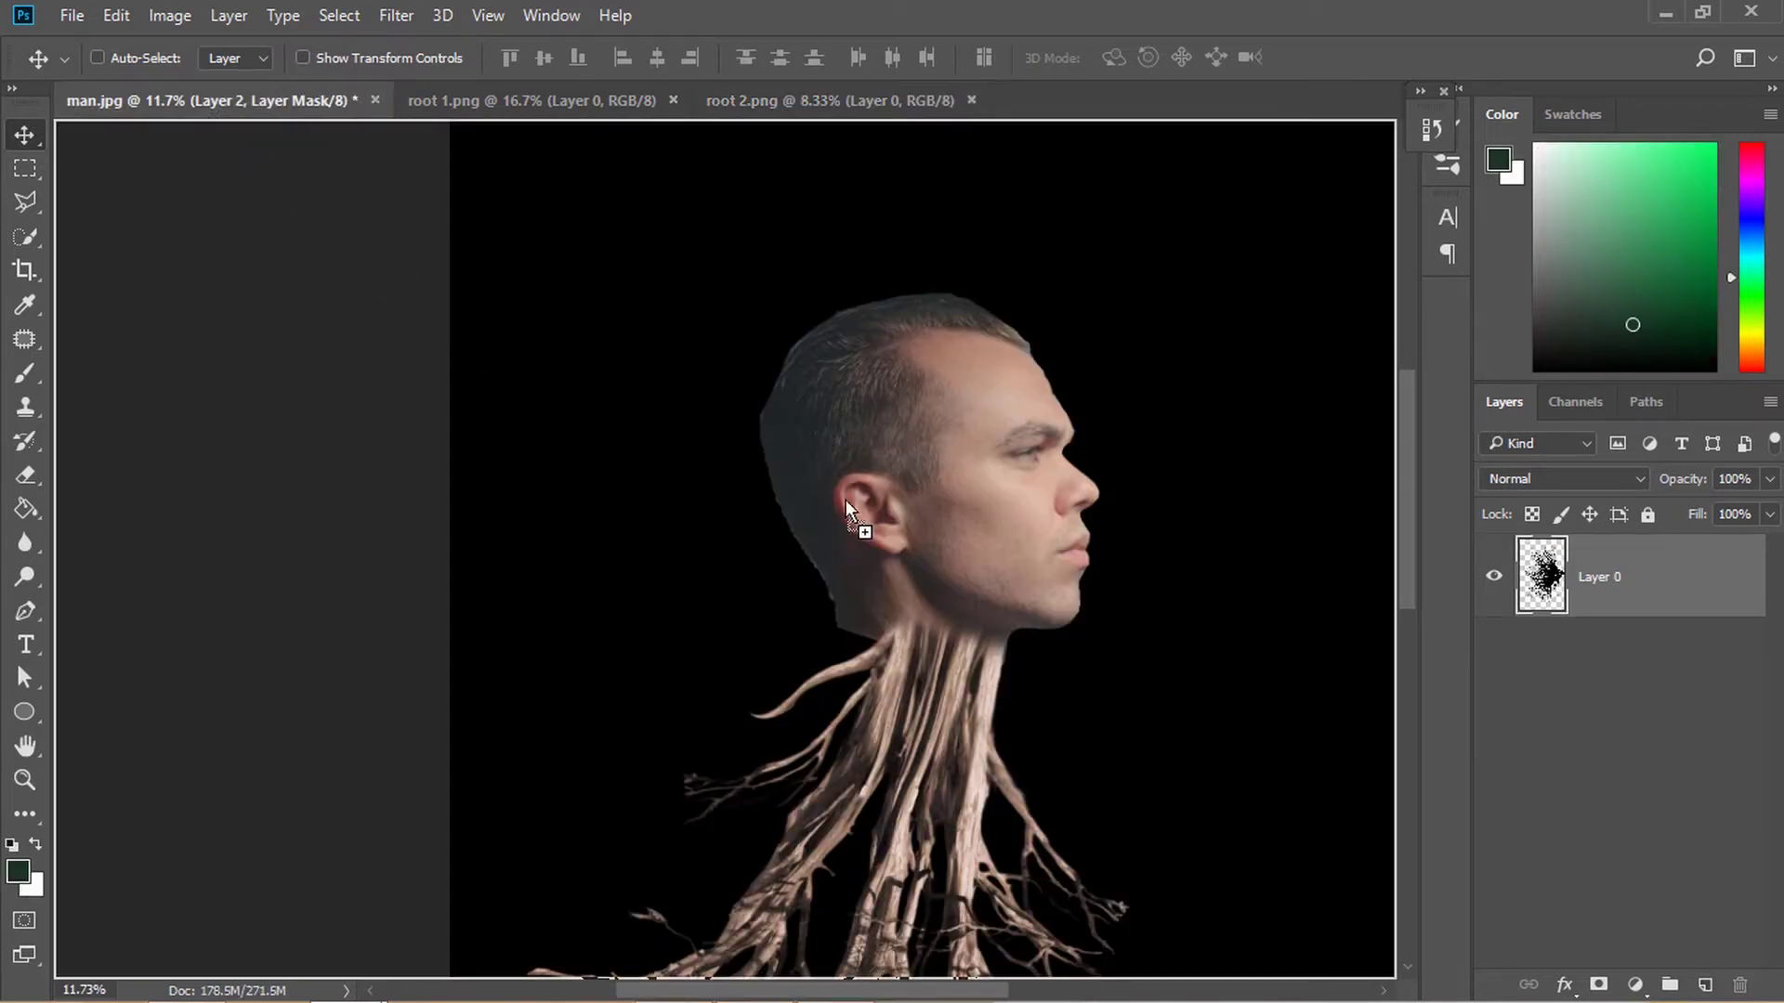
key("ctrl+v")
left_click_drag(846, 500, 1031, 558)
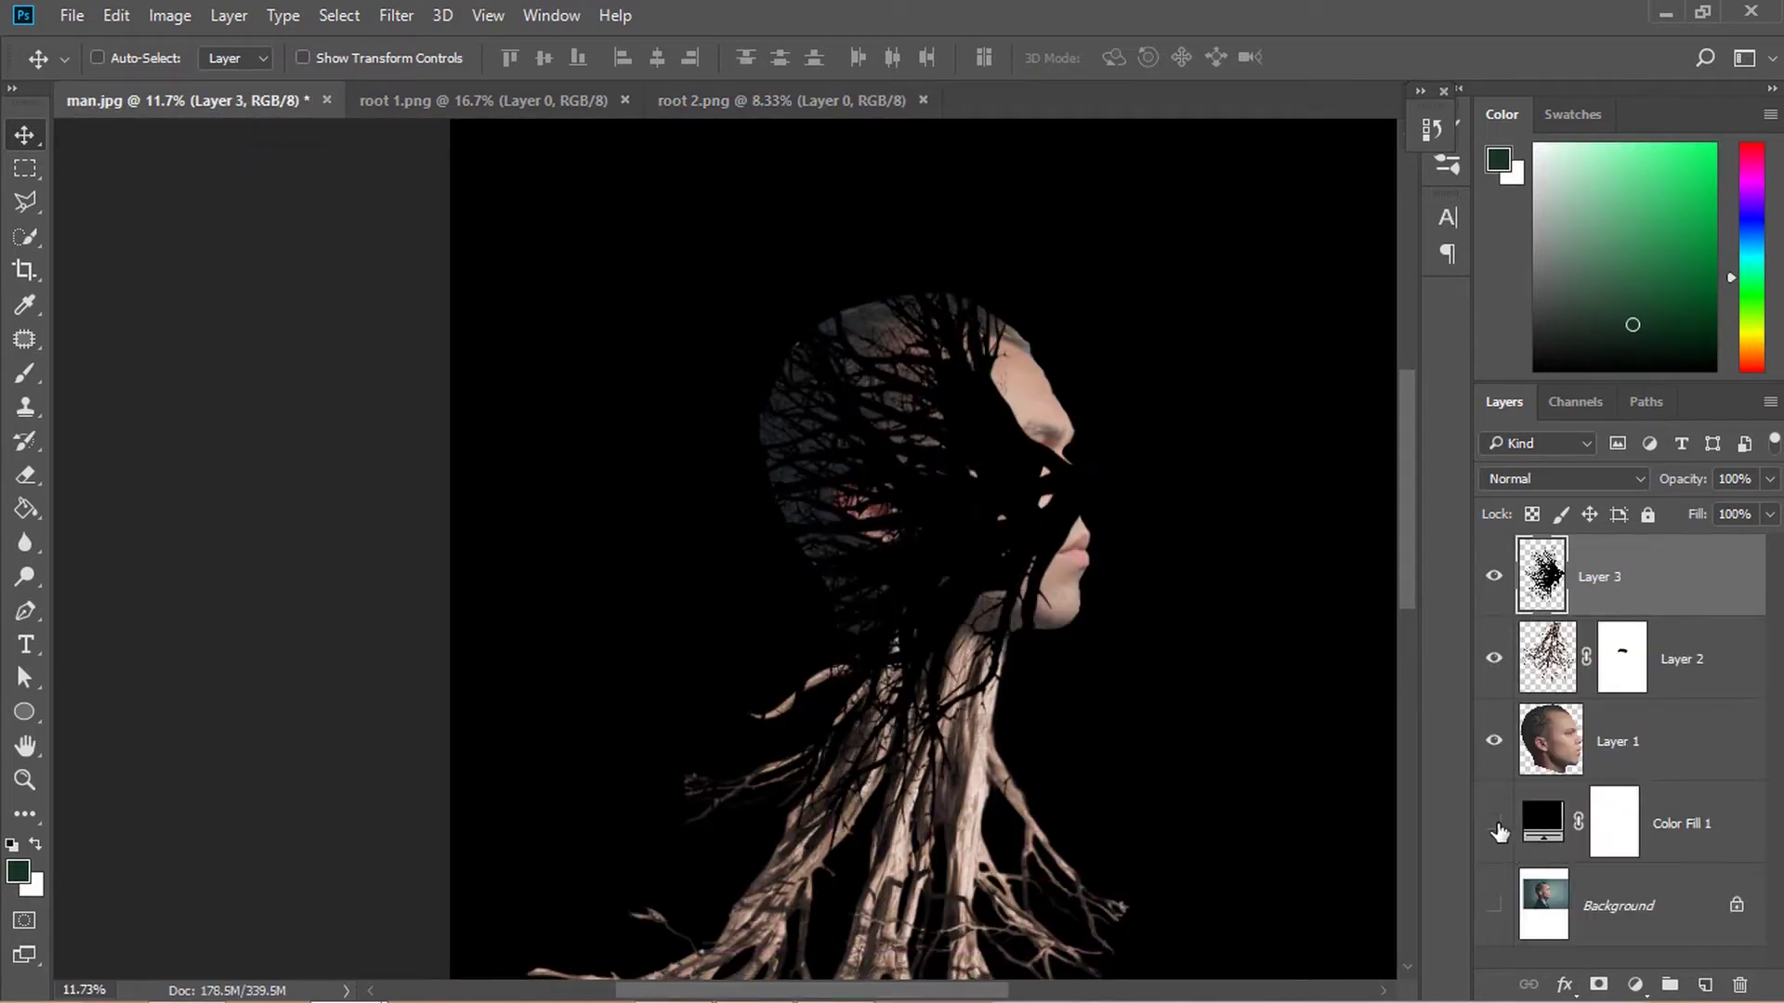
Hide the Color Fill 1 layer and load the pixels of Layer 3's root silhouette as a selection
left_click(1494, 824)
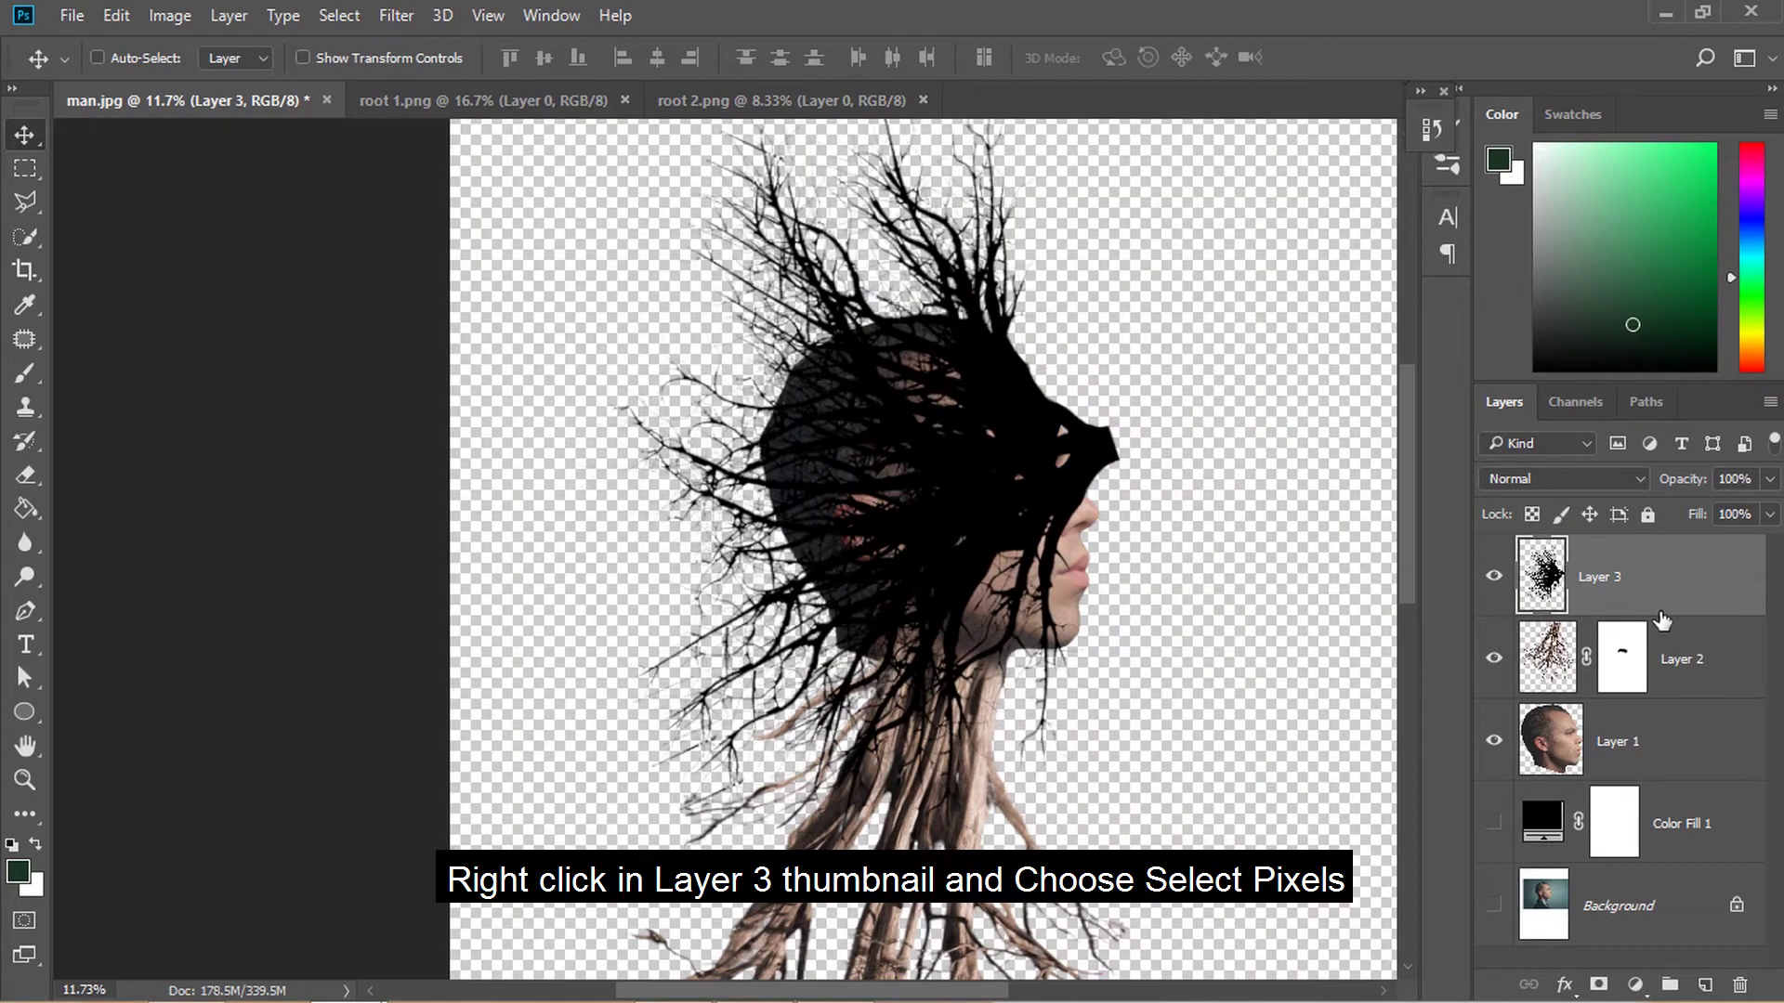
right_click(1538, 600)
left_click(1359, 462)
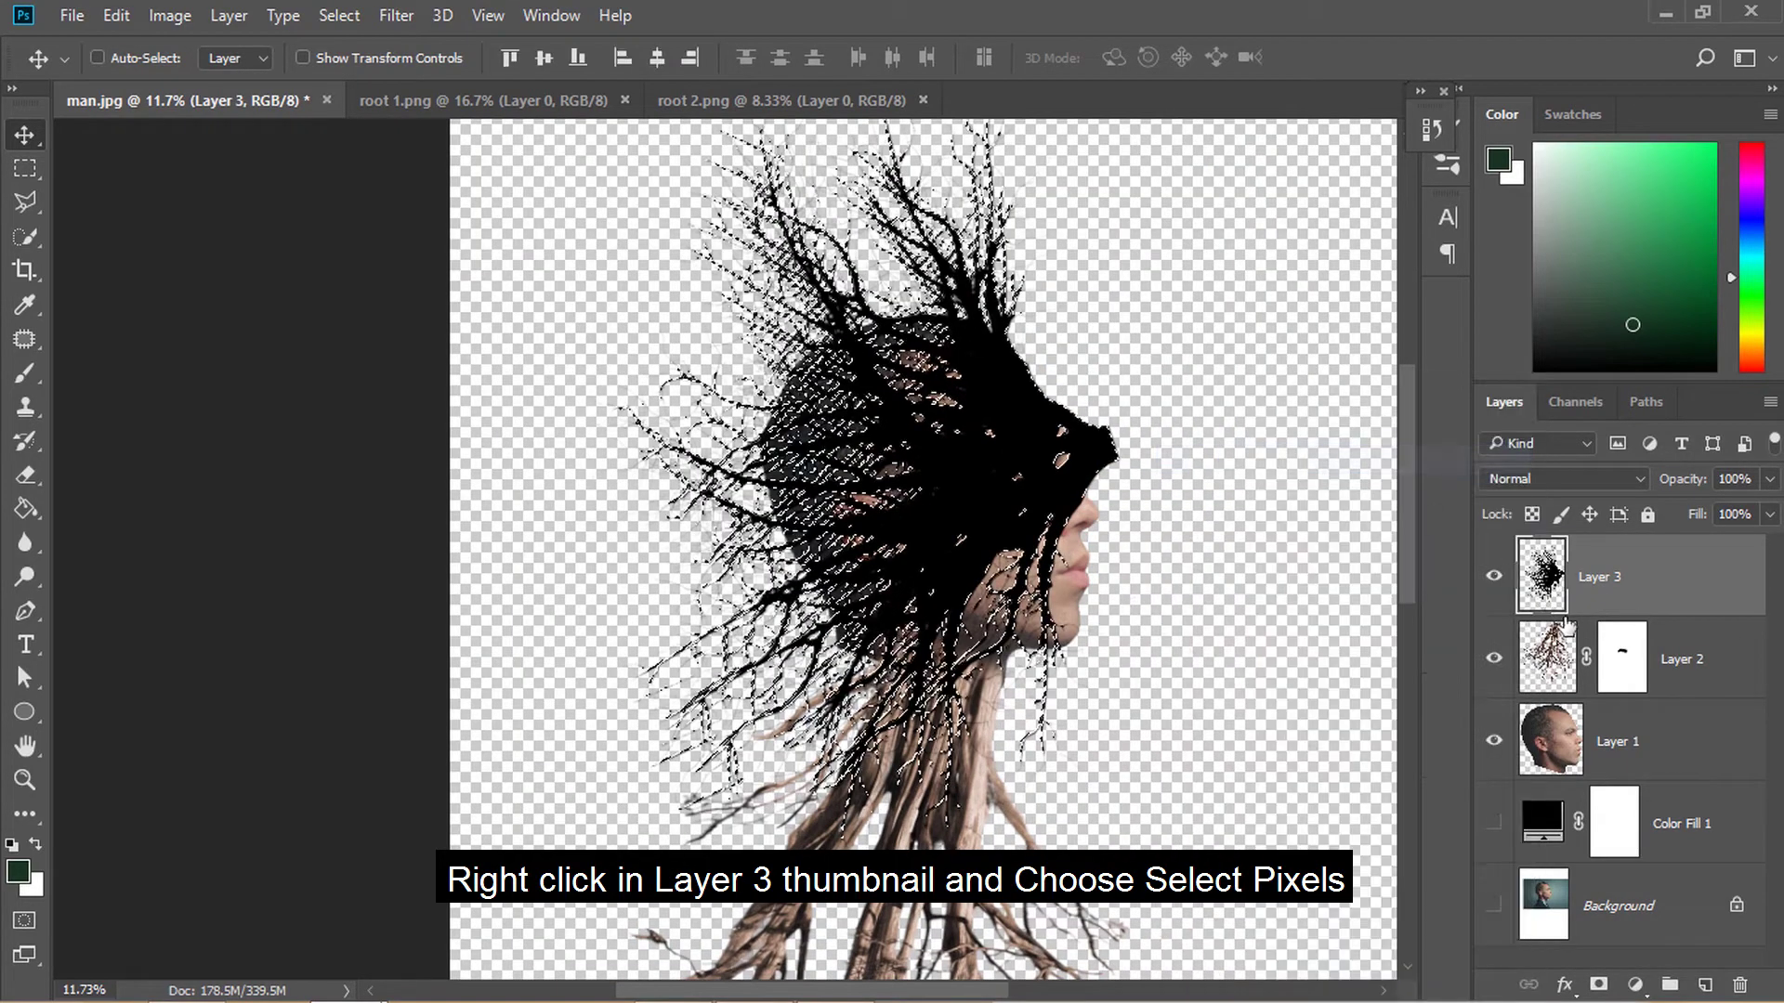
Add a Gradient Fill layer from the root selection, using the Black, White gradient preset
left_click(1634, 984)
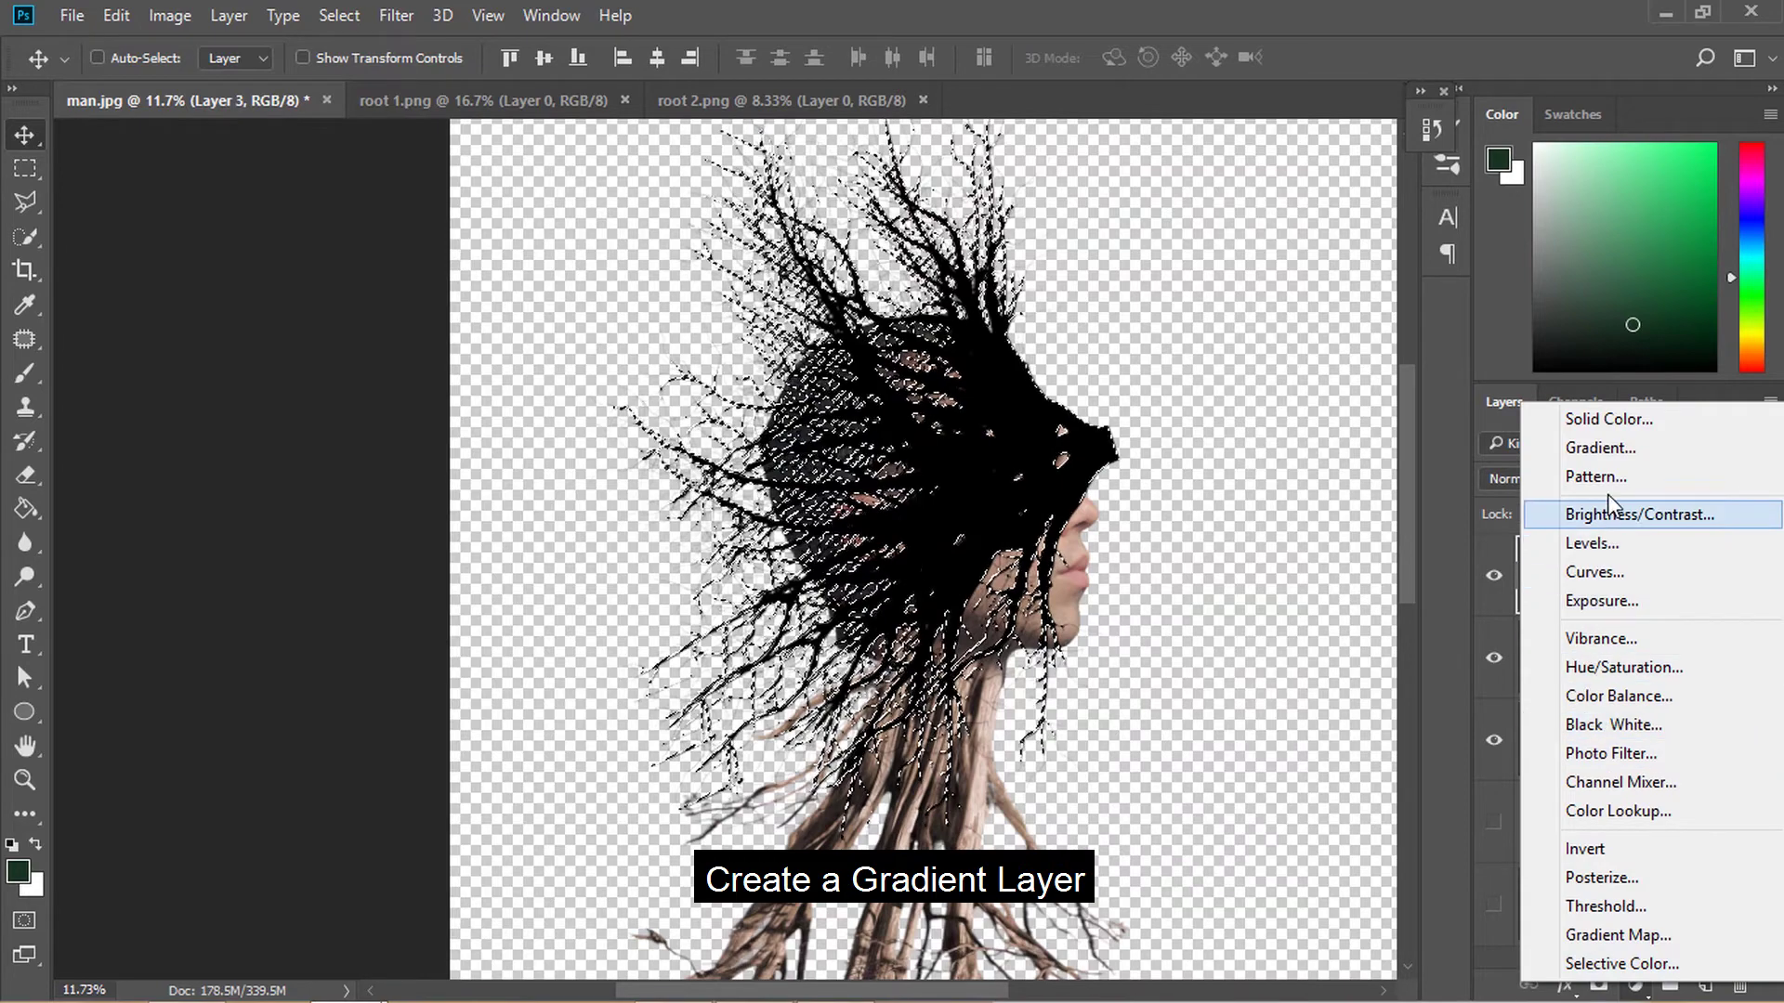
left_click(1600, 448)
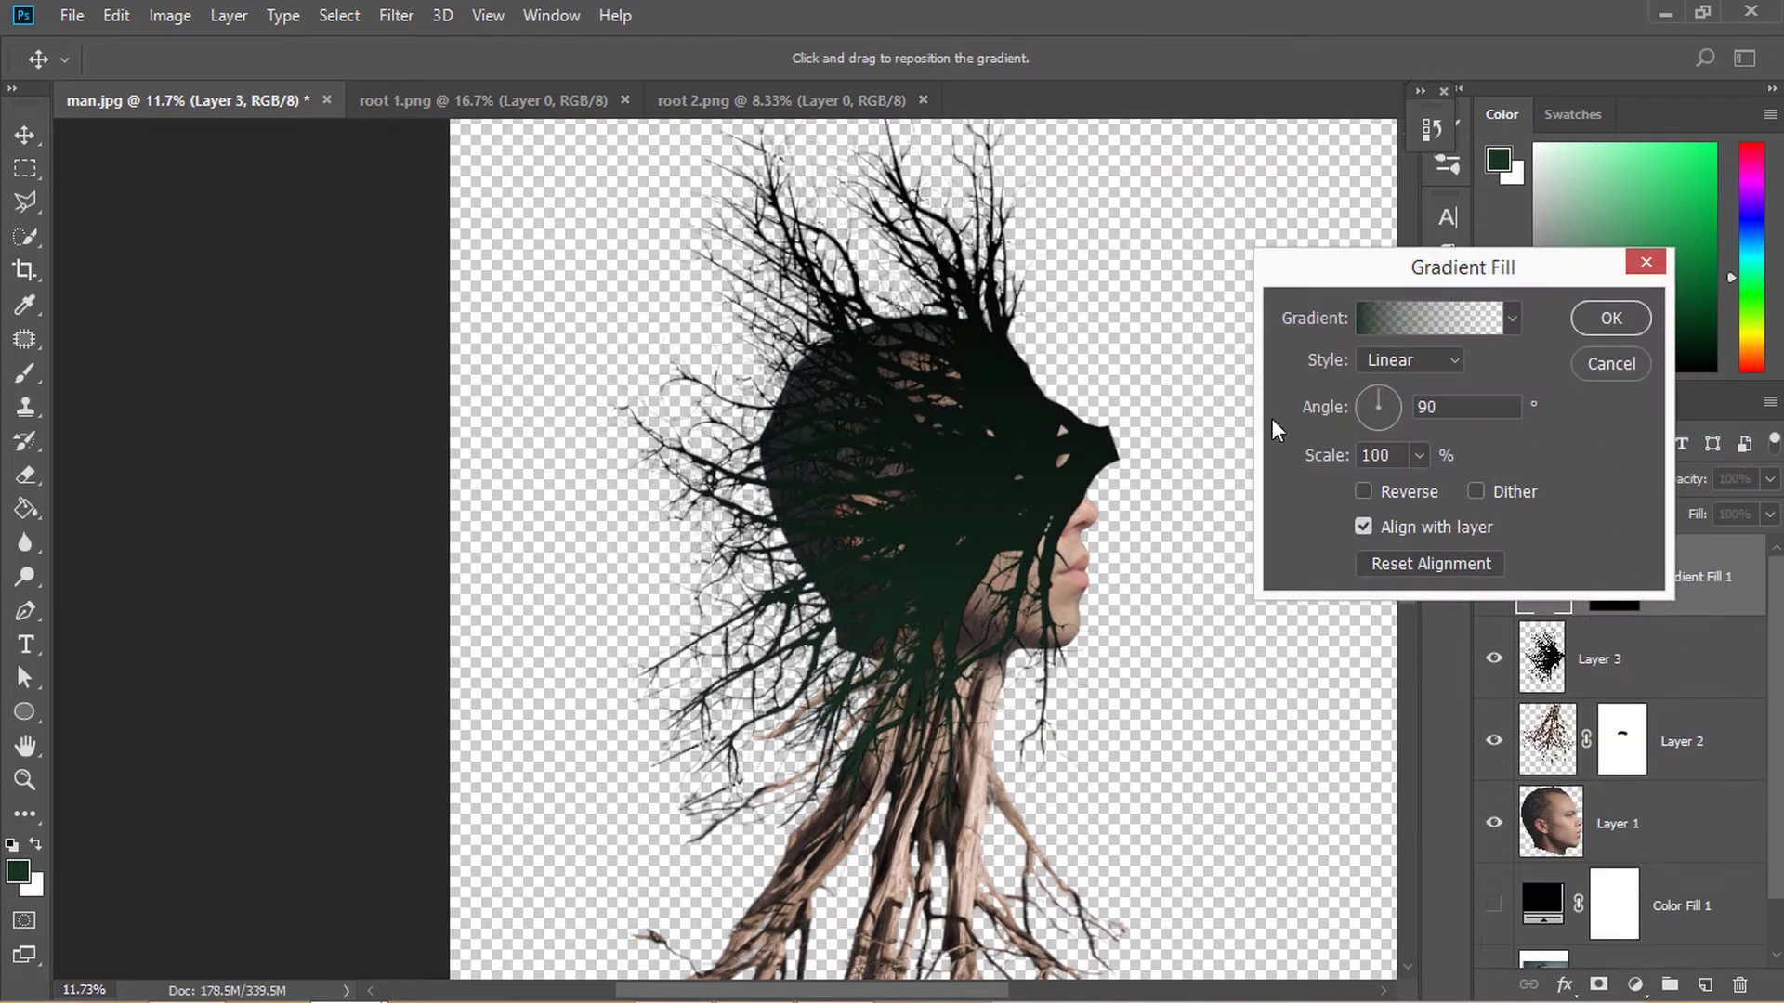
left_click(1436, 321)
left_click(1312, 272)
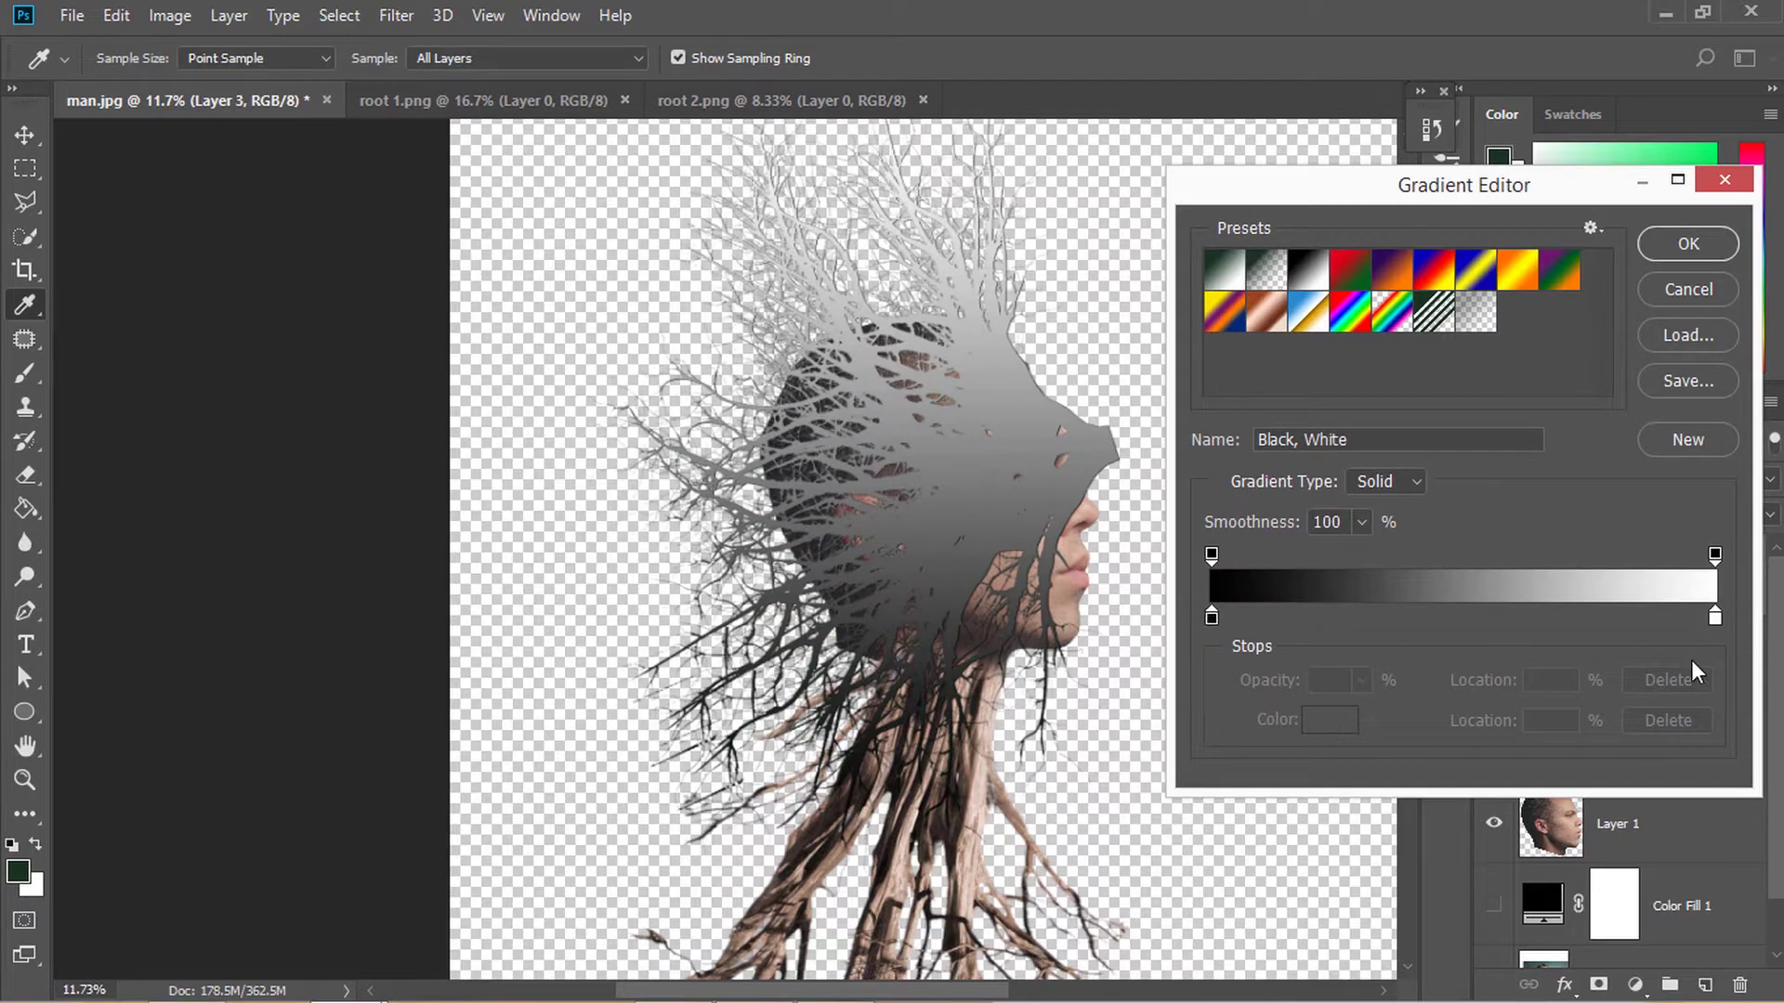
Recolour the gradient's white stop with a skin tone sampled from the man's cheek and apply the gradient fill
left_click(1716, 617)
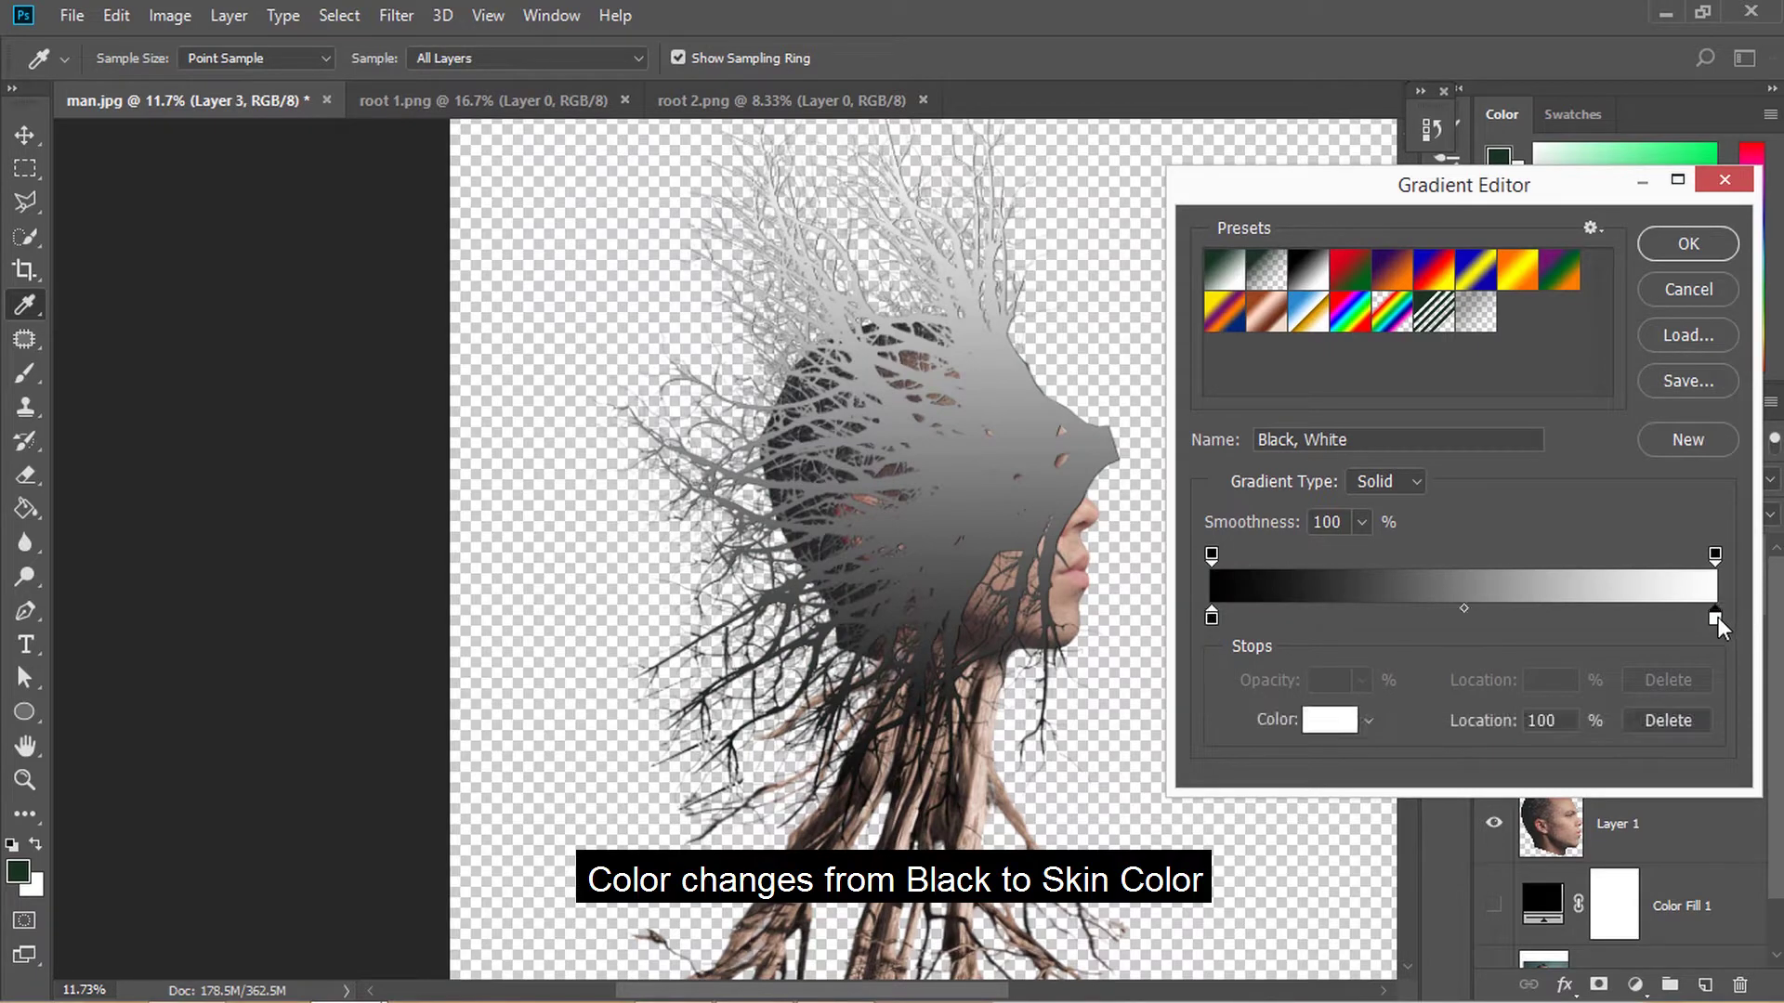
left_click(1065, 612)
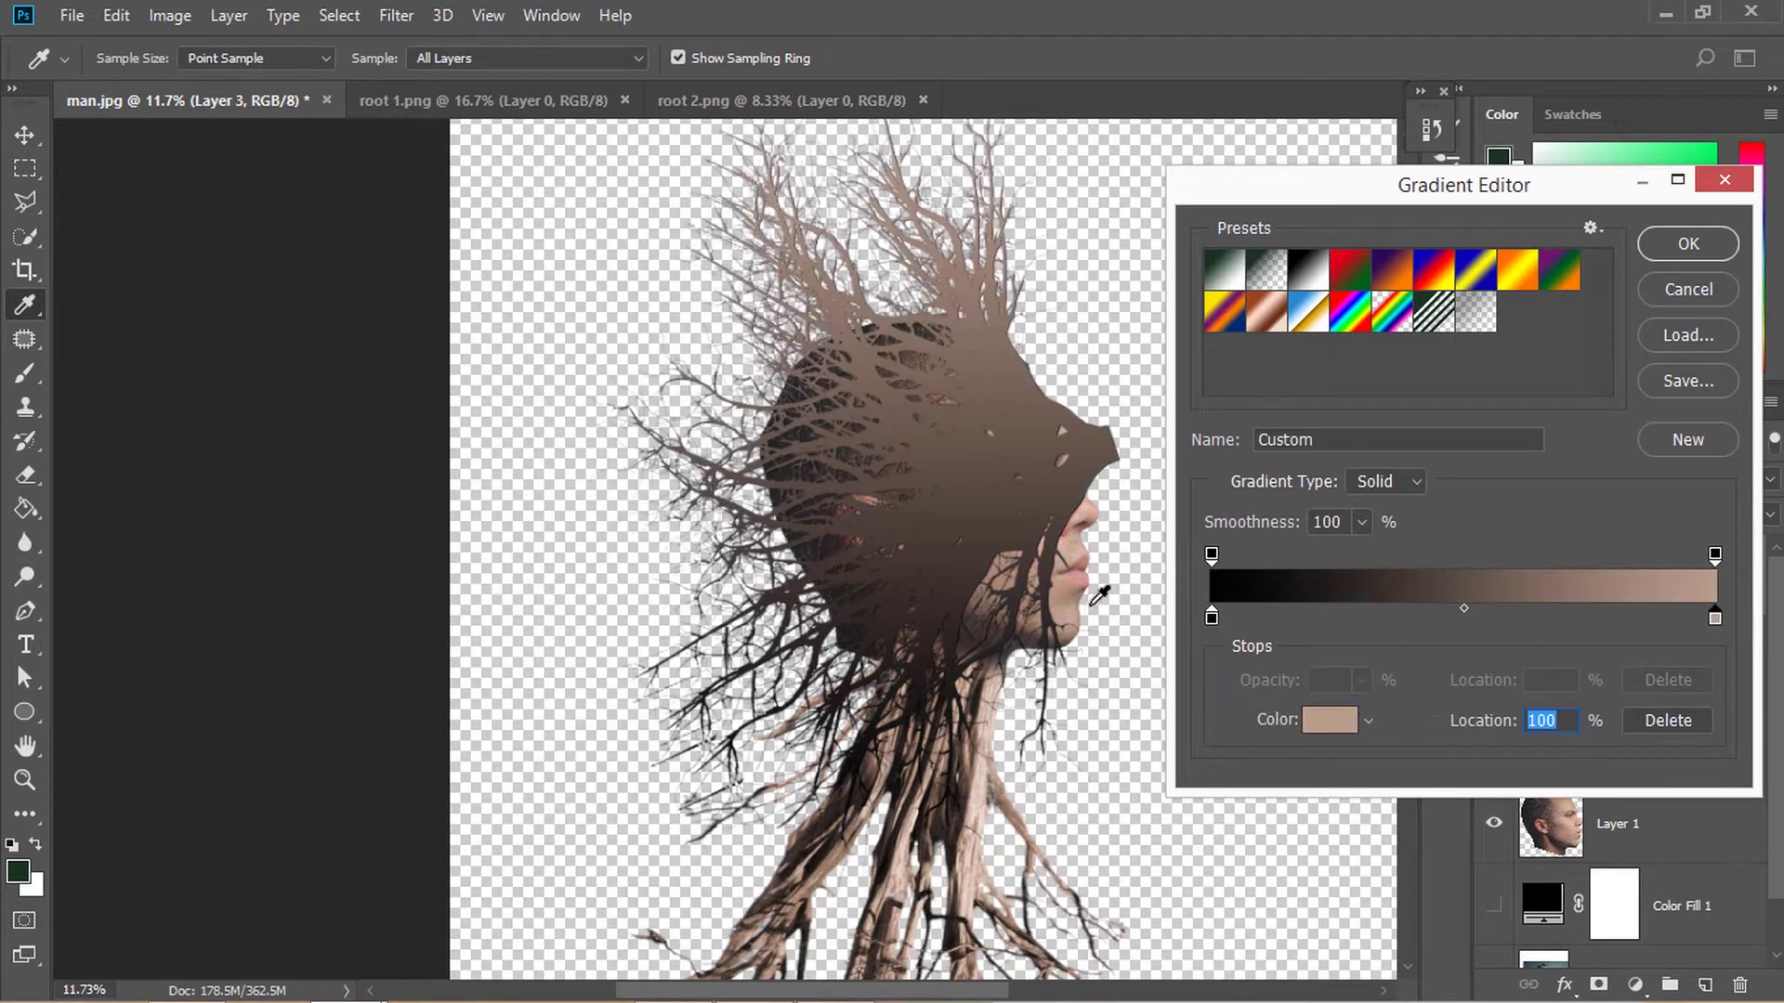
left_click(1672, 245)
mouse_move(955, 557)
left_mouse_down()
mouse_move(919, 604)
mouse_move(960, 547)
left_mouse_up()
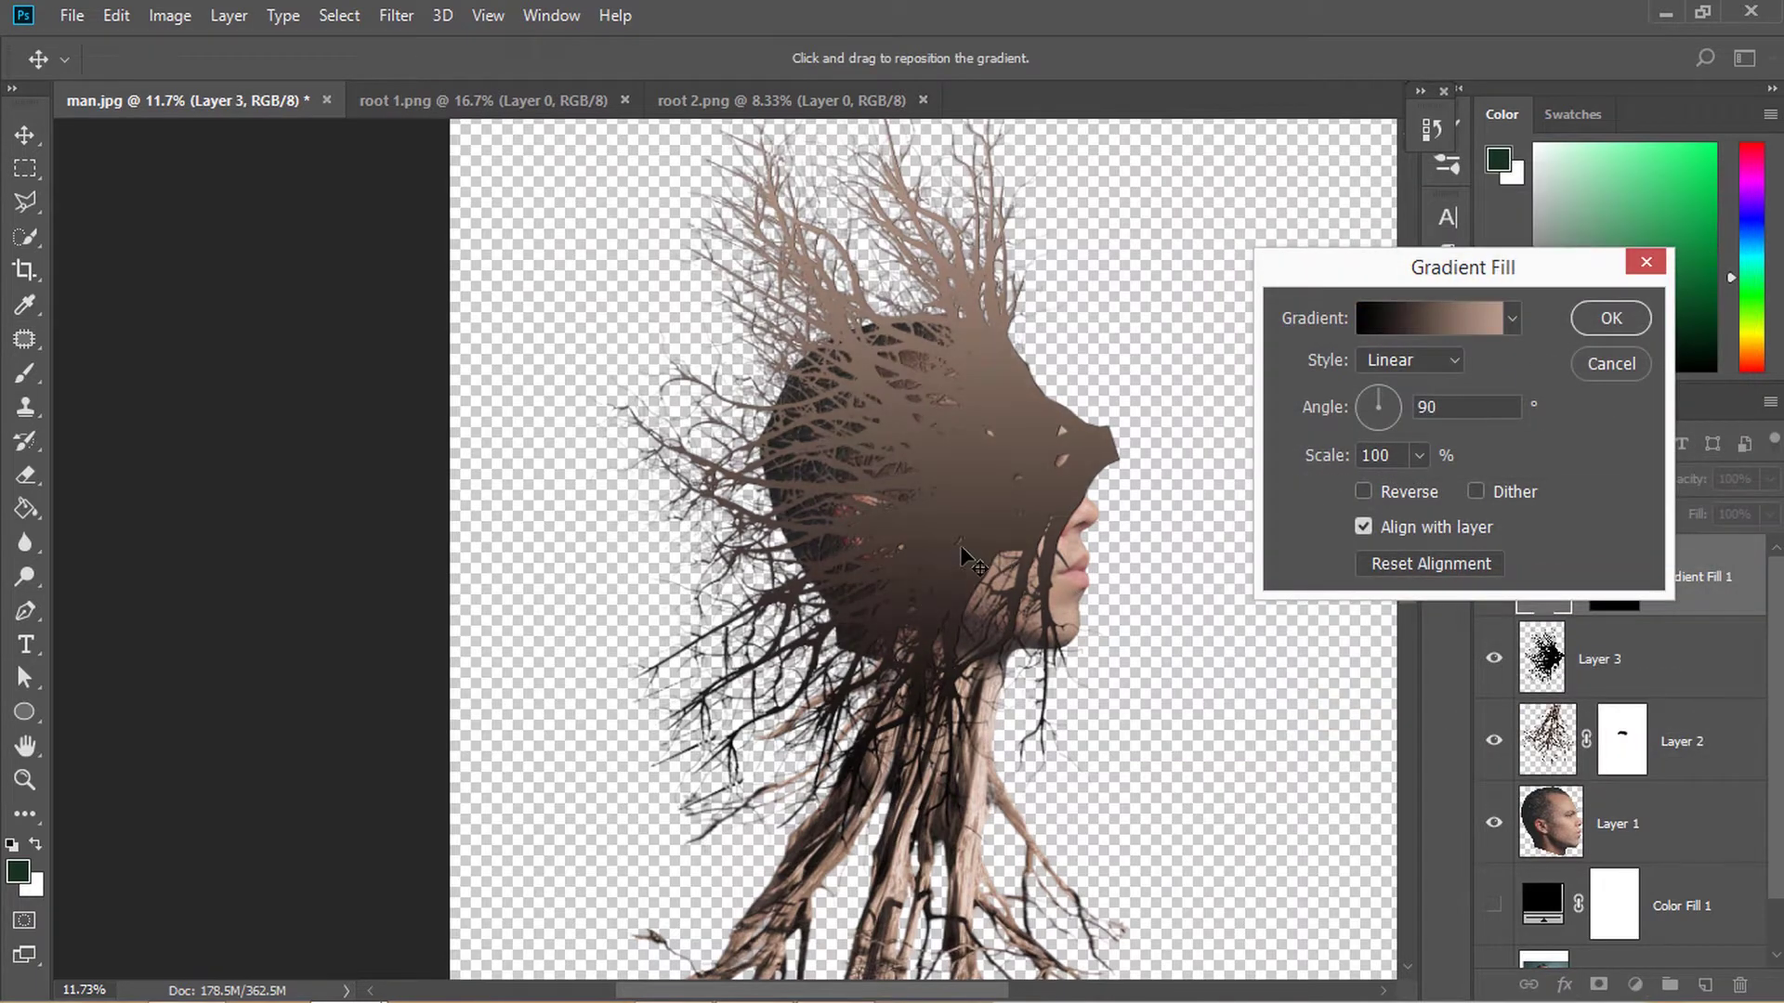
left_click(1605, 323)
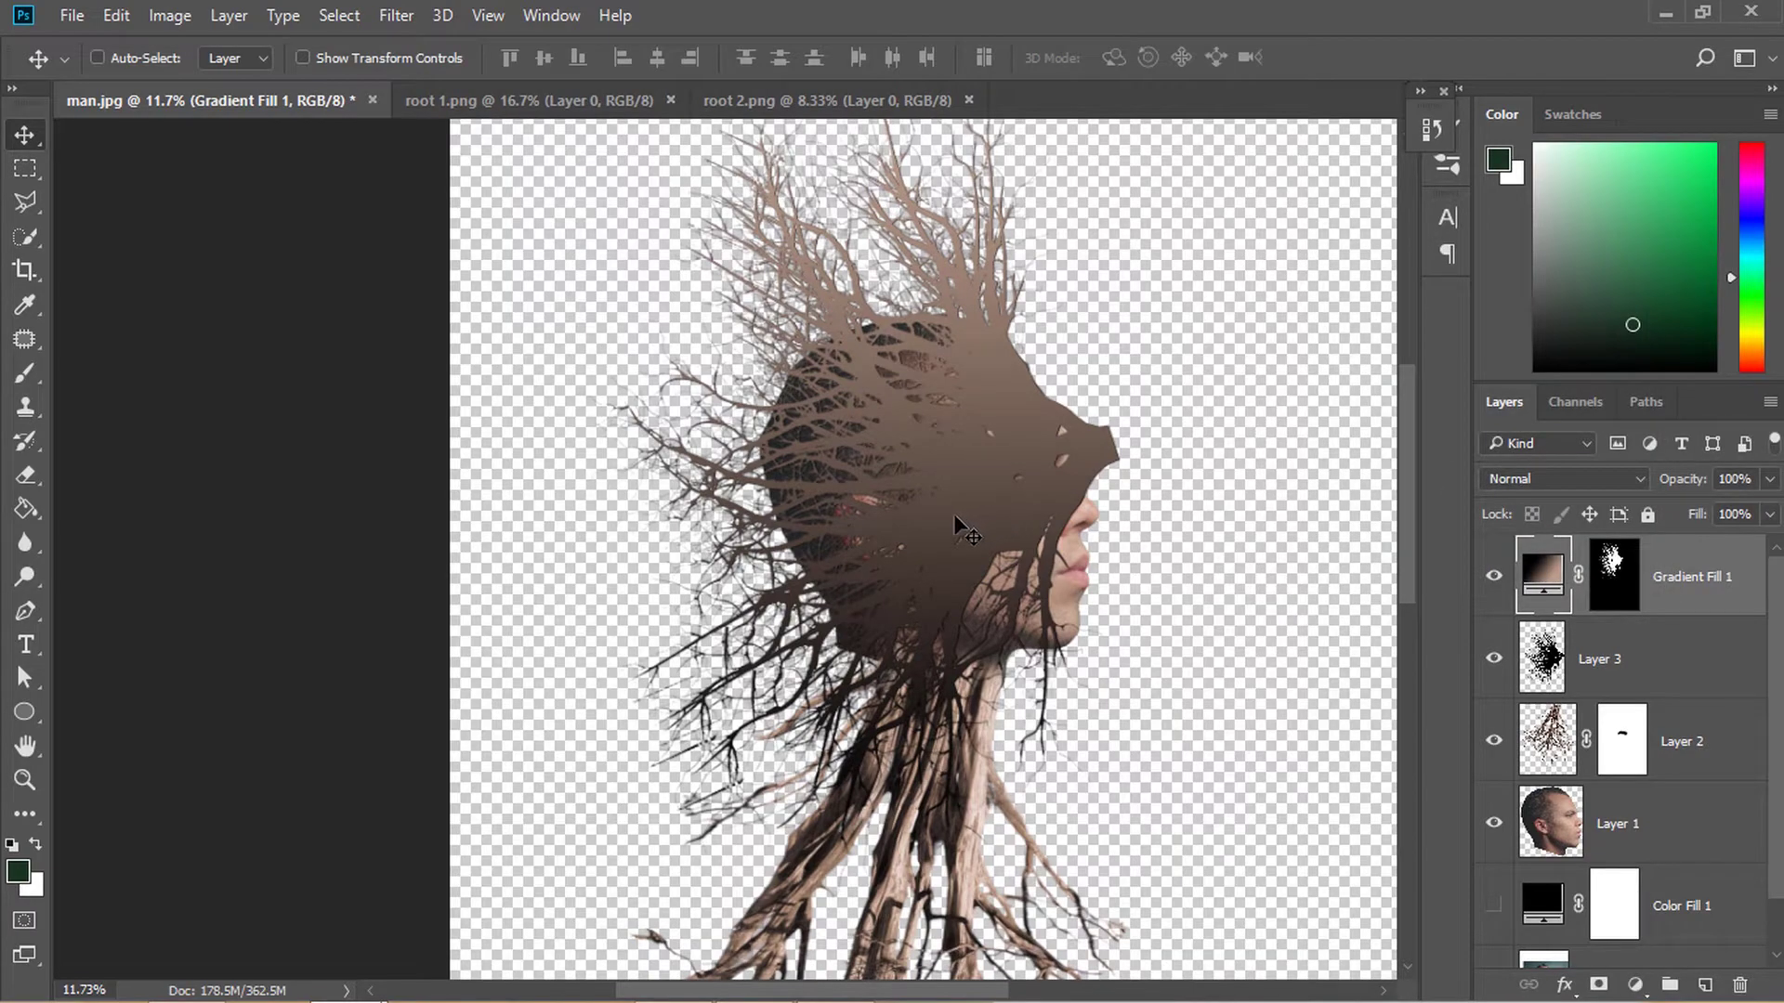
Load the Gradient Fill 1 mask as a selection and brush black at 47% opacity onto the mask over the eye area
scroll(955, 526, "down", 1)
left_click(1615, 584, "ctrl")
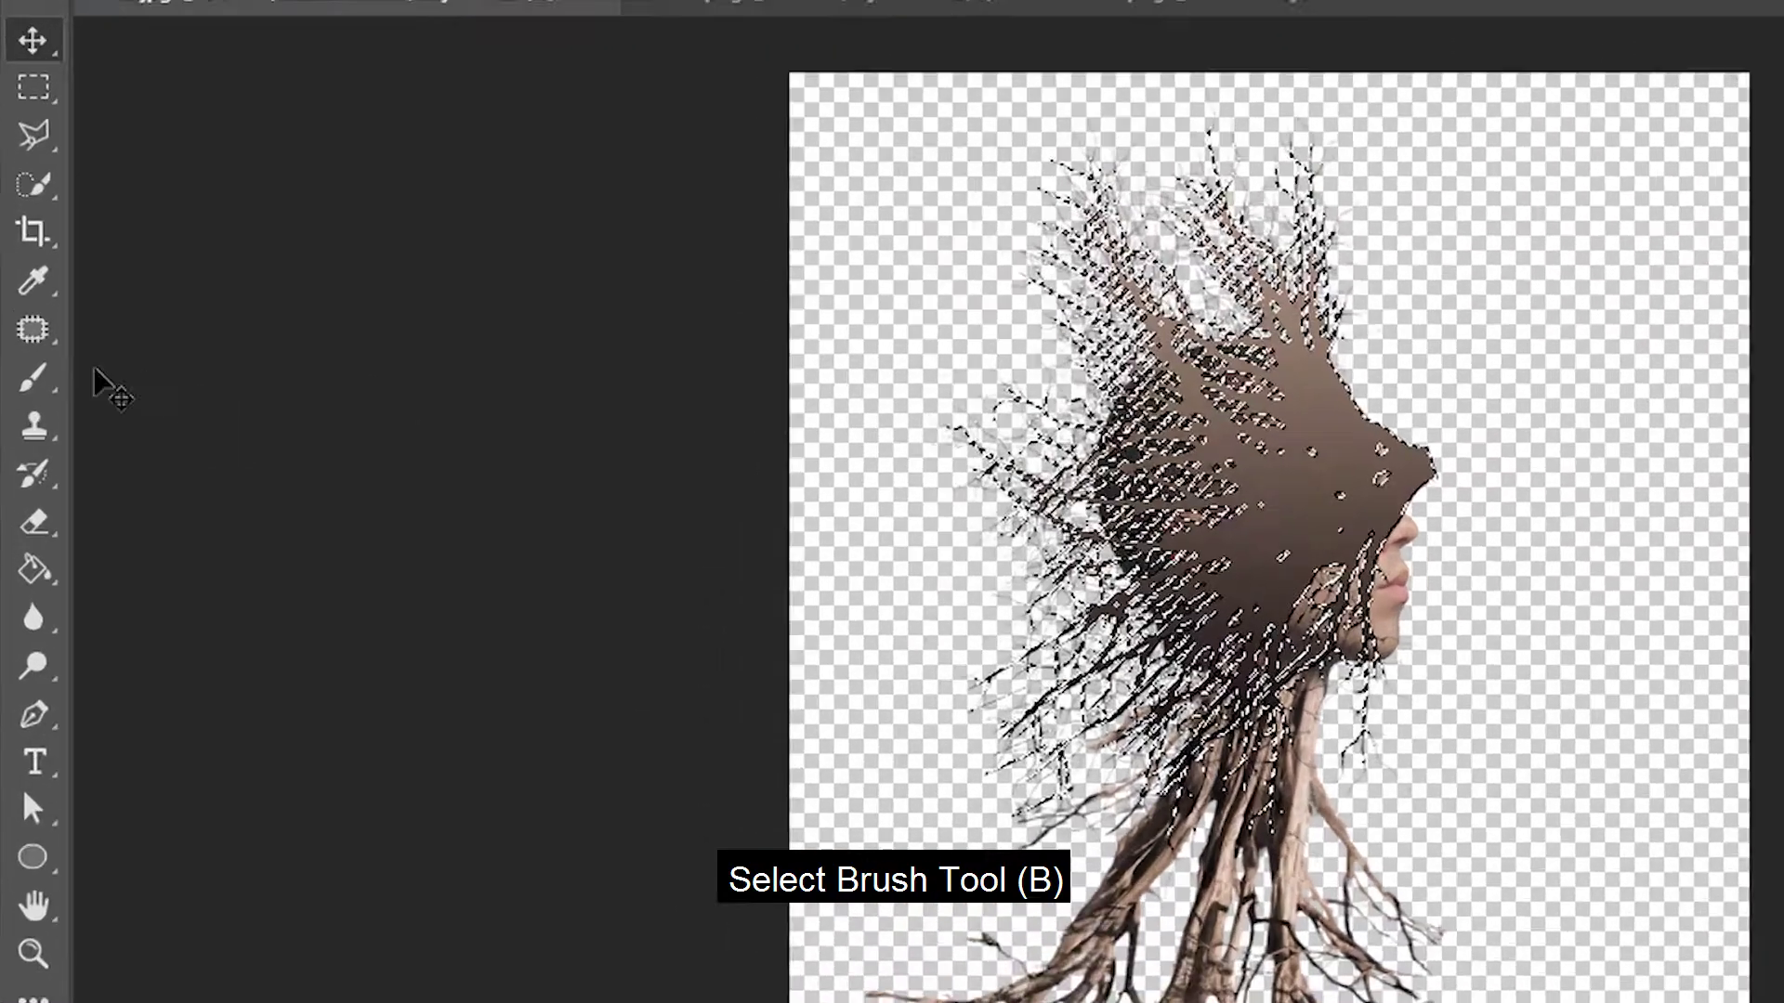
right_click(18, 377)
left_click(128, 378)
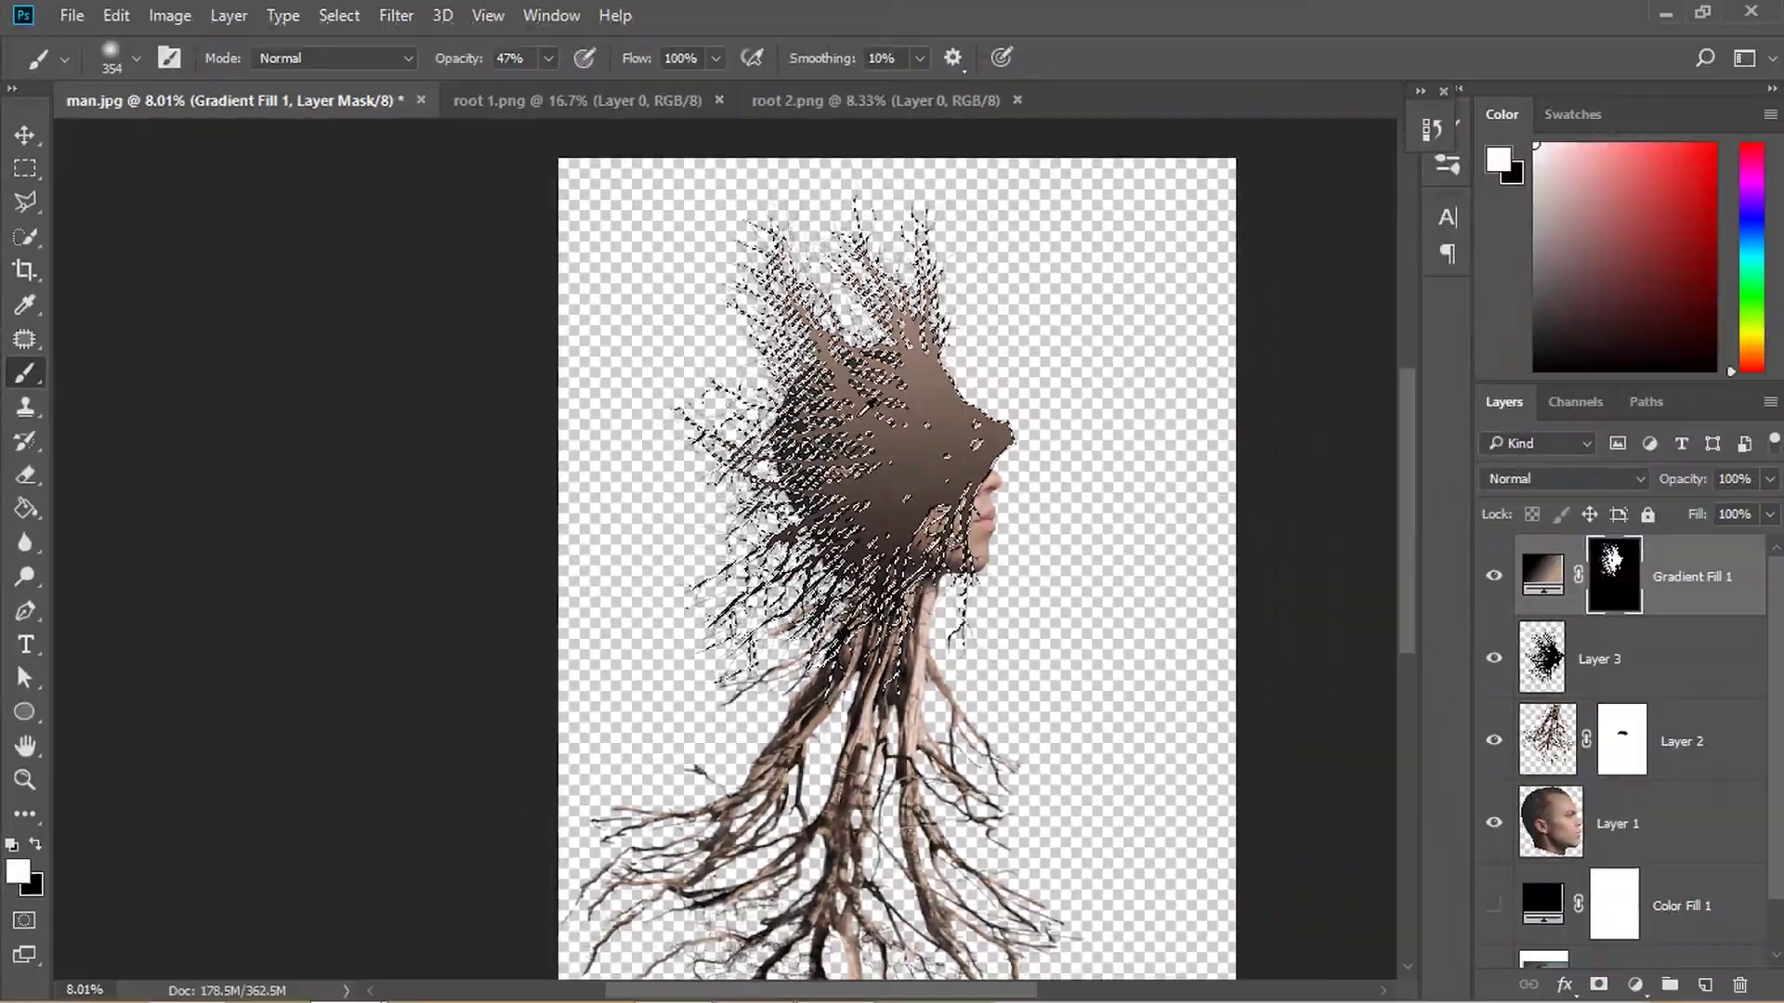
scroll(985, 428, "up", 3)
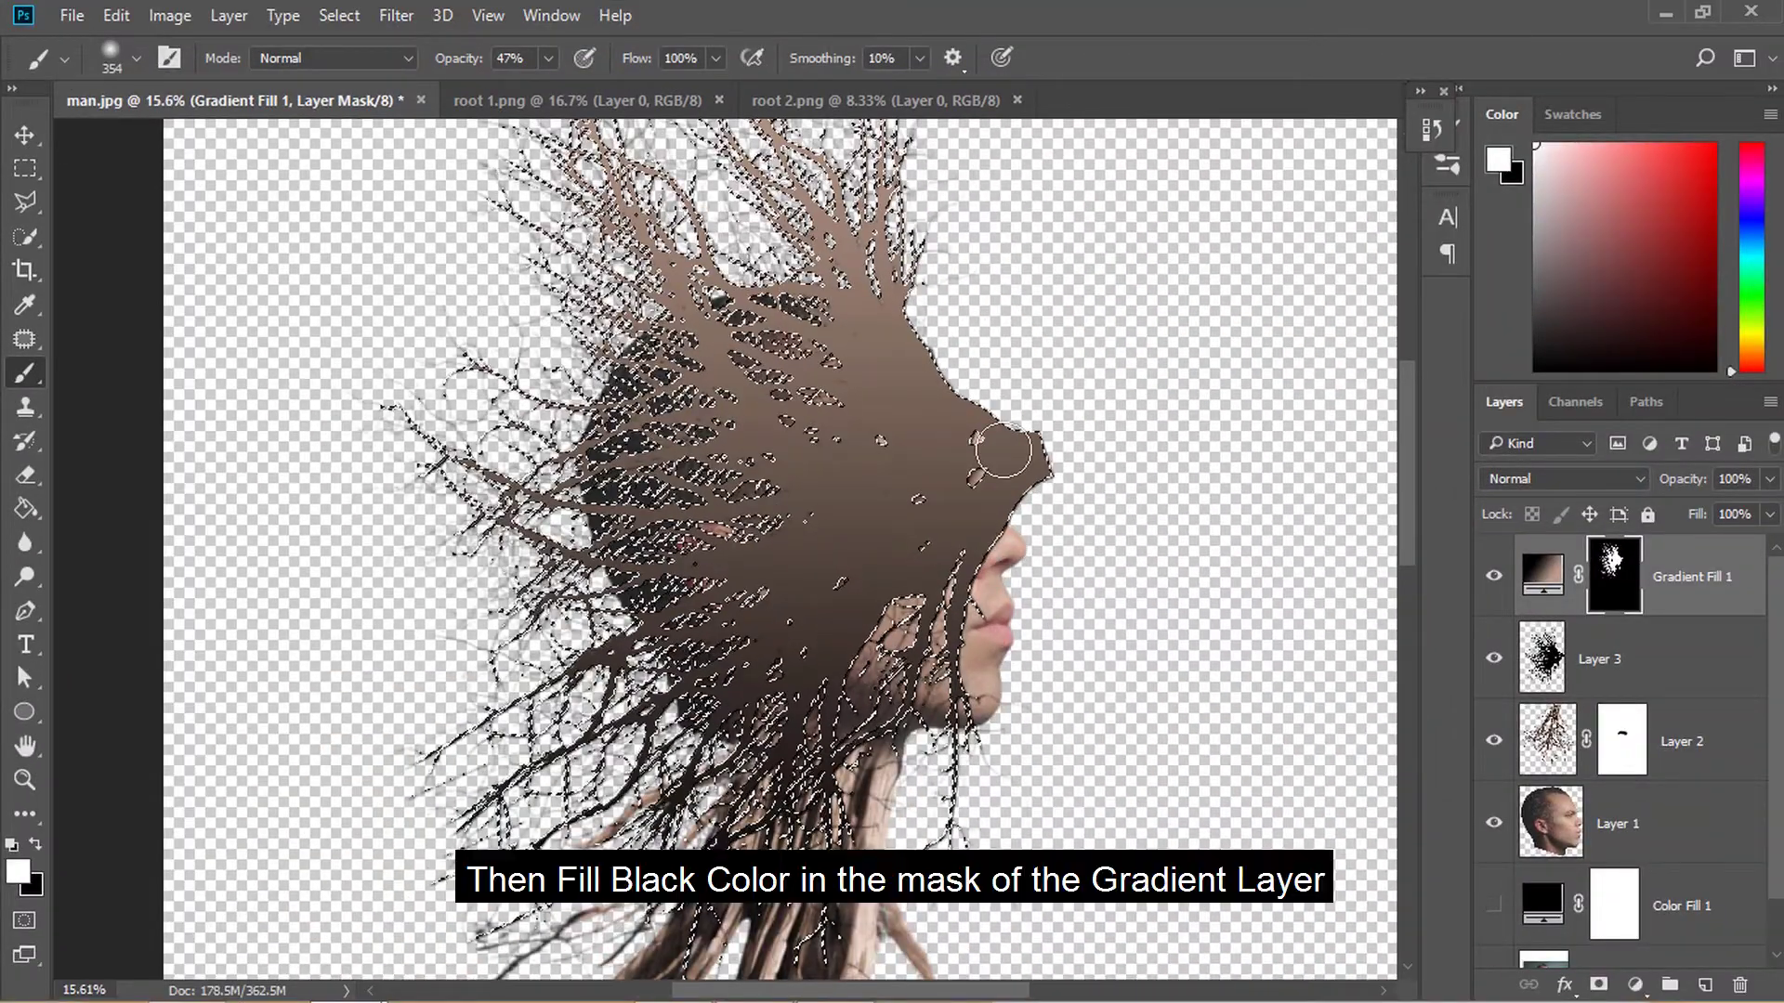
key("x")
left_click(1003, 453)
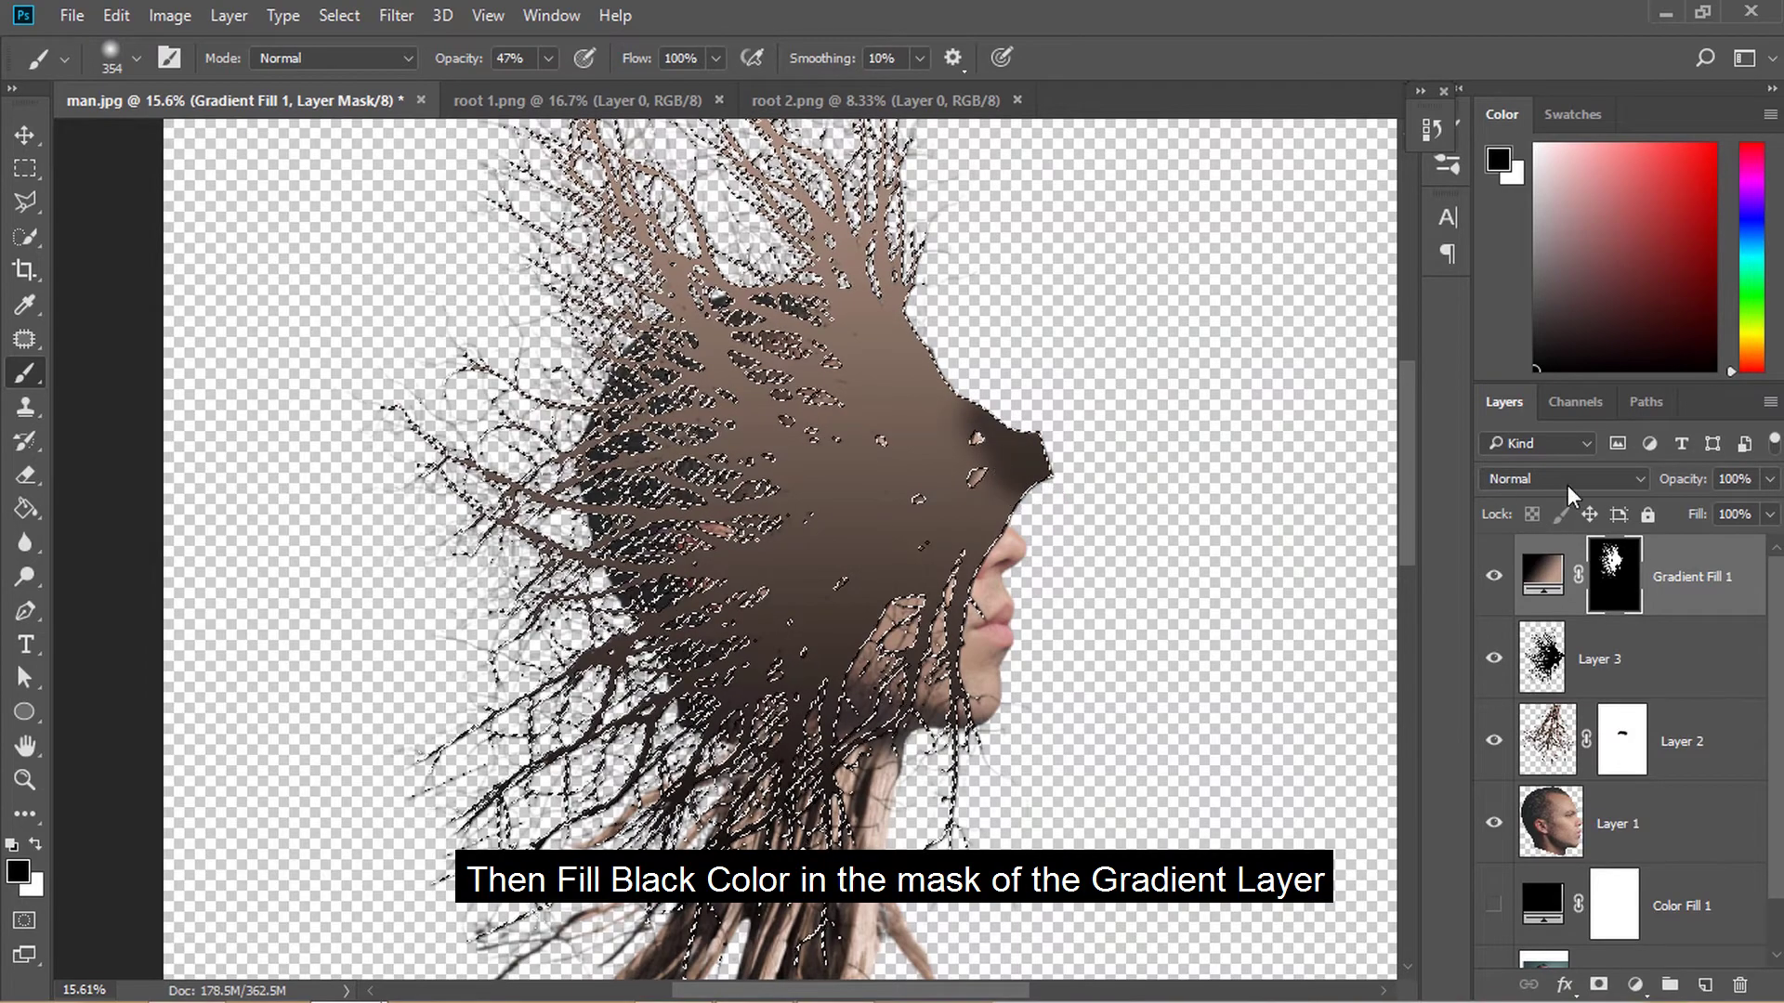
Hide Layer 3, paint black on the gradient mask to reveal the face and the neck roots, and deselect
left_click(1493, 658)
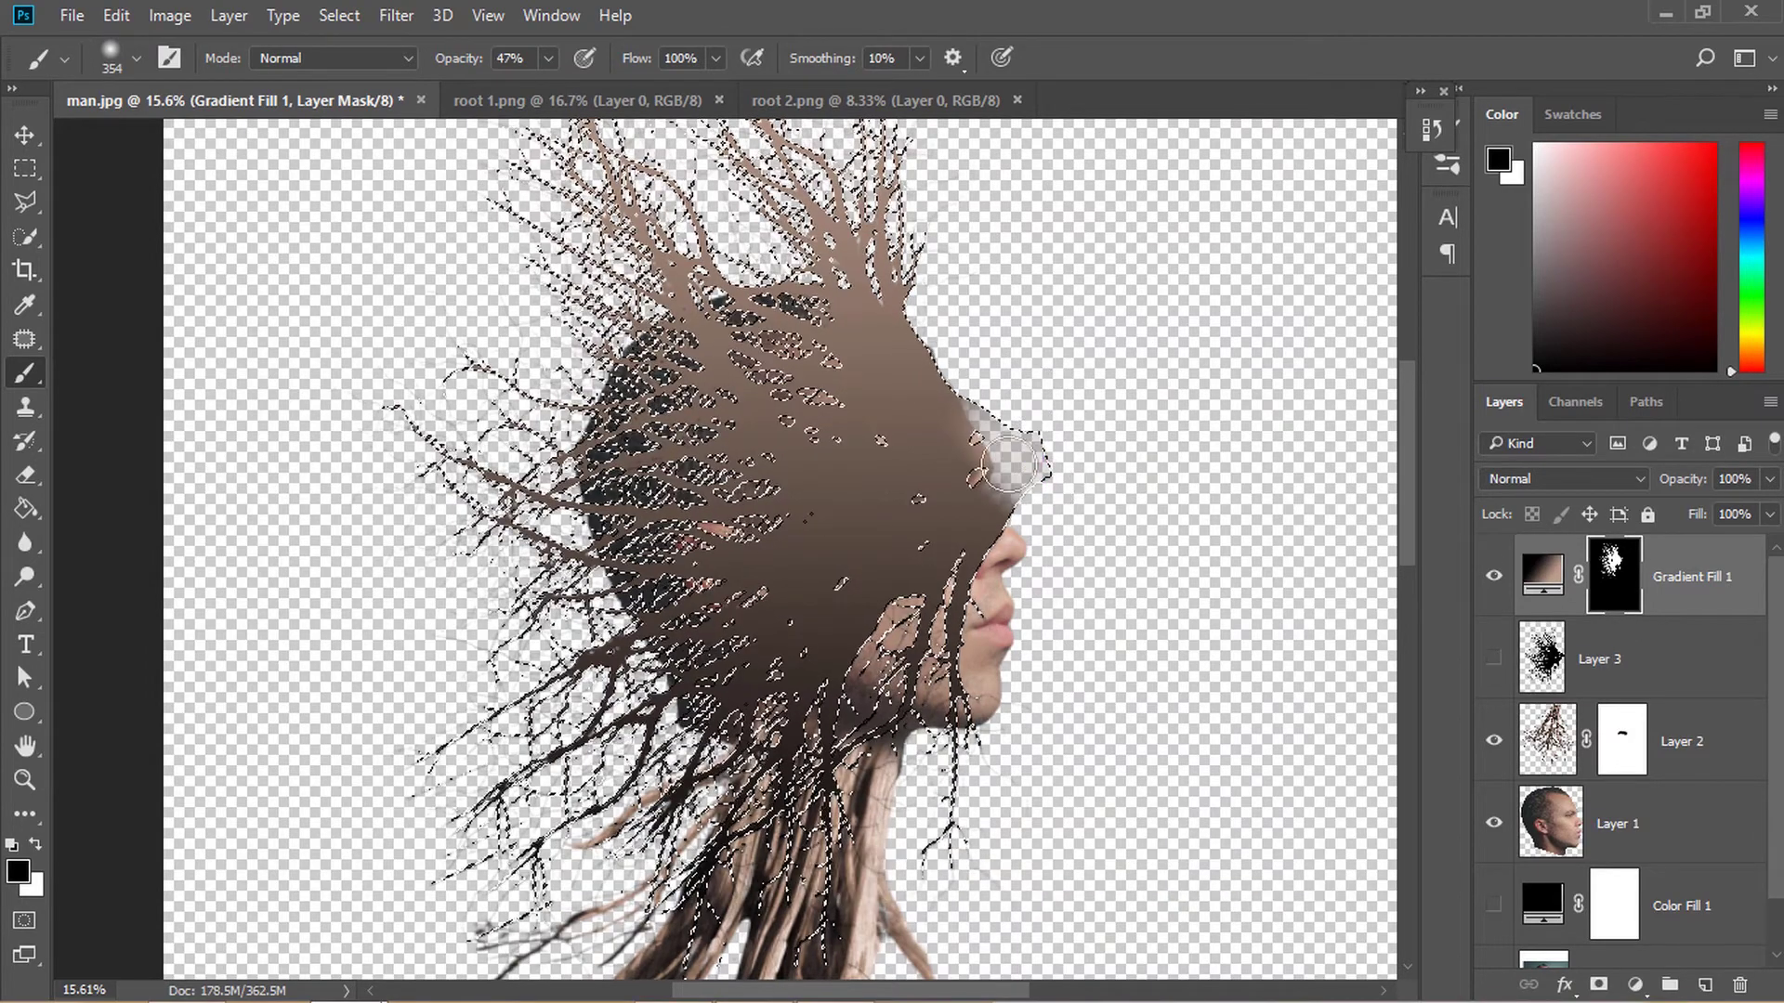
left_click_drag(1008, 463, 992, 407)
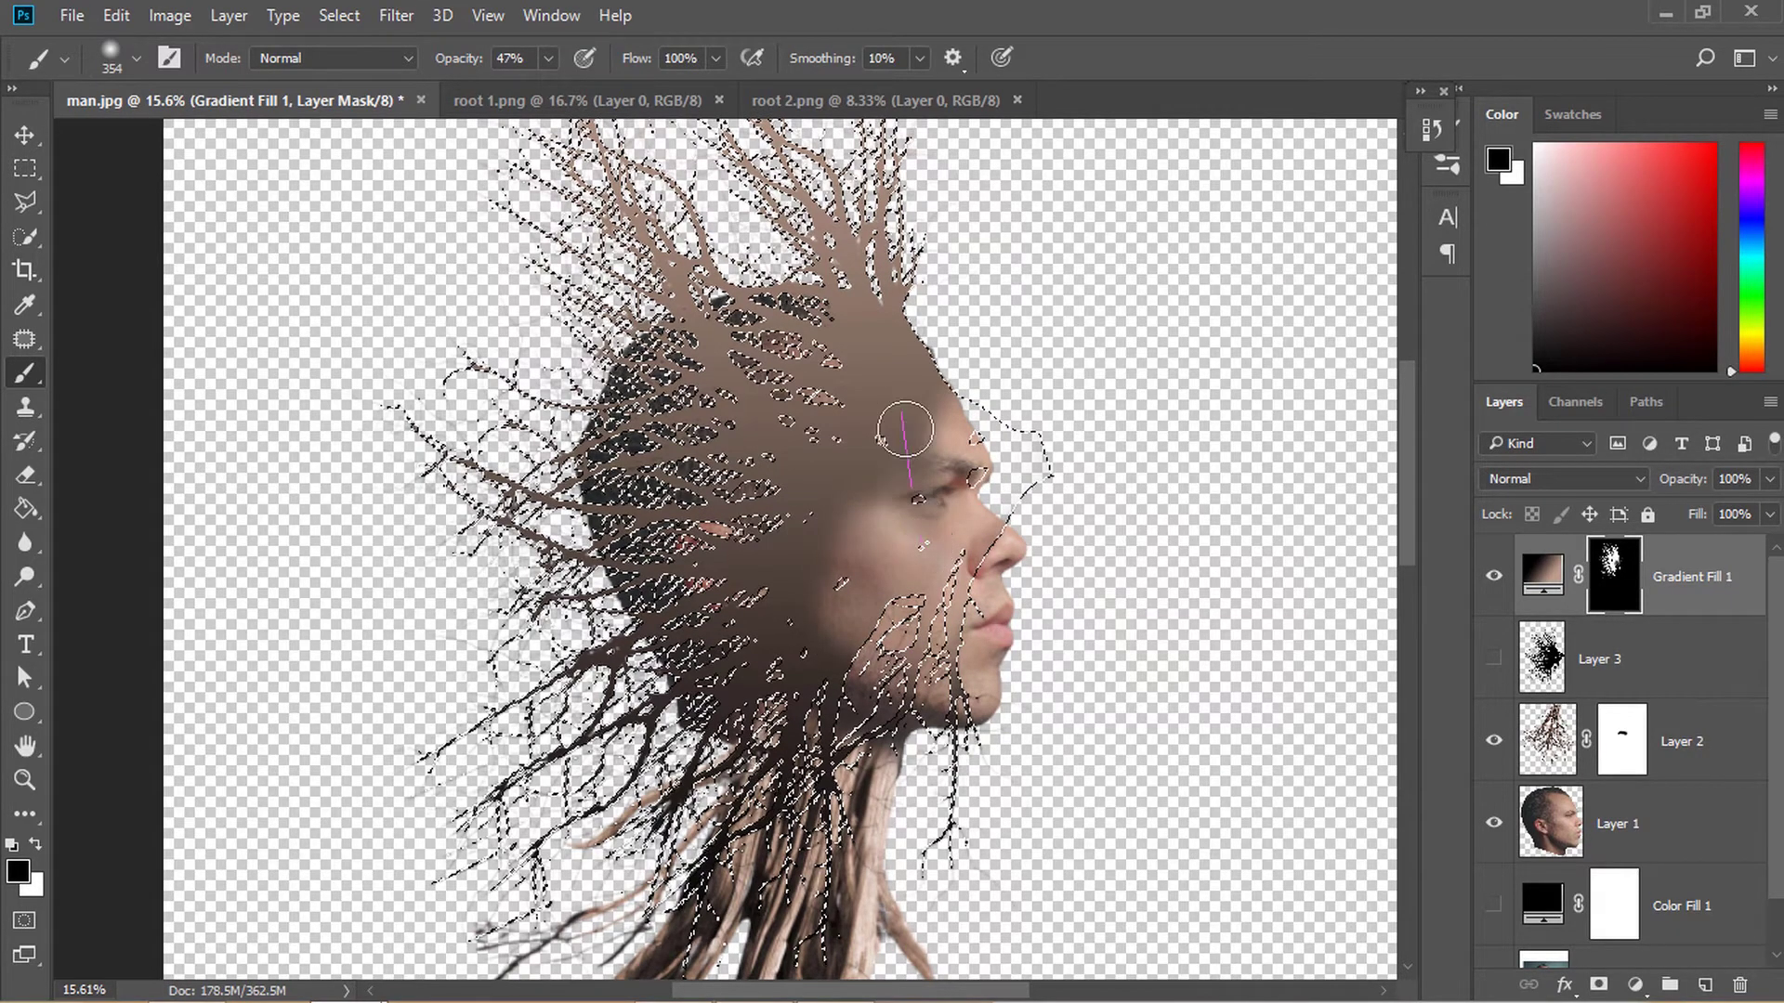
scroll(917, 350, "up", 3)
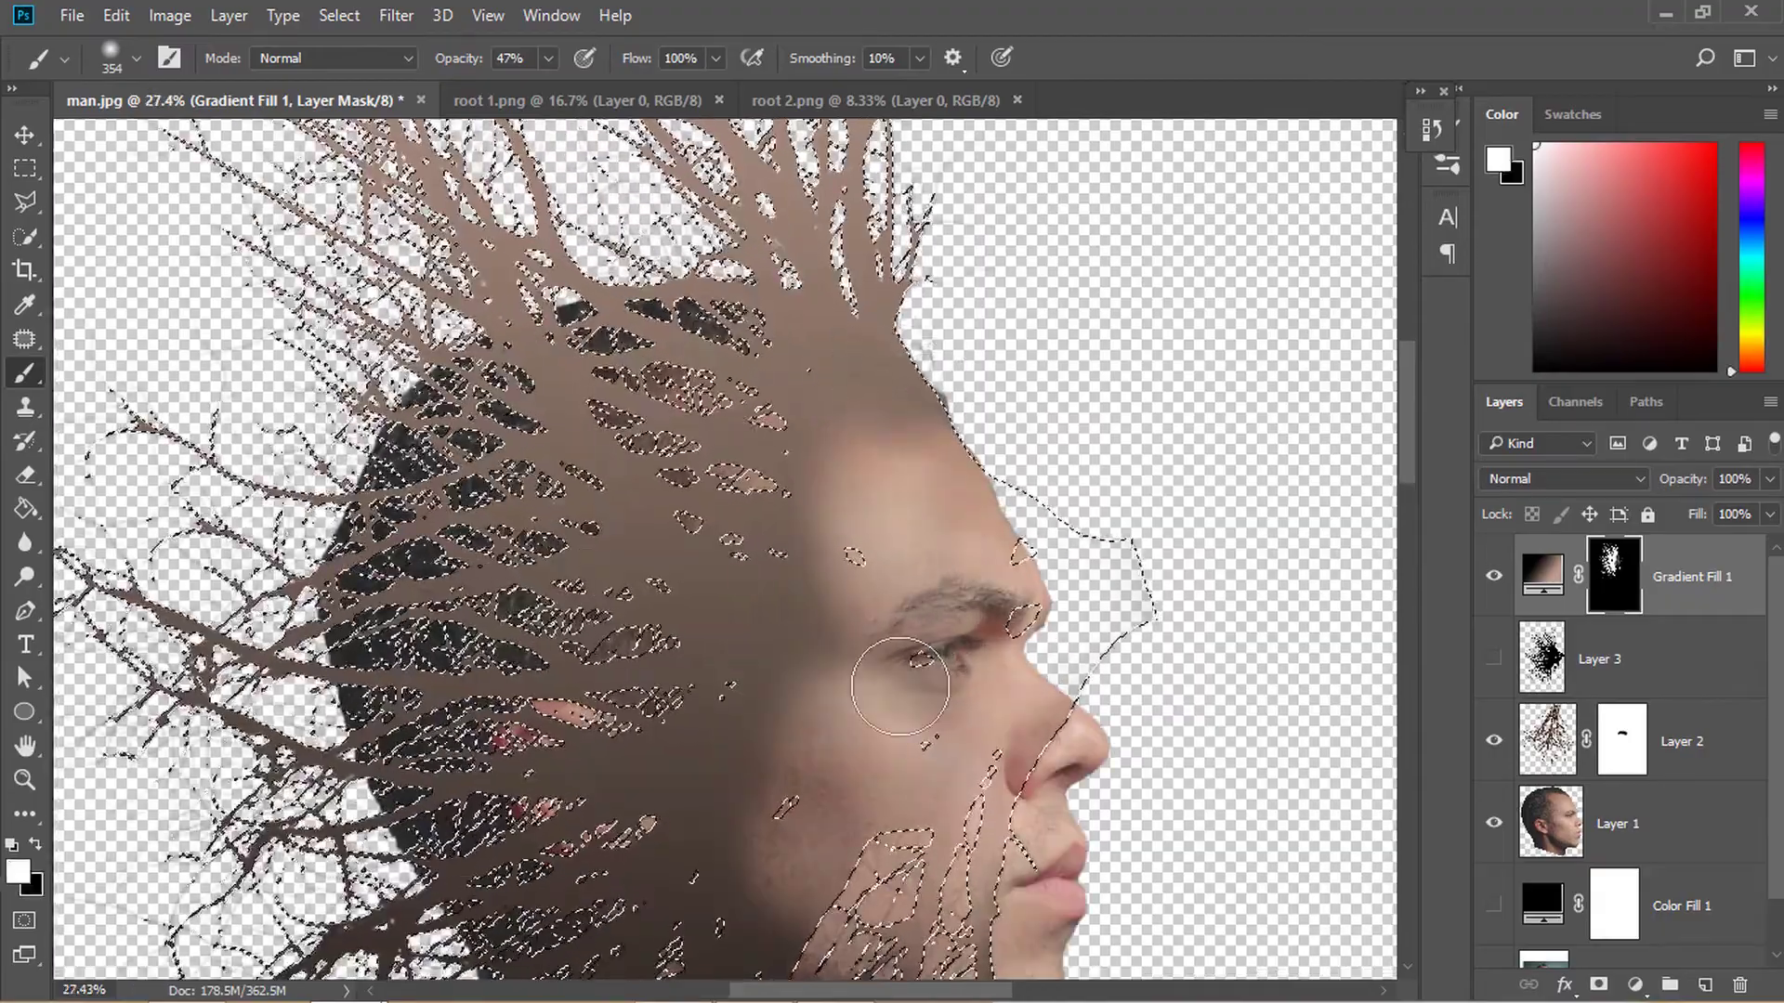
scroll(963, 532, "down", 5)
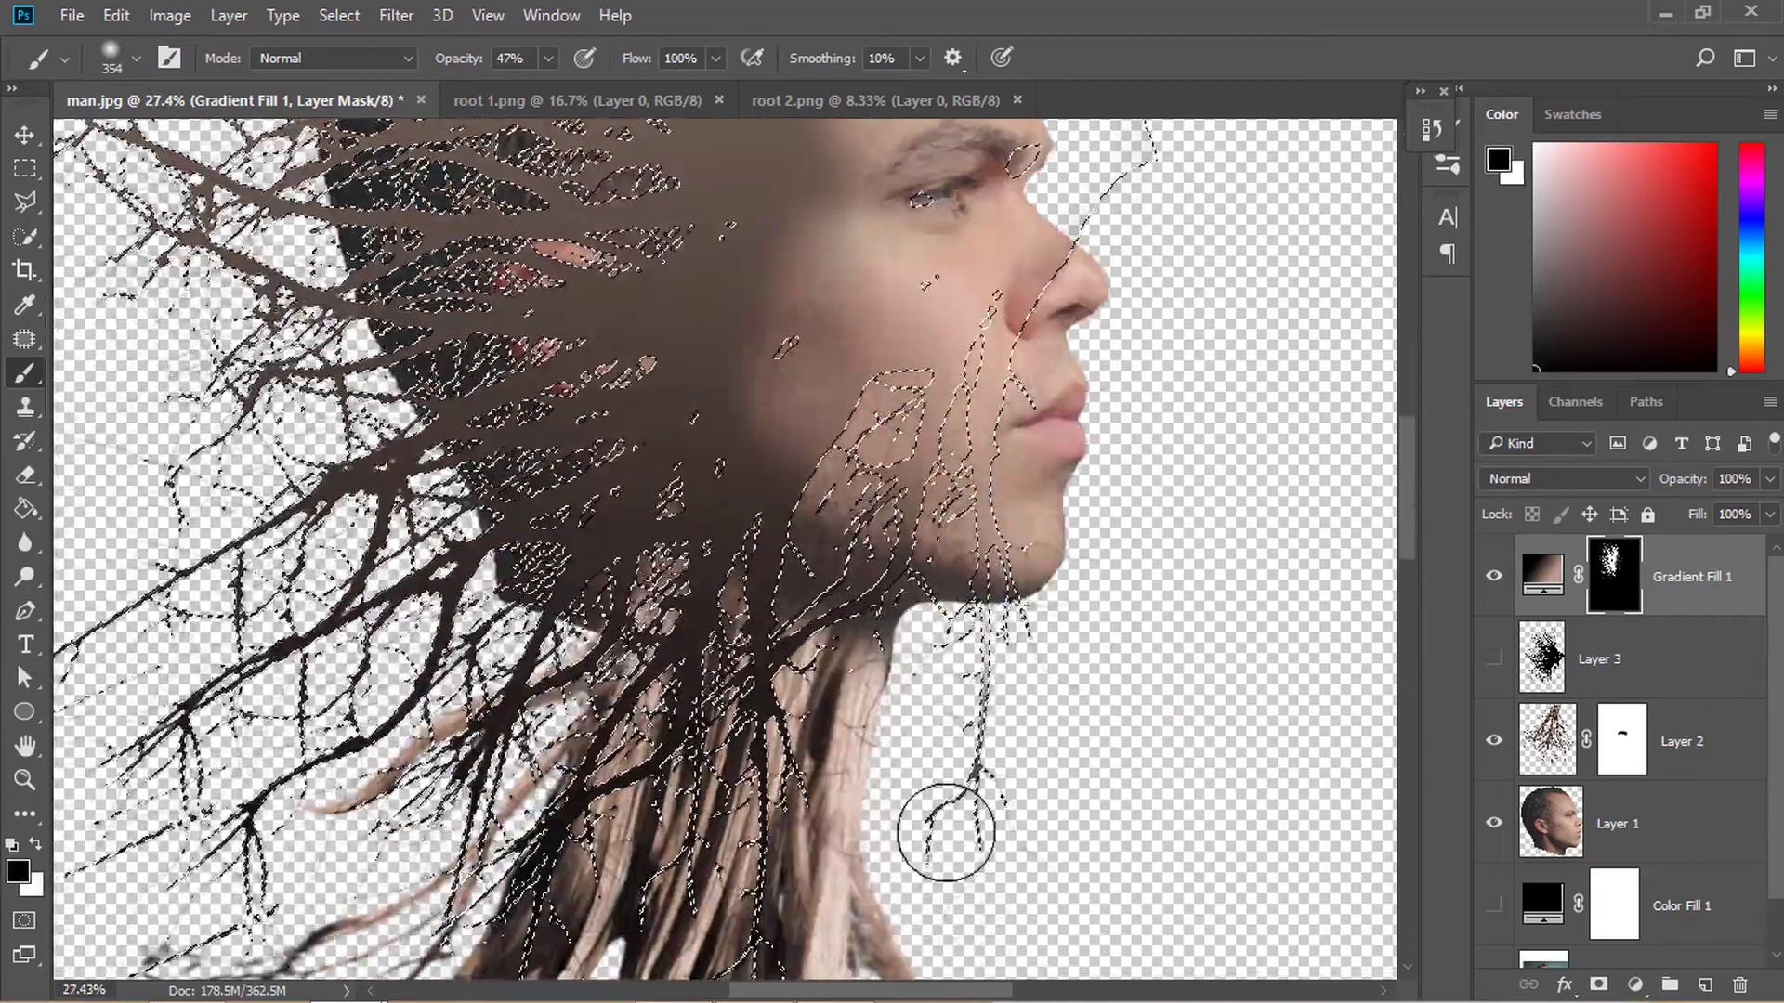
scroll(868, 617, "down", 1)
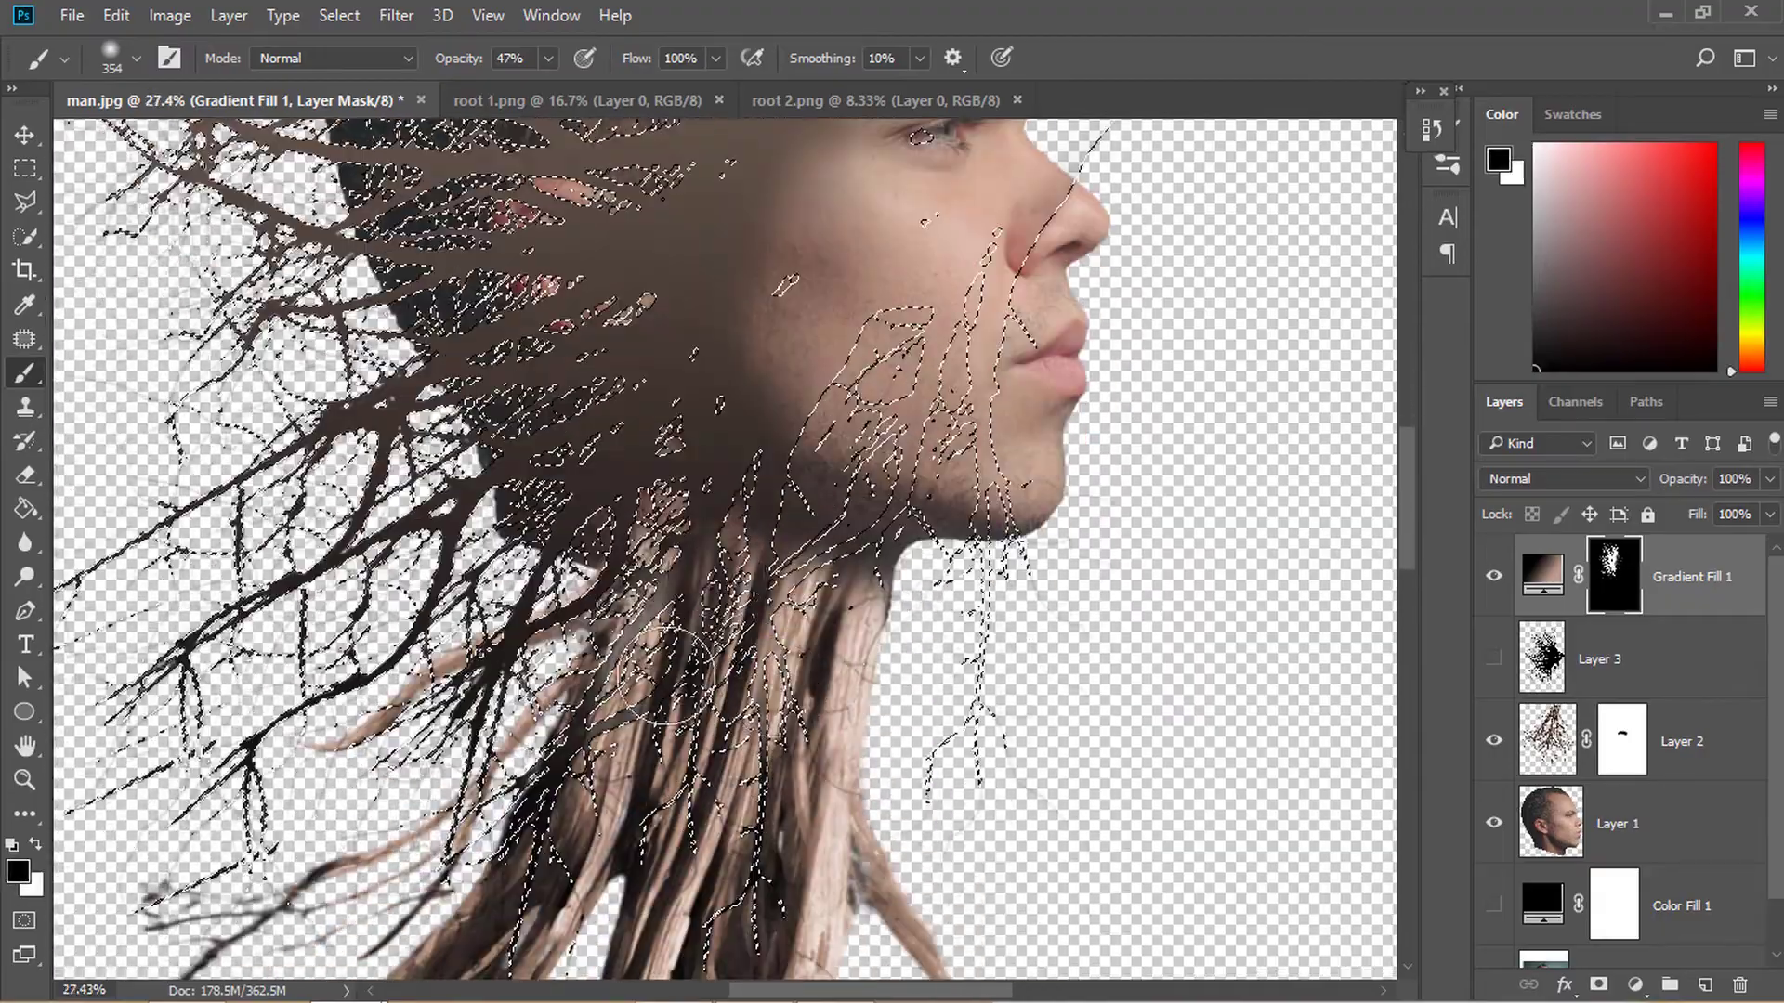
scroll(781, 748, "down", 1)
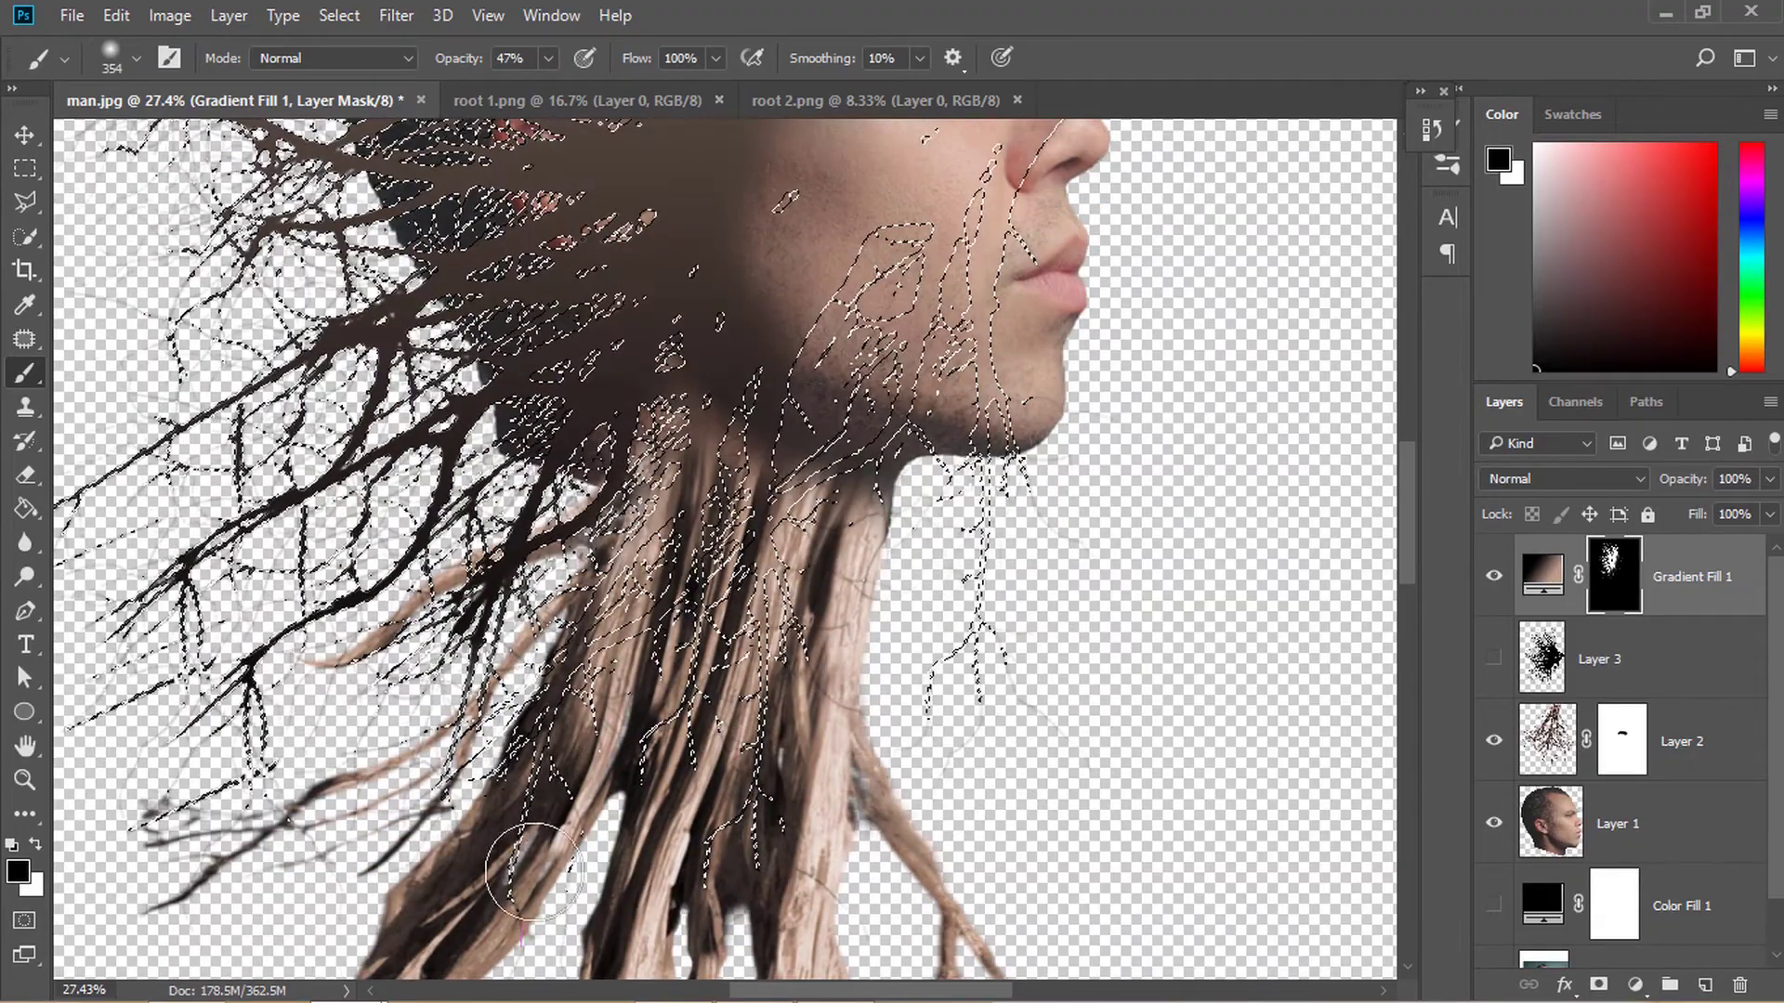
scroll(1016, 538, "up", 4)
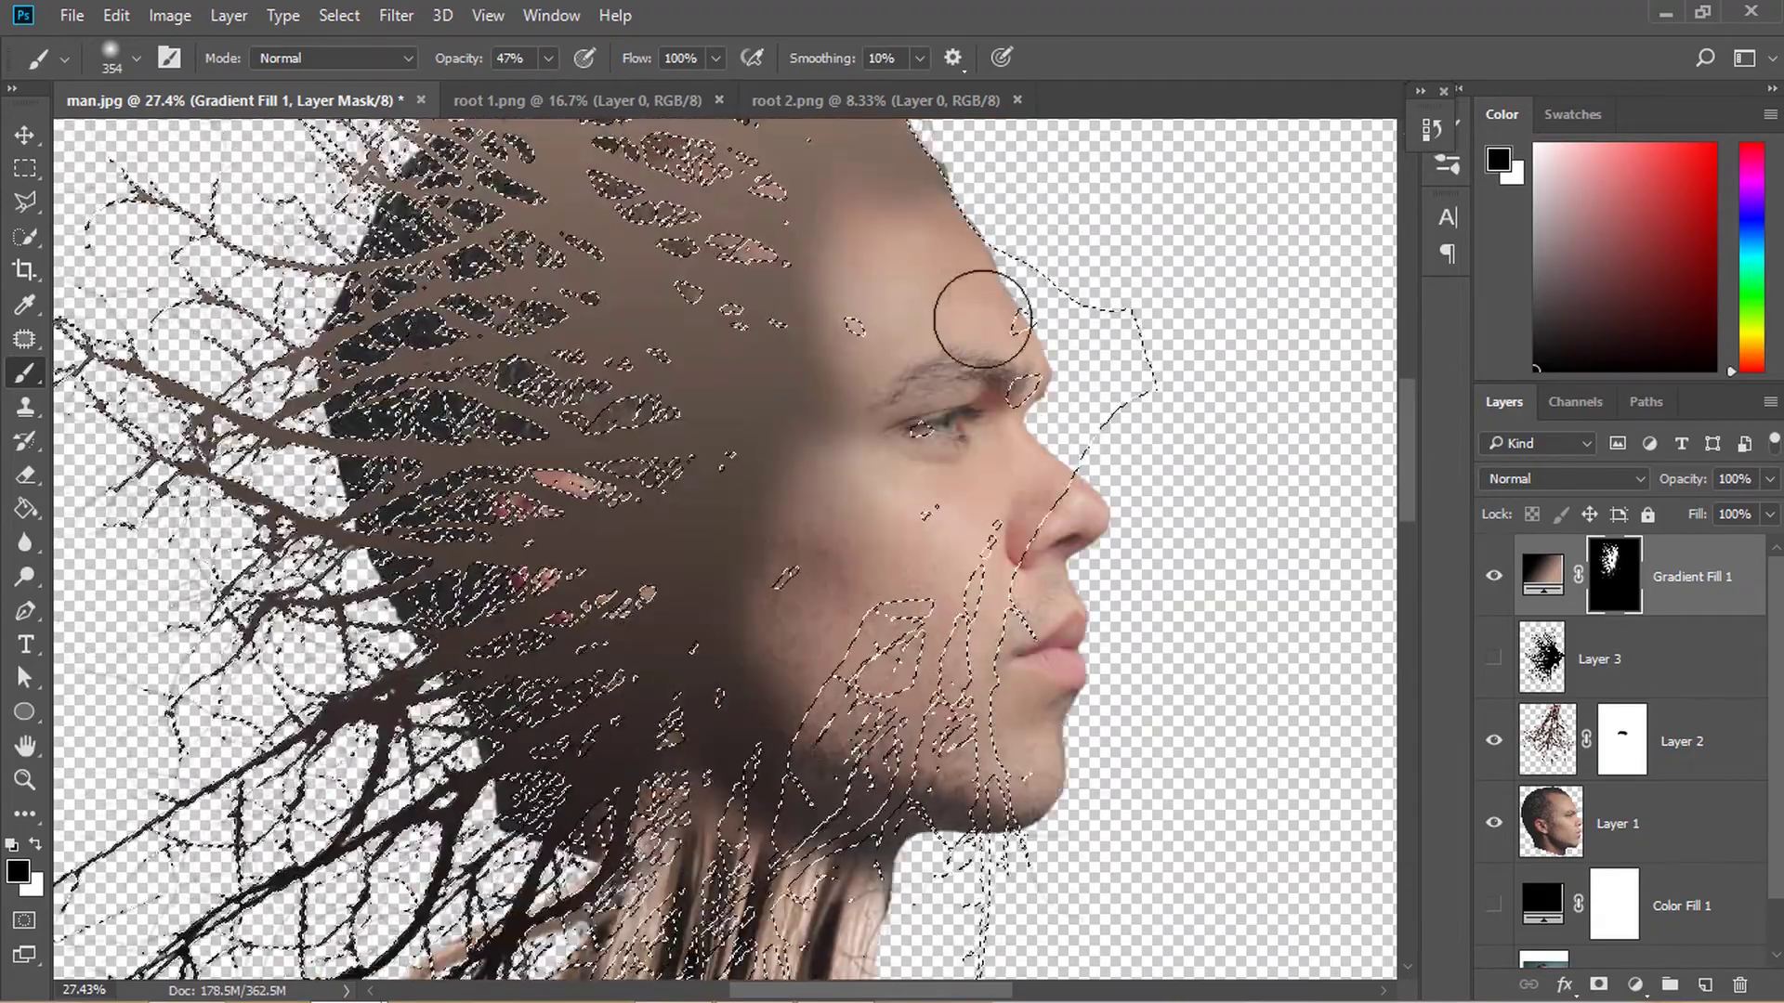
key("ctrl+d")
Examine the blend of the gradient roots with the face, head and neck
scroll(1107, 630, "down", 3)
scroll(1107, 629, "up", 1)
scroll(1022, 636, "up", 3)
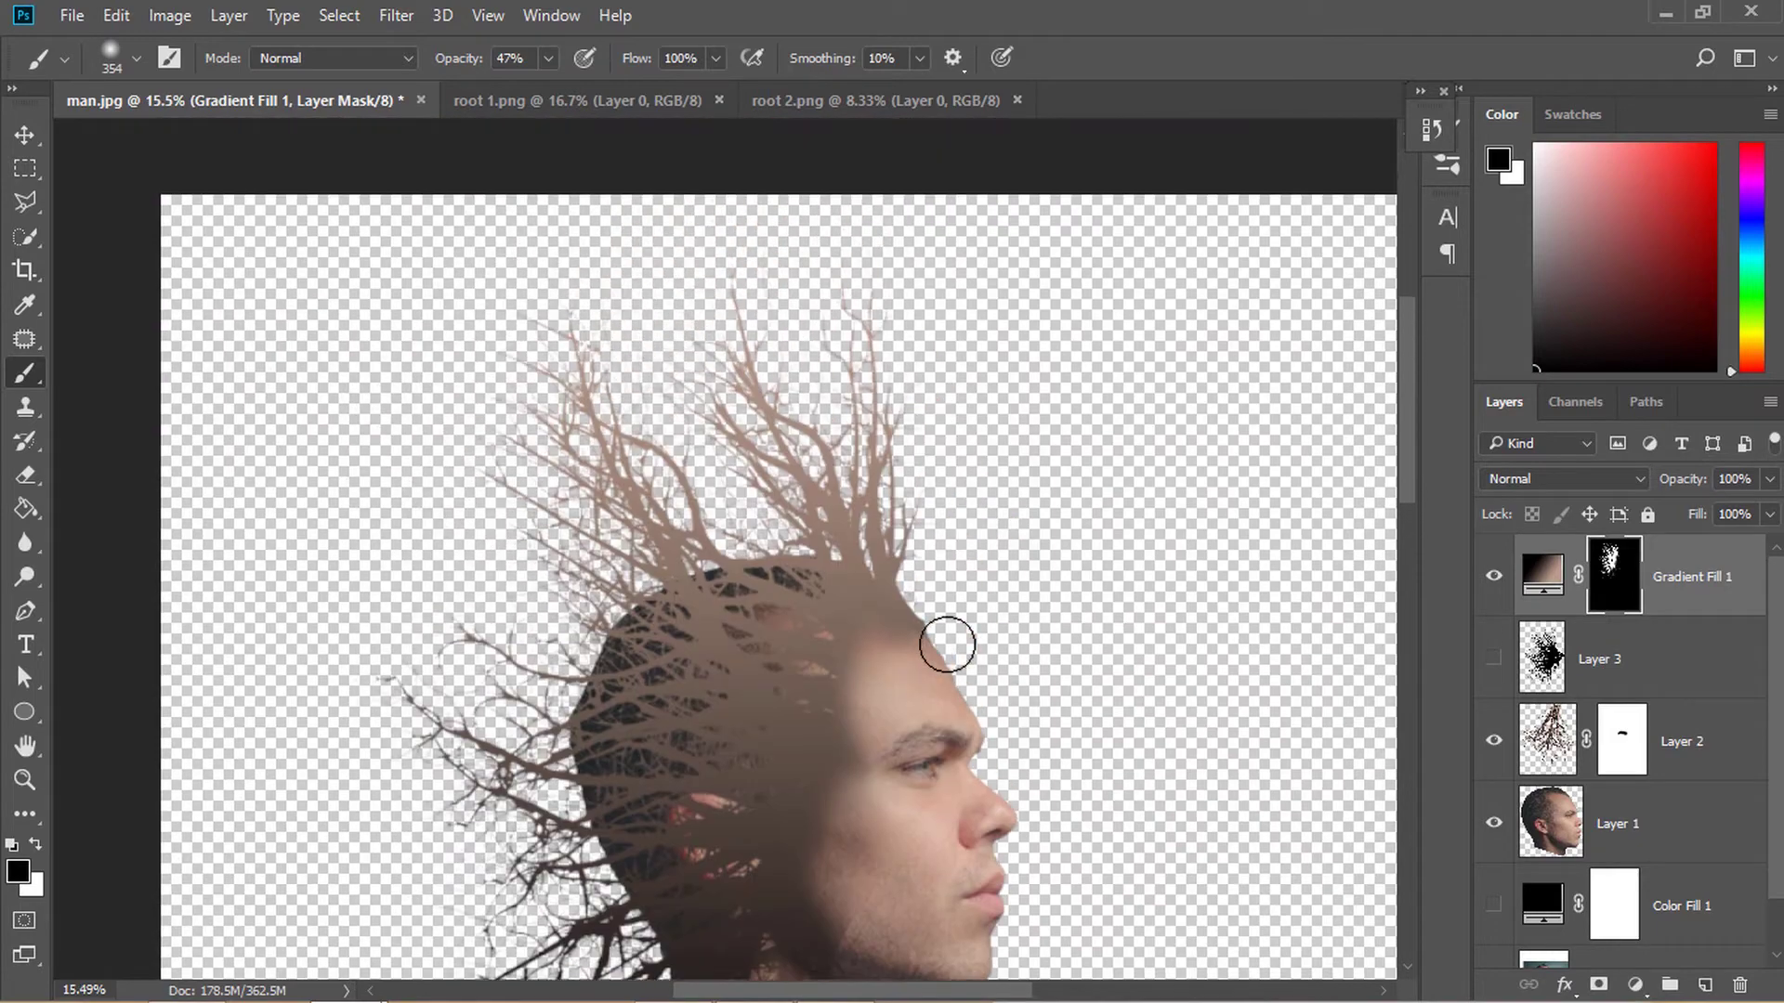
scroll(838, 858, "down", 3)
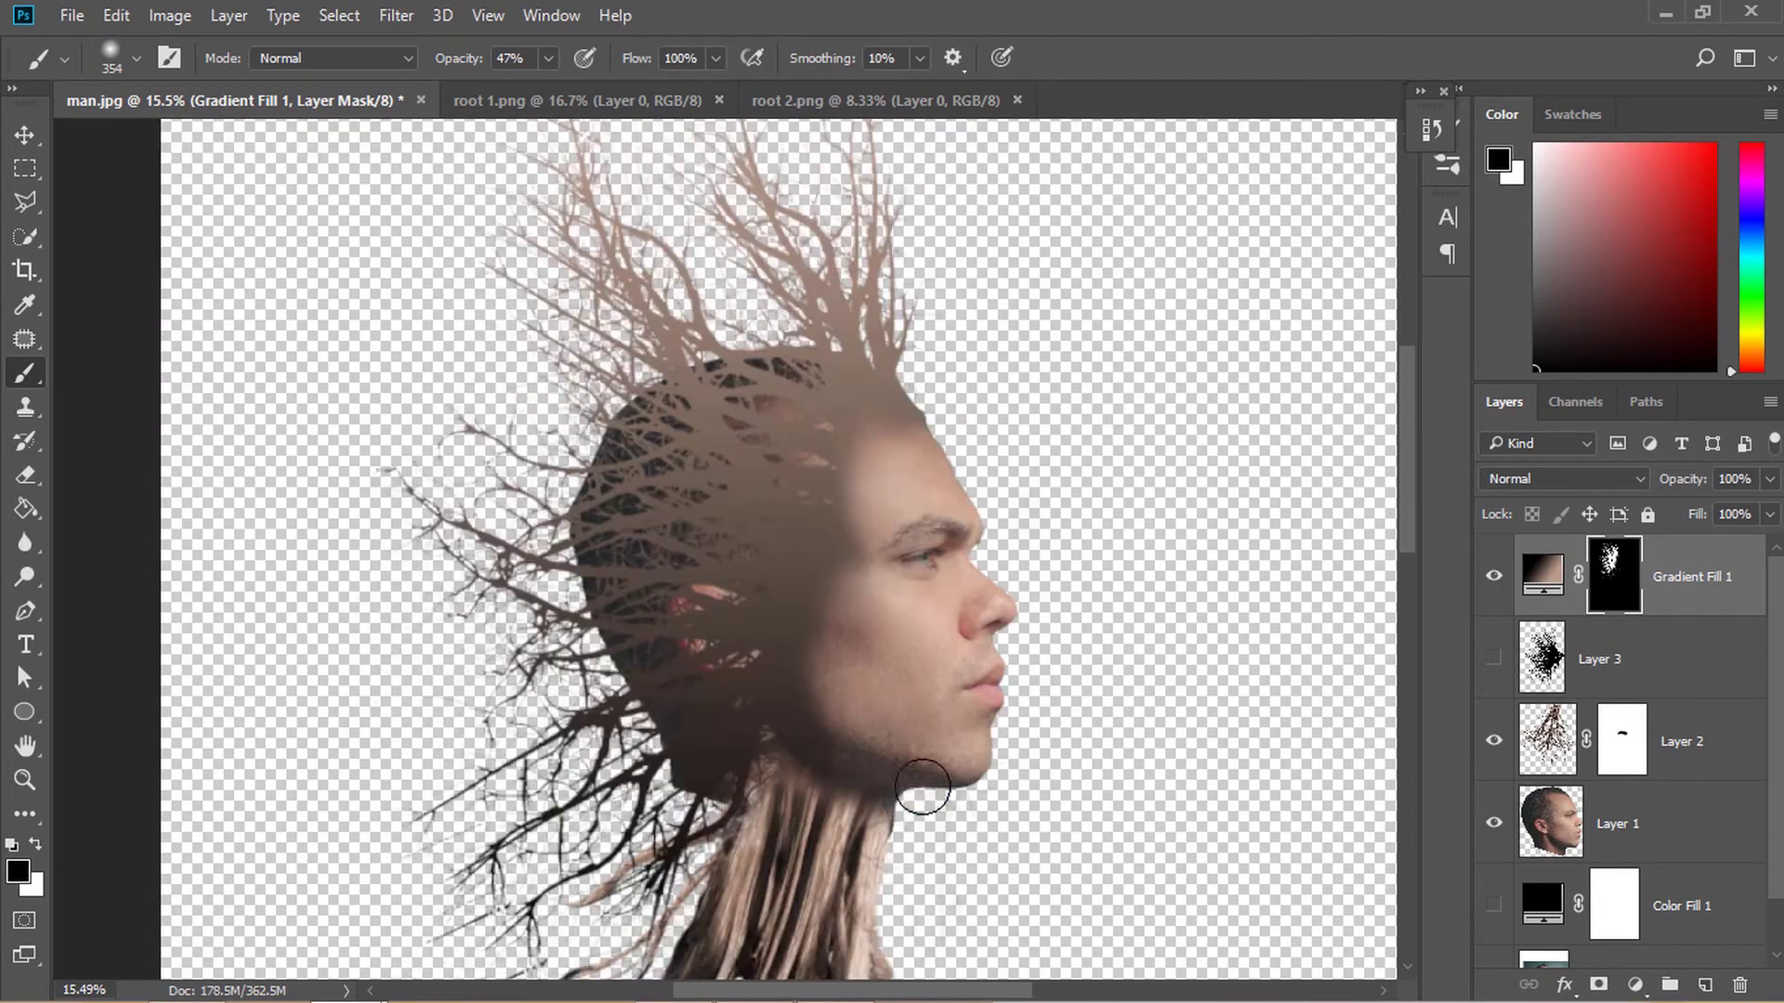
scroll(815, 856, "up", 5)
scroll(1131, 882, "down", 1)
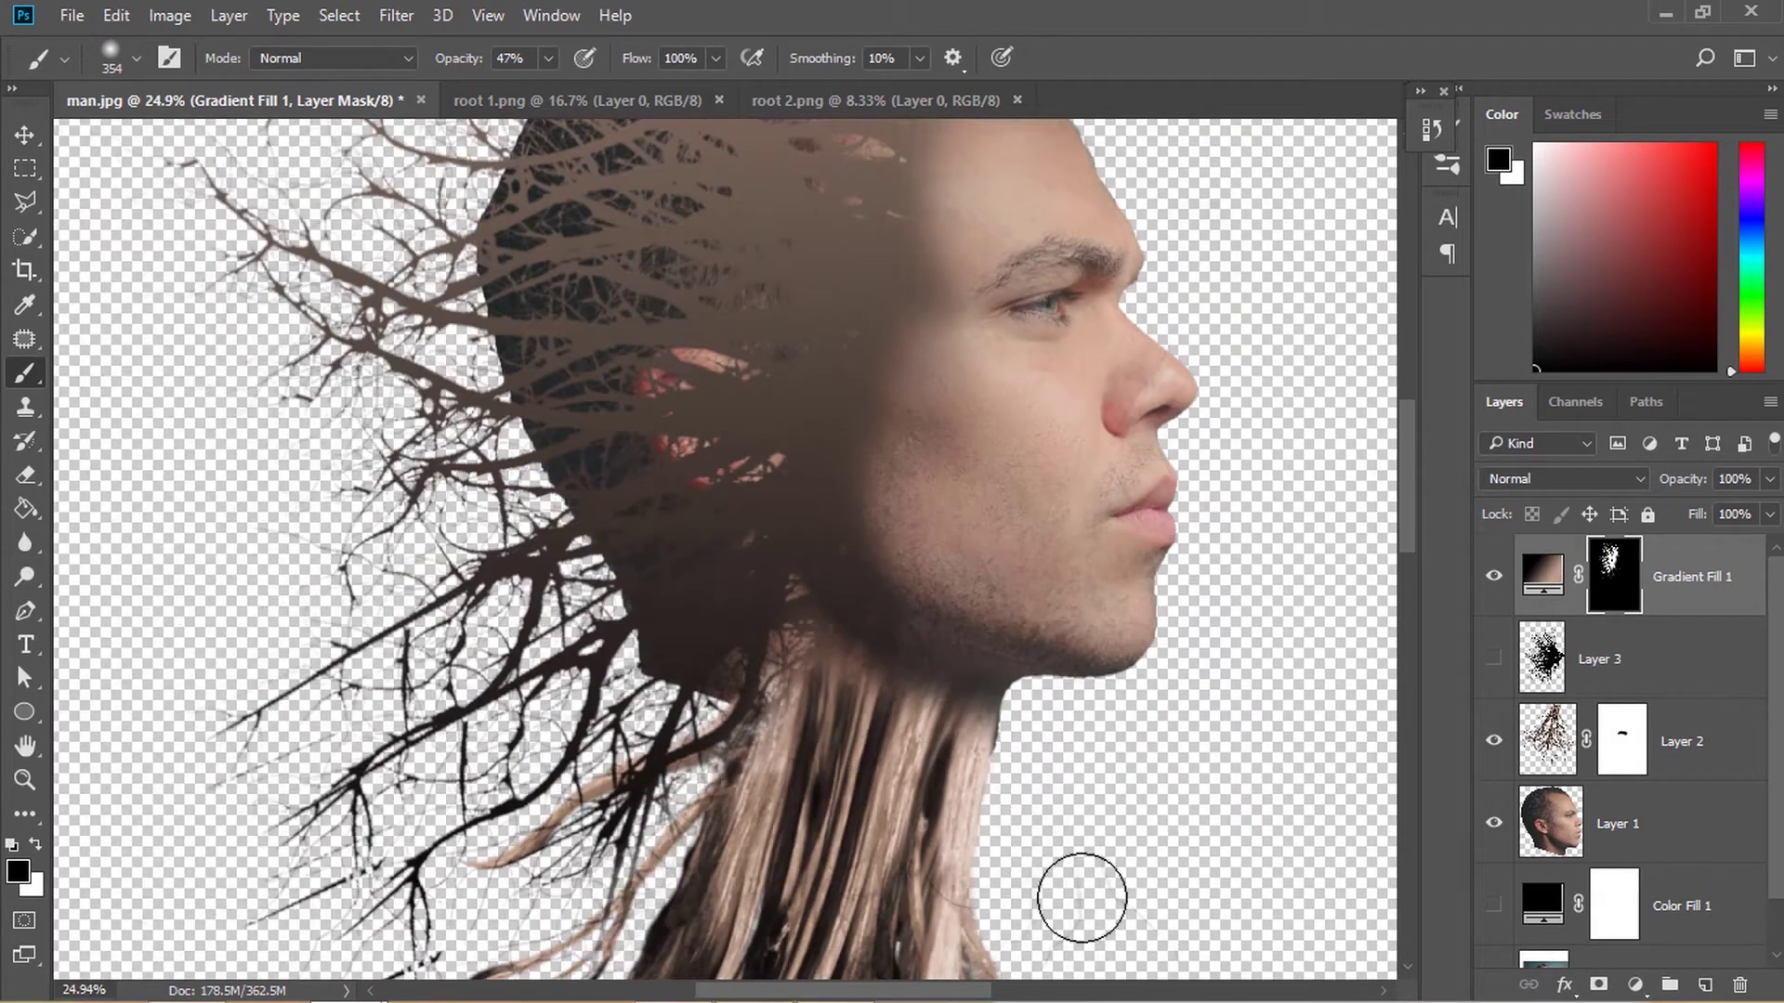
scroll(751, 792, "down", 1)
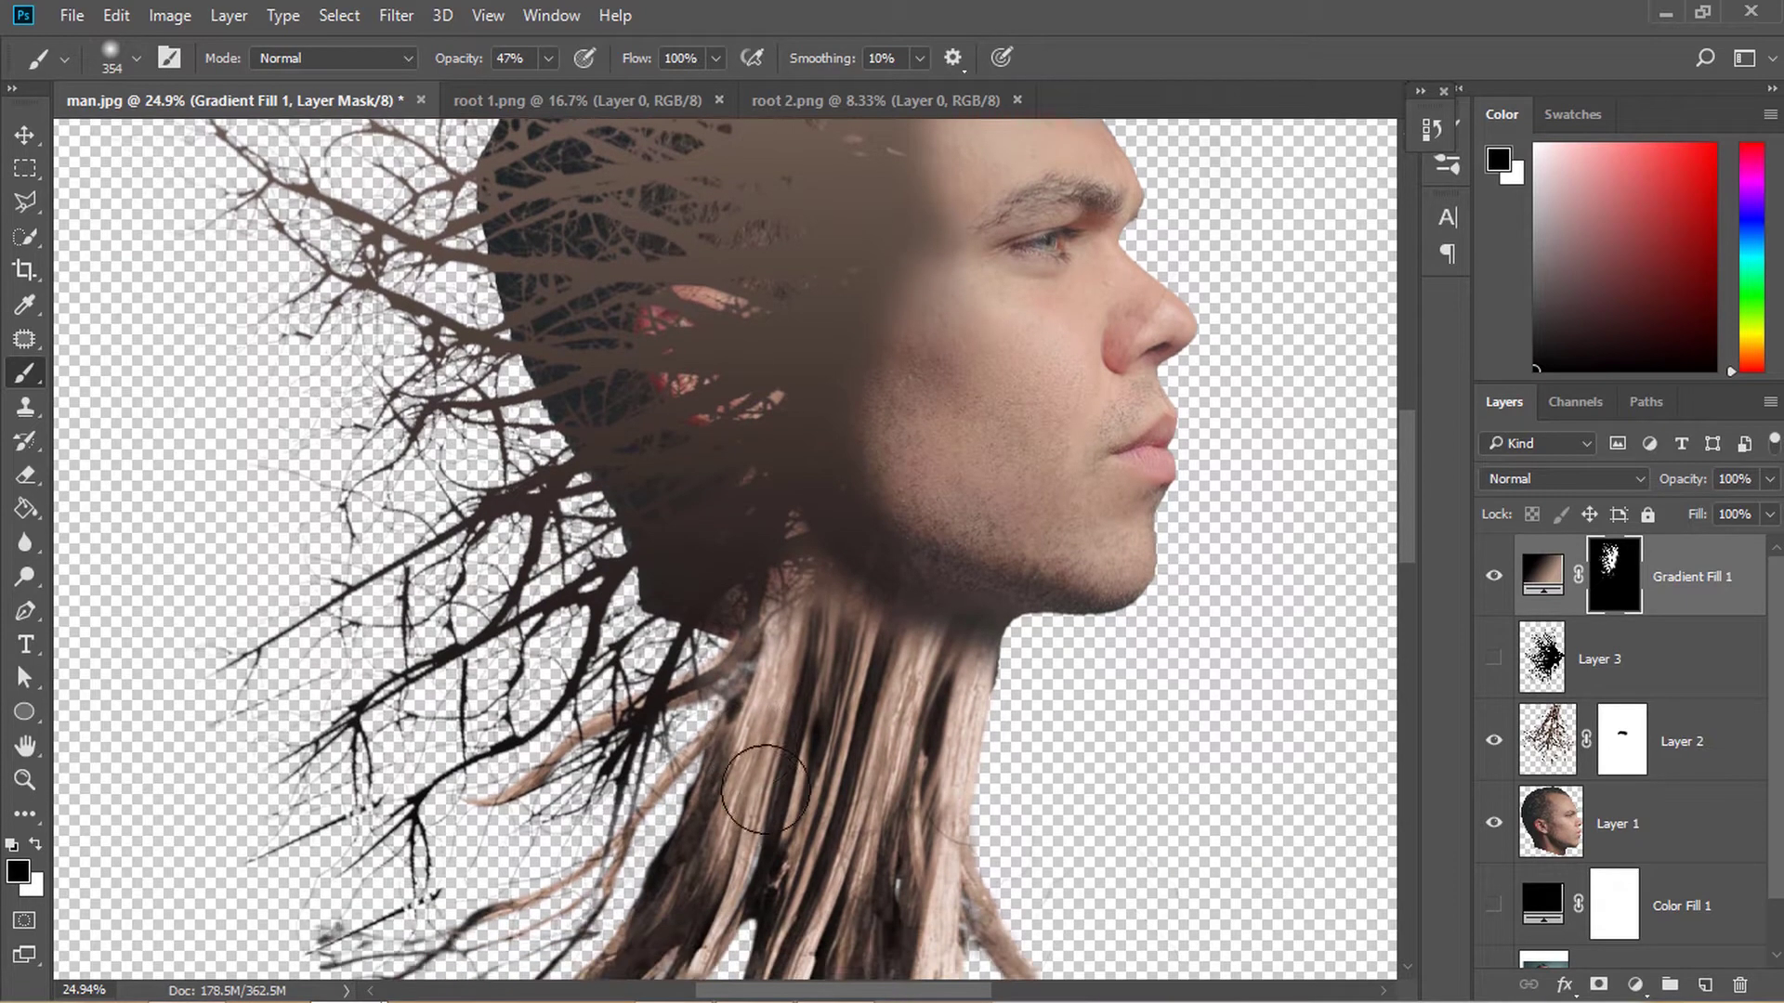
scroll(799, 762, "down", 2)
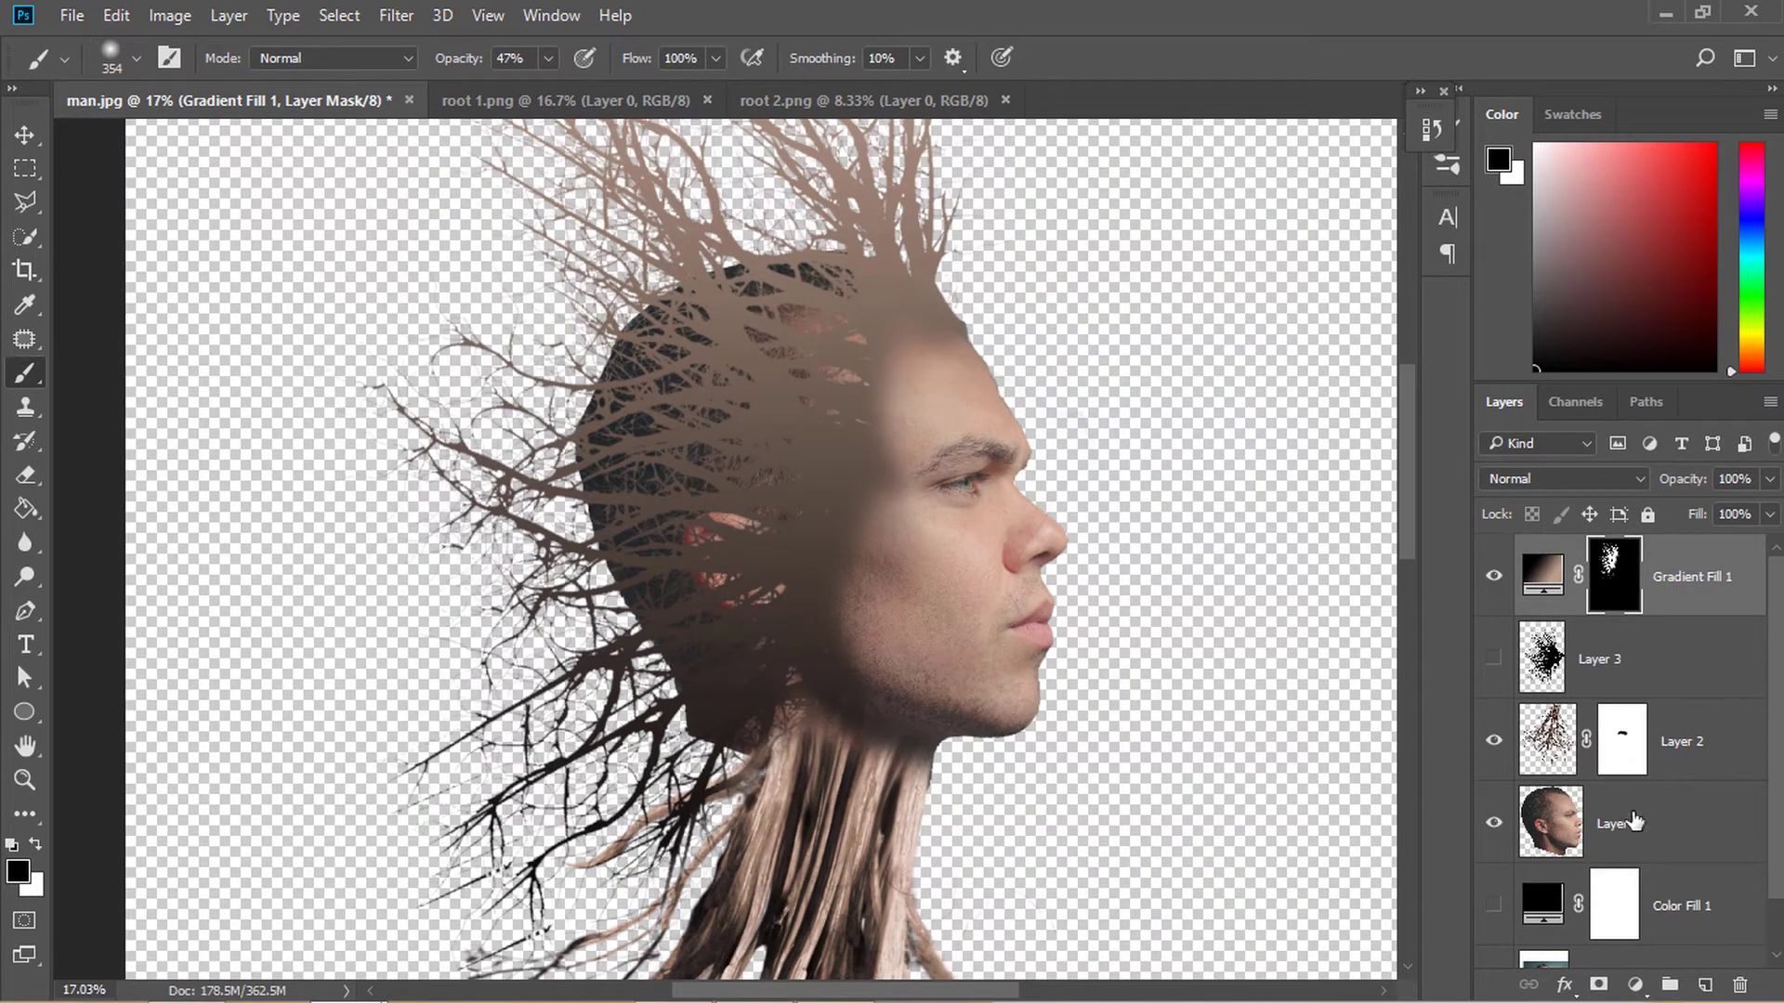
Add a layer mask to Layer 1 and paint black at 100% brush opacity to hide the back of the head
left_click(1633, 820)
left_click(1600, 983)
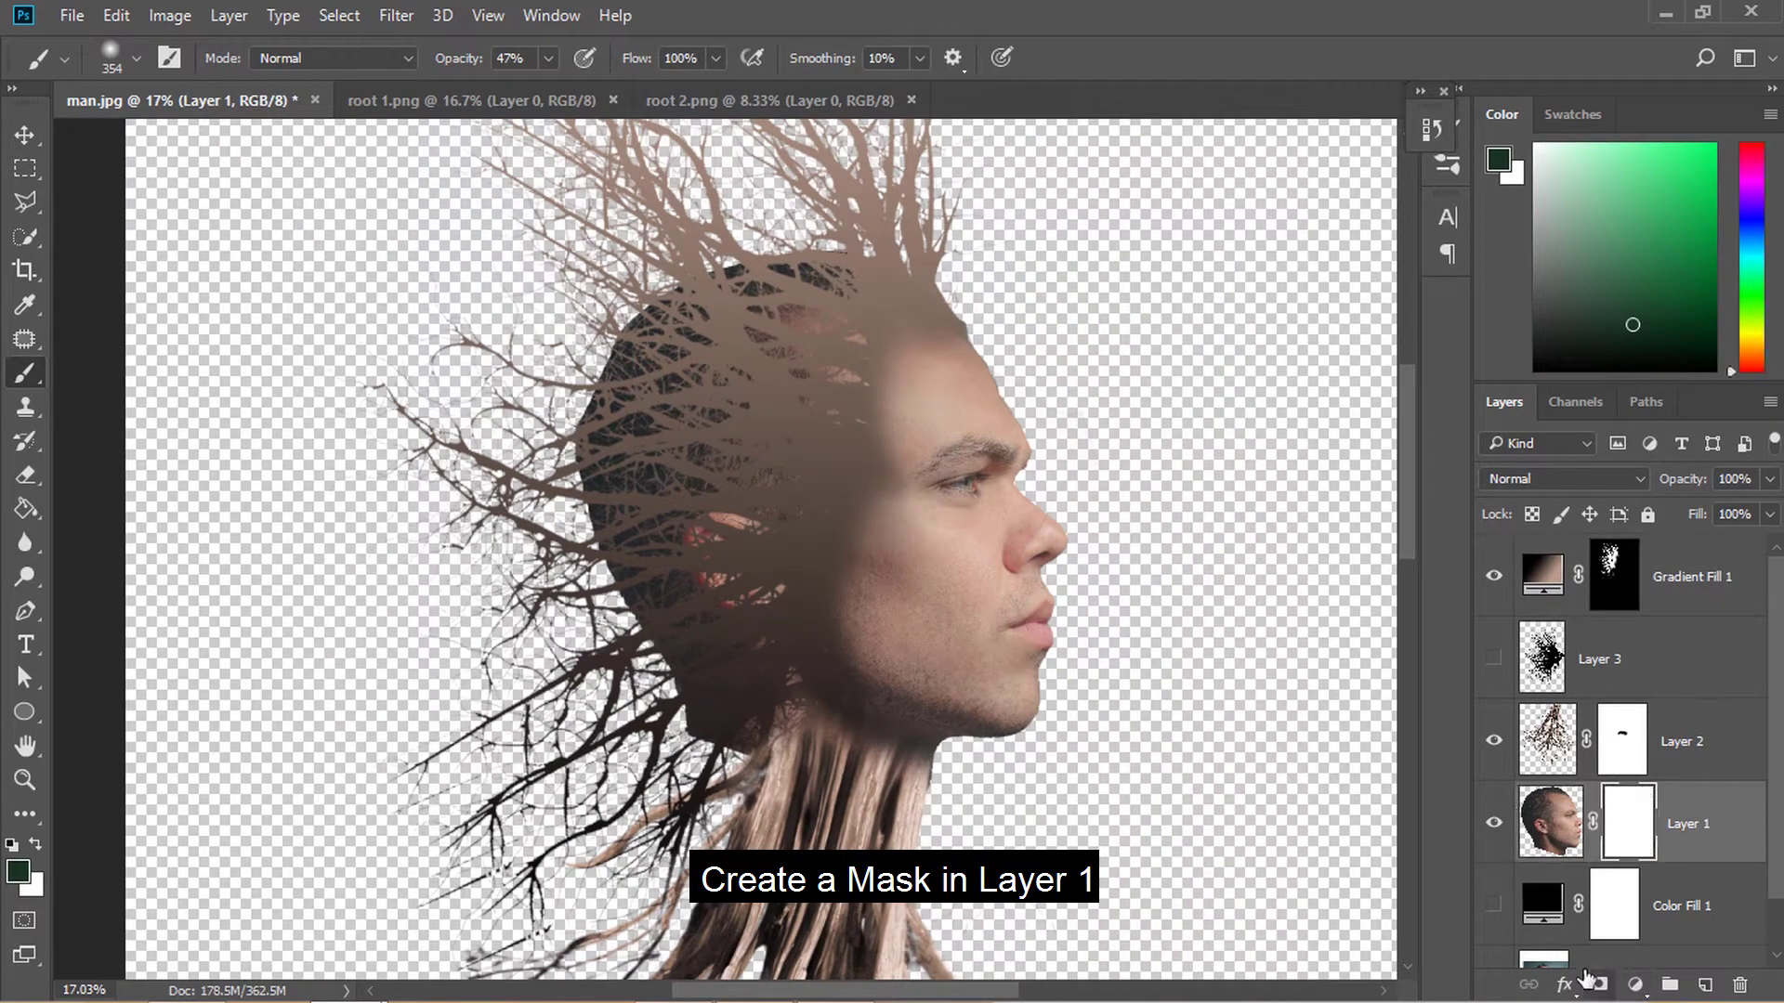
left_click_drag(641, 325, 630, 511)
left_click(548, 59)
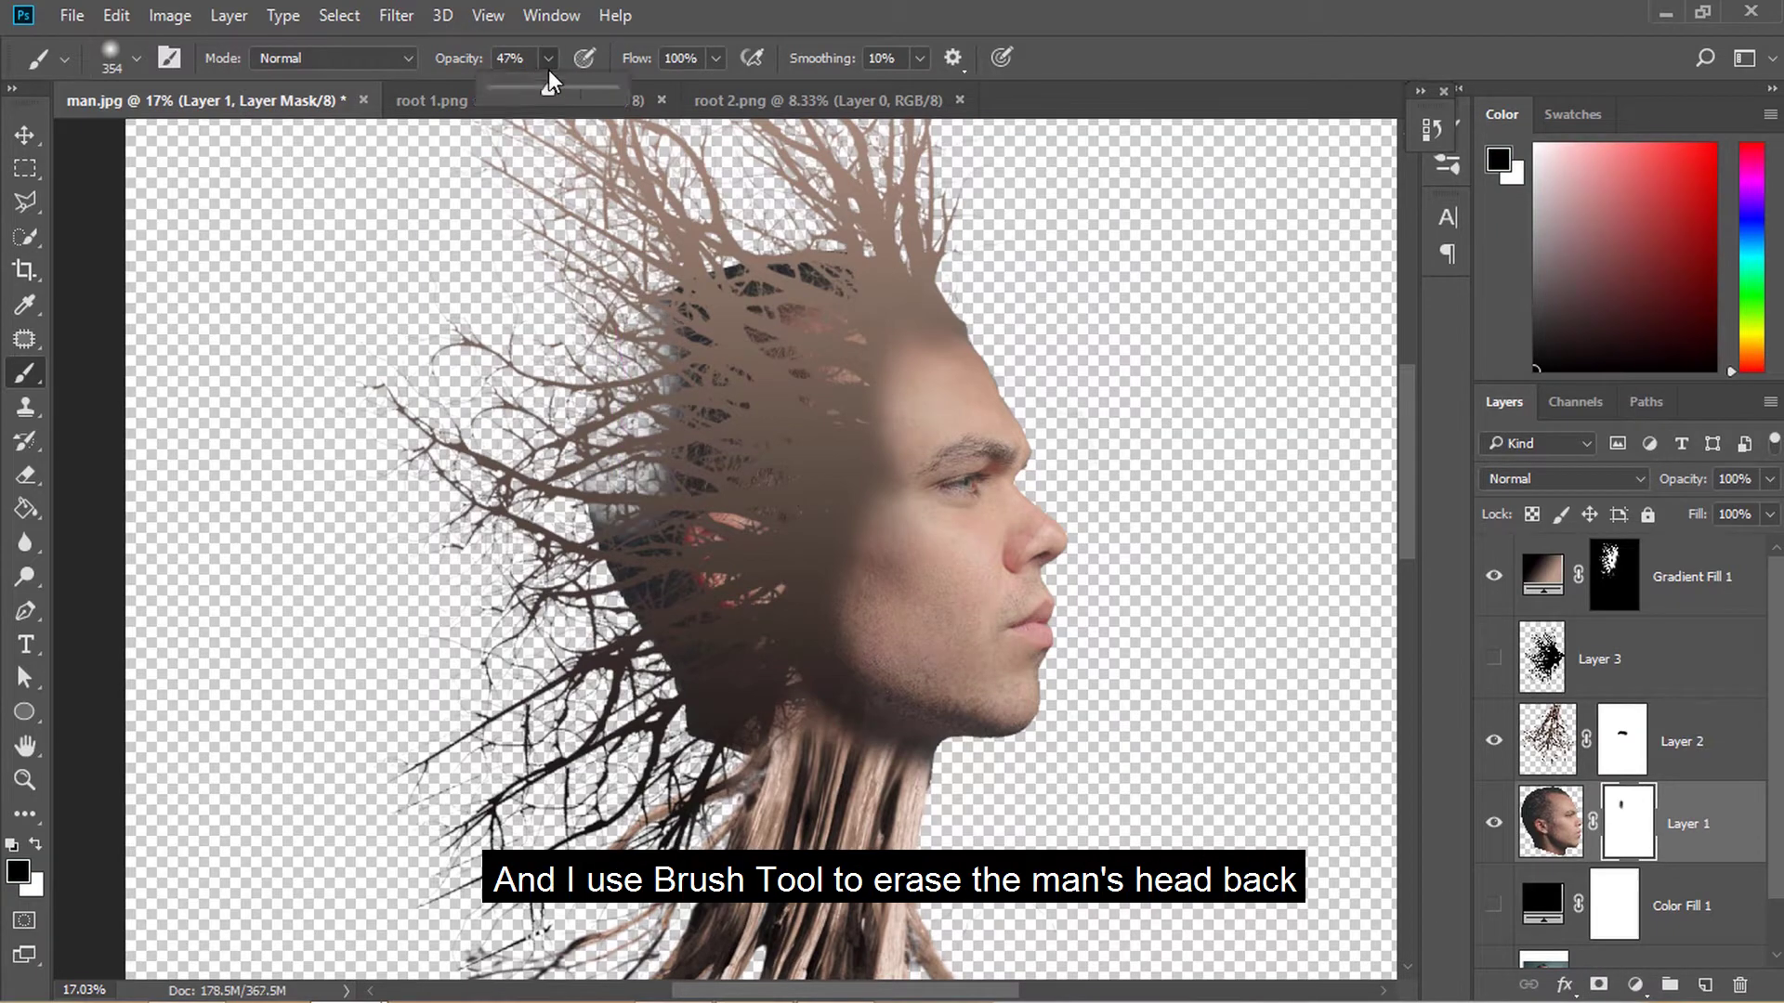
left_click(609, 96)
mouse_move(702, 295)
left_mouse_down()
mouse_move(683, 329)
mouse_move(682, 676)
mouse_move(711, 729)
left_mouse_up()
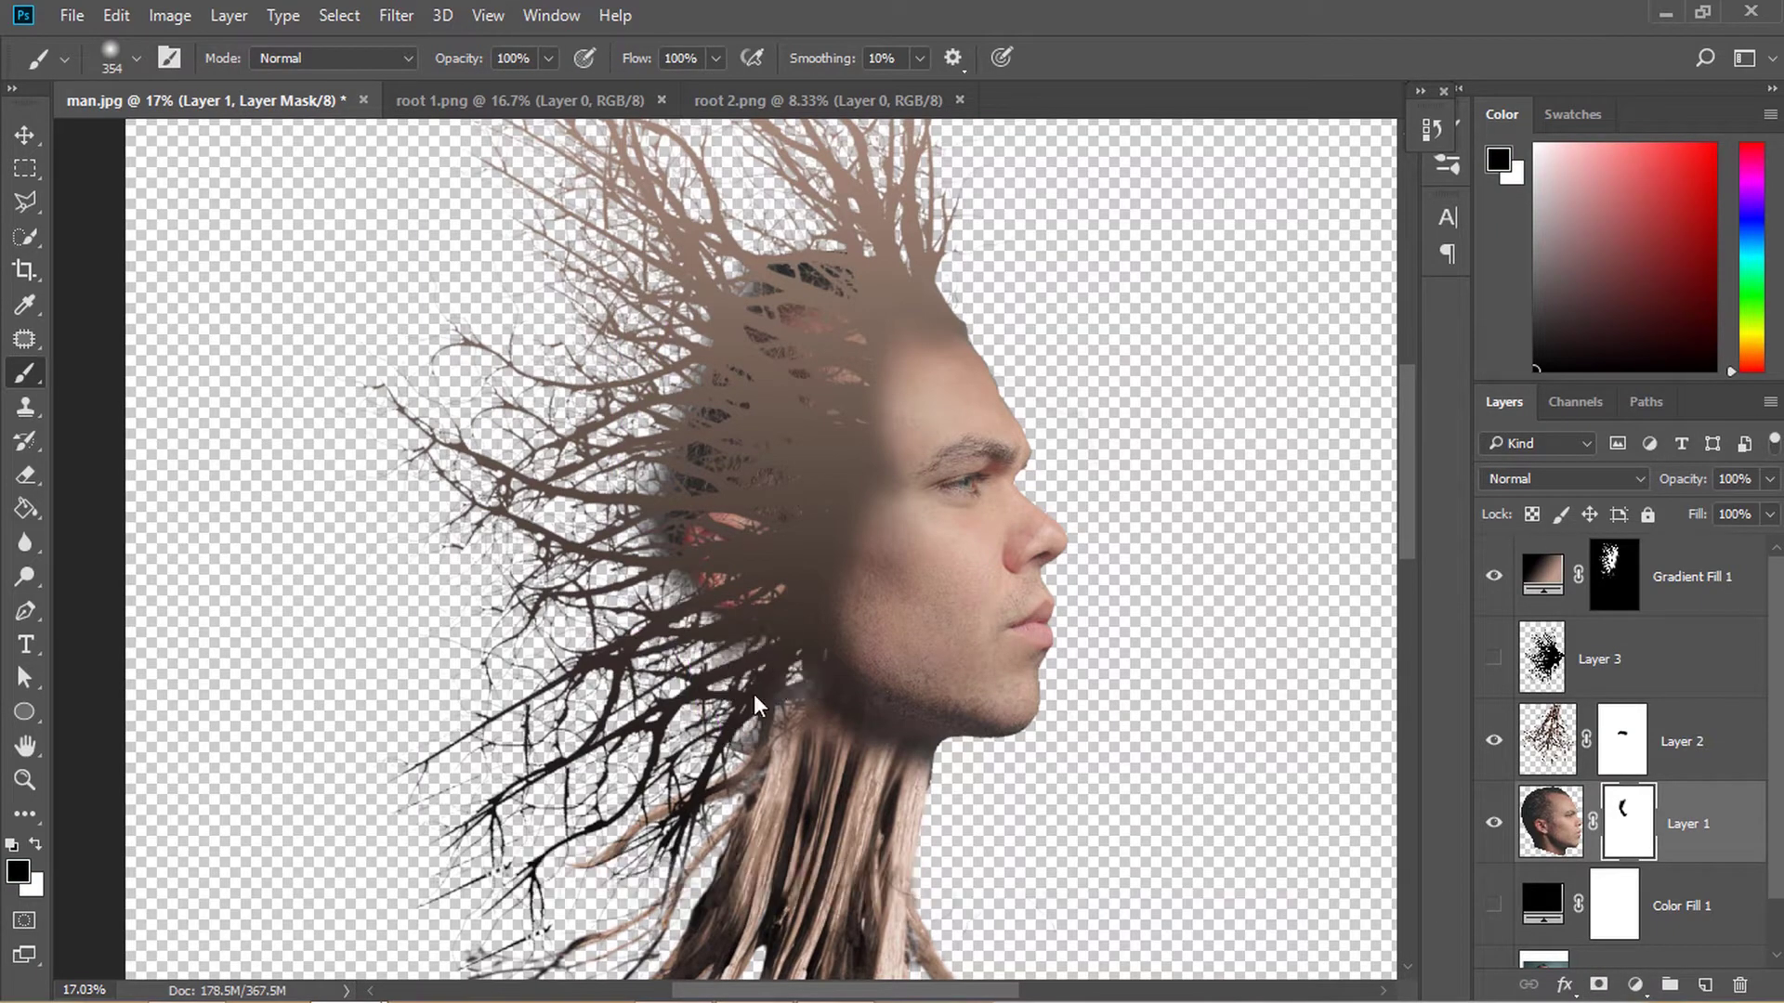
Mask out more of Layer 1 around the ear and the nape behind the roots
key("x")
key("x")
scroll(735, 727, "up", 2)
mouse_move(687, 539)
left_mouse_down()
mouse_move(730, 362)
mouse_move(669, 418)
left_mouse_up()
left_click_drag(707, 706, 736, 819)
scroll(836, 697, "down", 1)
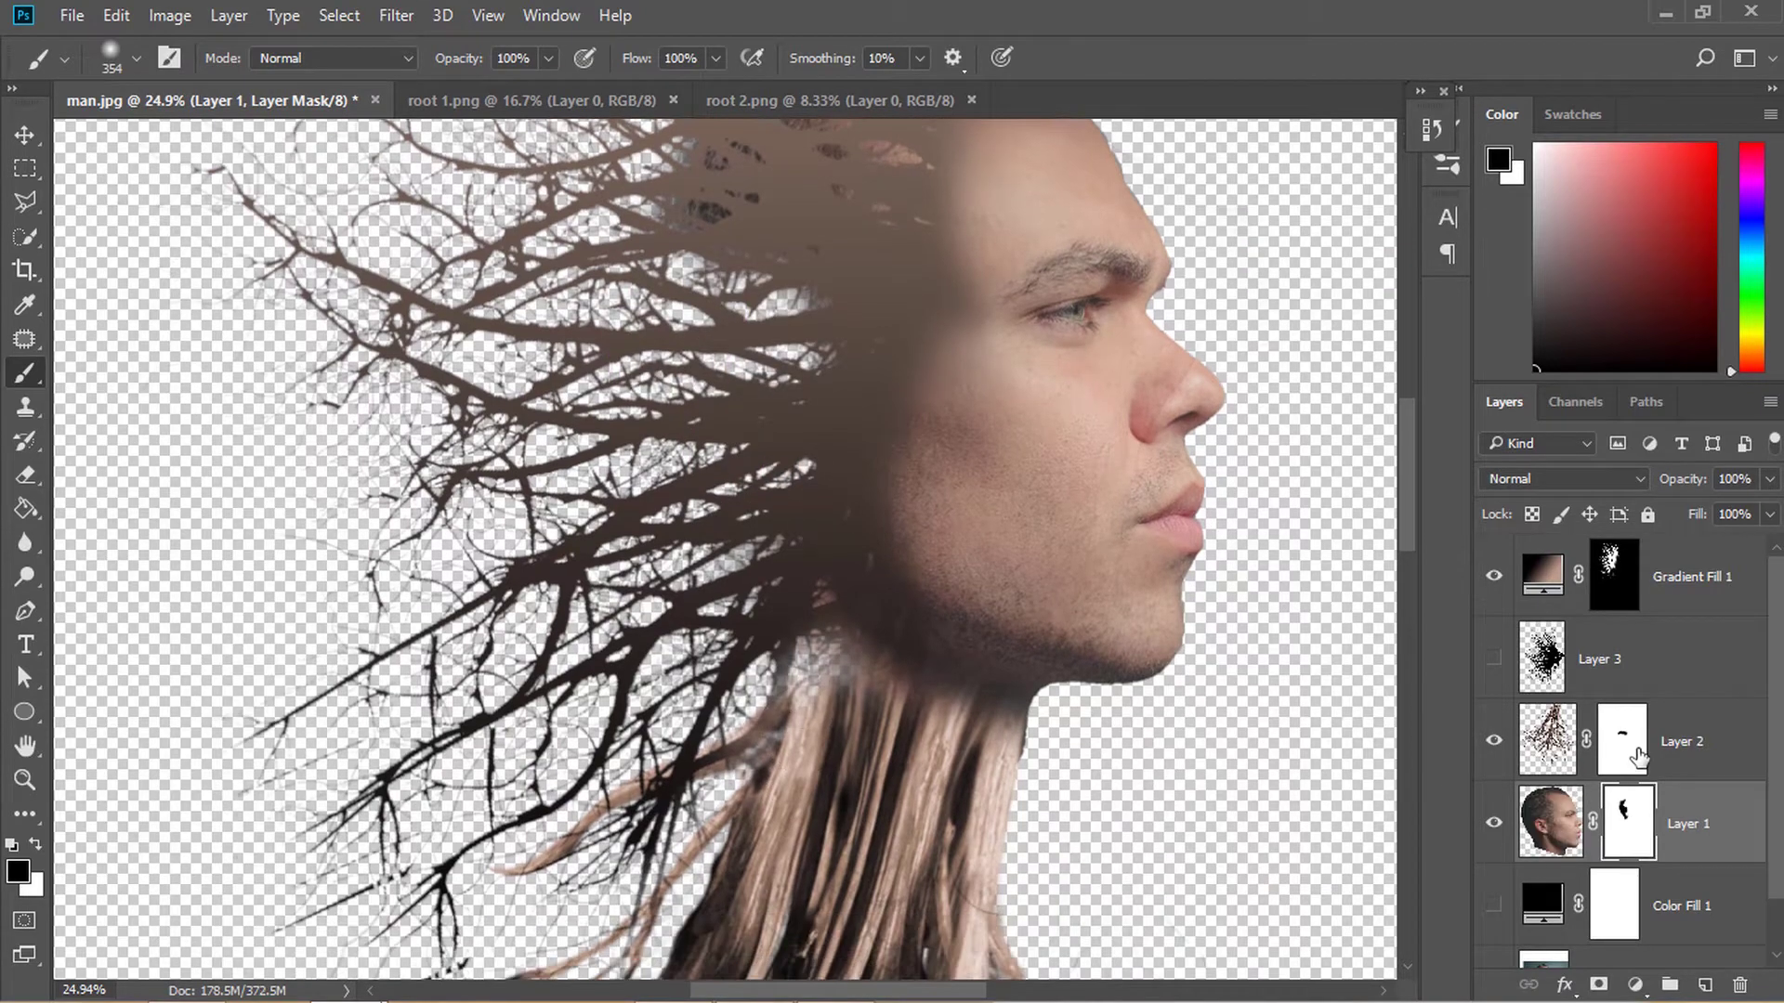
Paint black on Layer 1's mask to remove the remaining hair and skin patches toward the crown
key("alt+]")
key("x")
scroll(790, 576, "up", 5)
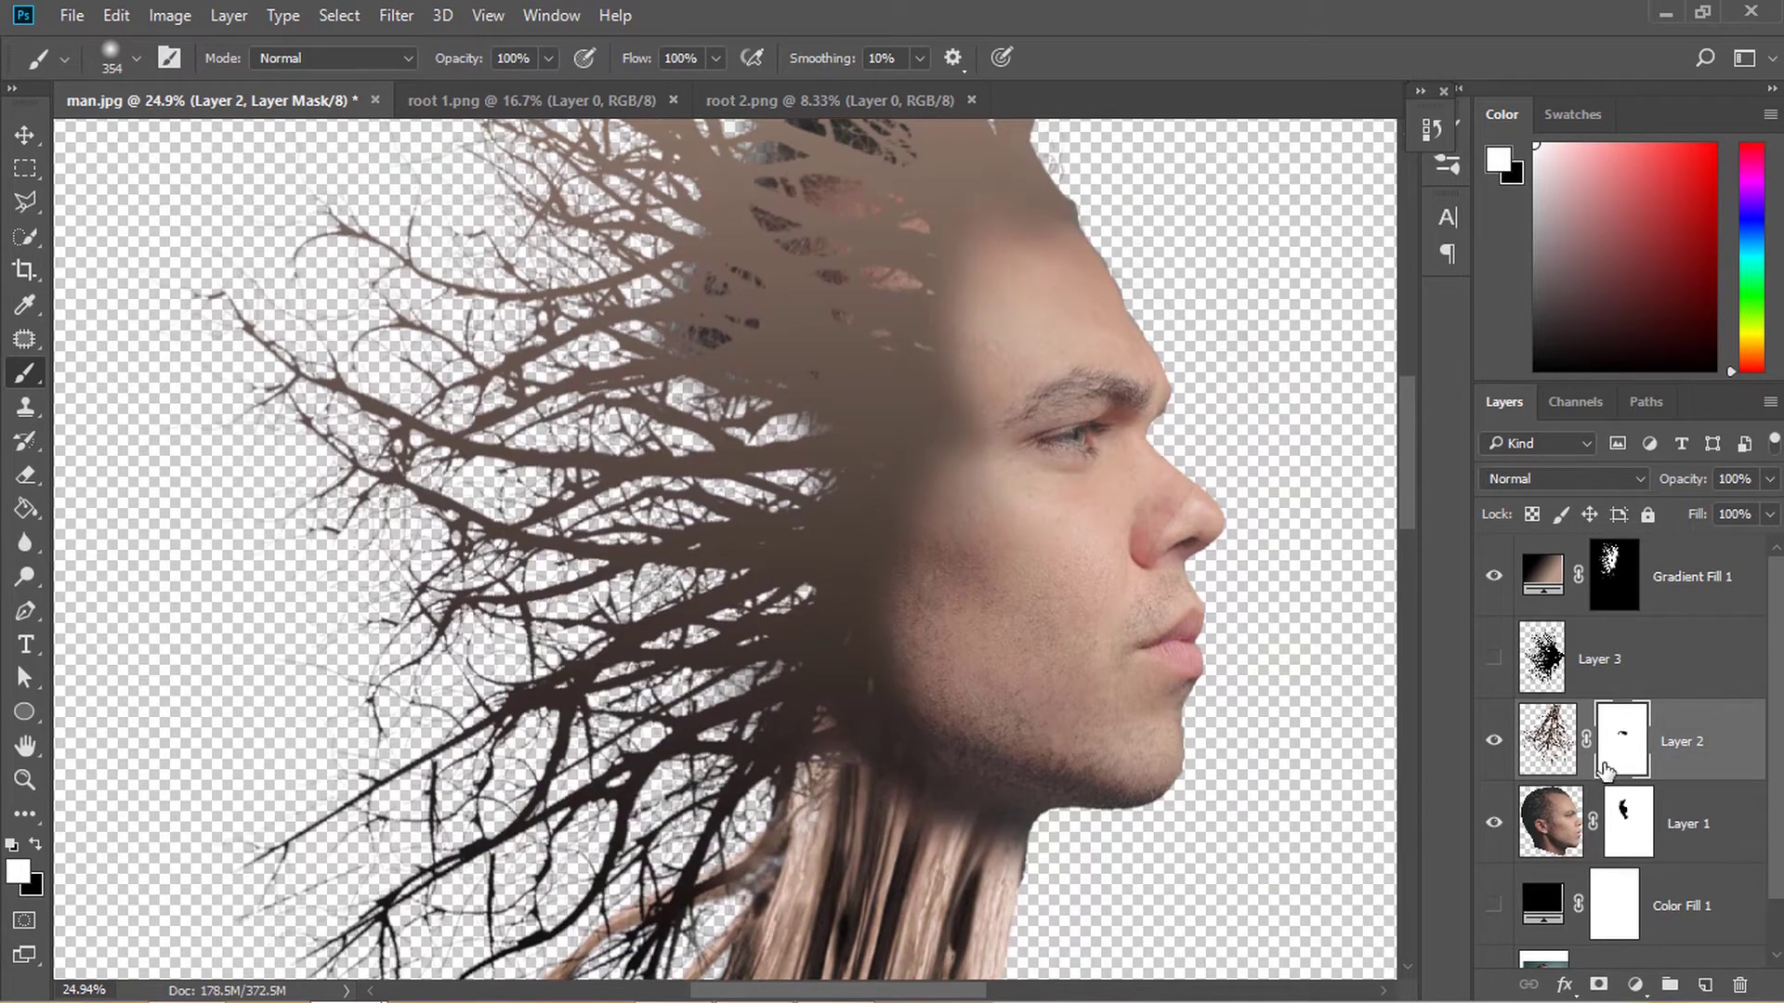
key("alt+[")
key("x")
mouse_move(841, 437)
left_mouse_down()
mouse_move(896, 295)
mouse_move(804, 270)
mouse_move(719, 470)
mouse_move(881, 399)
mouse_move(860, 300)
left_mouse_up()
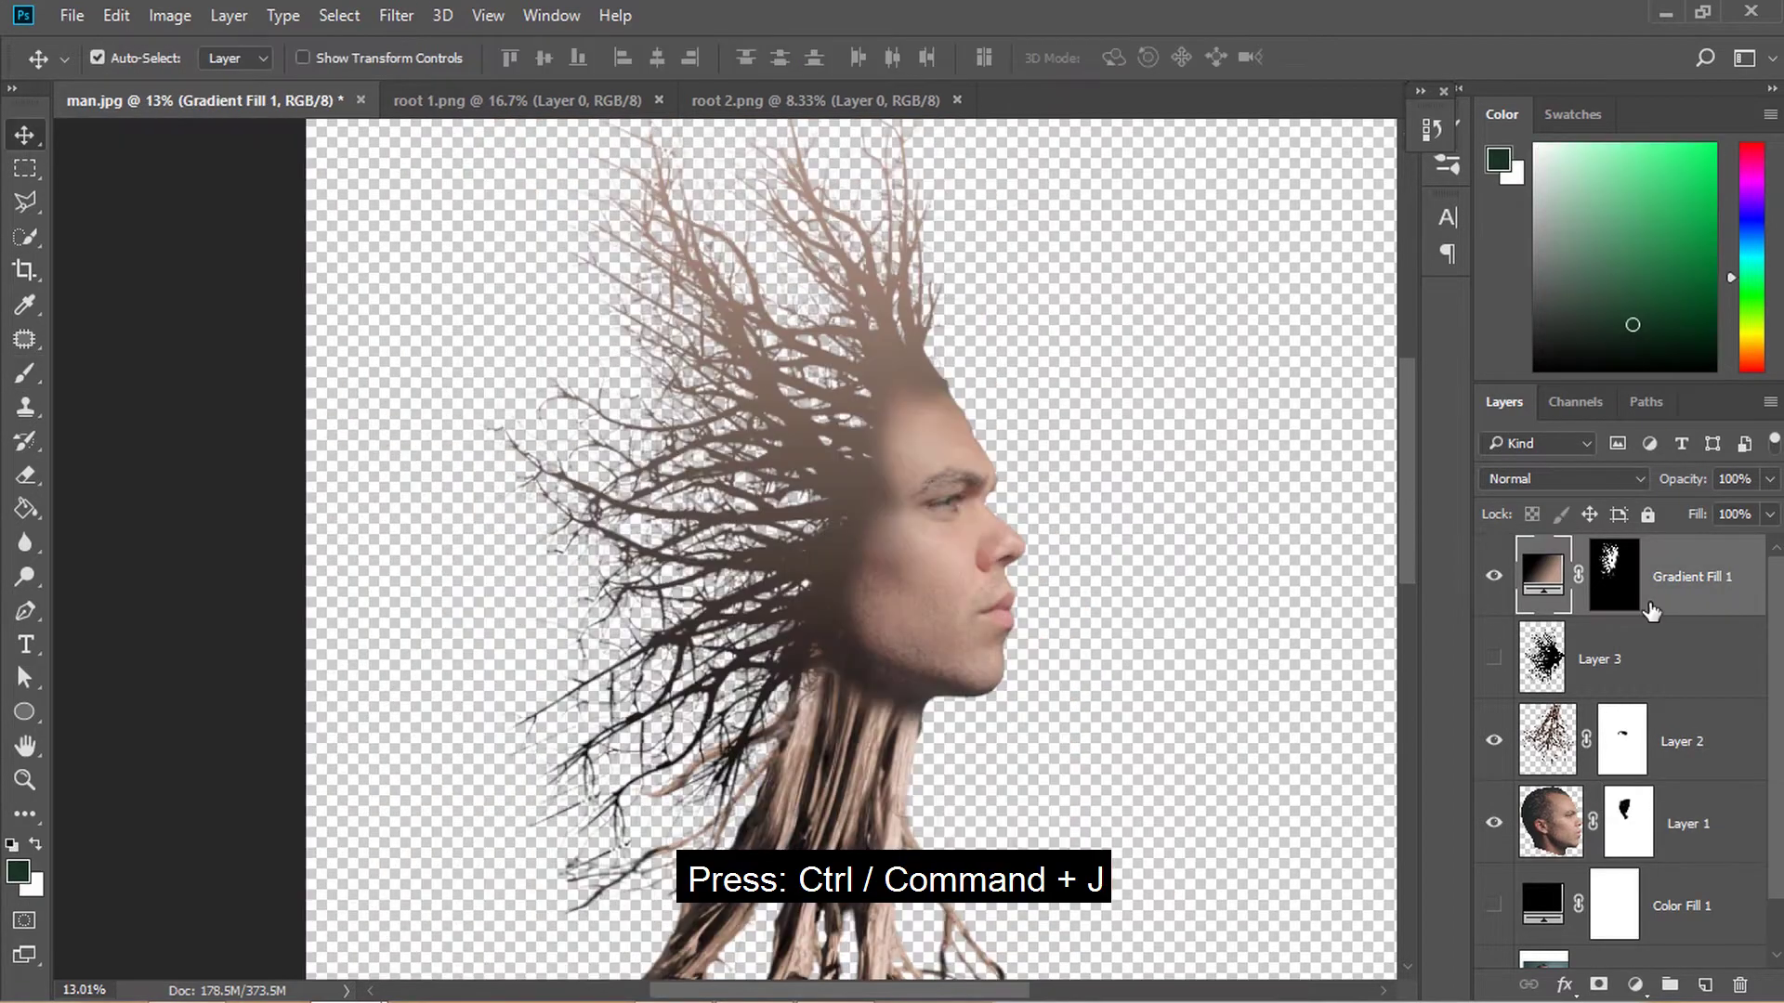
Duplicate the Gradient Fill 1 layer and move the copy forward so its roots cover the face
key("ctrl+j")
left_click_drag(898, 584, 1078, 631)
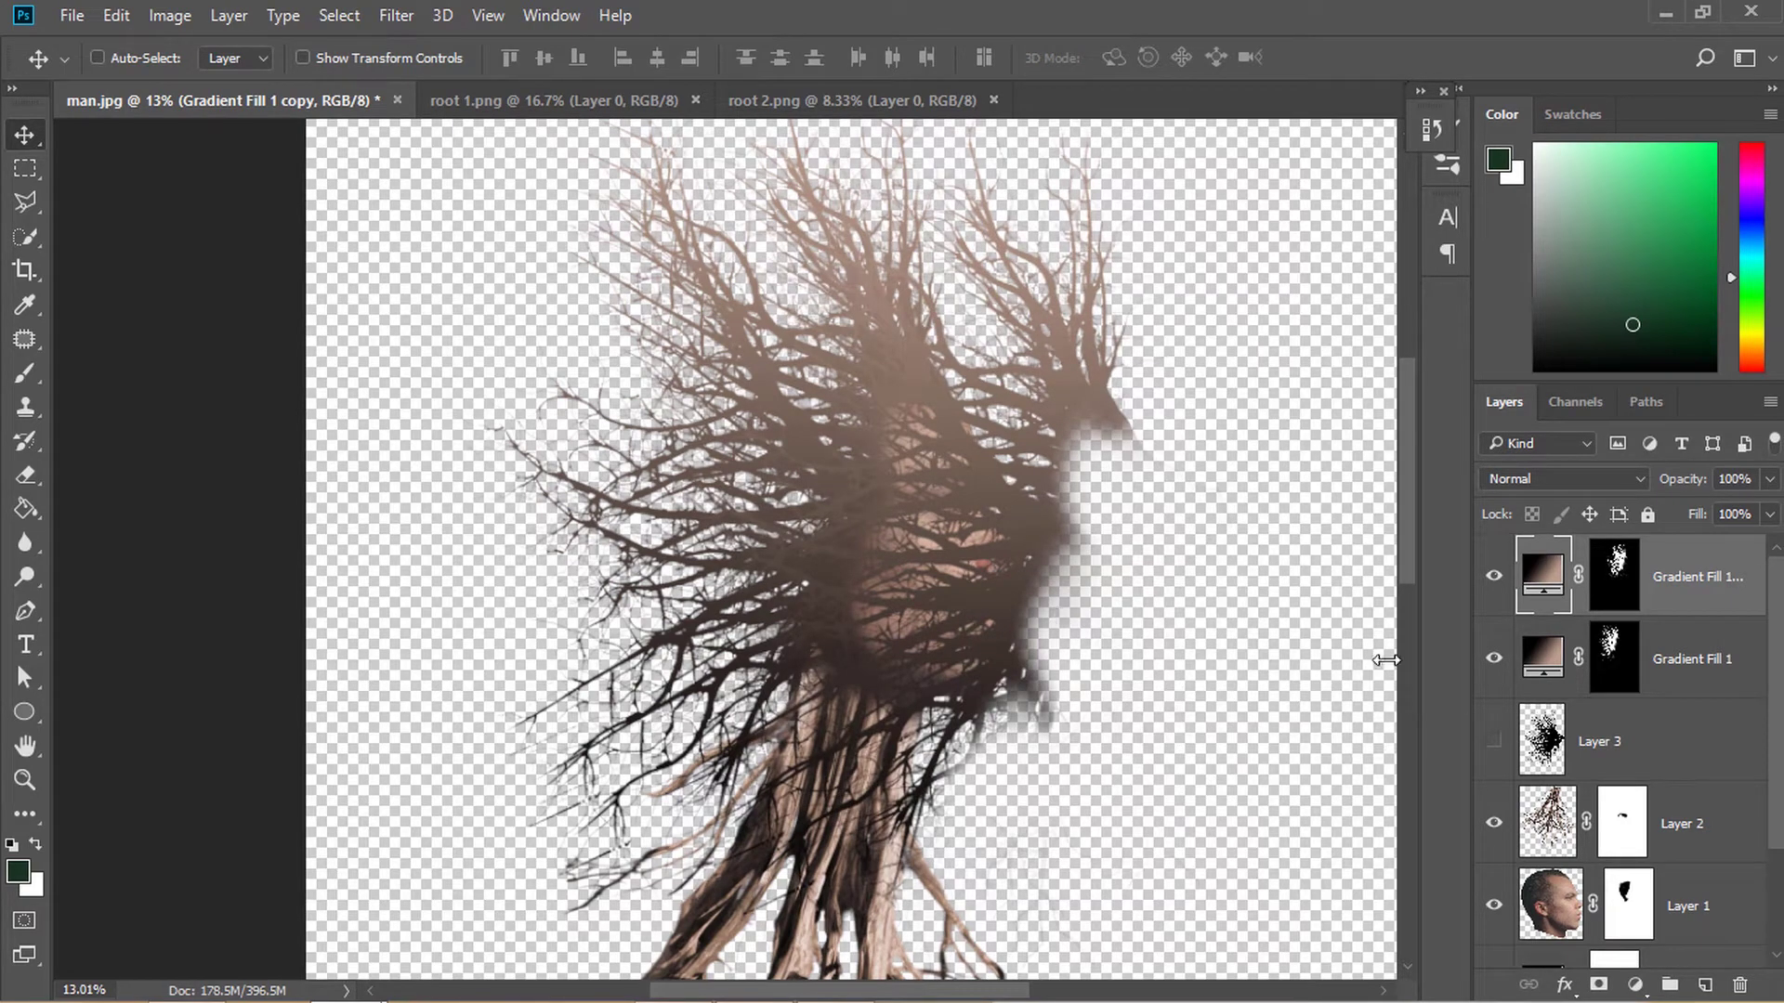
mouse_move(1092, 606)
left_mouse_down()
mouse_move(1124, 604)
mouse_move(1096, 601)
left_mouse_up()
Set the blend mode of the Gradient Fill 1 copy to Screen
left_click(1546, 481)
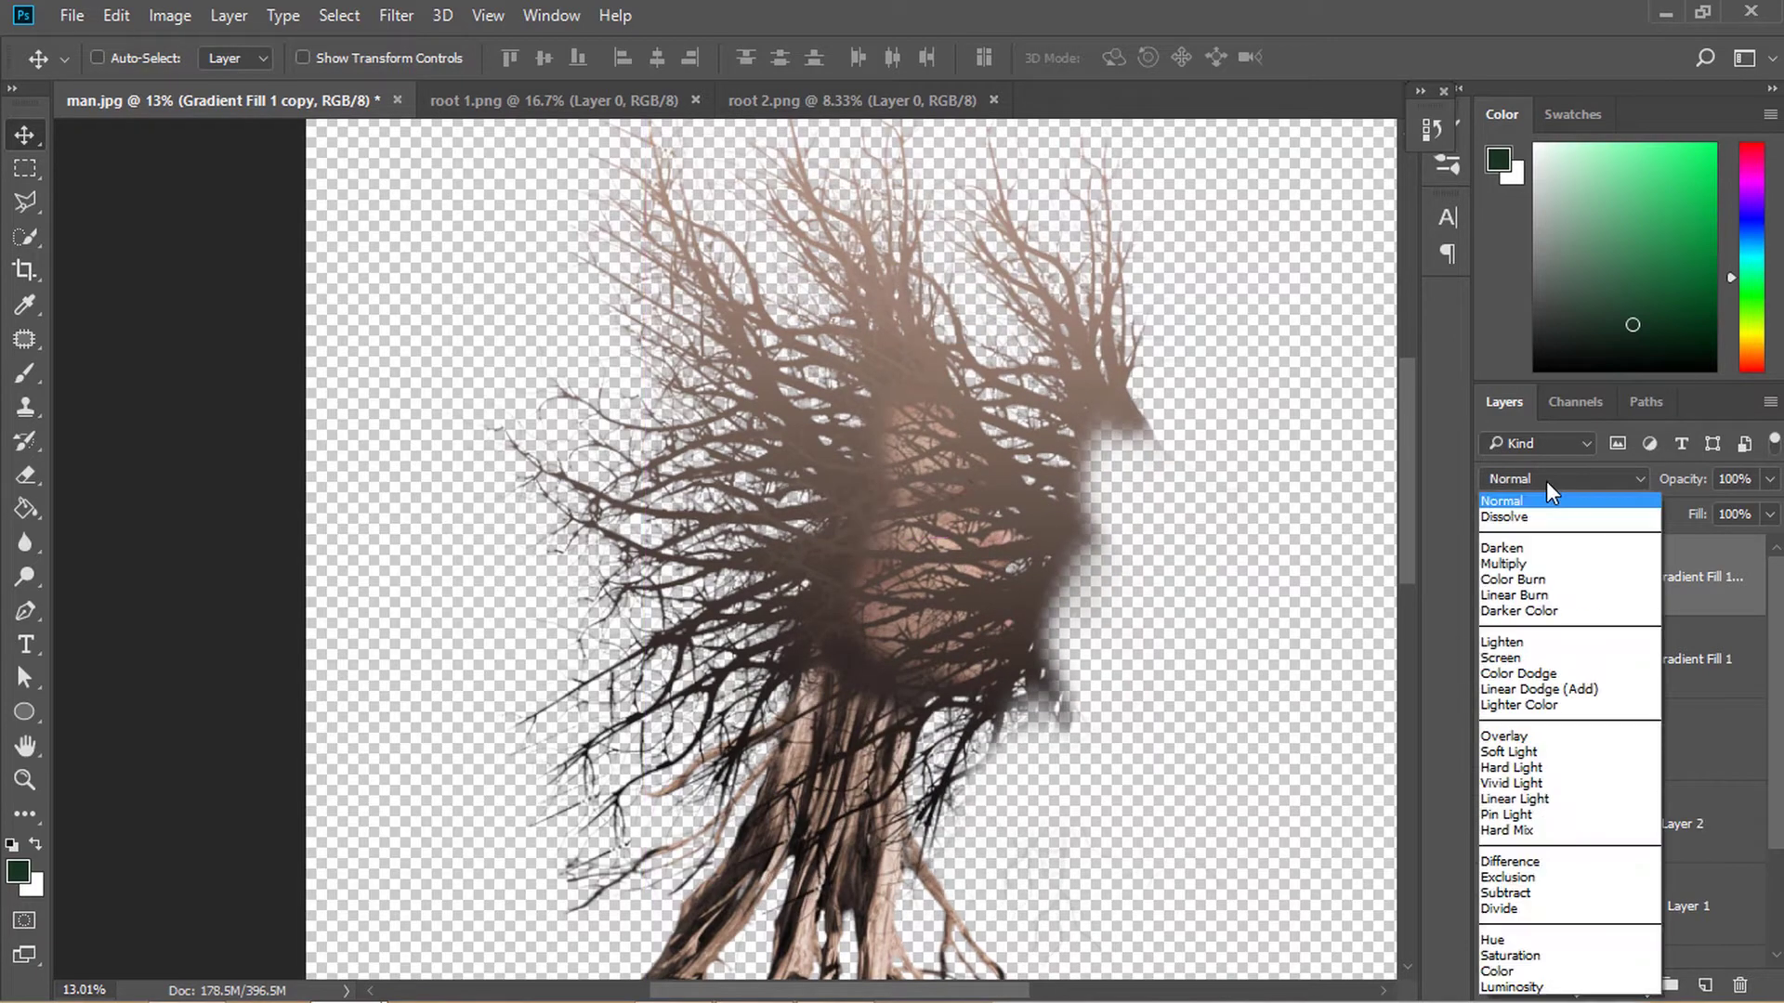
left_click(1563, 593)
key("Down")
key("Down")
key("Down")
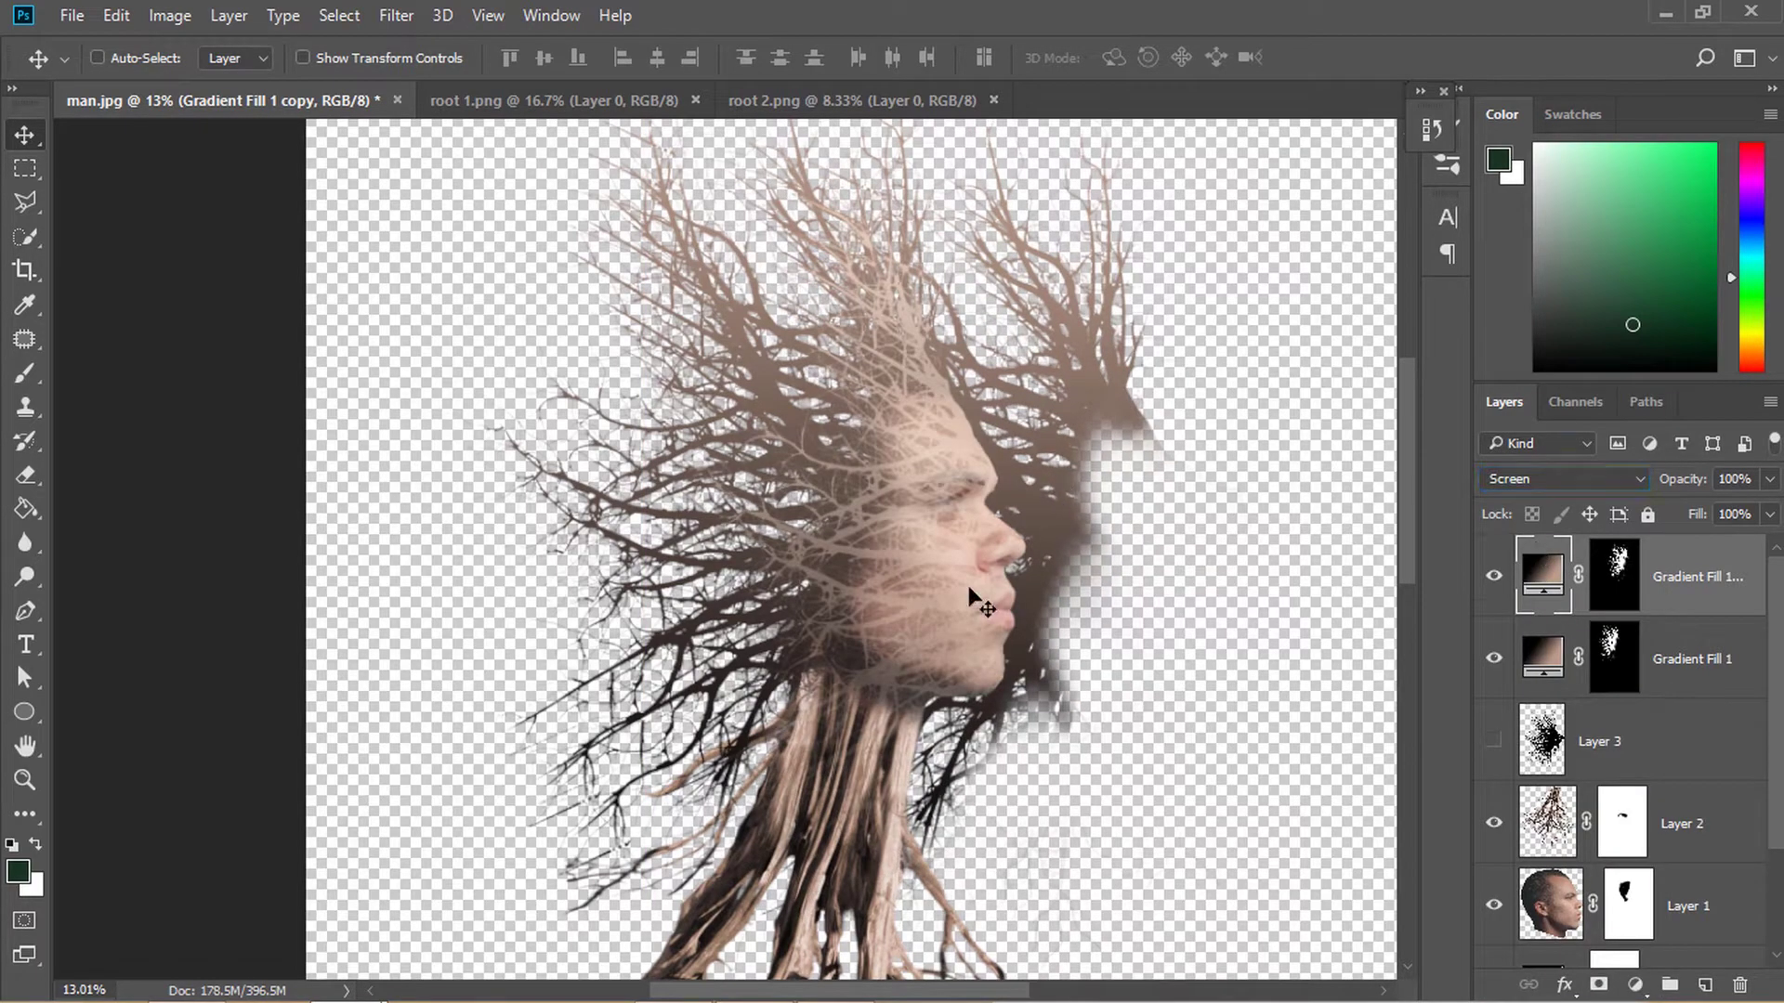
Check the screened roots on the face and load the pixels of Layer 1's head as a selection
scroll(969, 594, "up", 5)
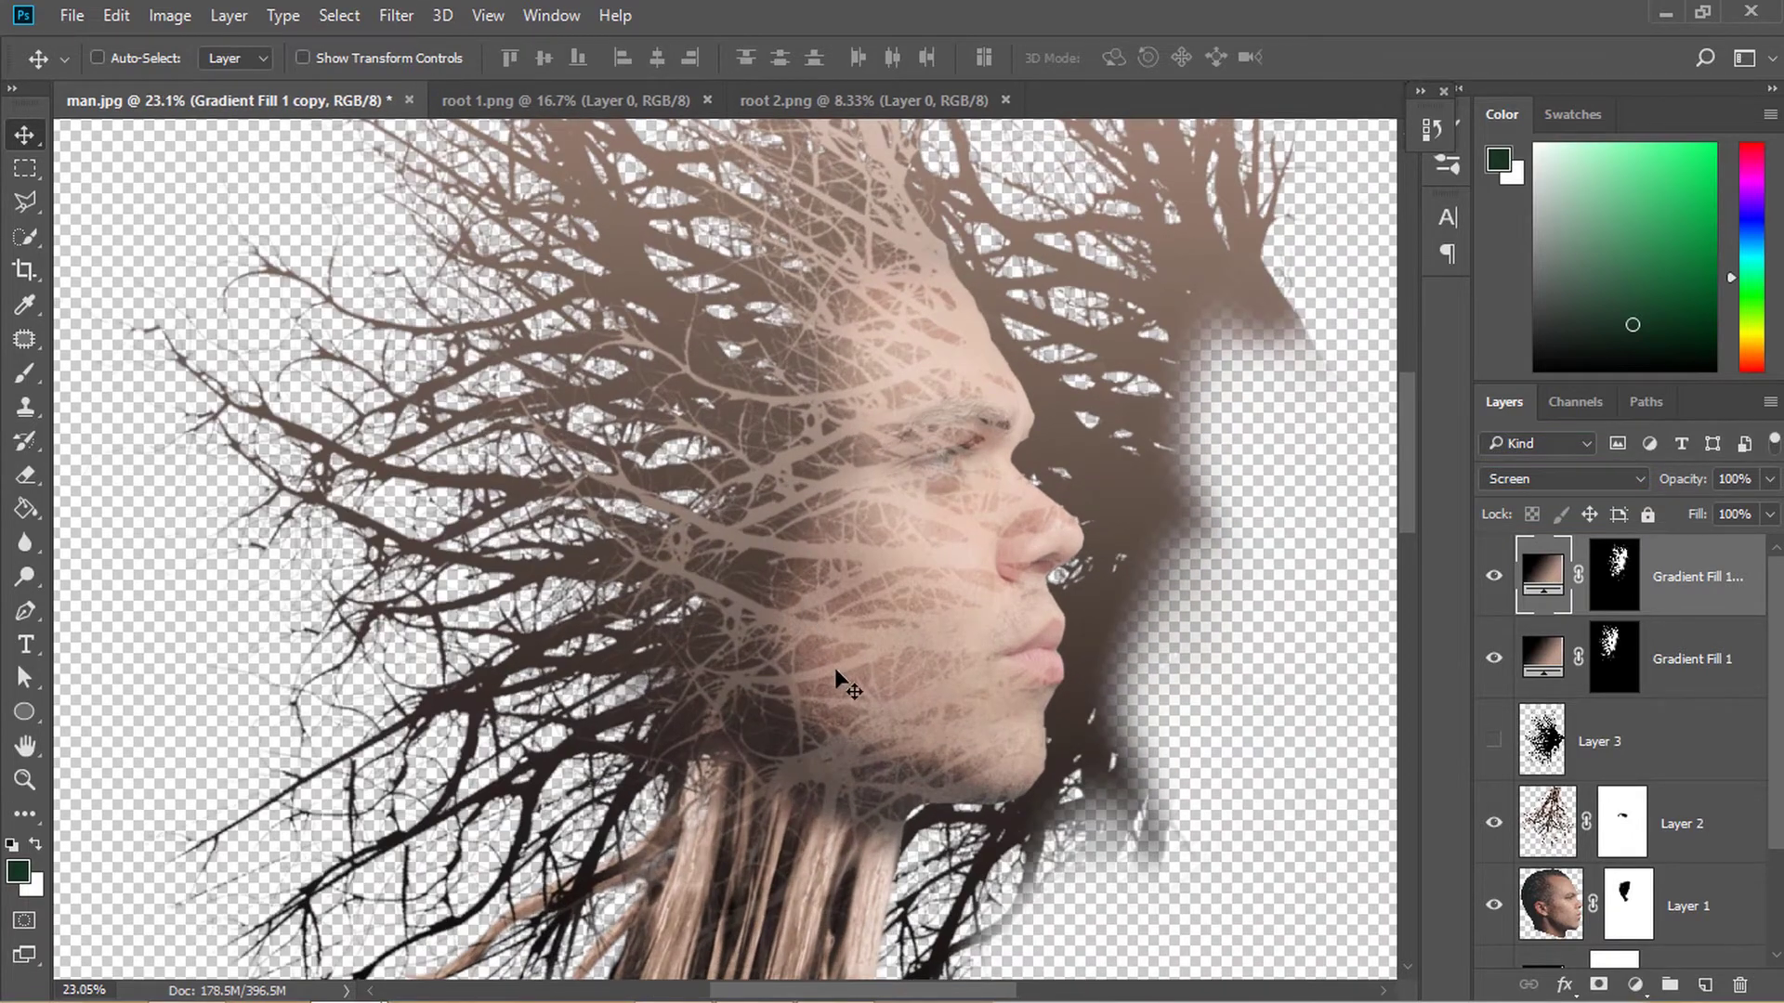
scroll(834, 667, "down", 5)
scroll(978, 684, "down", 1)
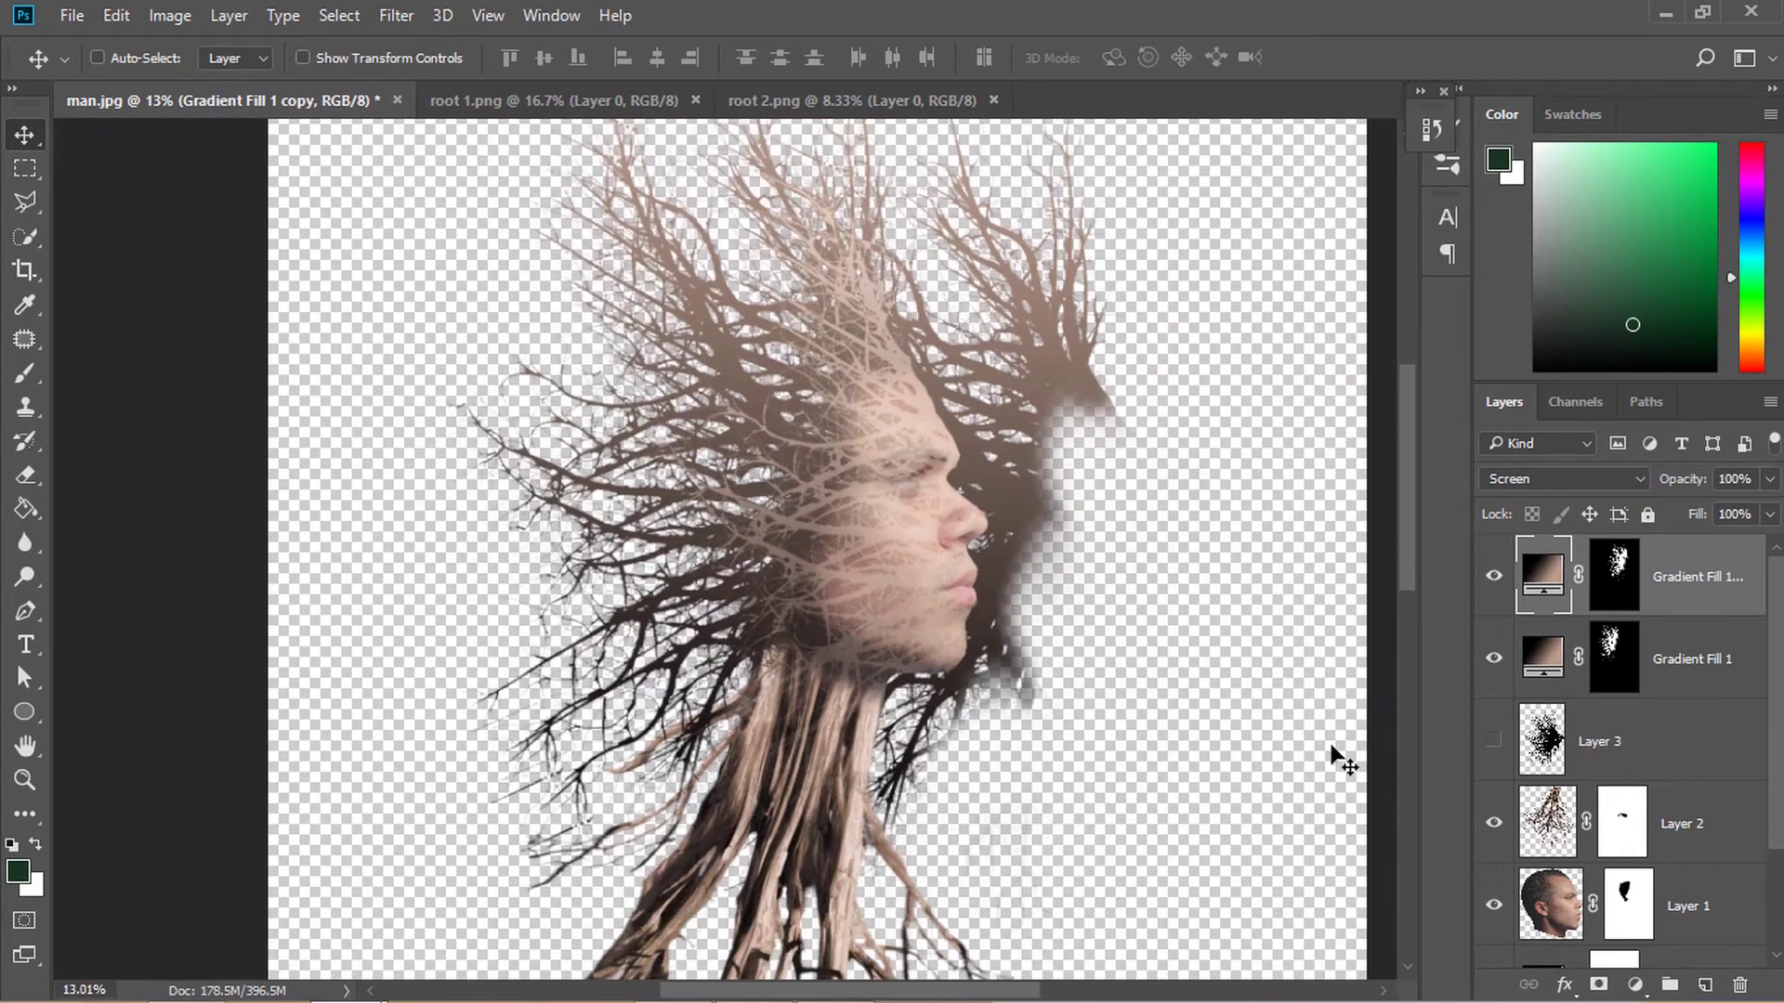
left_click(1567, 918, "ctrl")
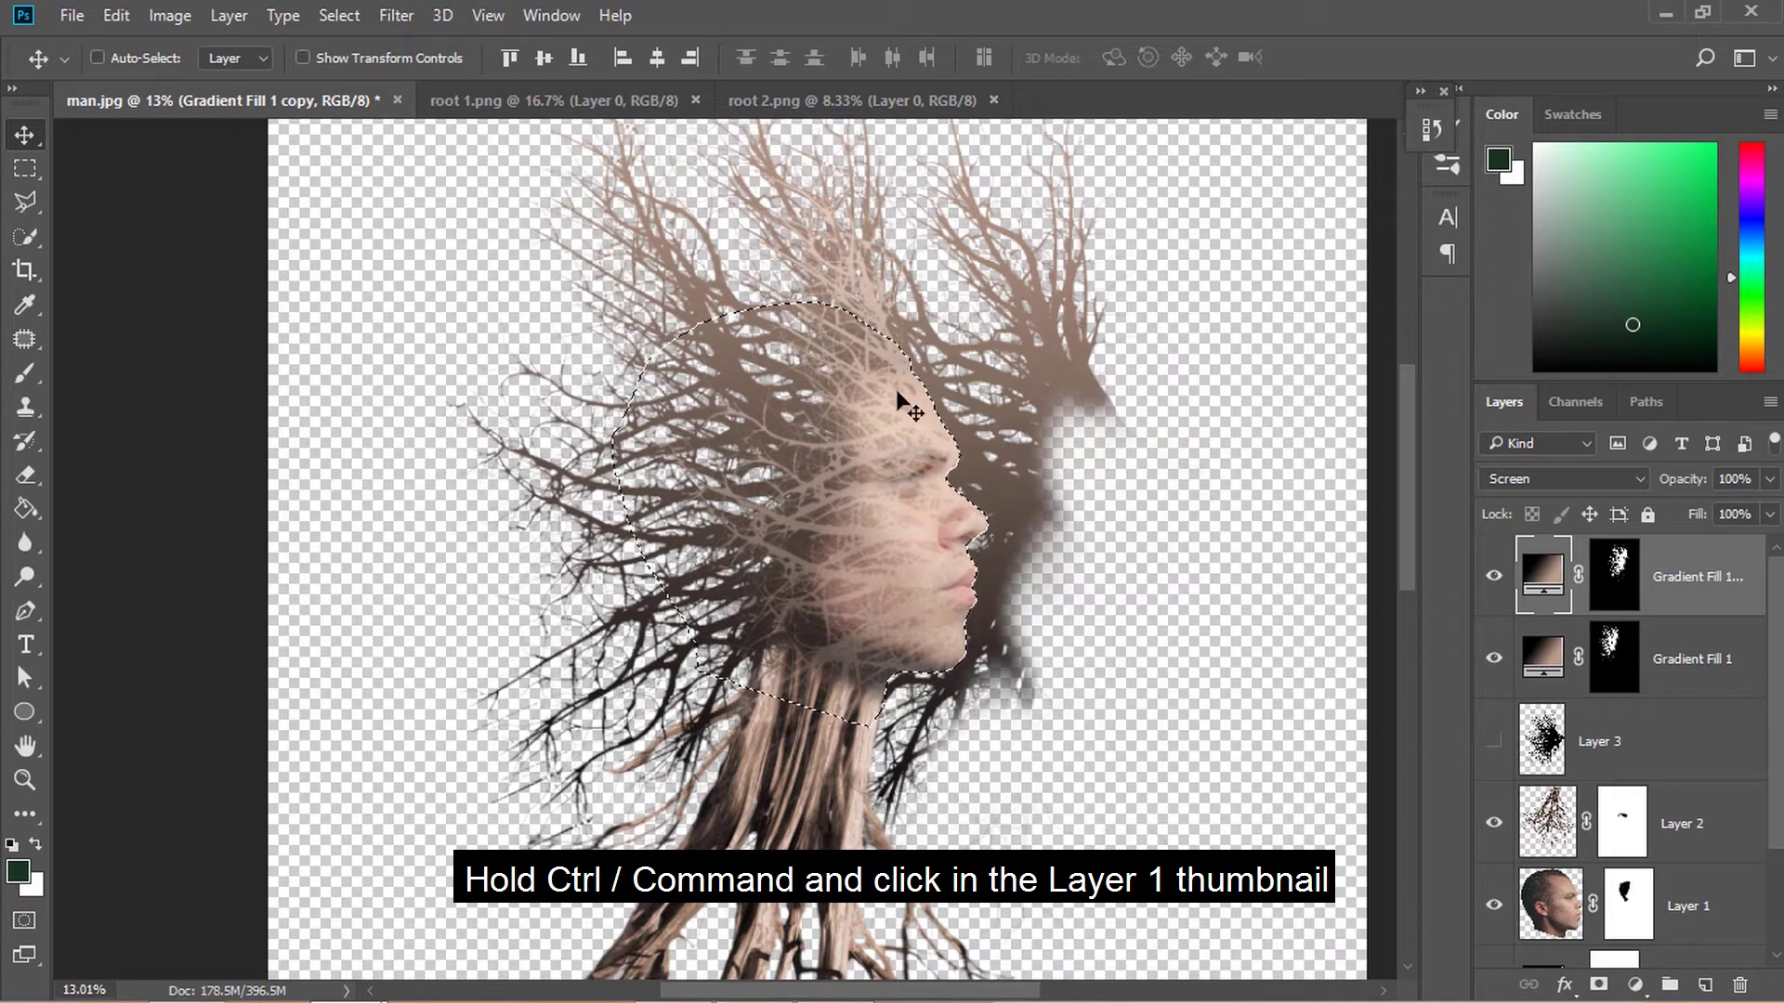
Invert the head selection and paint black on the Gradient Fill 1 copy's mask to remove the roots in front of the face
left_click(339, 16)
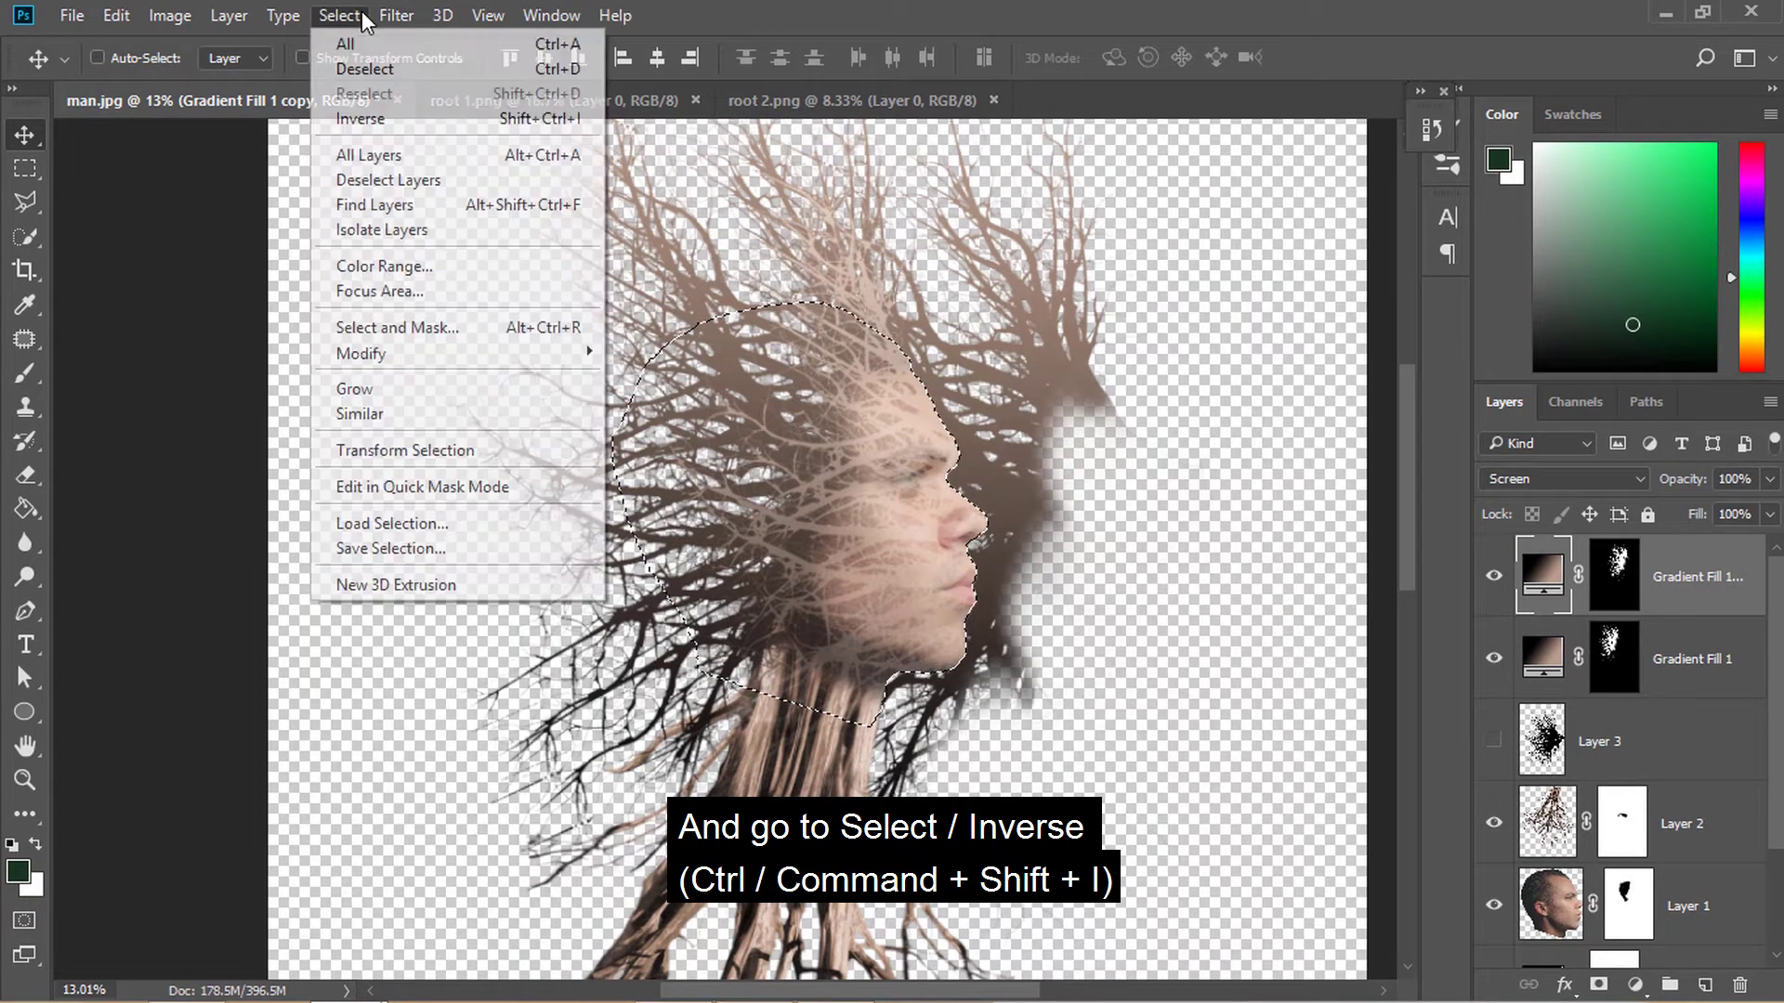
left_click(414, 110)
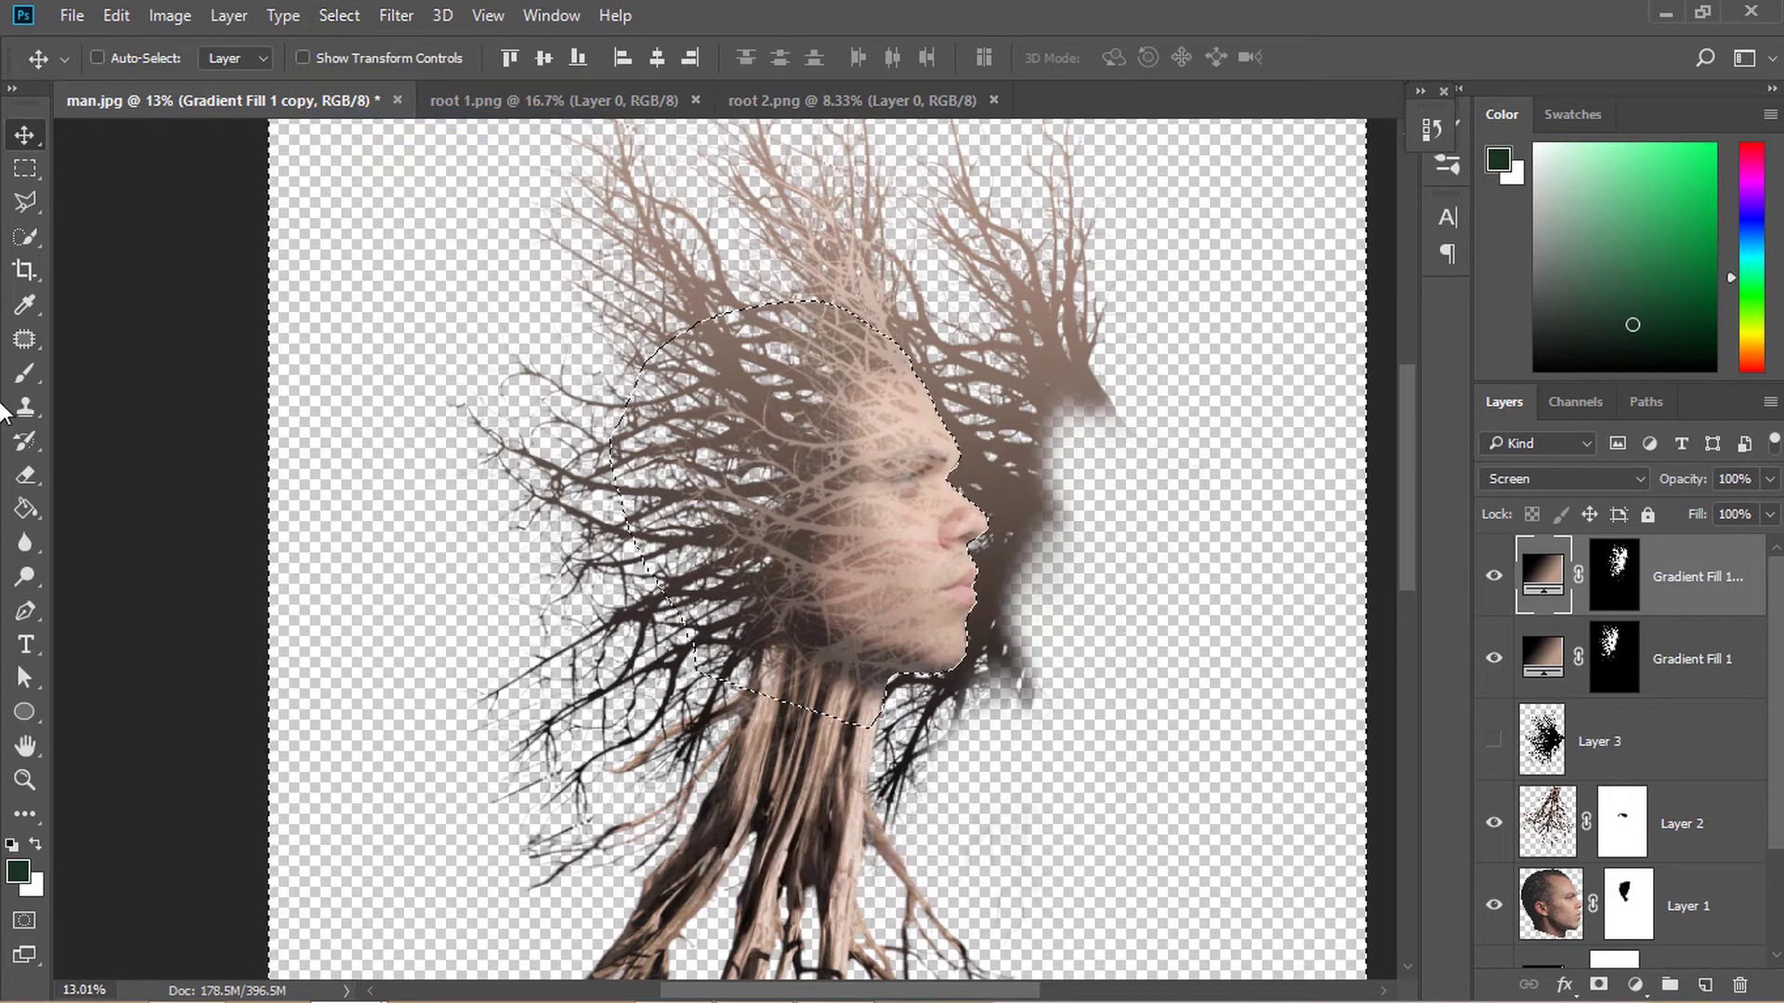
left_click(25, 373)
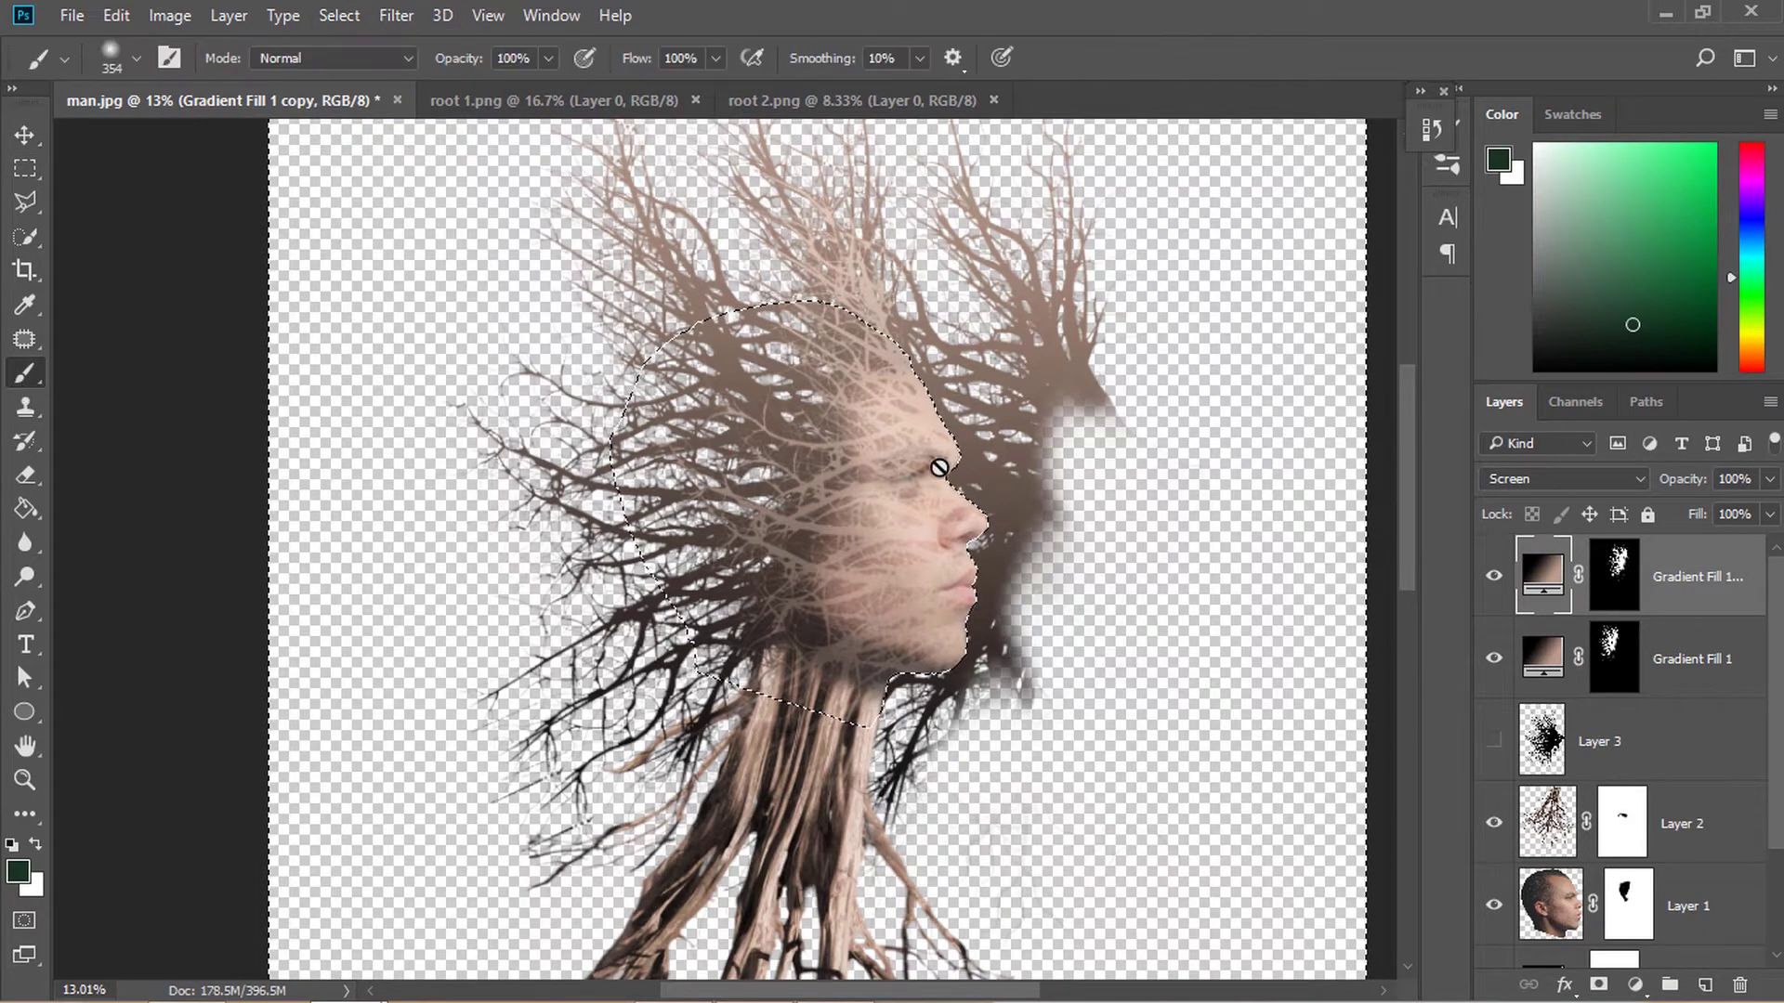
left_click(1615, 576)
key("d")
left_click_drag(1005, 505, 1057, 377)
key("x")
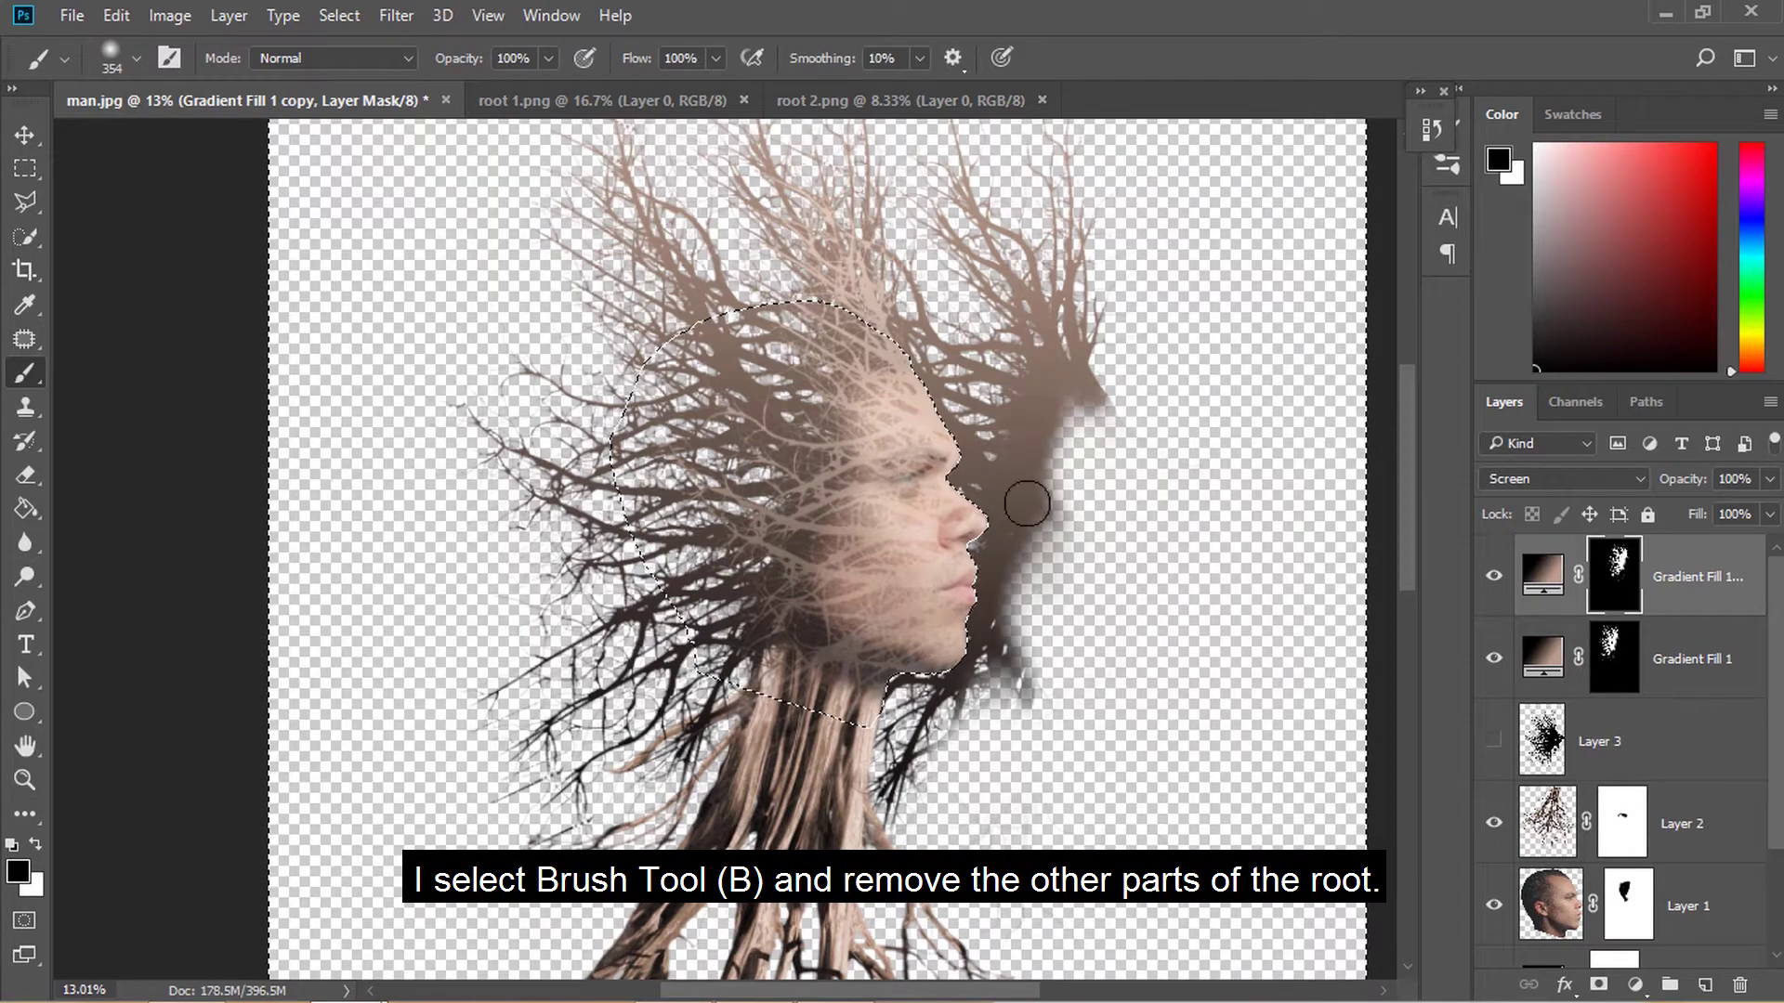
mouse_move(1023, 498)
left_mouse_down()
mouse_move(956, 727)
mouse_move(1001, 568)
mouse_move(1052, 678)
mouse_move(988, 713)
mouse_move(1033, 570)
mouse_move(1063, 669)
left_mouse_up()
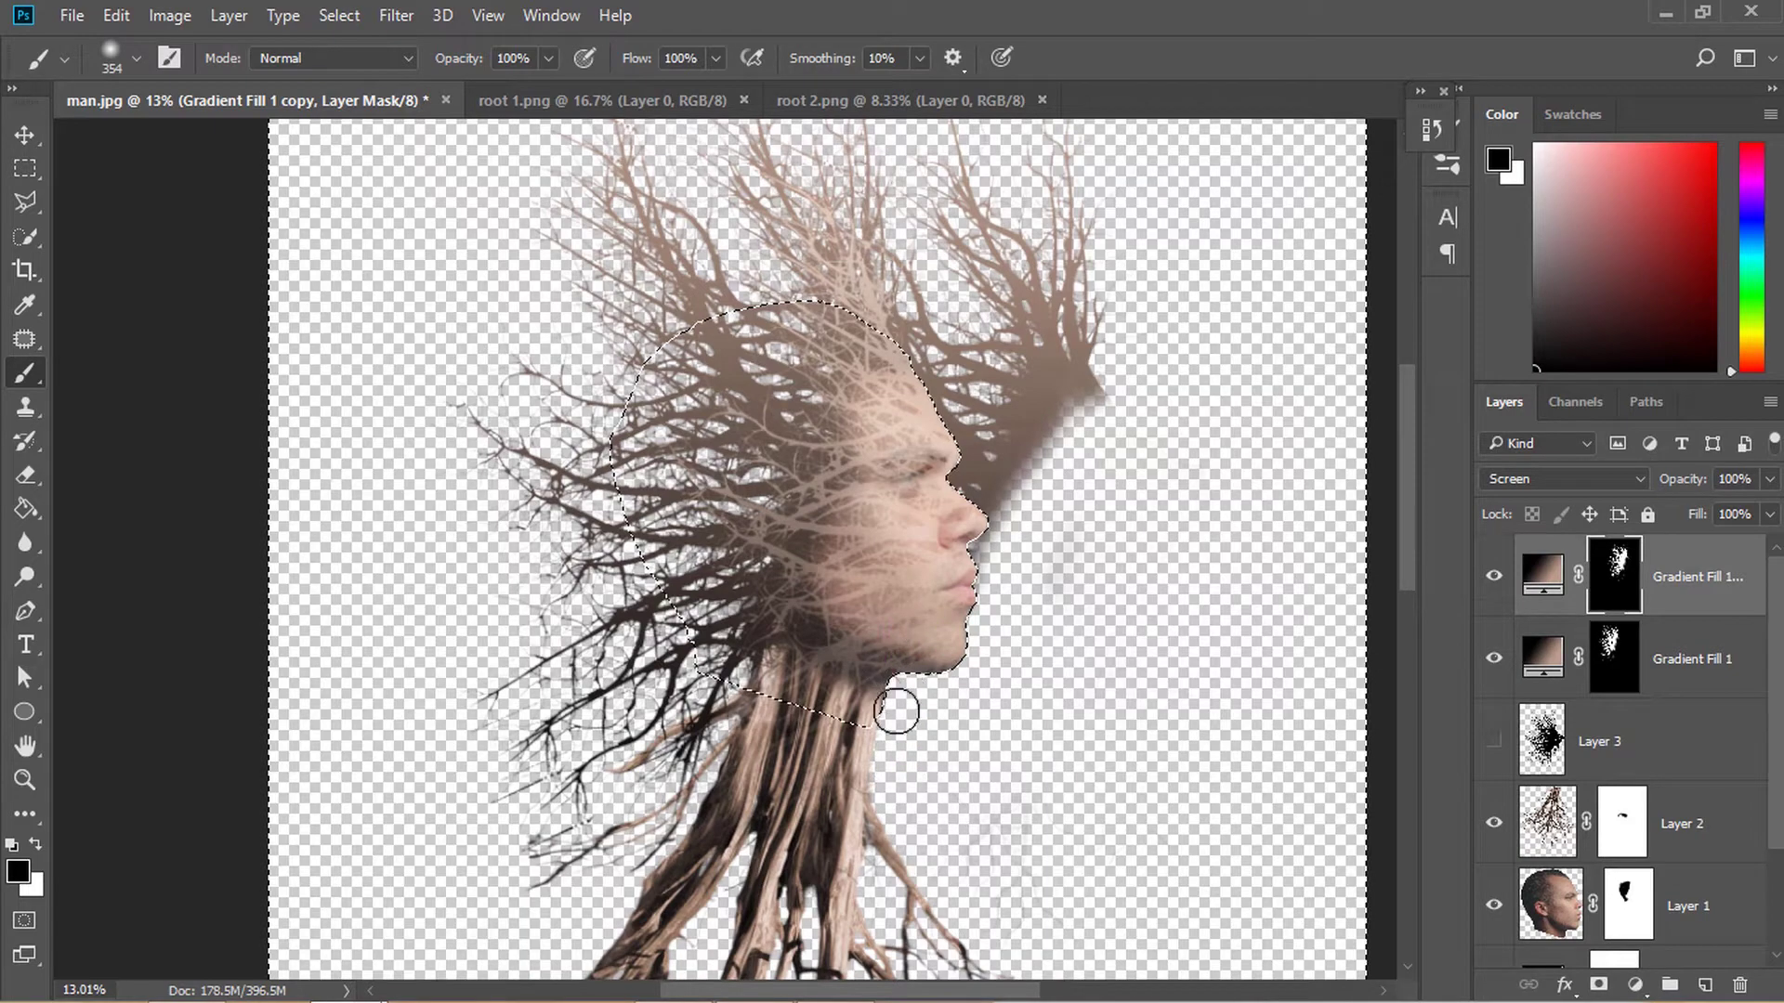
mouse_move(1046, 432)
left_mouse_down()
mouse_move(935, 666)
mouse_move(1061, 340)
mouse_move(1046, 453)
mouse_move(1091, 354)
mouse_move(1061, 402)
mouse_move(1053, 658)
left_mouse_up()
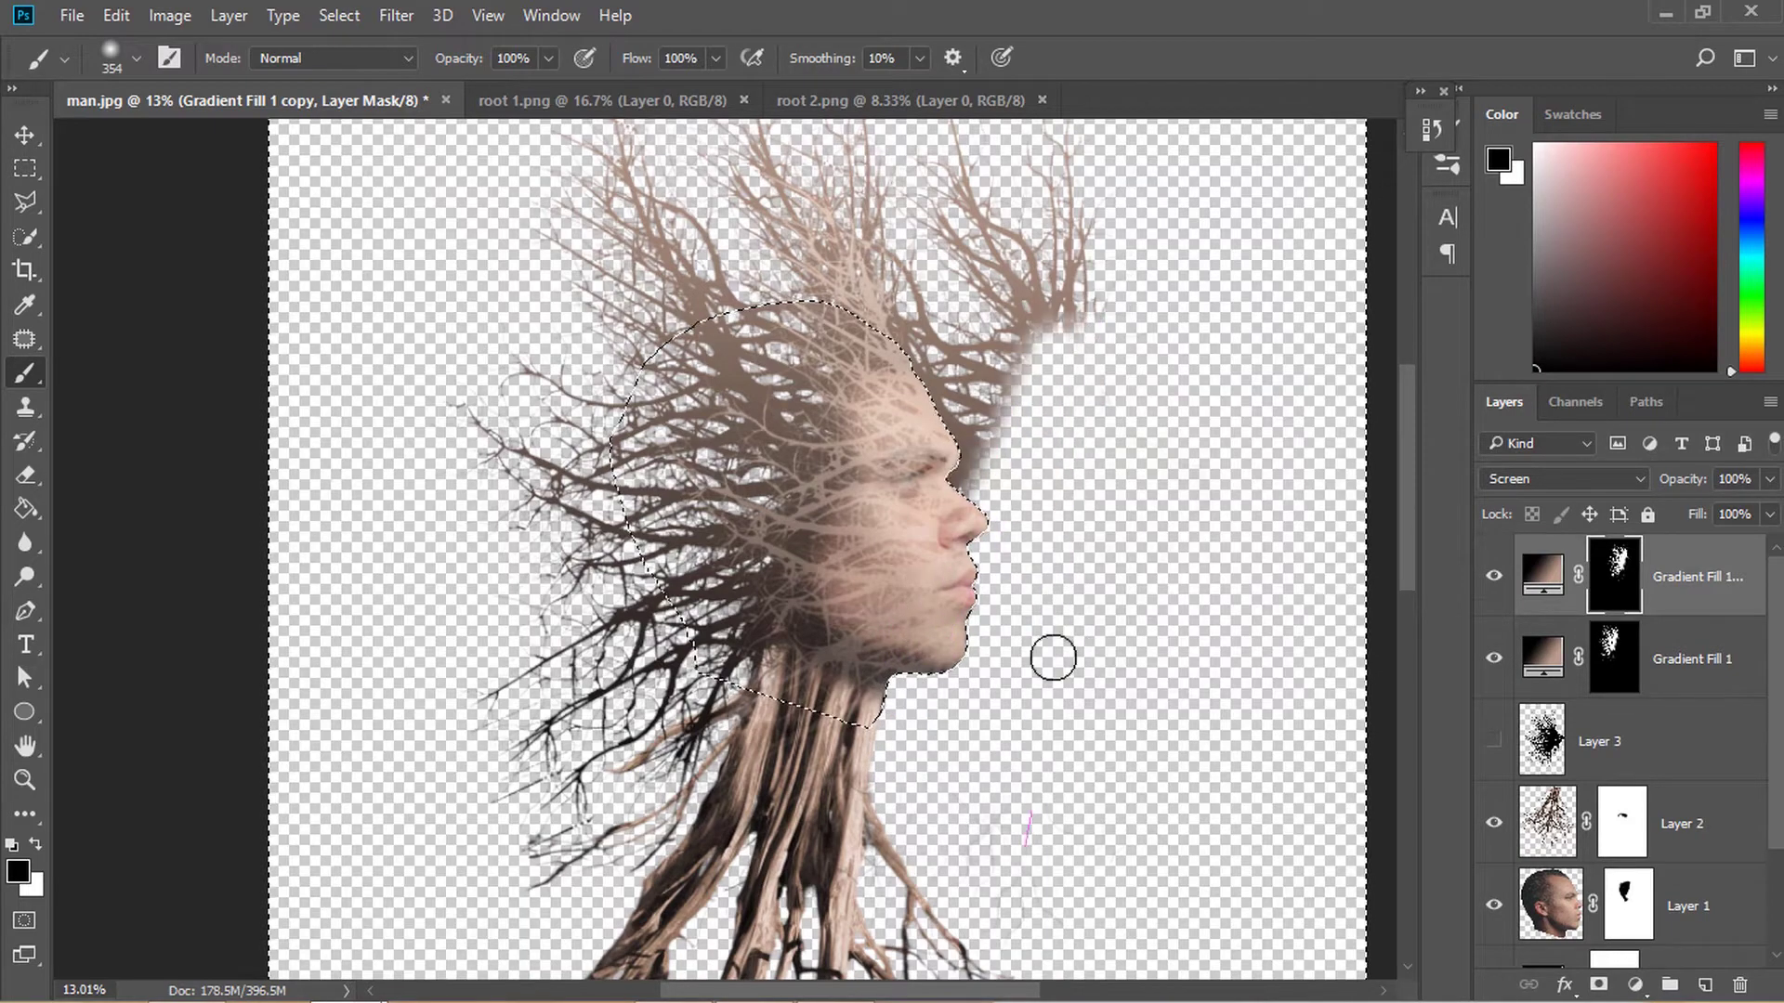
Enlarge the brush to 495 px and mask out the remaining roots beyond the forehead on the Gradient Fill 1 copy
right_click(1067, 501)
left_click_drag(1346, 559, 1353, 559)
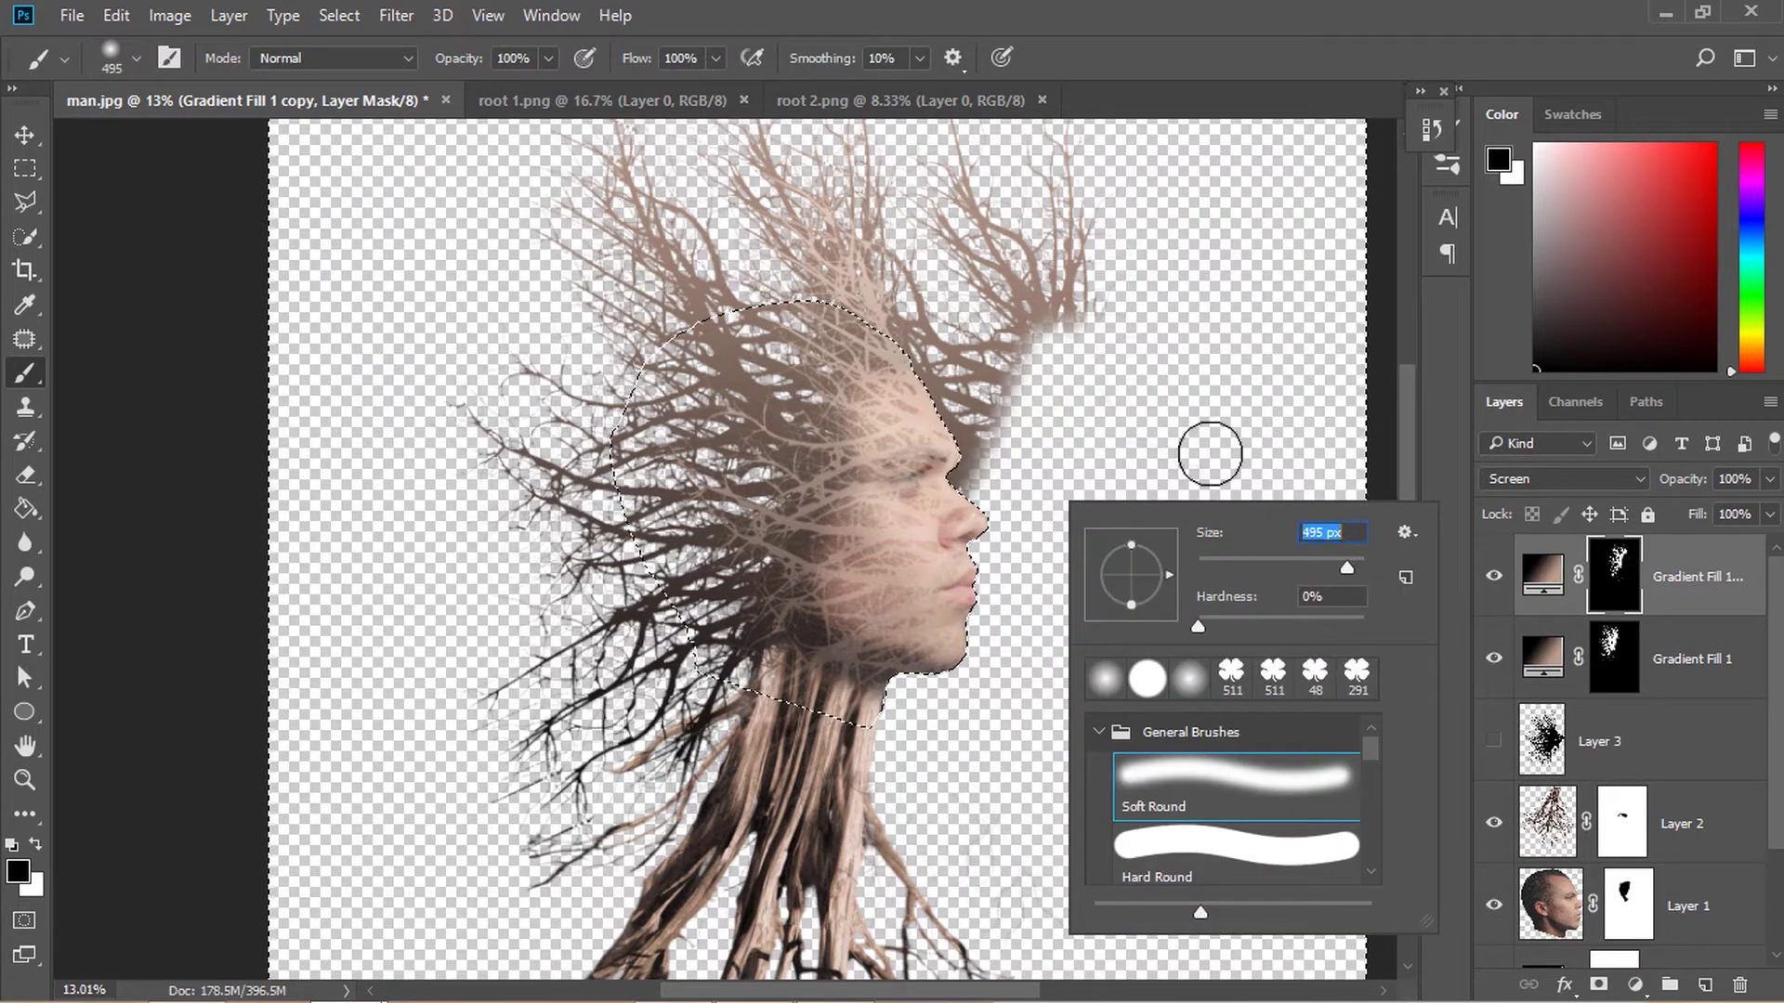
mouse_move(1077, 316)
left_mouse_down()
mouse_move(1016, 443)
mouse_move(995, 350)
mouse_move(1010, 494)
mouse_move(919, 316)
mouse_move(918, 355)
mouse_move(865, 189)
mouse_move(895, 261)
mouse_move(958, 294)
mouse_move(1029, 231)
mouse_move(1070, 305)
mouse_move(1064, 212)
mouse_move(977, 215)
mouse_move(959, 190)
mouse_move(1031, 115)
mouse_move(886, 271)
mouse_move(942, 290)
mouse_move(972, 195)
mouse_move(1061, 171)
left_mouse_up()
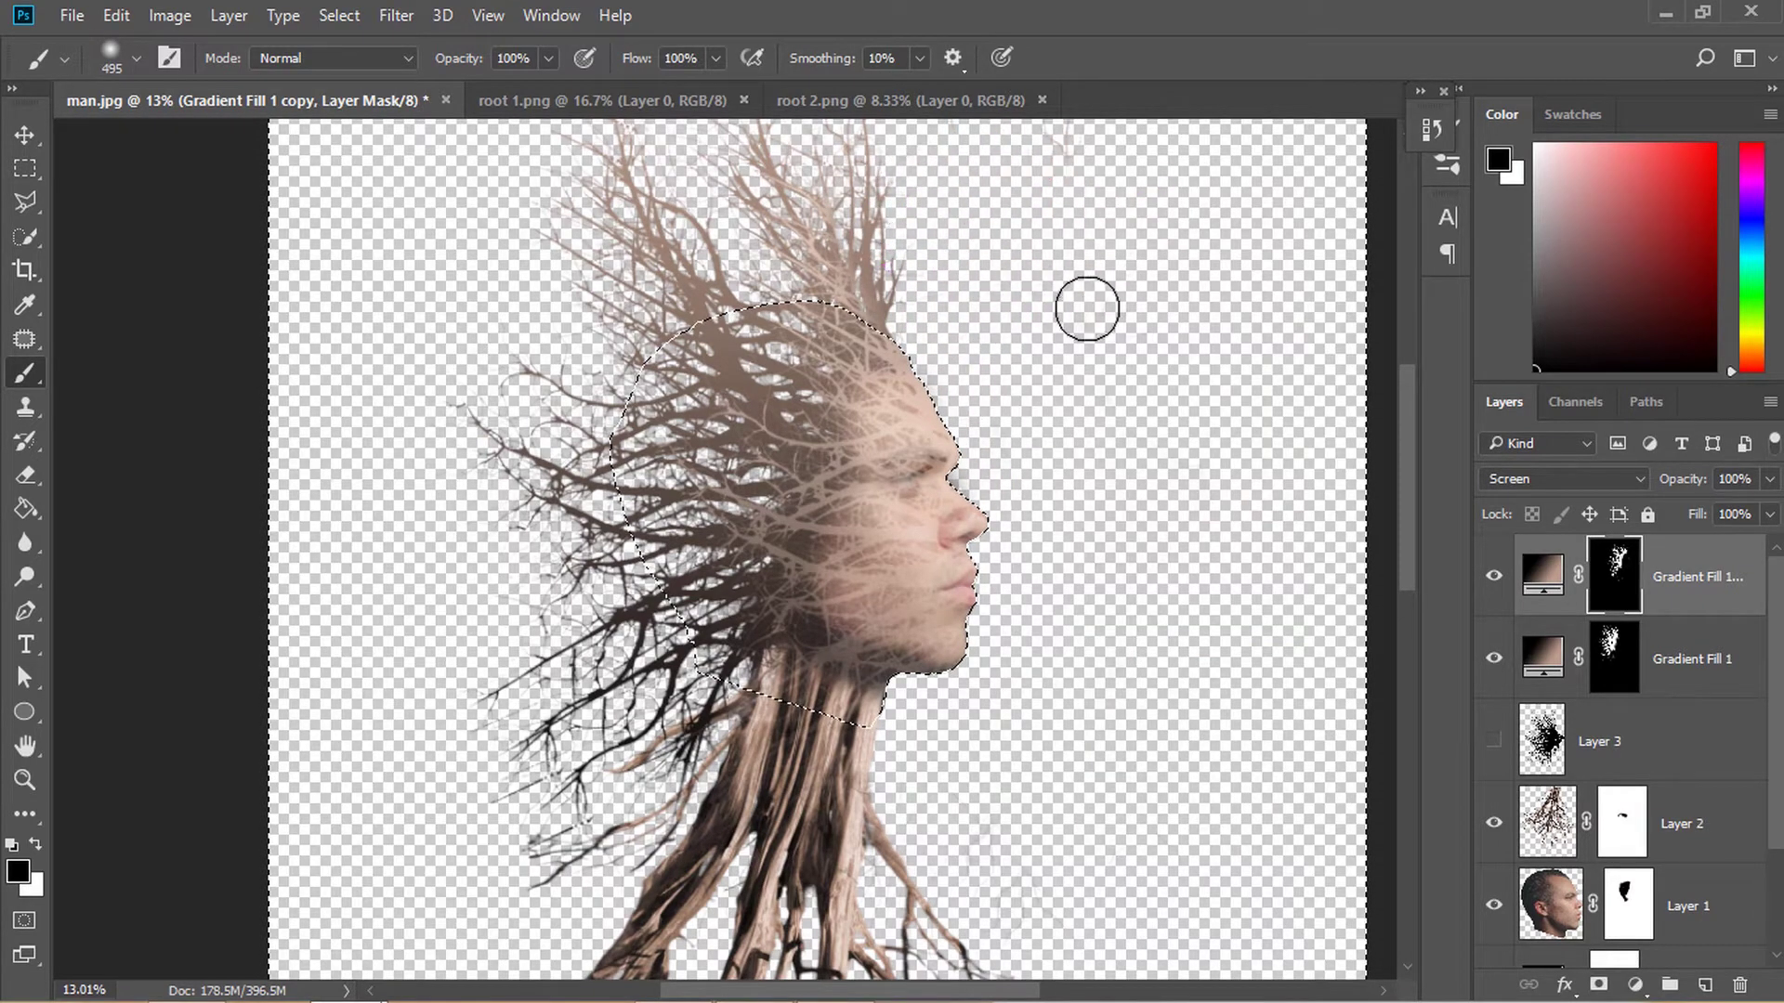
scroll(1087, 307, "up", 2)
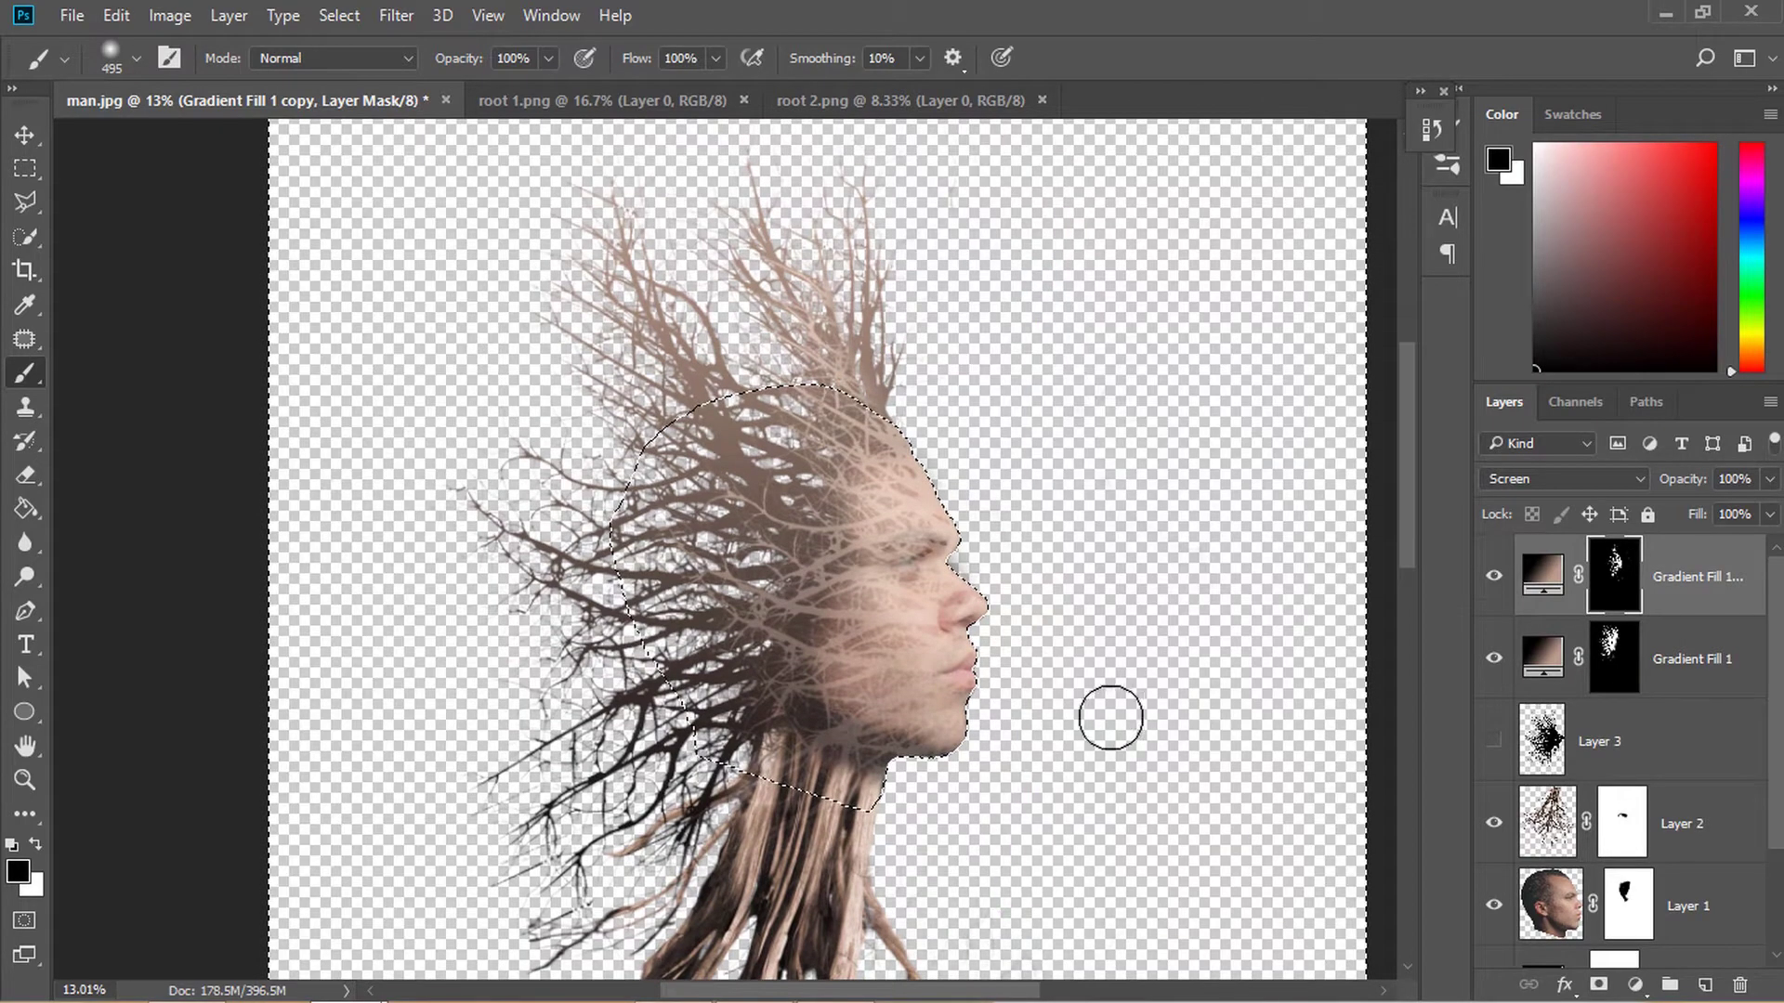
Duplicate Layer 1 and move the copy to the top of the layer stack
scroll(1490, 920, "down", 2)
left_click(1702, 839)
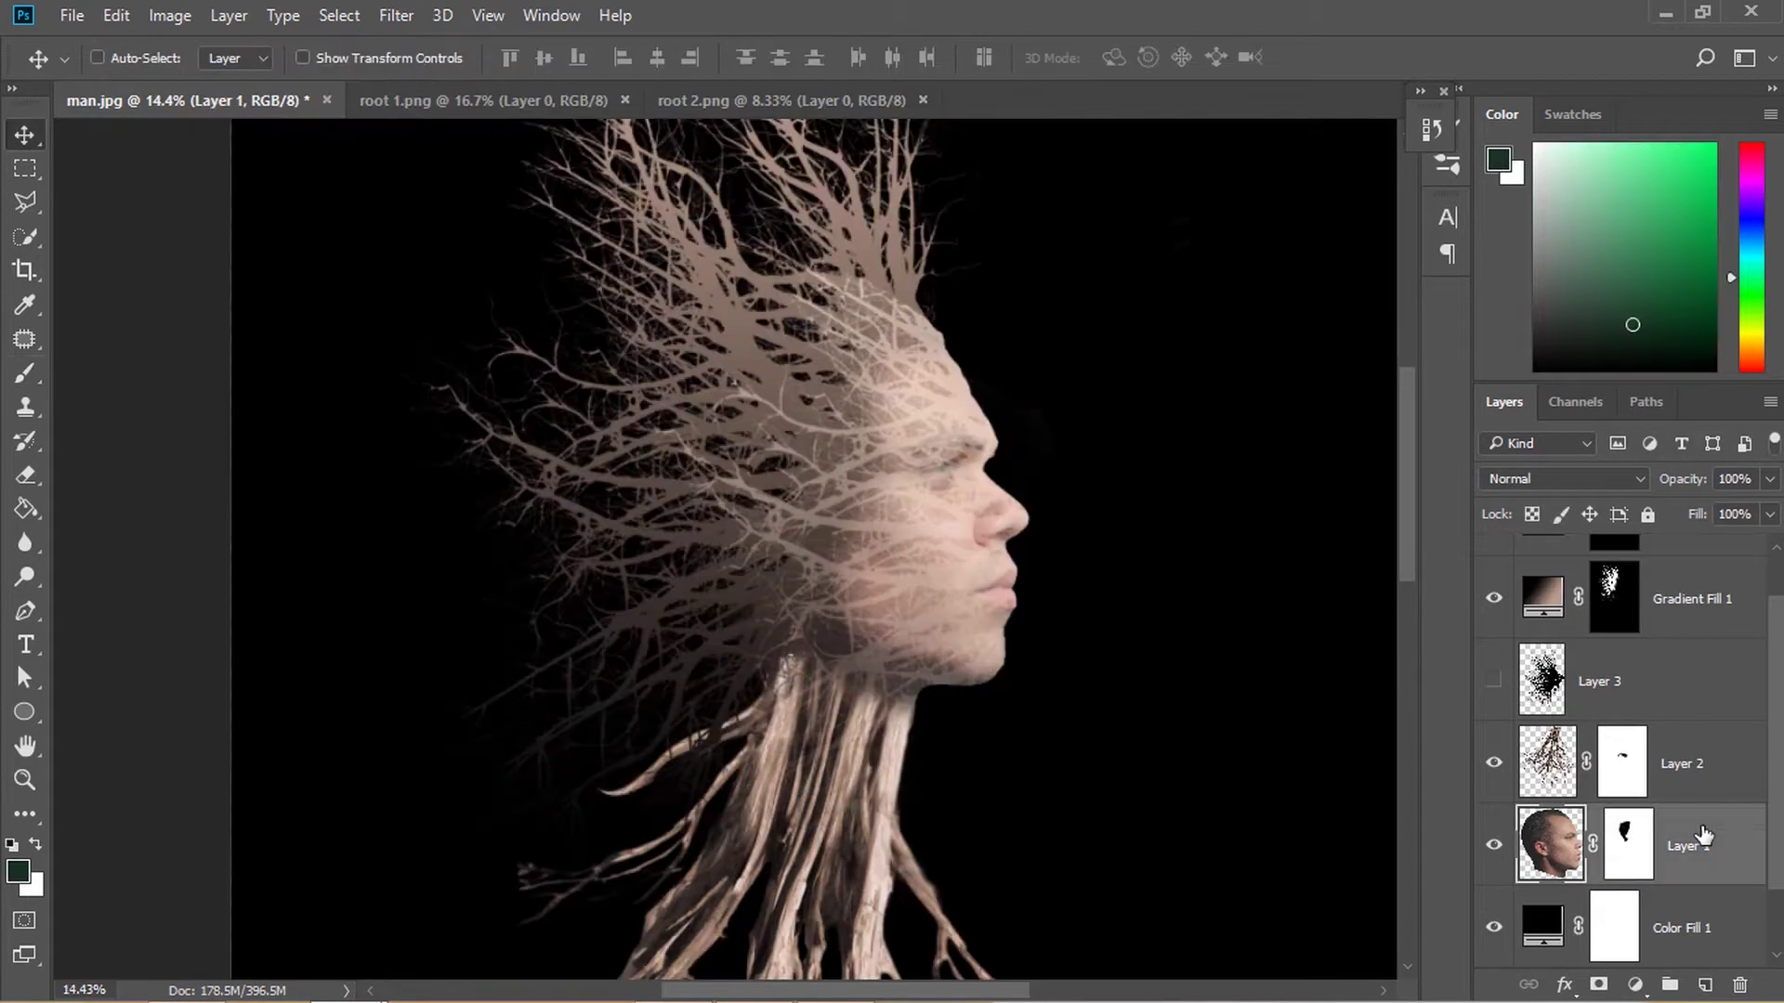
key("ctrl+j")
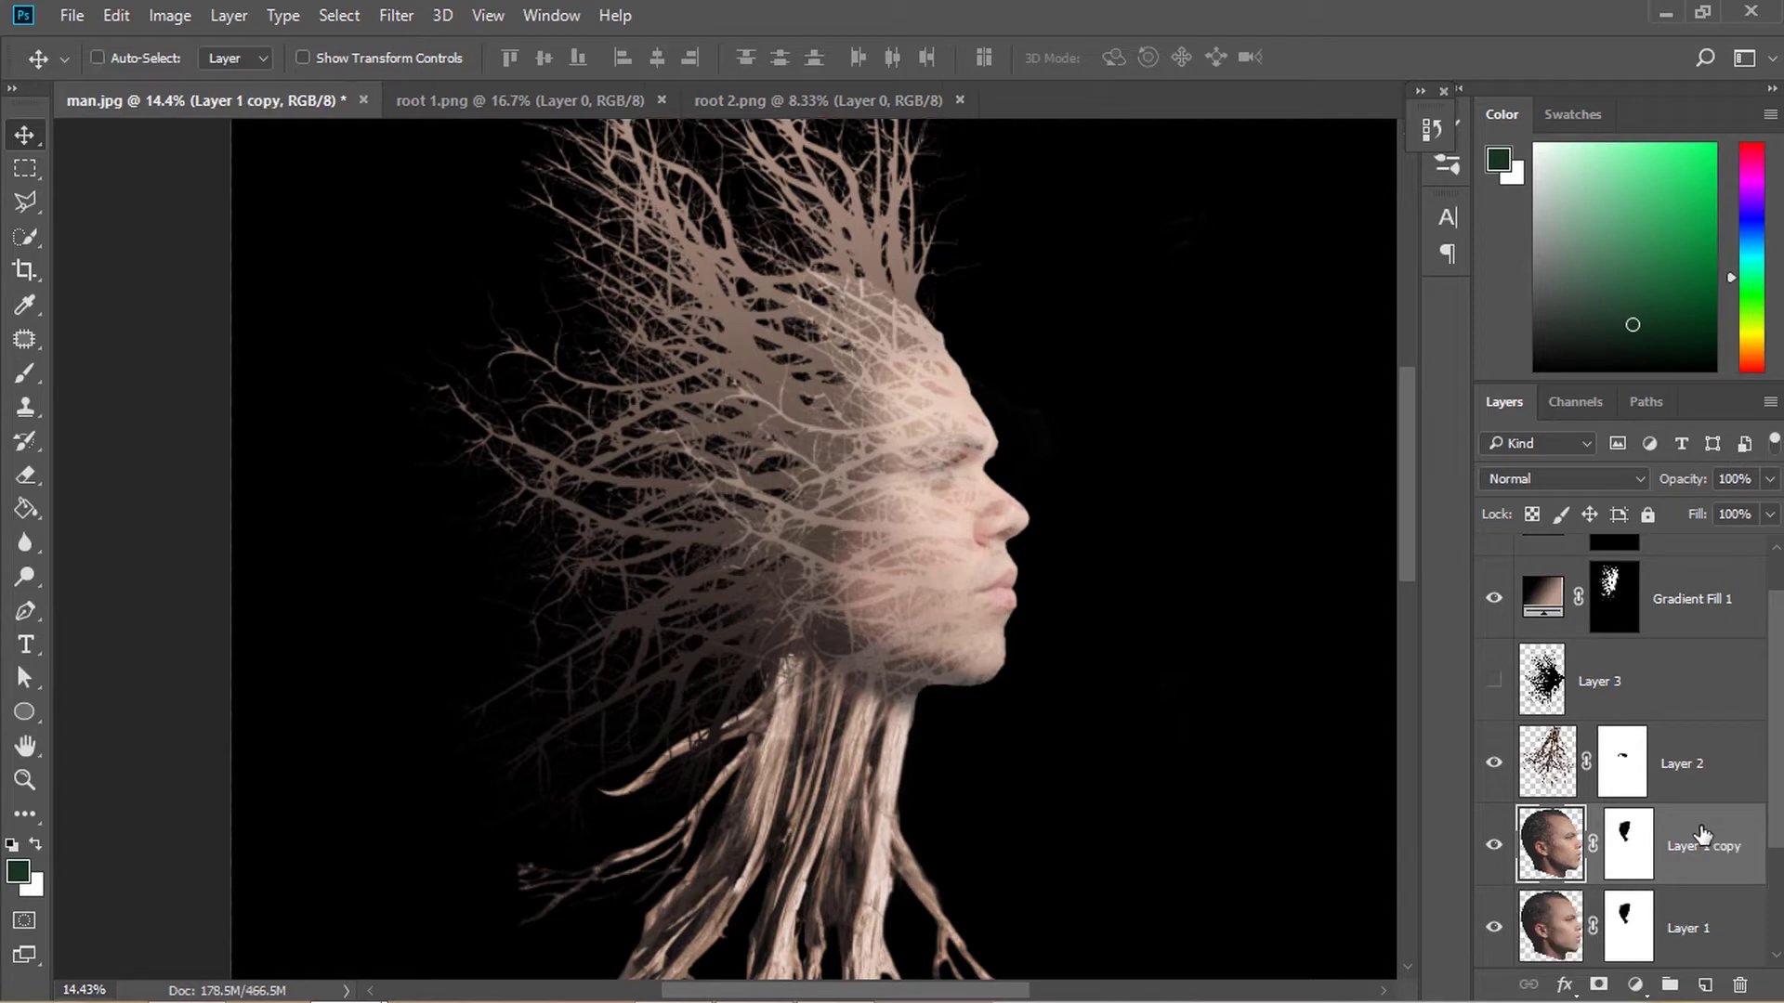
left_click_drag(1702, 839, 1691, 555)
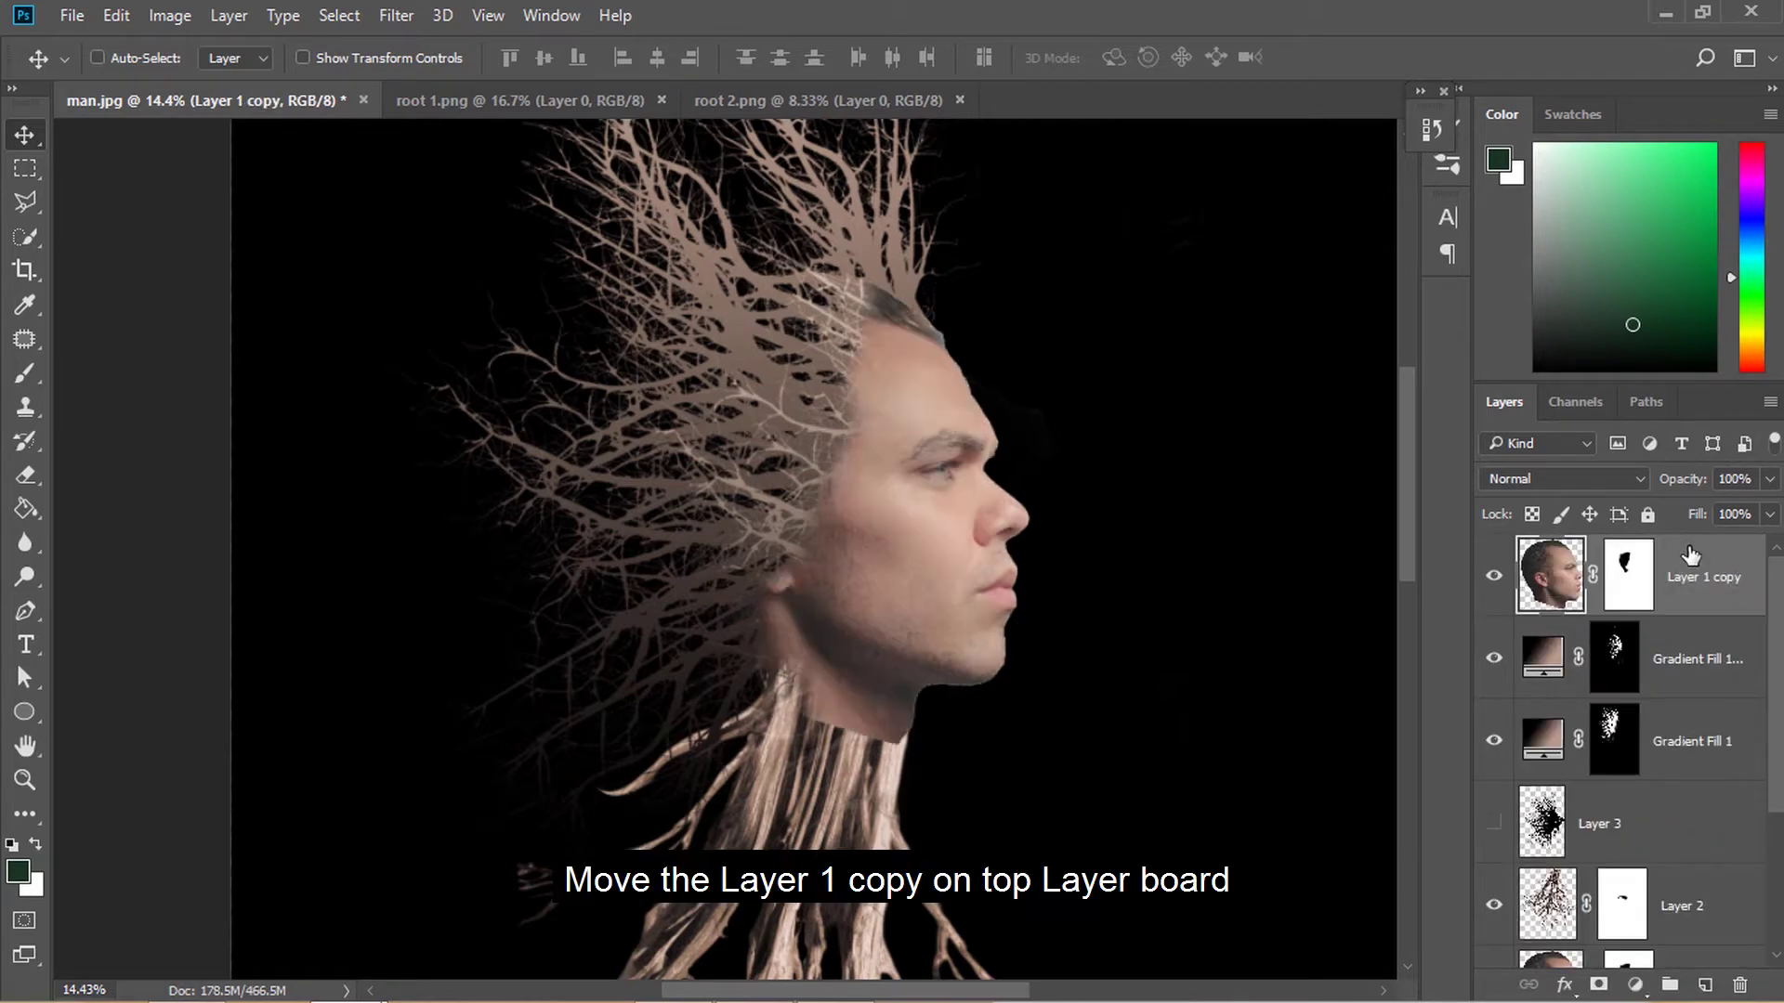
Load Layer 1 copy's head pixels as a selection with its mask targeted for painting, and hide the Color Fill 1 layer
left_click(1630, 574)
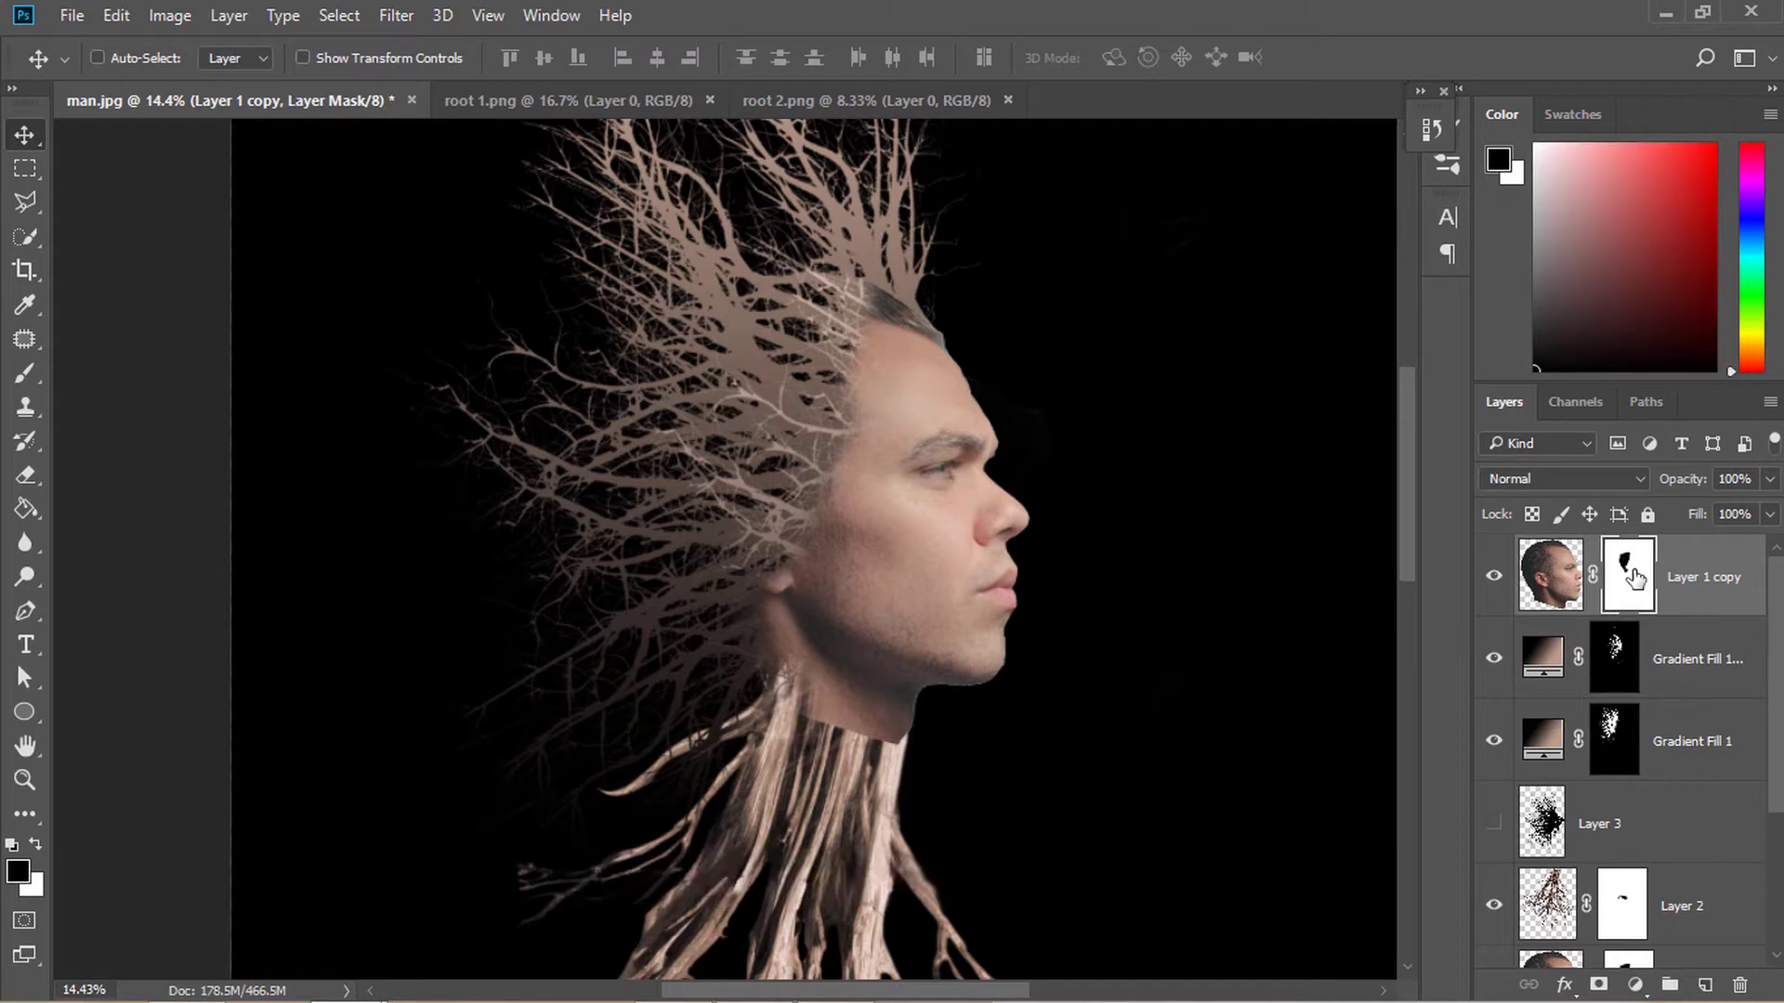
right_click(1568, 594)
left_click(1392, 457)
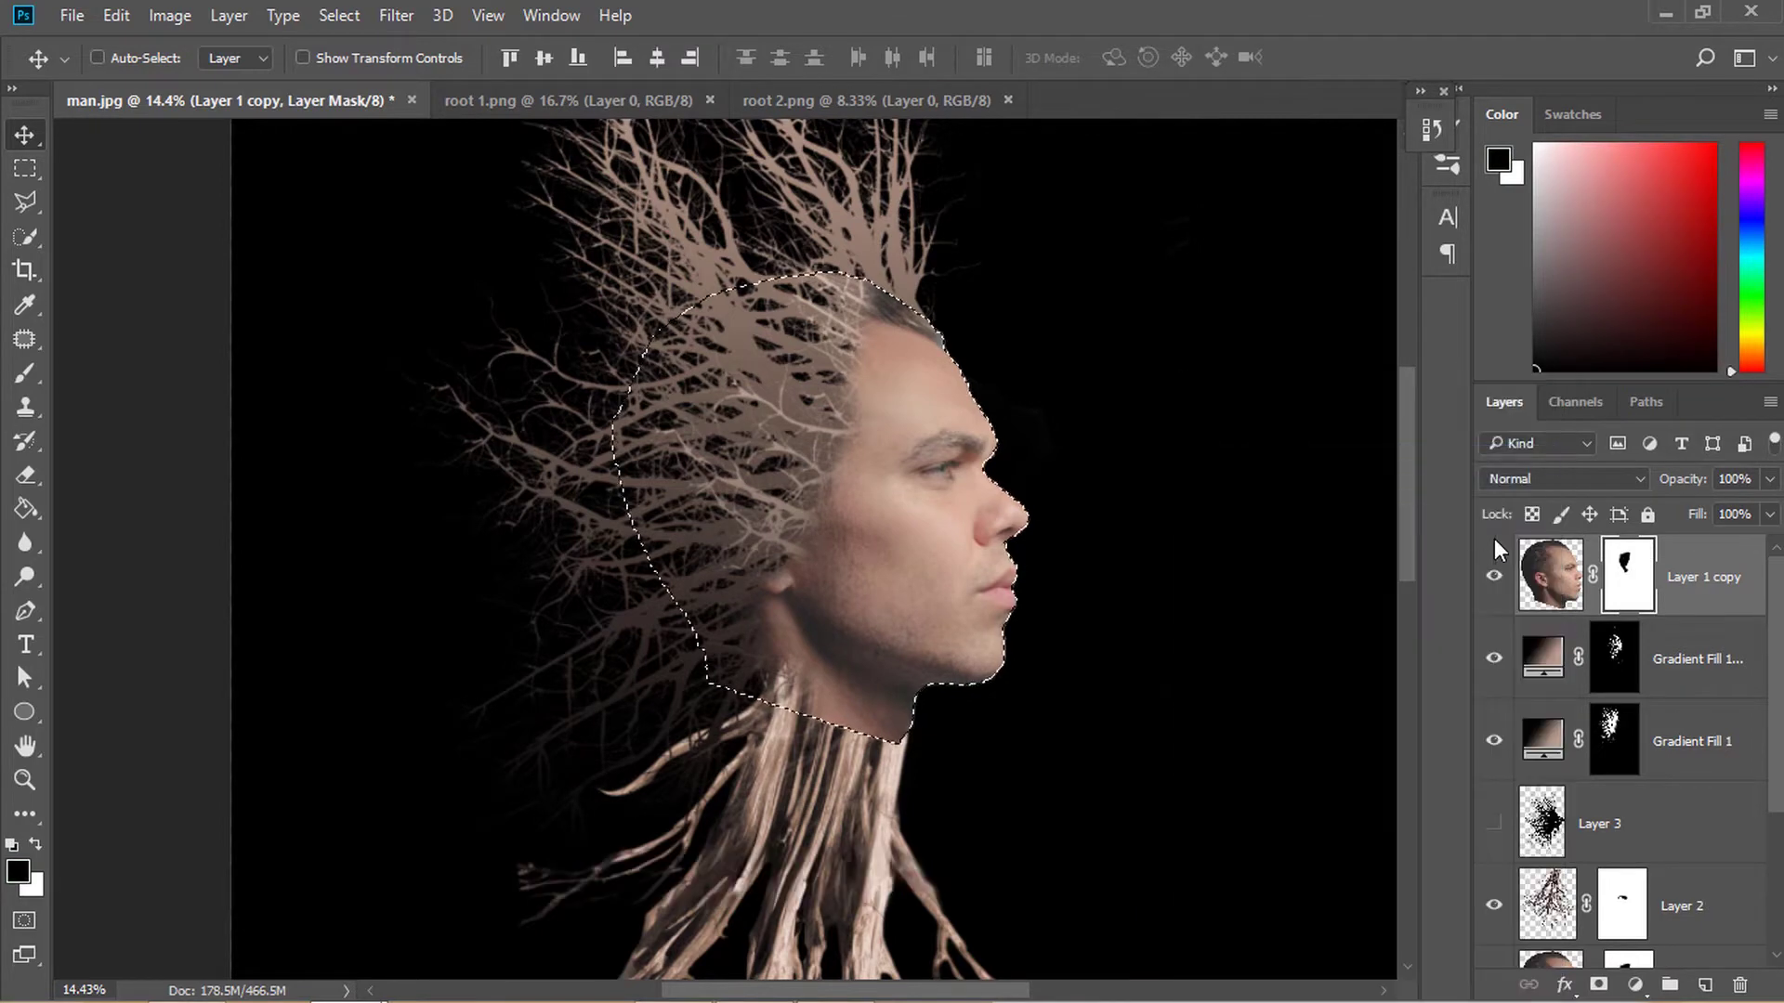
key("b")
scroll(1489, 846, "down", 3)
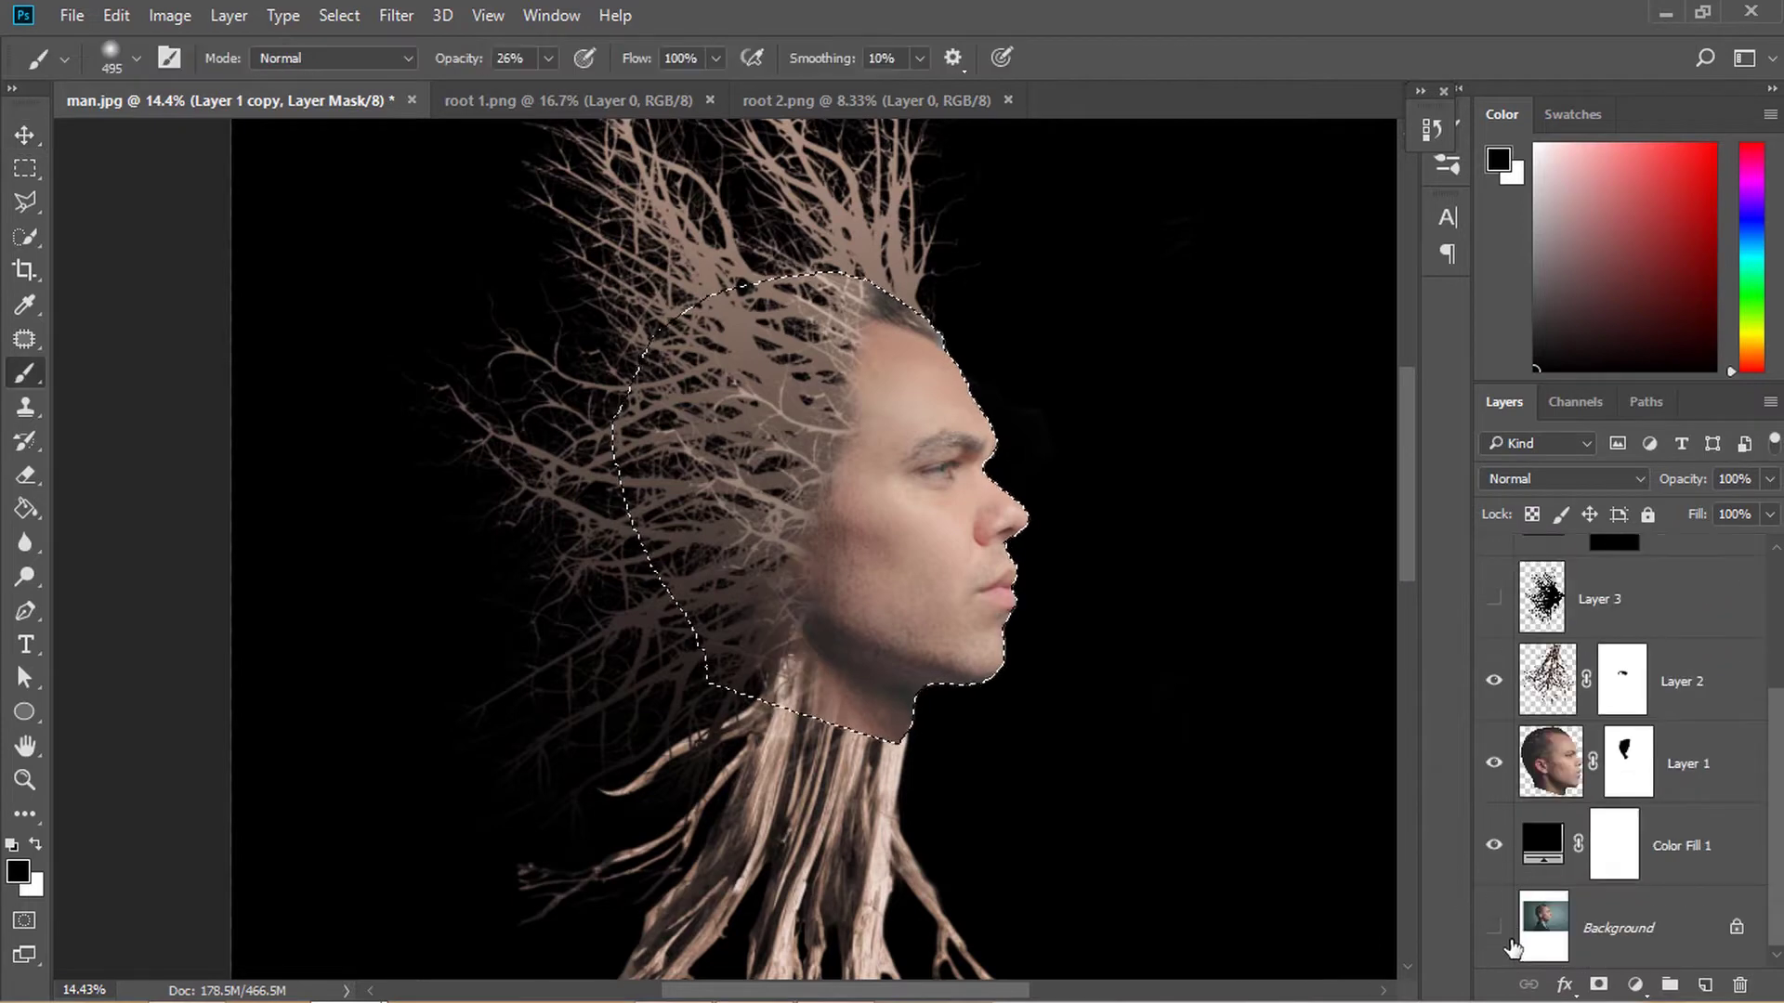
left_click(1492, 846)
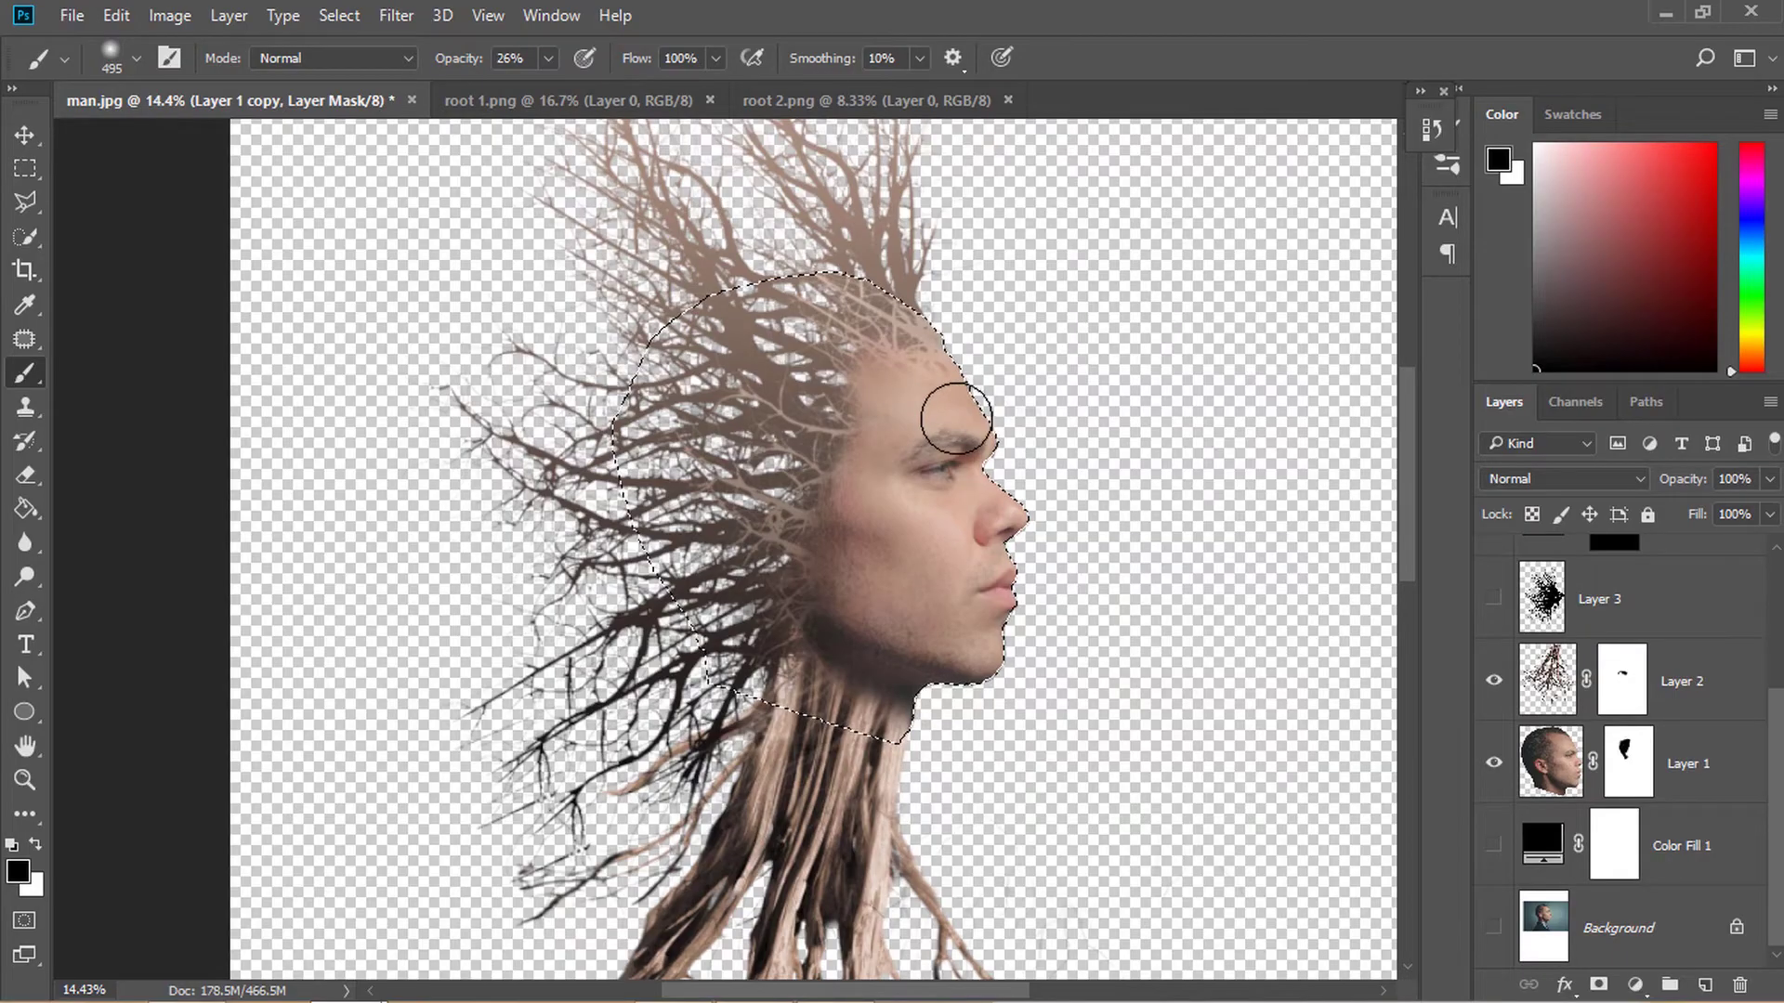
Paint black at 26% opacity on Layer 1 copy's mask to blend the roots into the cheek and forehead
scroll(955, 396, "up", 3)
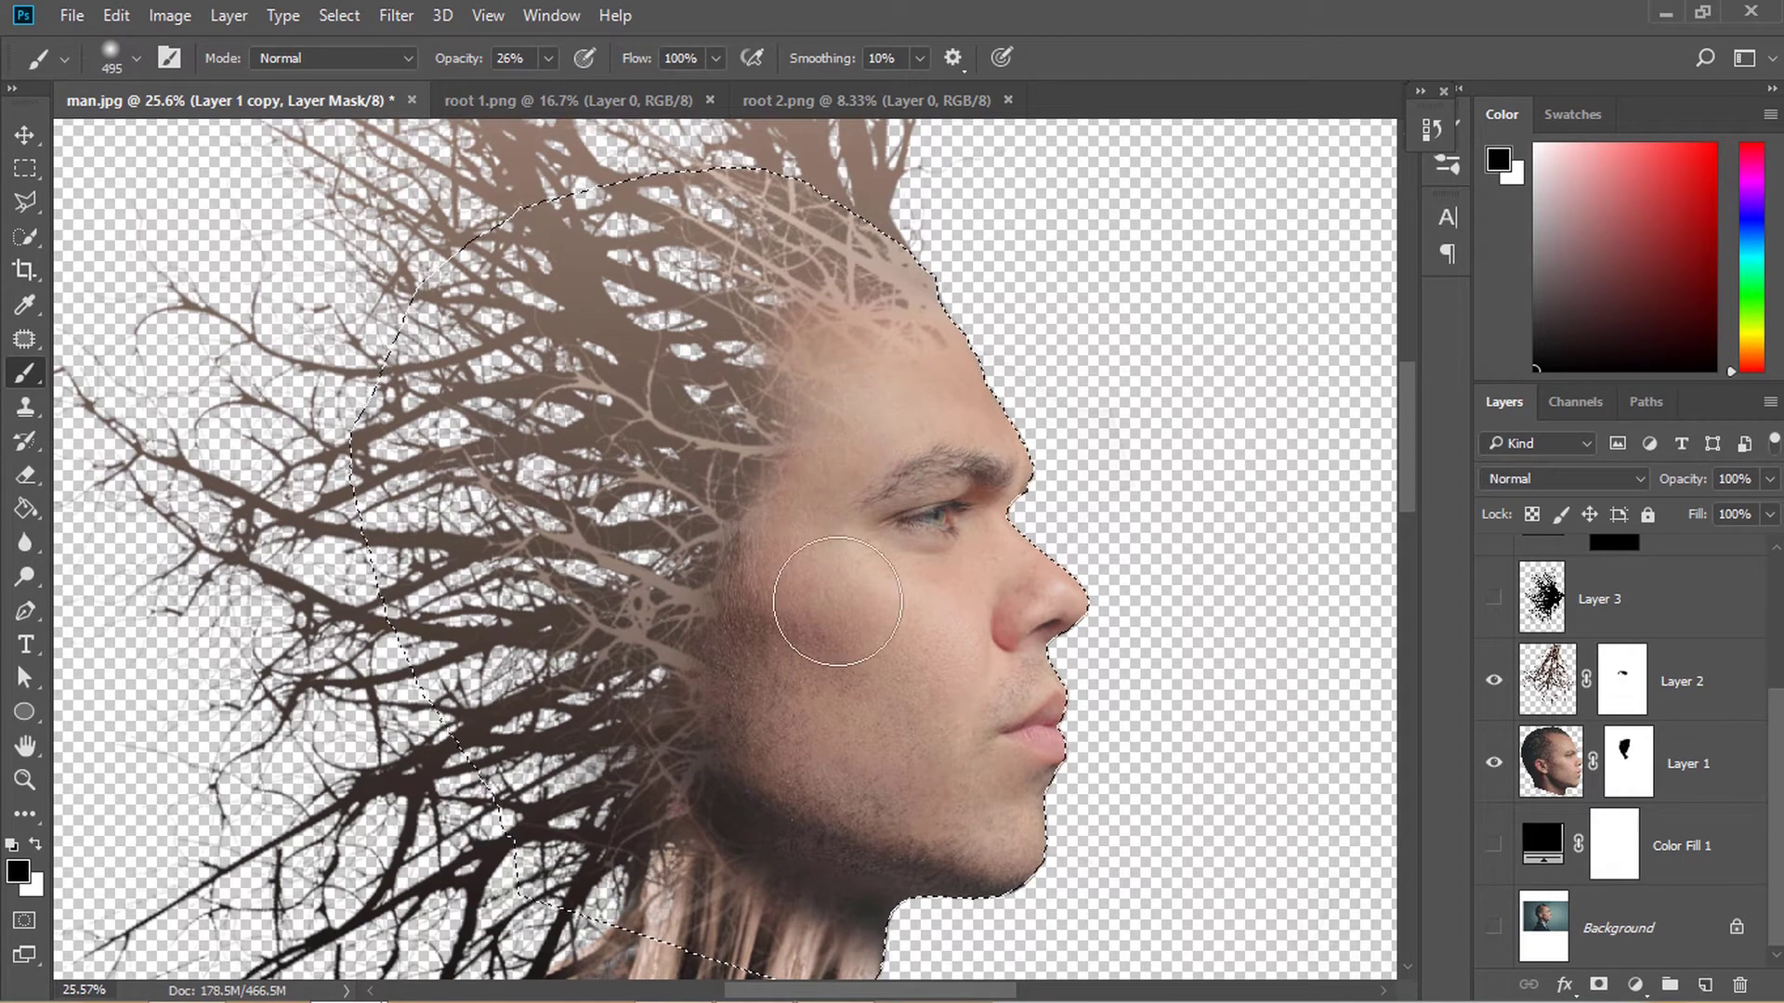
mouse_move(784, 498)
left_mouse_down()
mouse_move(777, 546)
mouse_move(862, 636)
left_mouse_up()
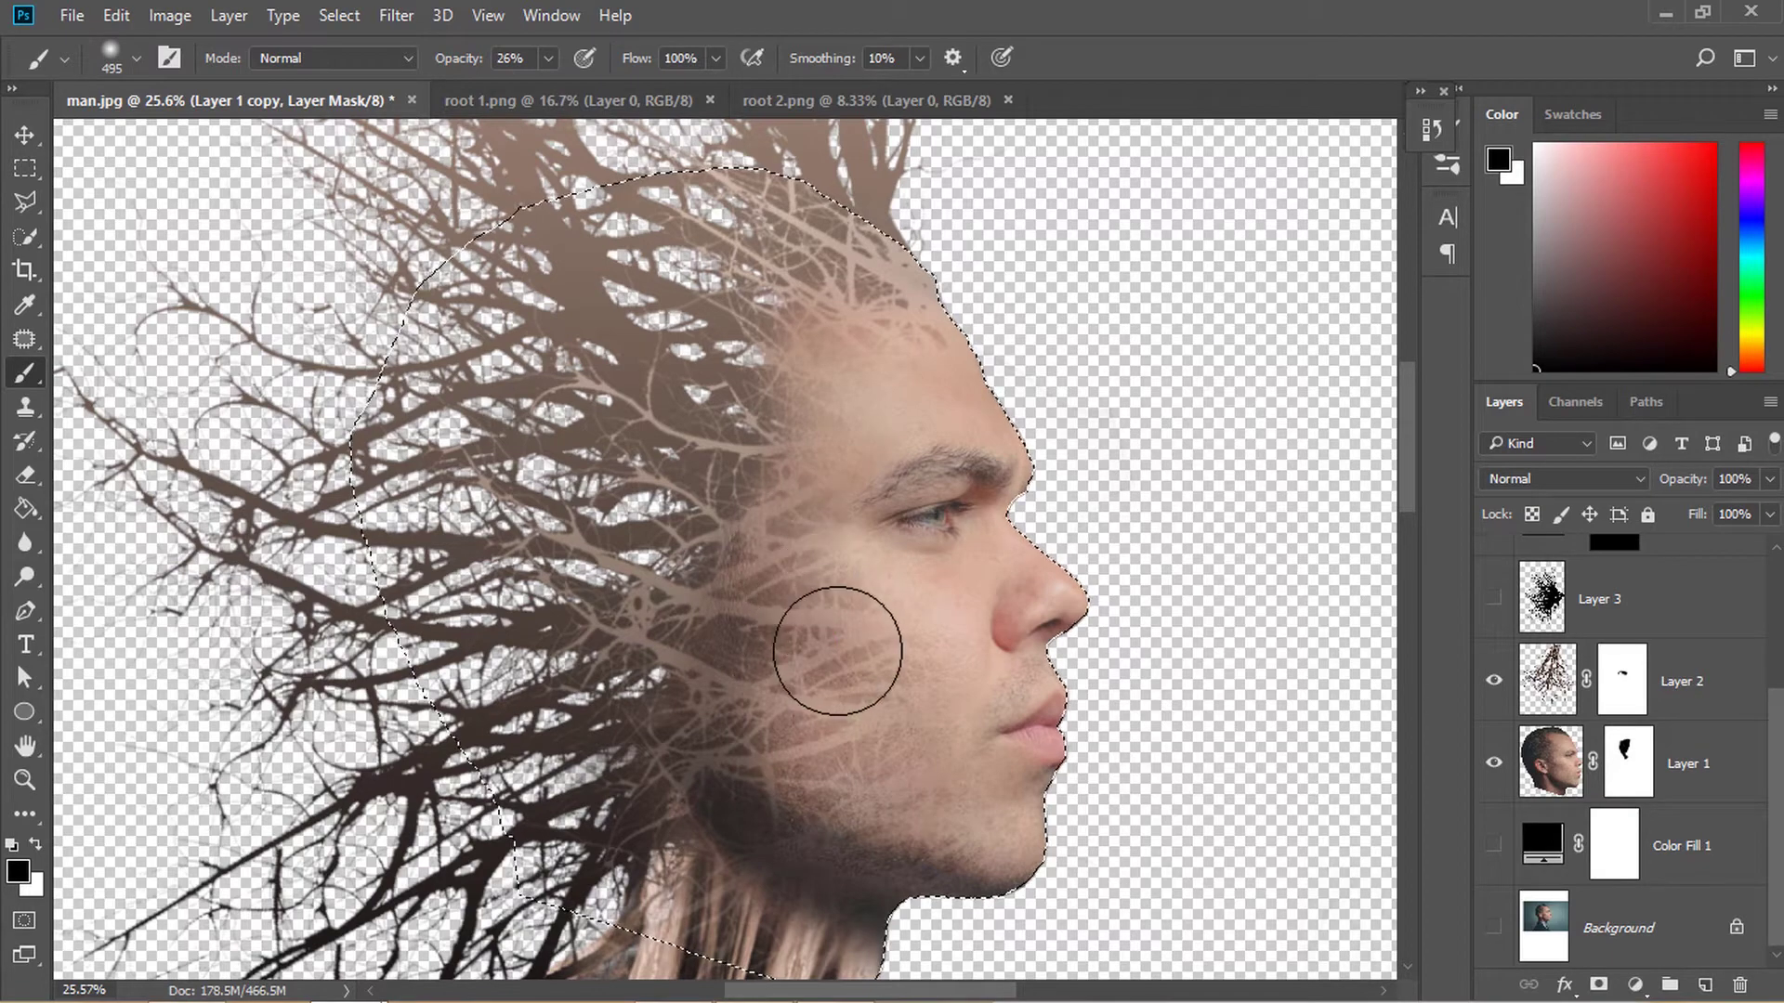
mouse_move(874, 692)
left_mouse_down()
mouse_move(836, 616)
mouse_move(848, 685)
mouse_move(840, 639)
mouse_move(895, 722)
mouse_move(920, 642)
mouse_move(873, 725)
left_mouse_up()
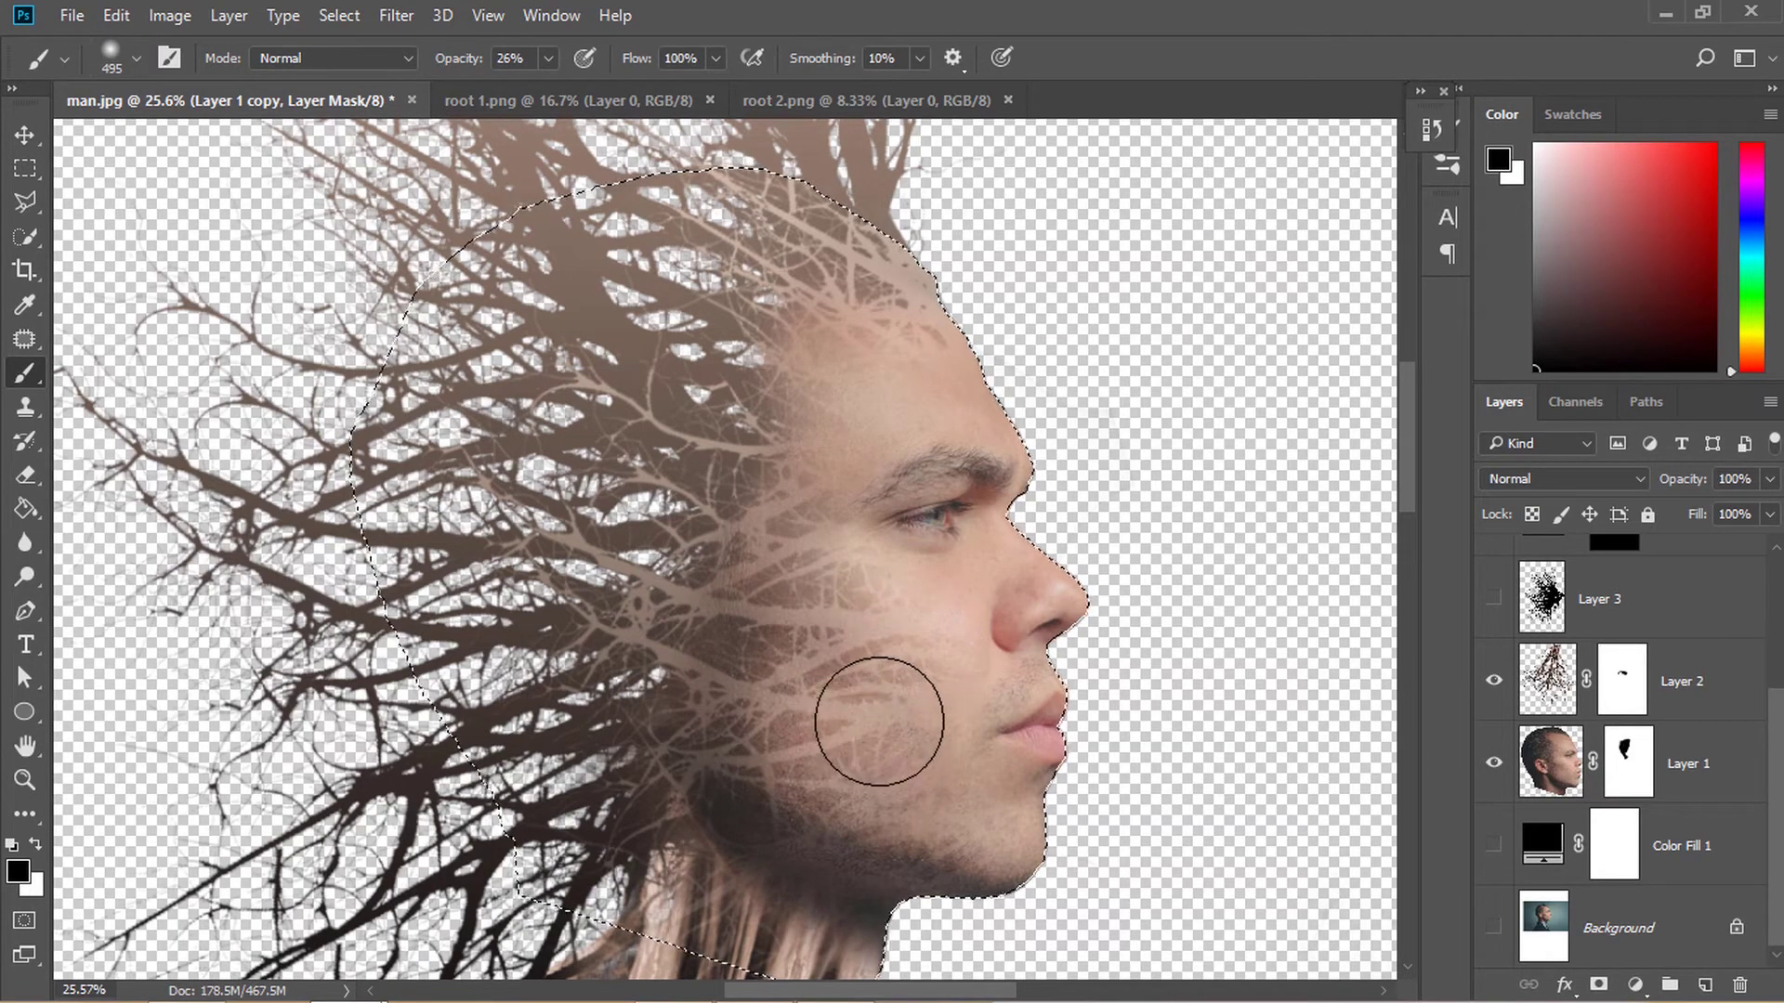
mouse_move(775, 505)
left_mouse_down()
mouse_move(798, 406)
mouse_move(900, 403)
mouse_move(840, 396)
mouse_move(878, 379)
mouse_move(967, 387)
left_mouse_up()
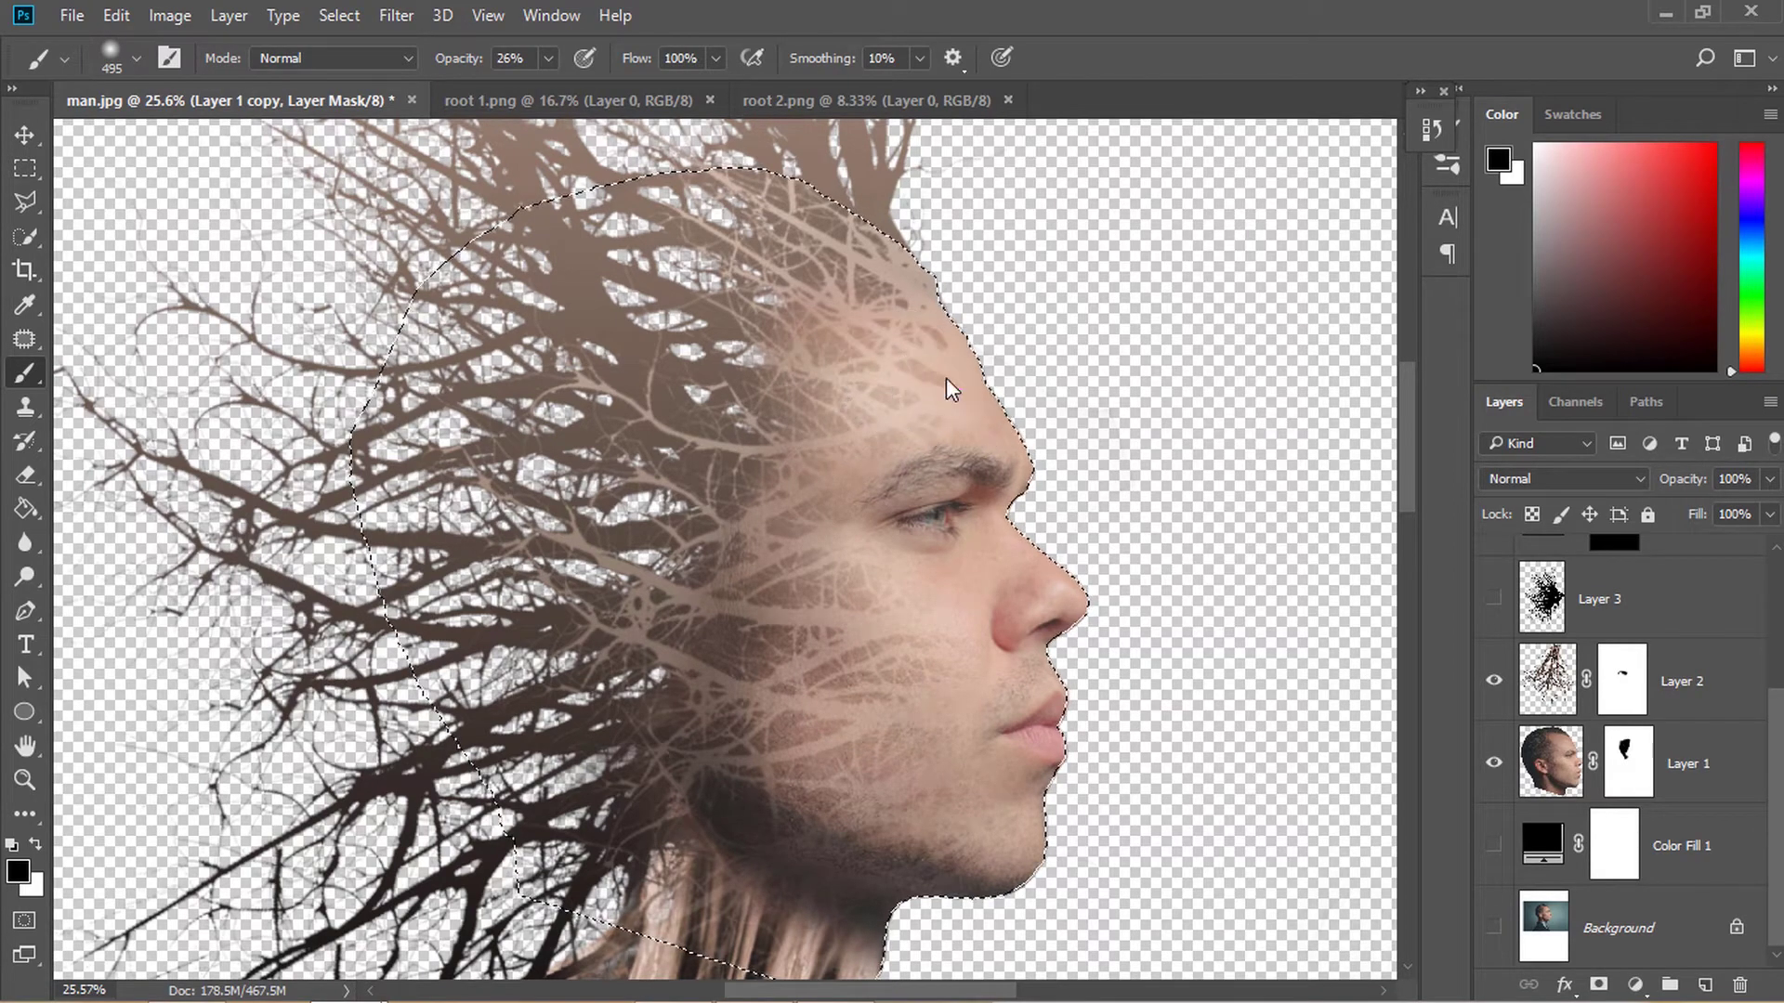
Continue masking Layer 1 copy with the 26% opacity black brush to bring the roots through the temple, jaw and lower cheek
left_click_drag(716, 654, 750, 685)
key("alt")
mouse_move(850, 792)
left_mouse_down()
mouse_move(867, 716)
mouse_move(797, 657)
mouse_move(892, 729)
left_mouse_up()
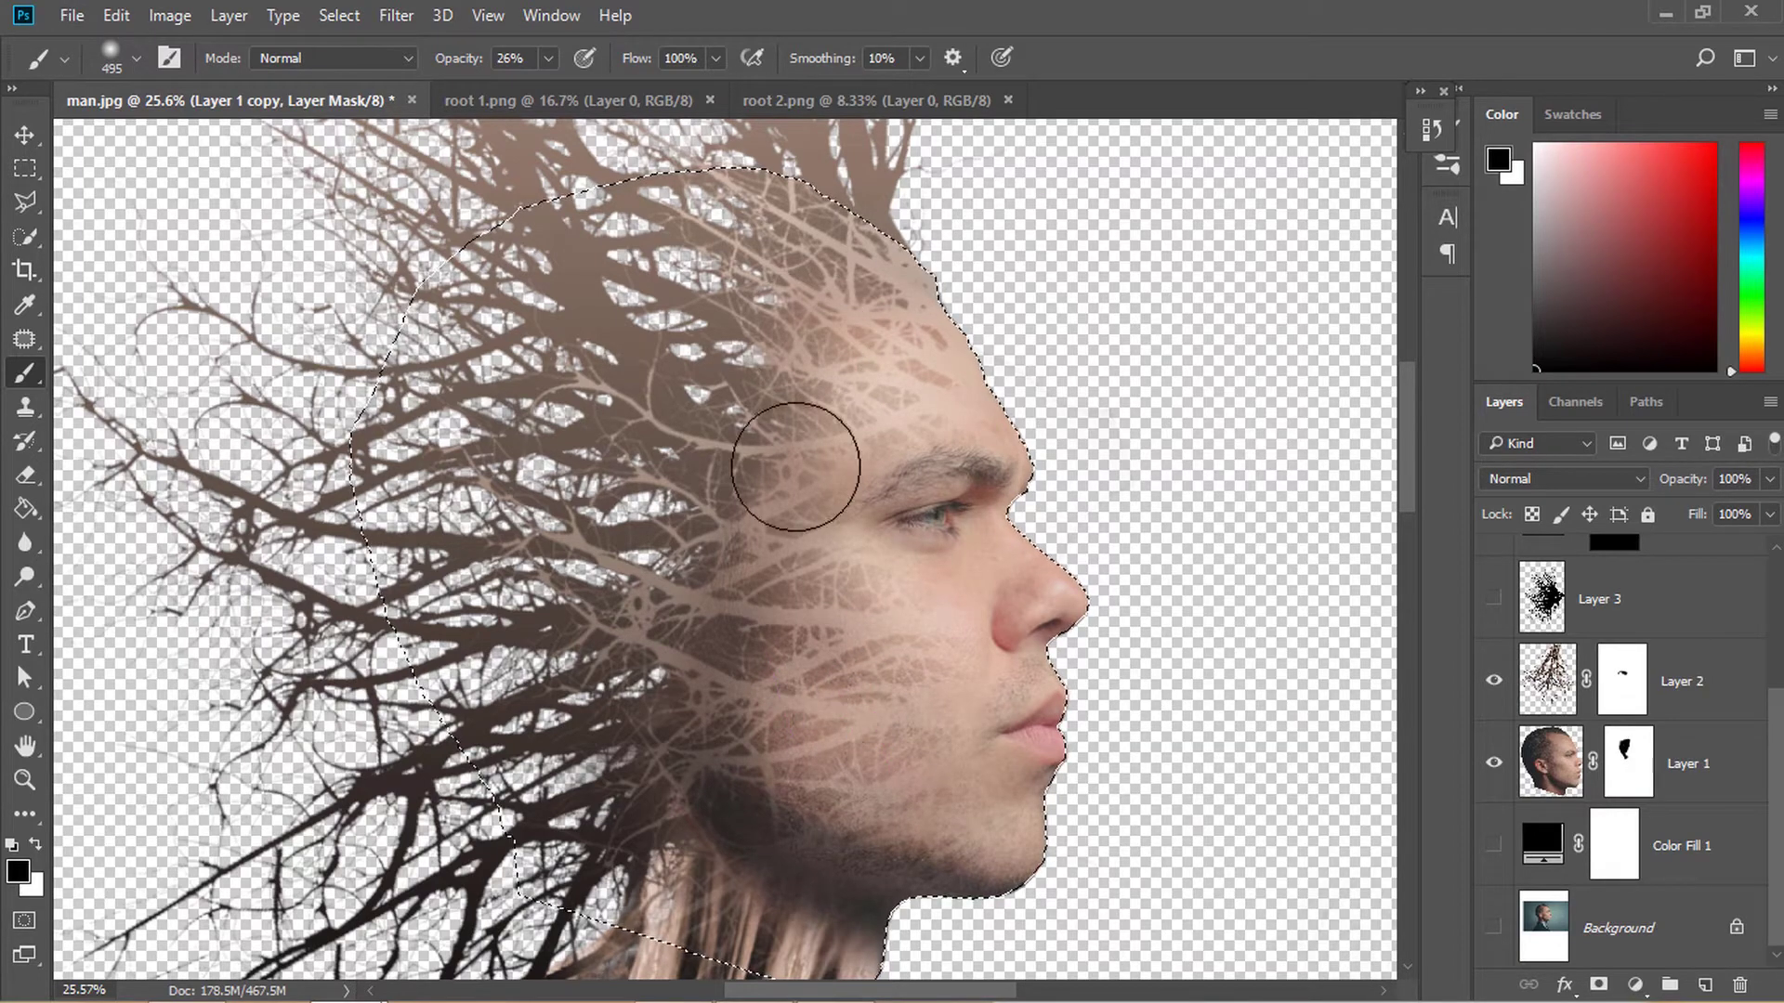
mouse_move(815, 394)
left_mouse_down()
mouse_move(856, 350)
mouse_move(773, 483)
left_mouse_up()
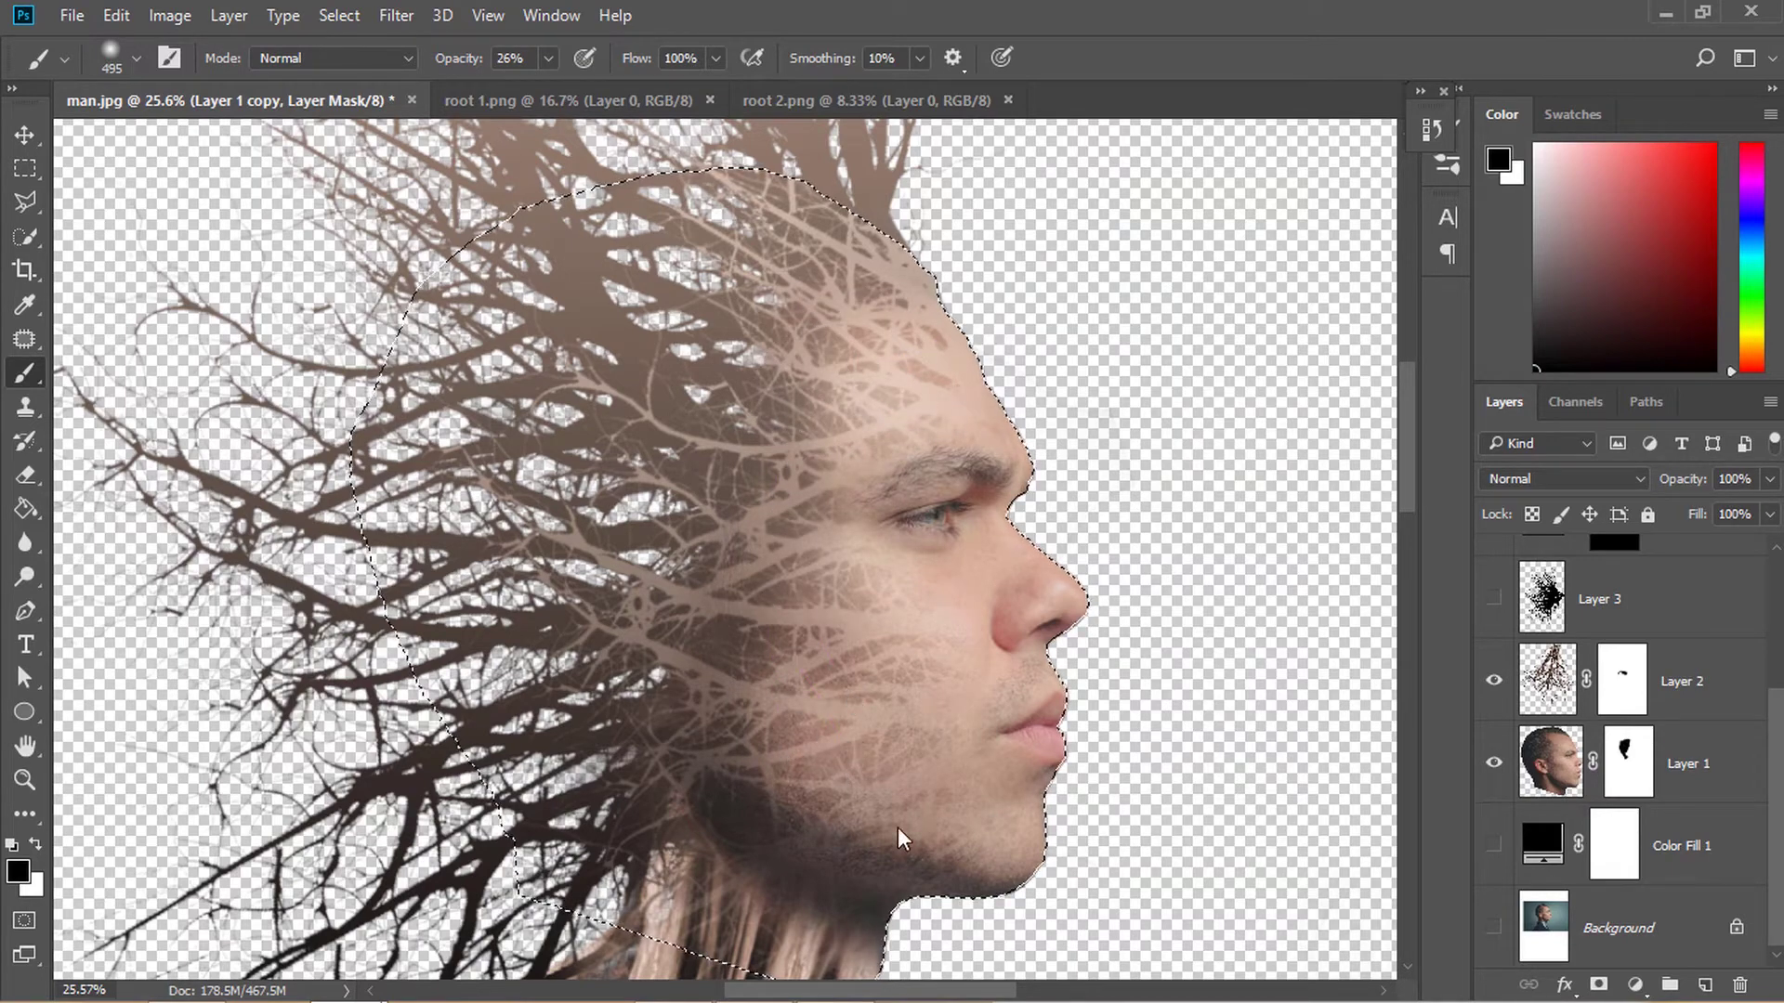
left_click_drag(919, 842, 897, 816)
mouse_move(801, 689)
left_mouse_down()
mouse_move(764, 668)
mouse_move(834, 741)
mouse_move(759, 692)
mouse_move(769, 774)
left_mouse_up()
scroll(818, 693, "down", 3)
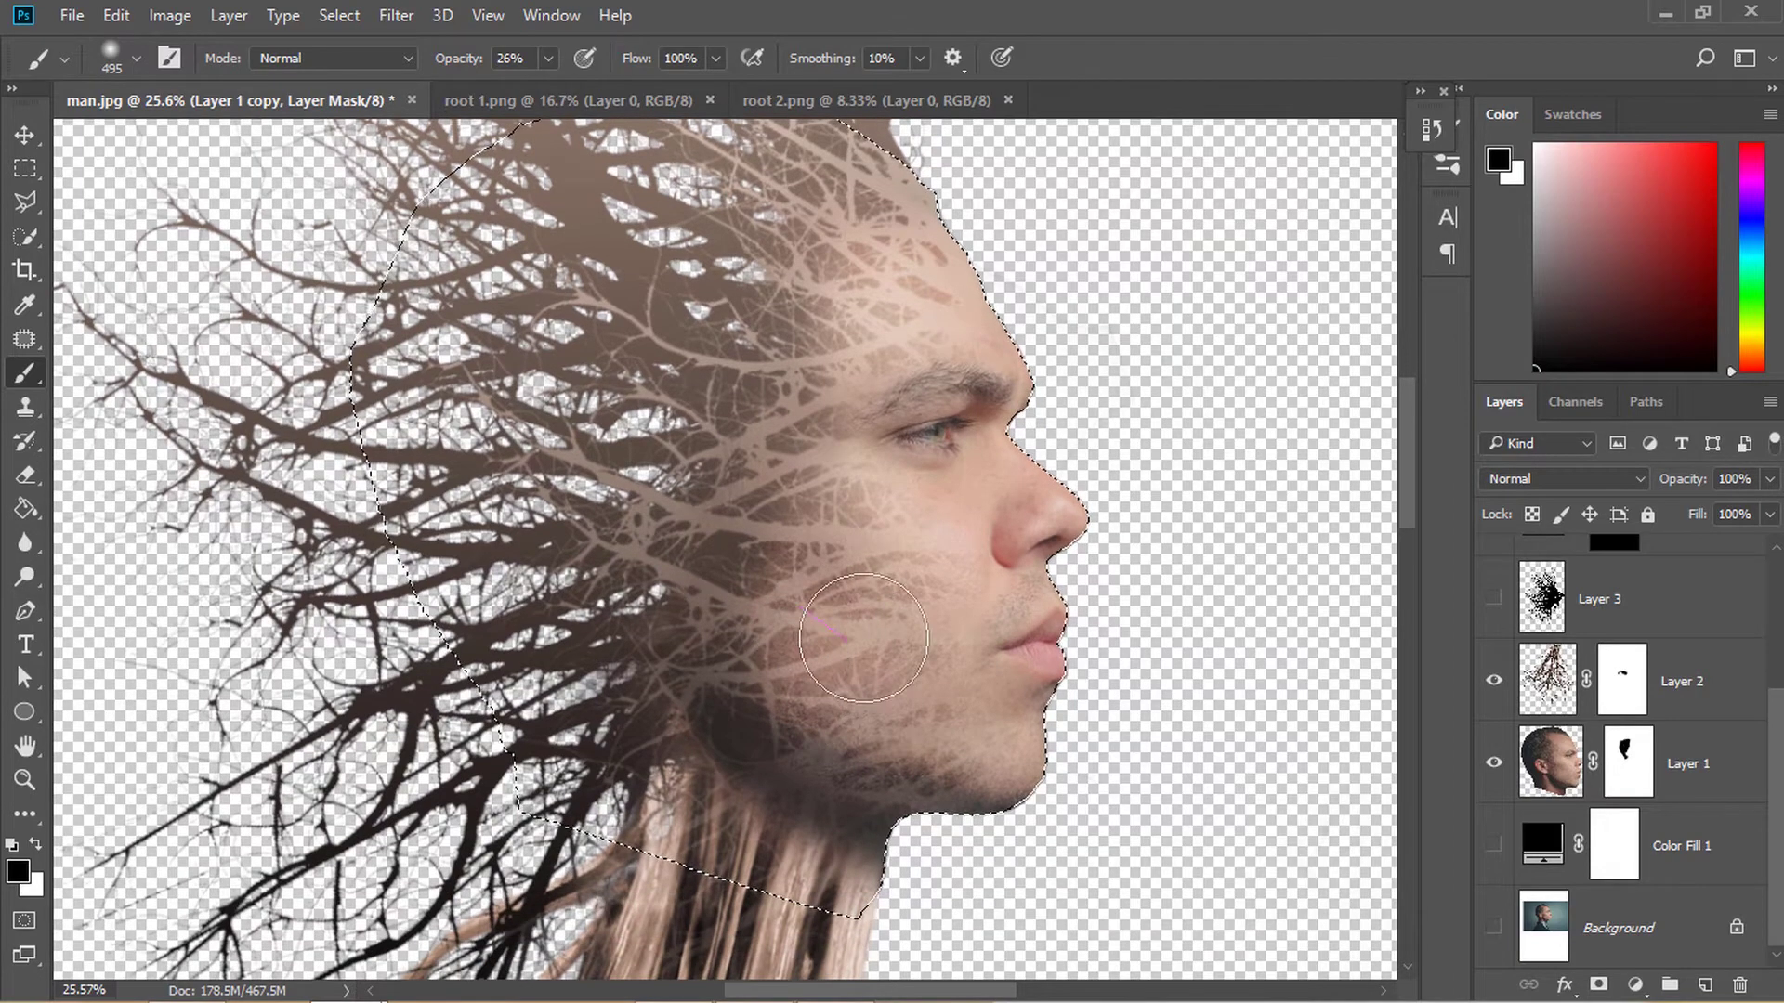
Deselect the head and check the blend of face and roots across the whole figure
scroll(846, 641, "down", 1)
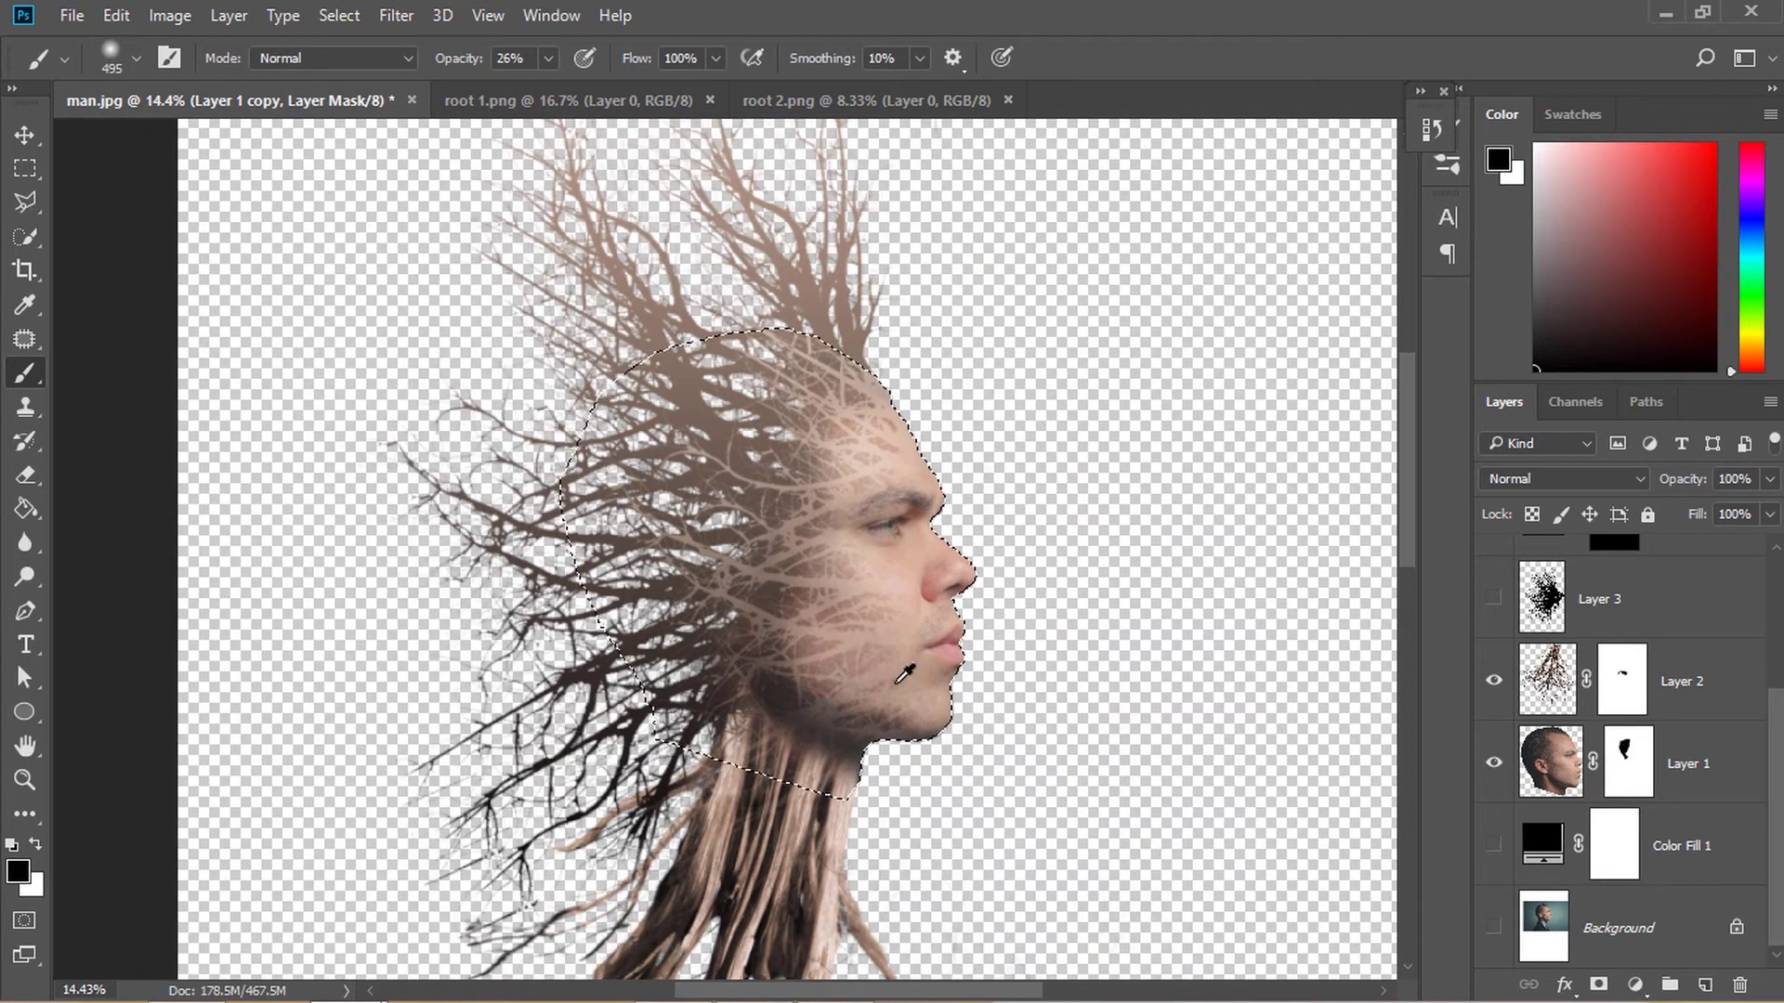
scroll(929, 687, "down", 1)
key("v")
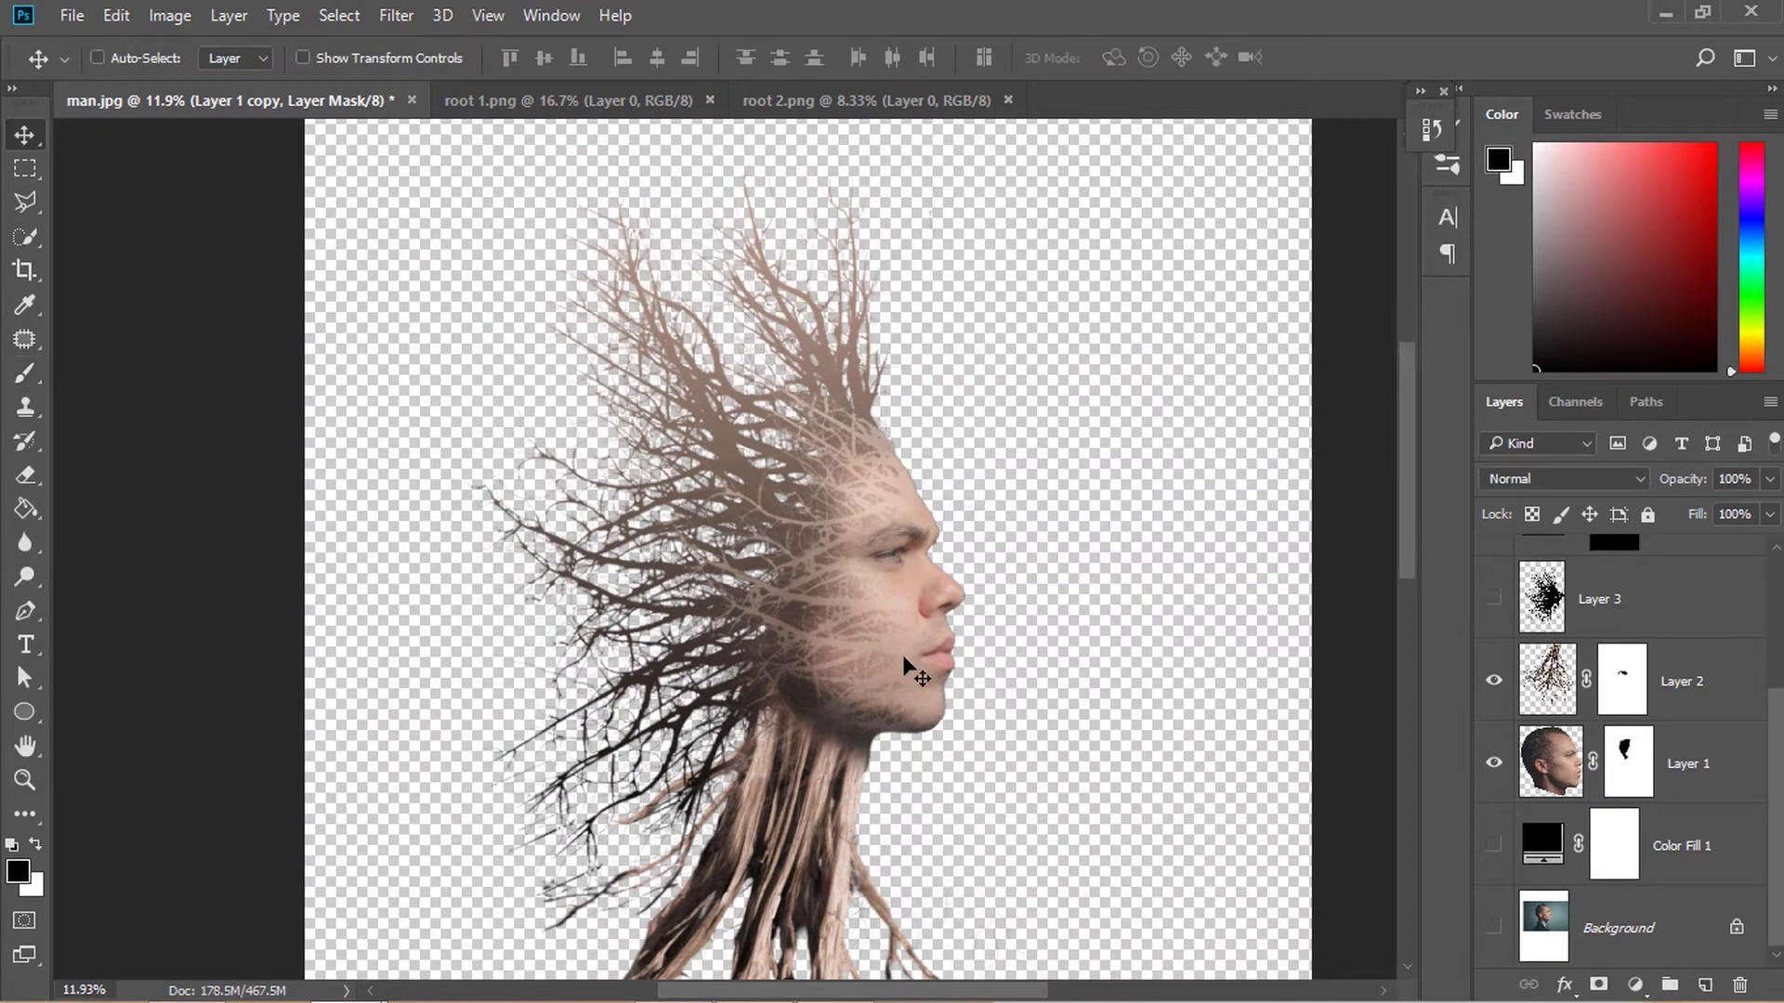
key("ctrl+d")
scroll(897, 618, "down", 3)
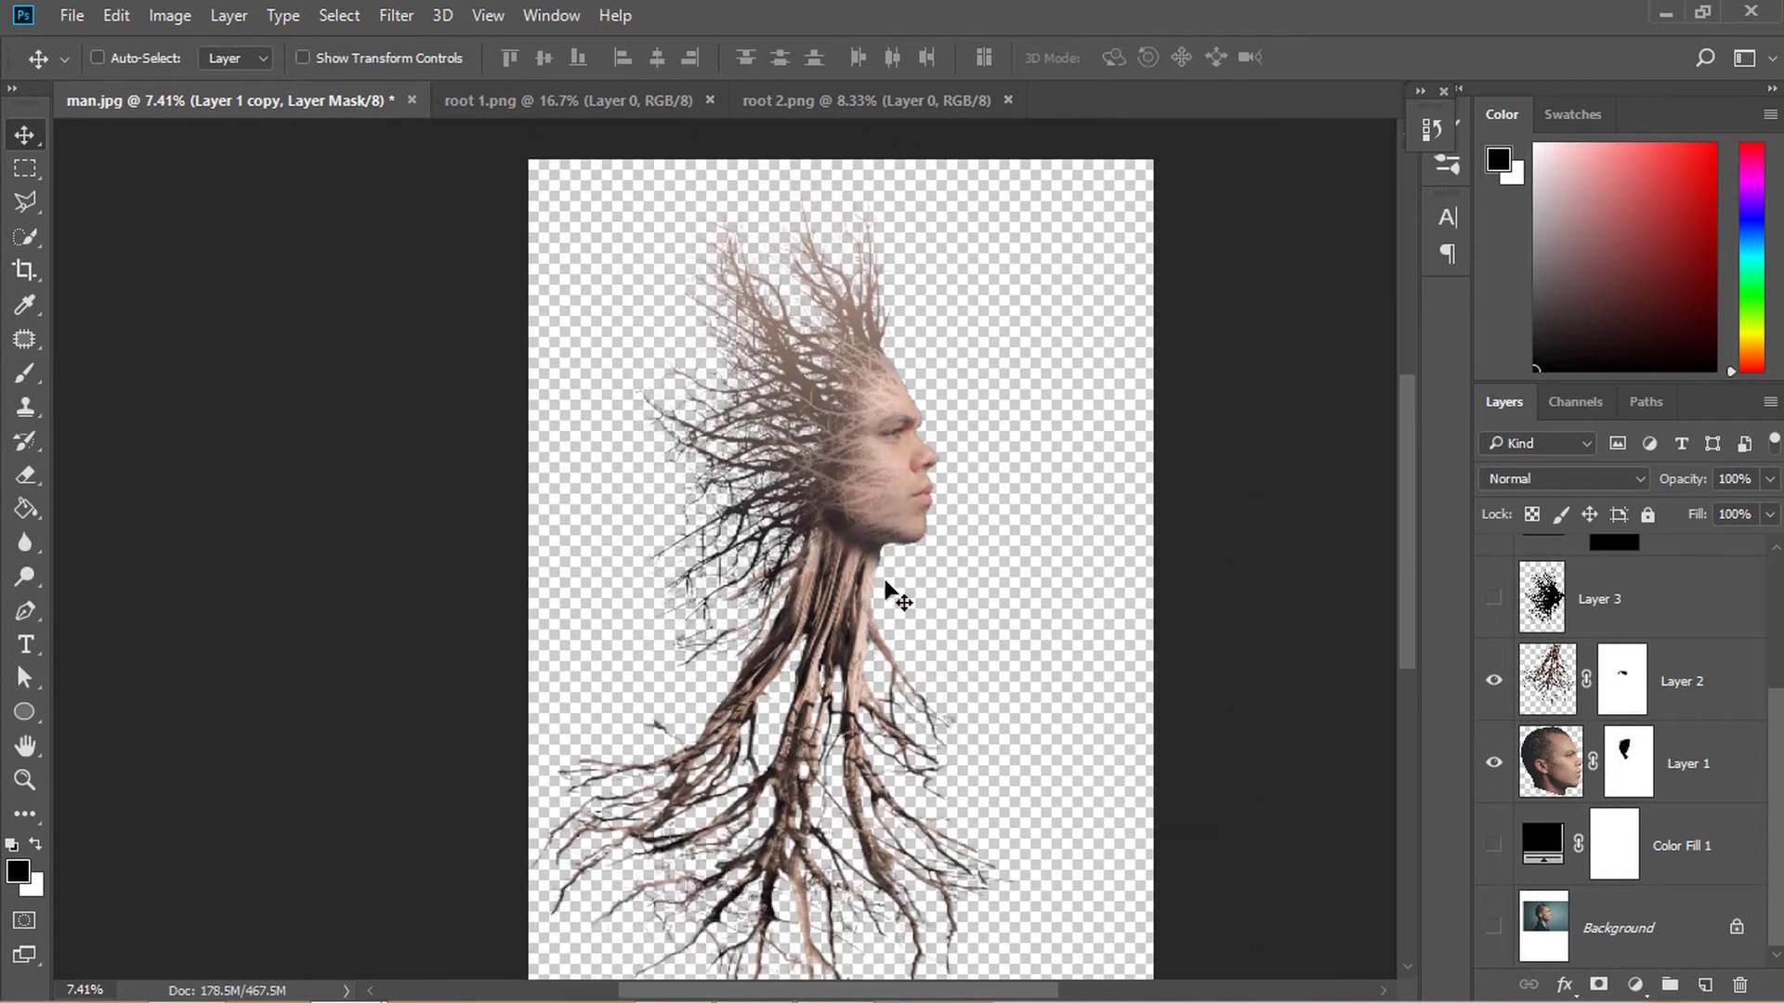
scroll(889, 586, "up", 2)
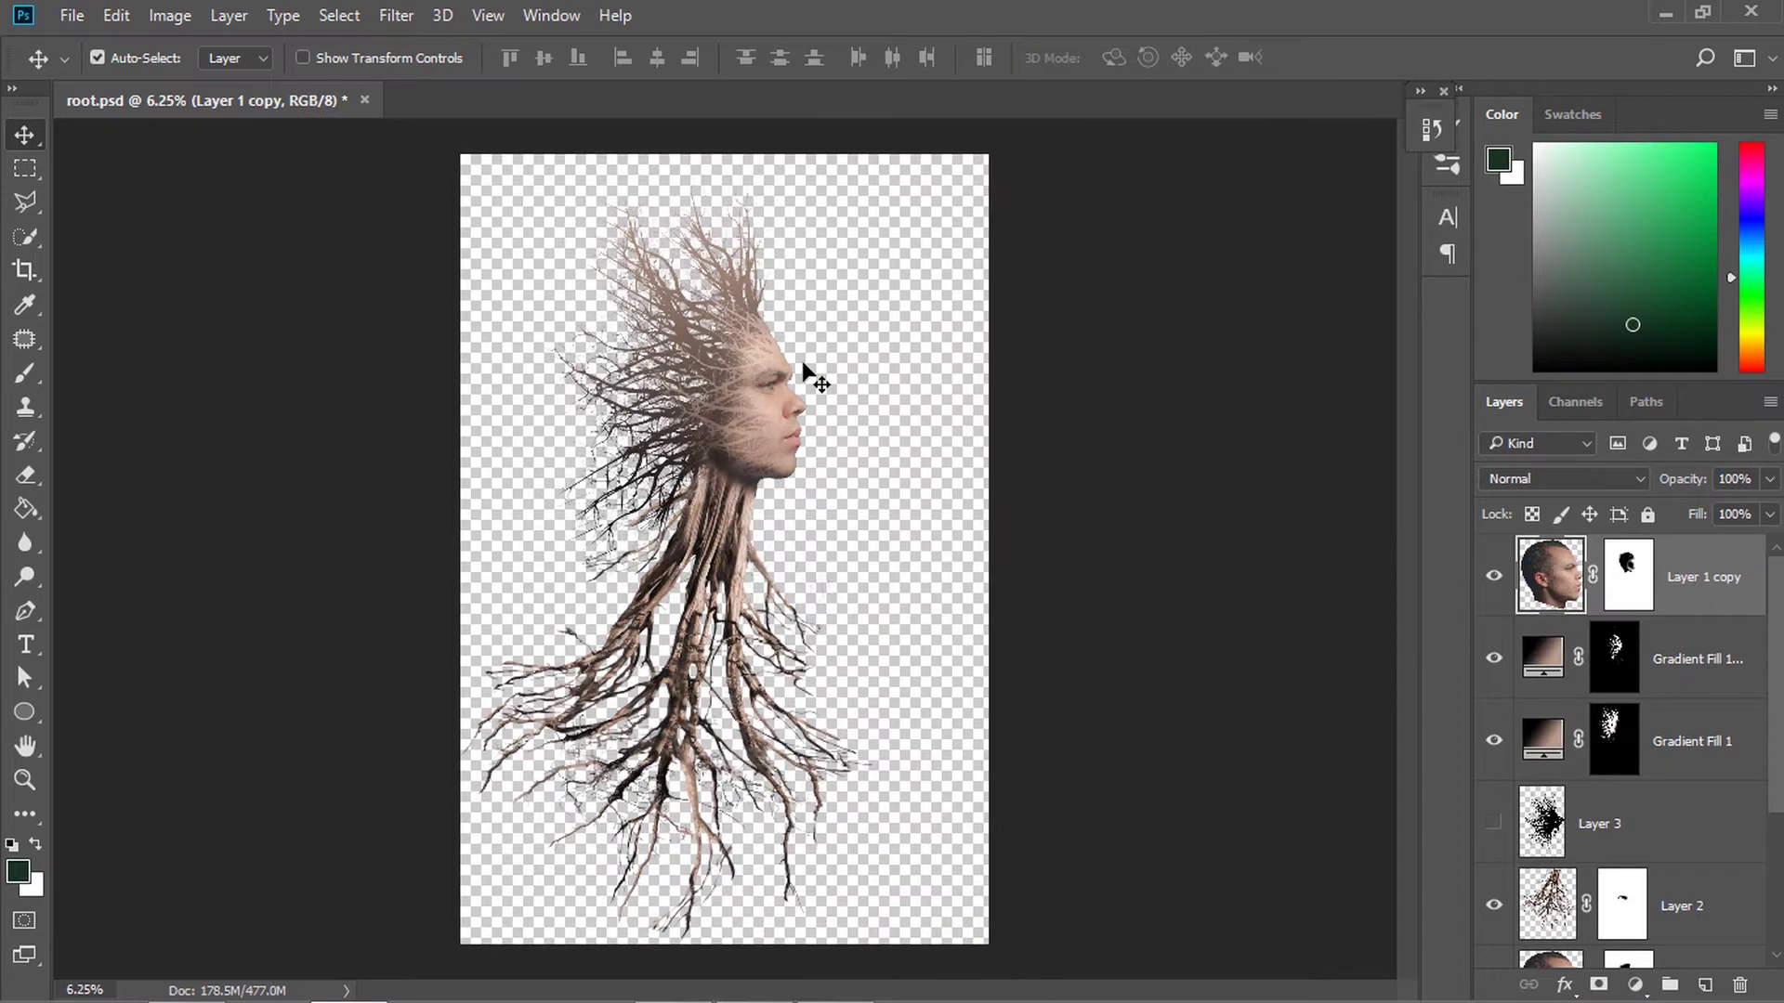
Stamp all visible layers into a new layer on top and show the Color Fill 1 layer again
key("ctrl+alt+shift+e")
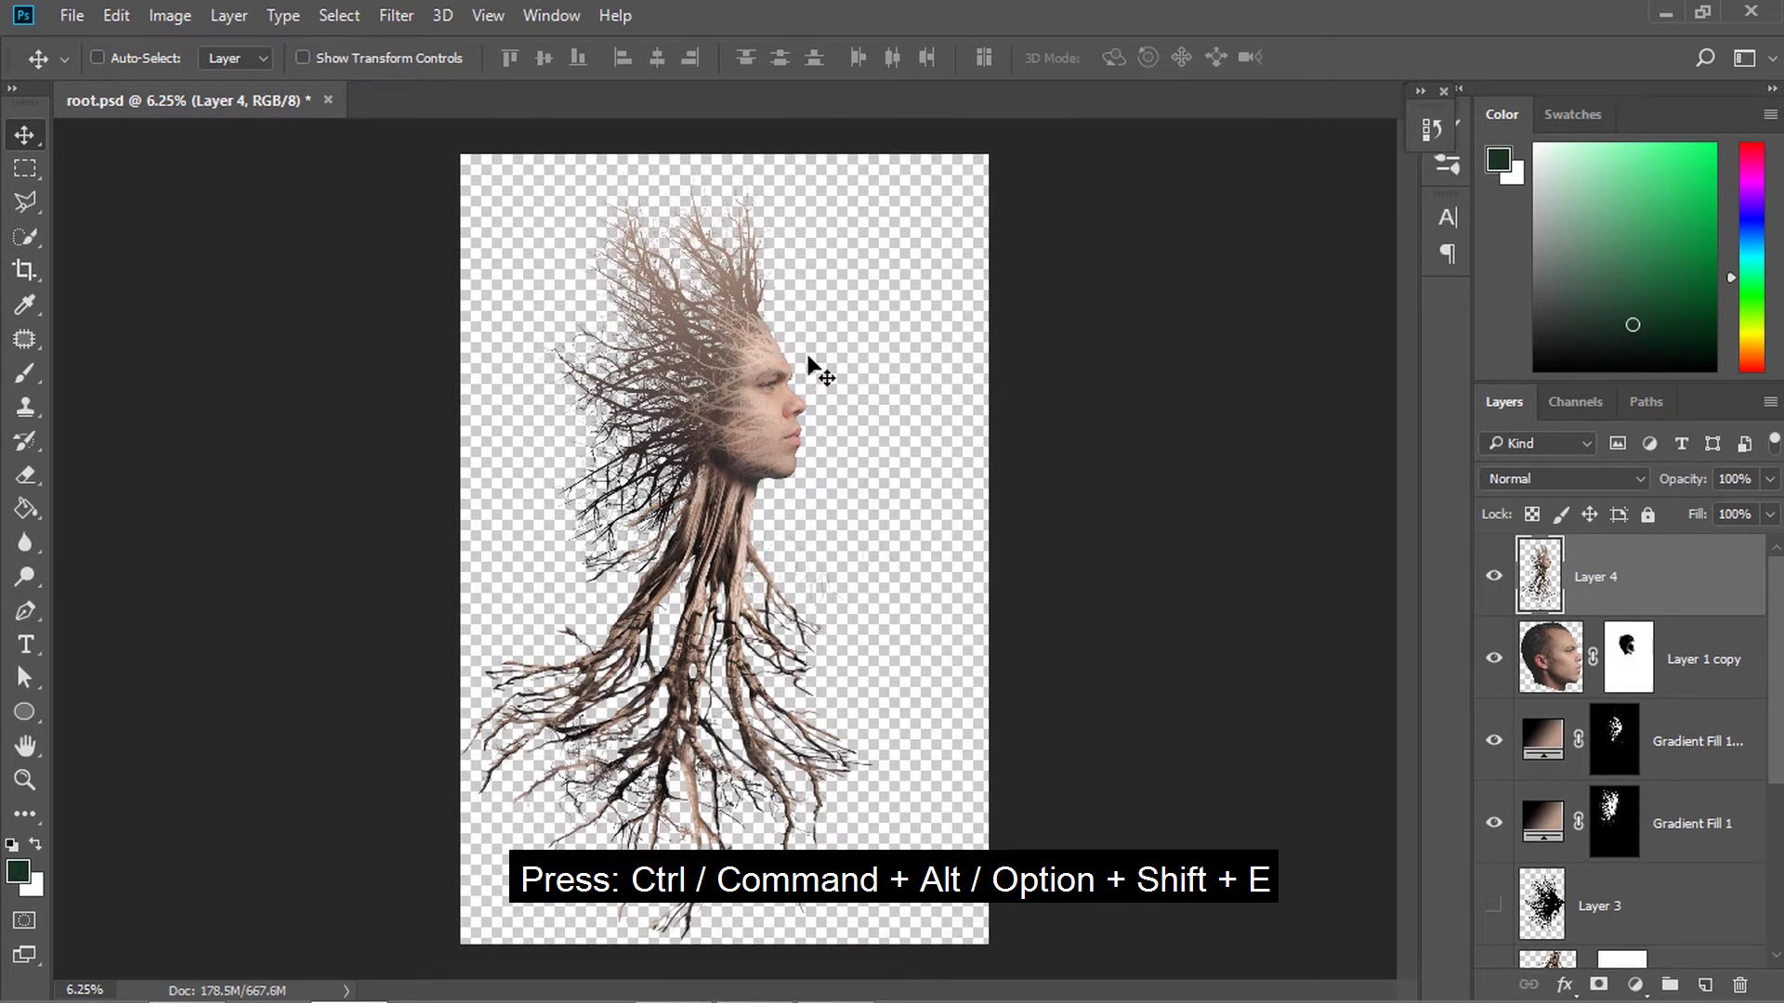
scroll(1570, 830, "down", 3)
left_click(1493, 845)
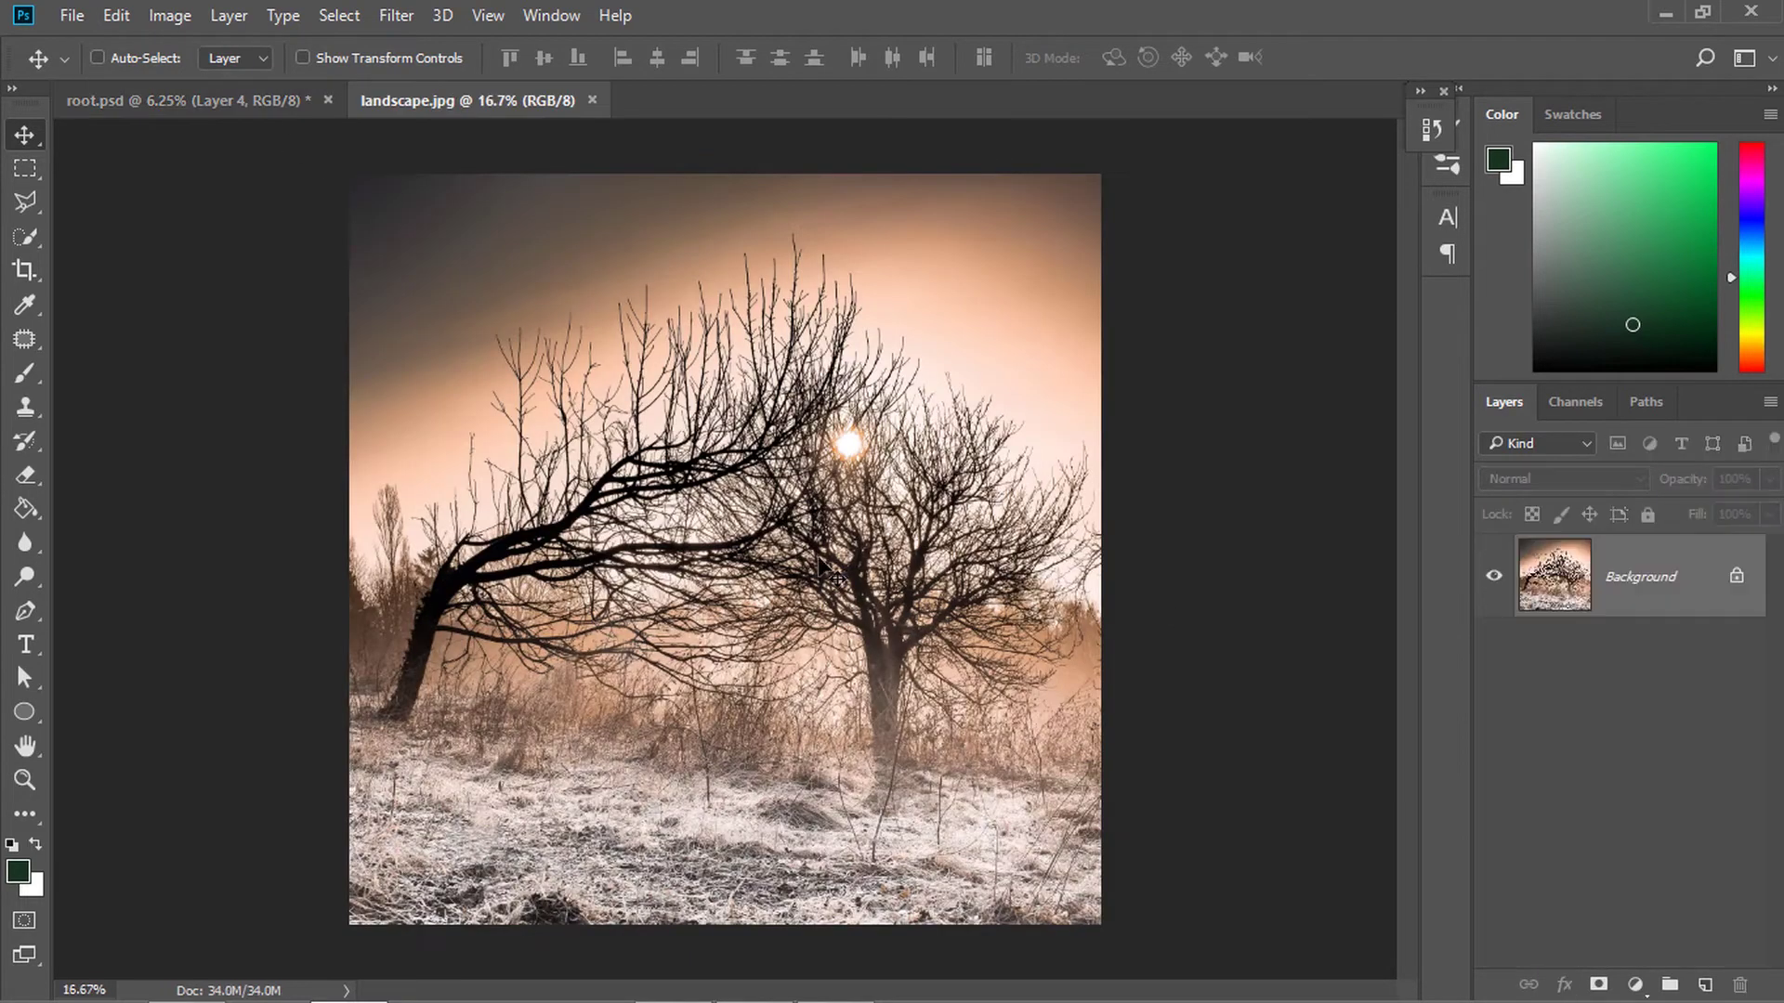
Bring the landscape.jpg image into root.psd as a new layer and align it over the head at 43% opacity
left_click_drag(509, 337, 746, 404)
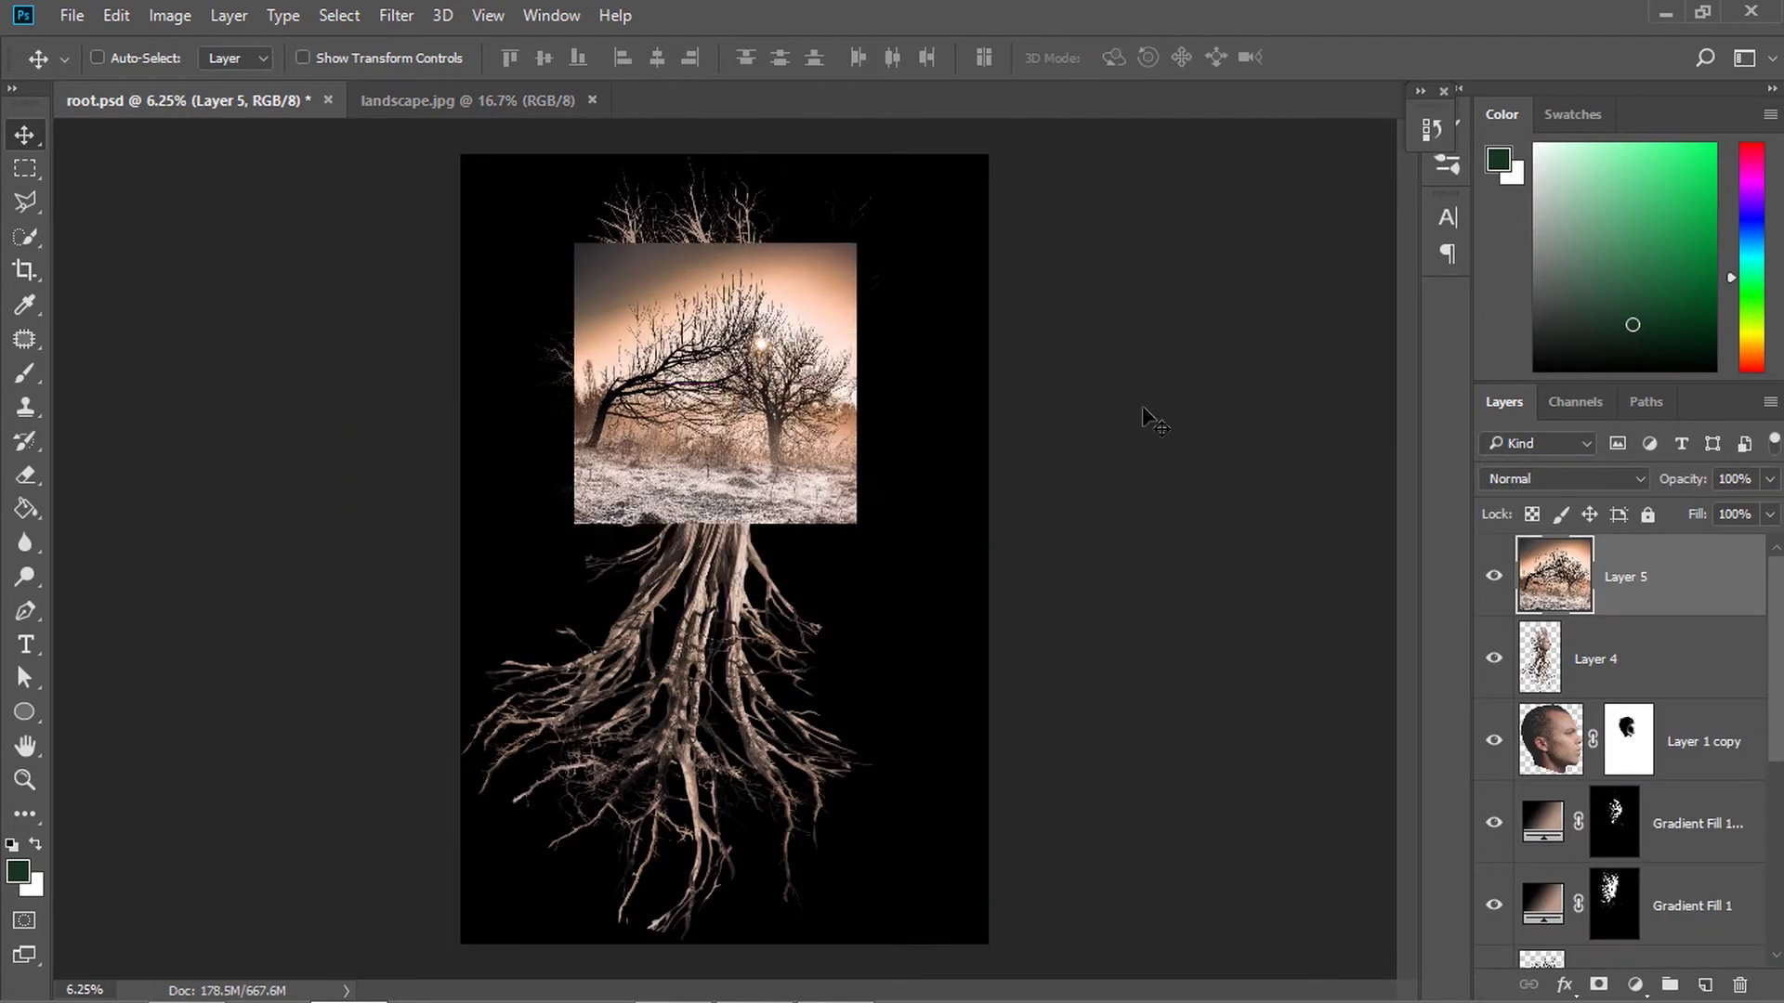
left_click(1770, 478)
left_click_drag(1744, 511, 1708, 509)
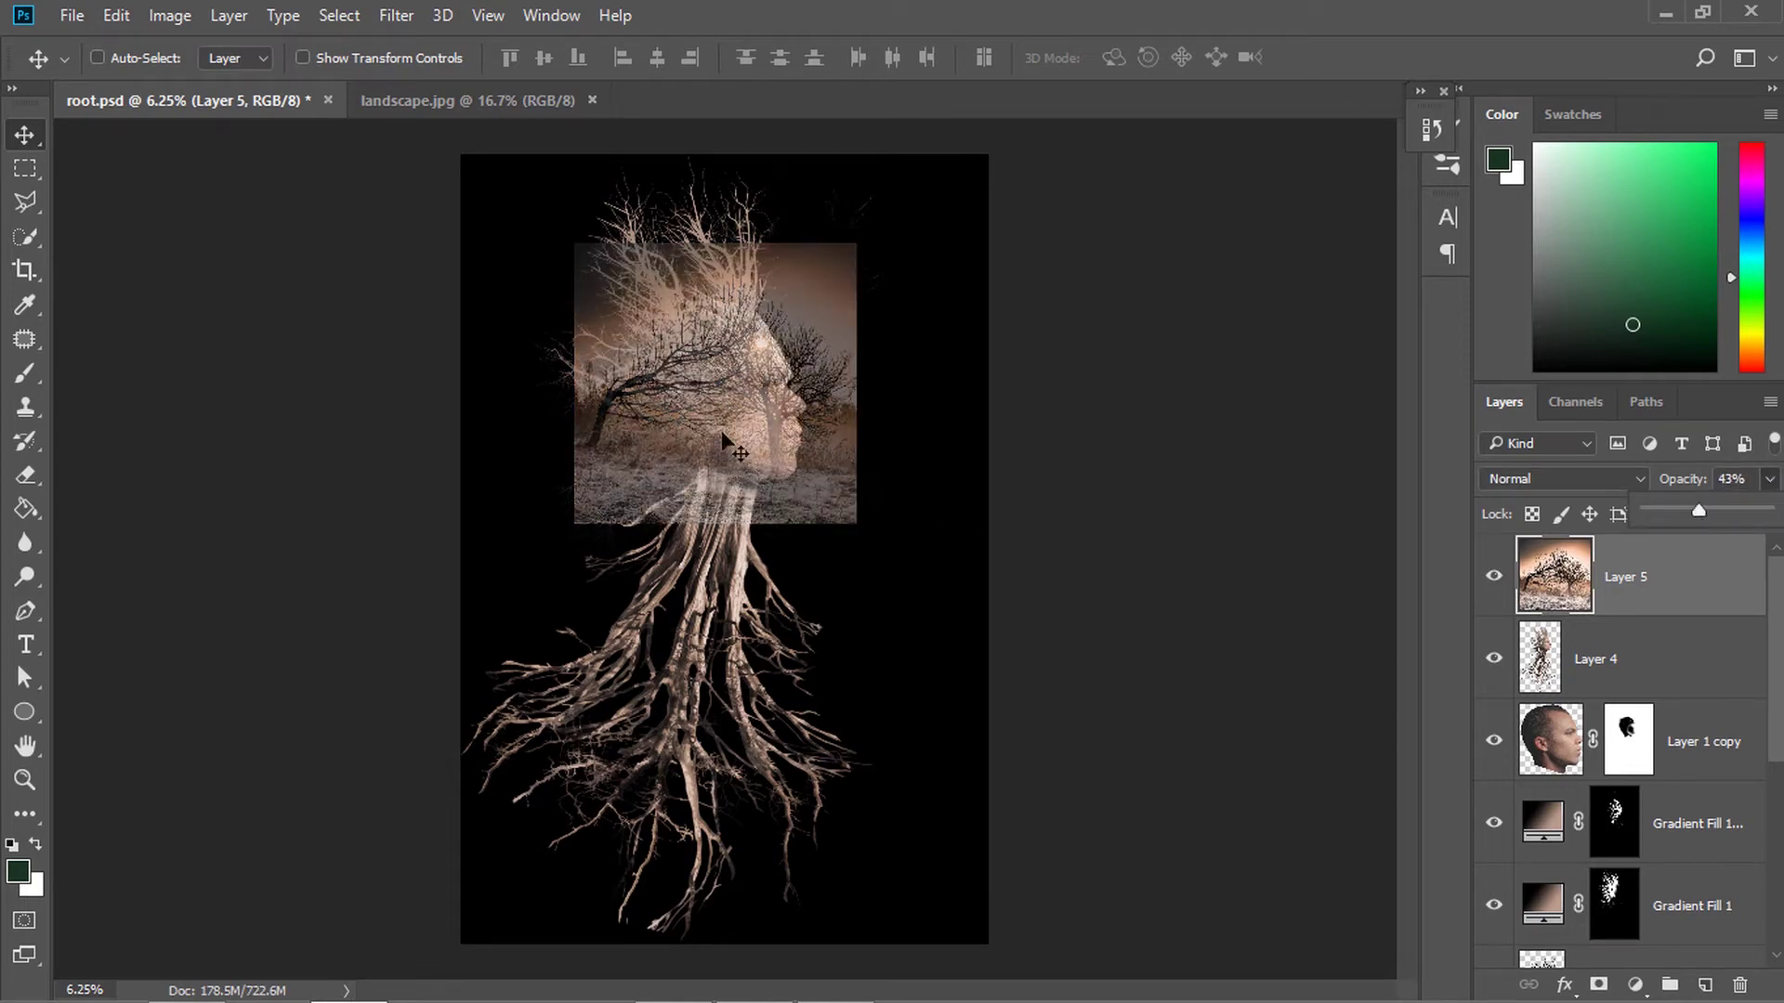
left_click_drag(721, 431, 757, 478)
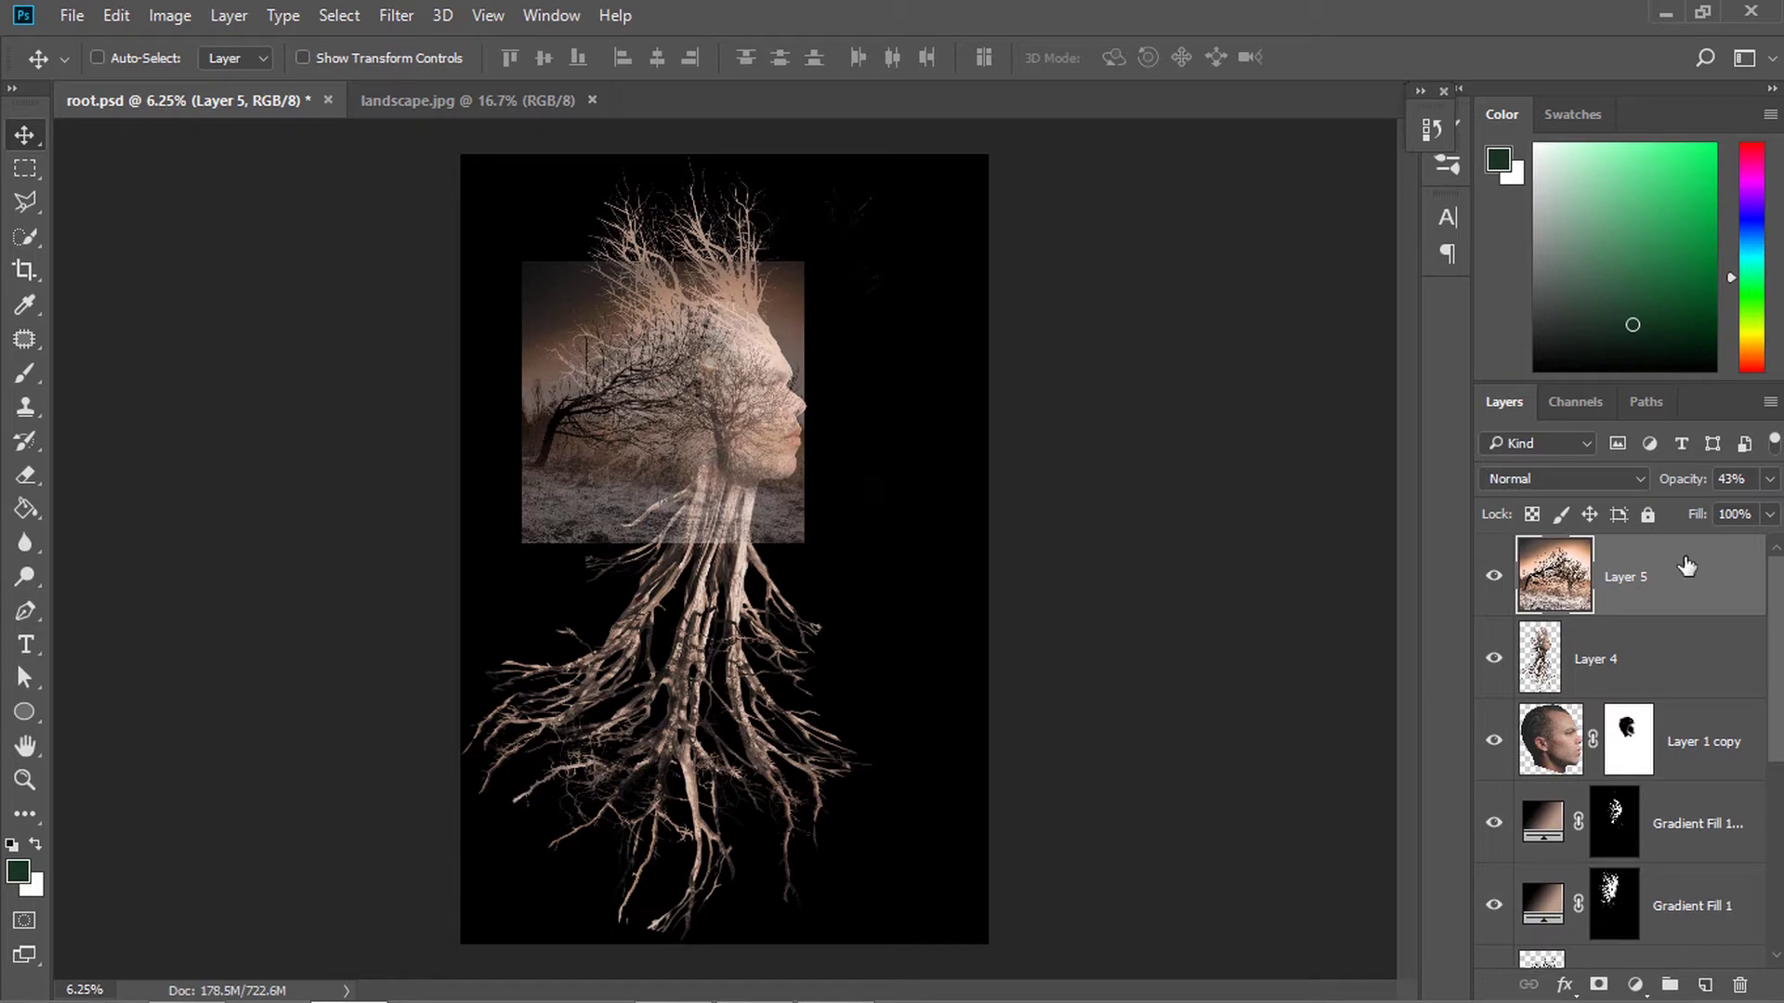
Set the landscape layer's opacity to 100% and load Layer 4's pixels as a selection
left_click(1769, 479)
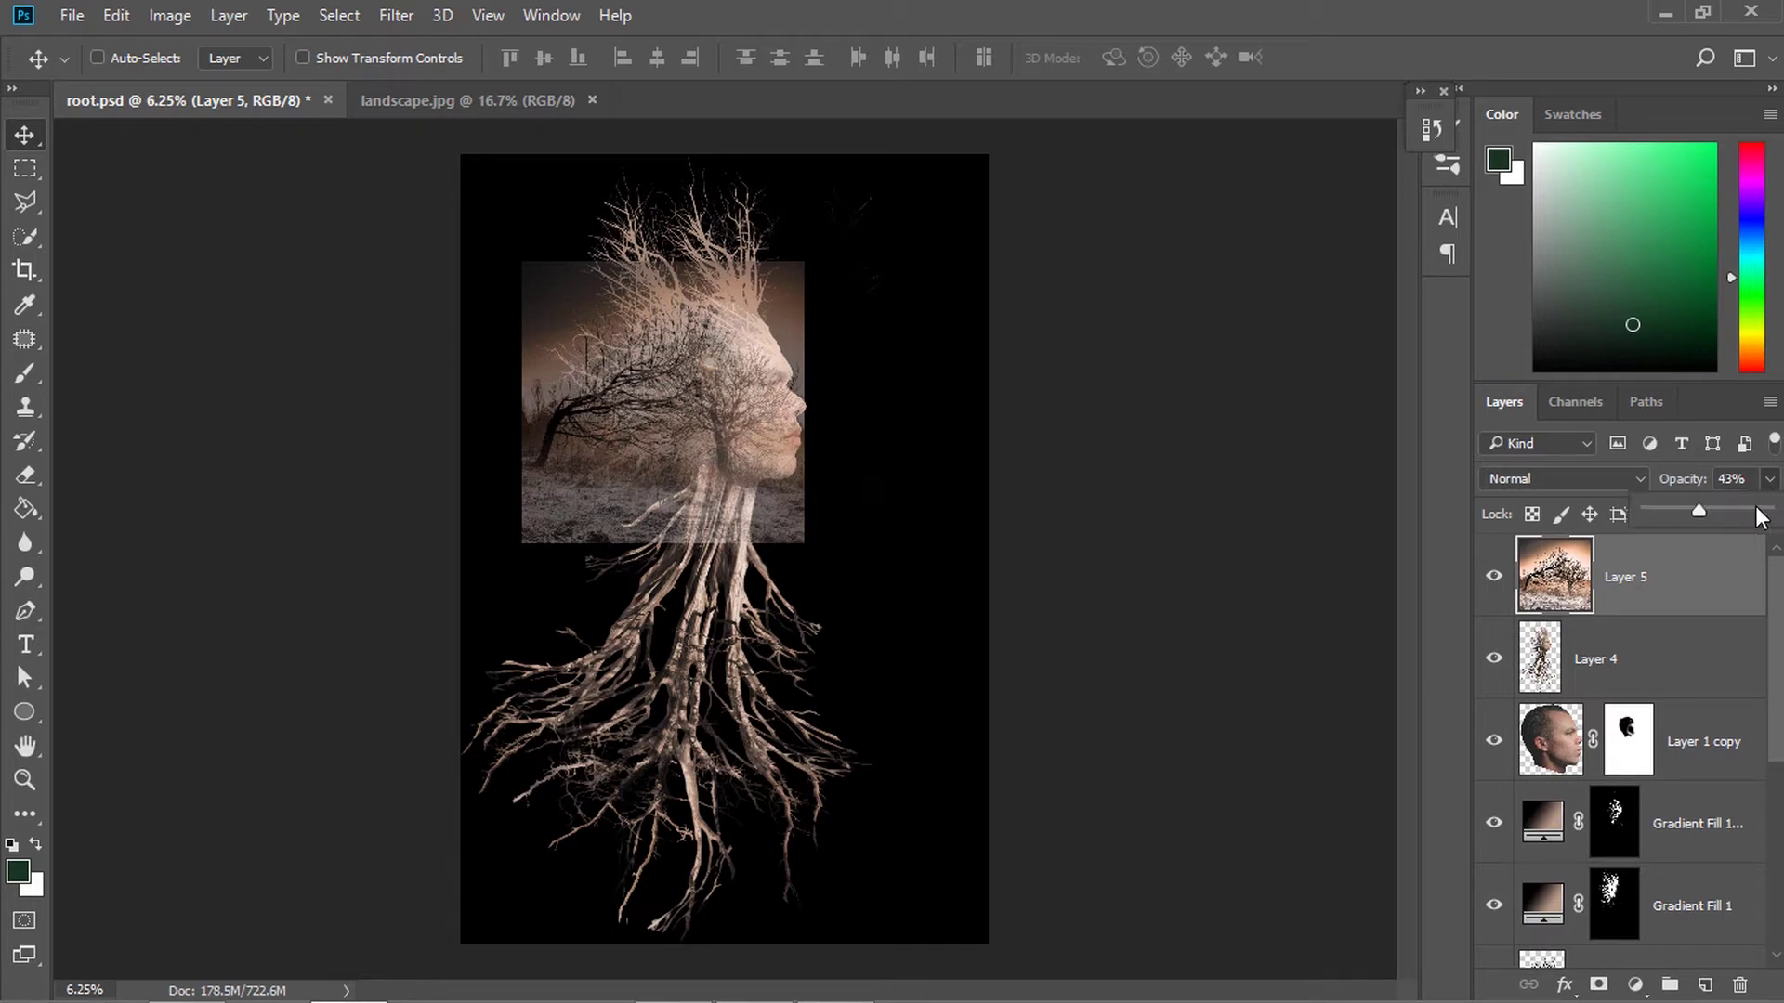
left_click_drag(1759, 517, 1769, 514)
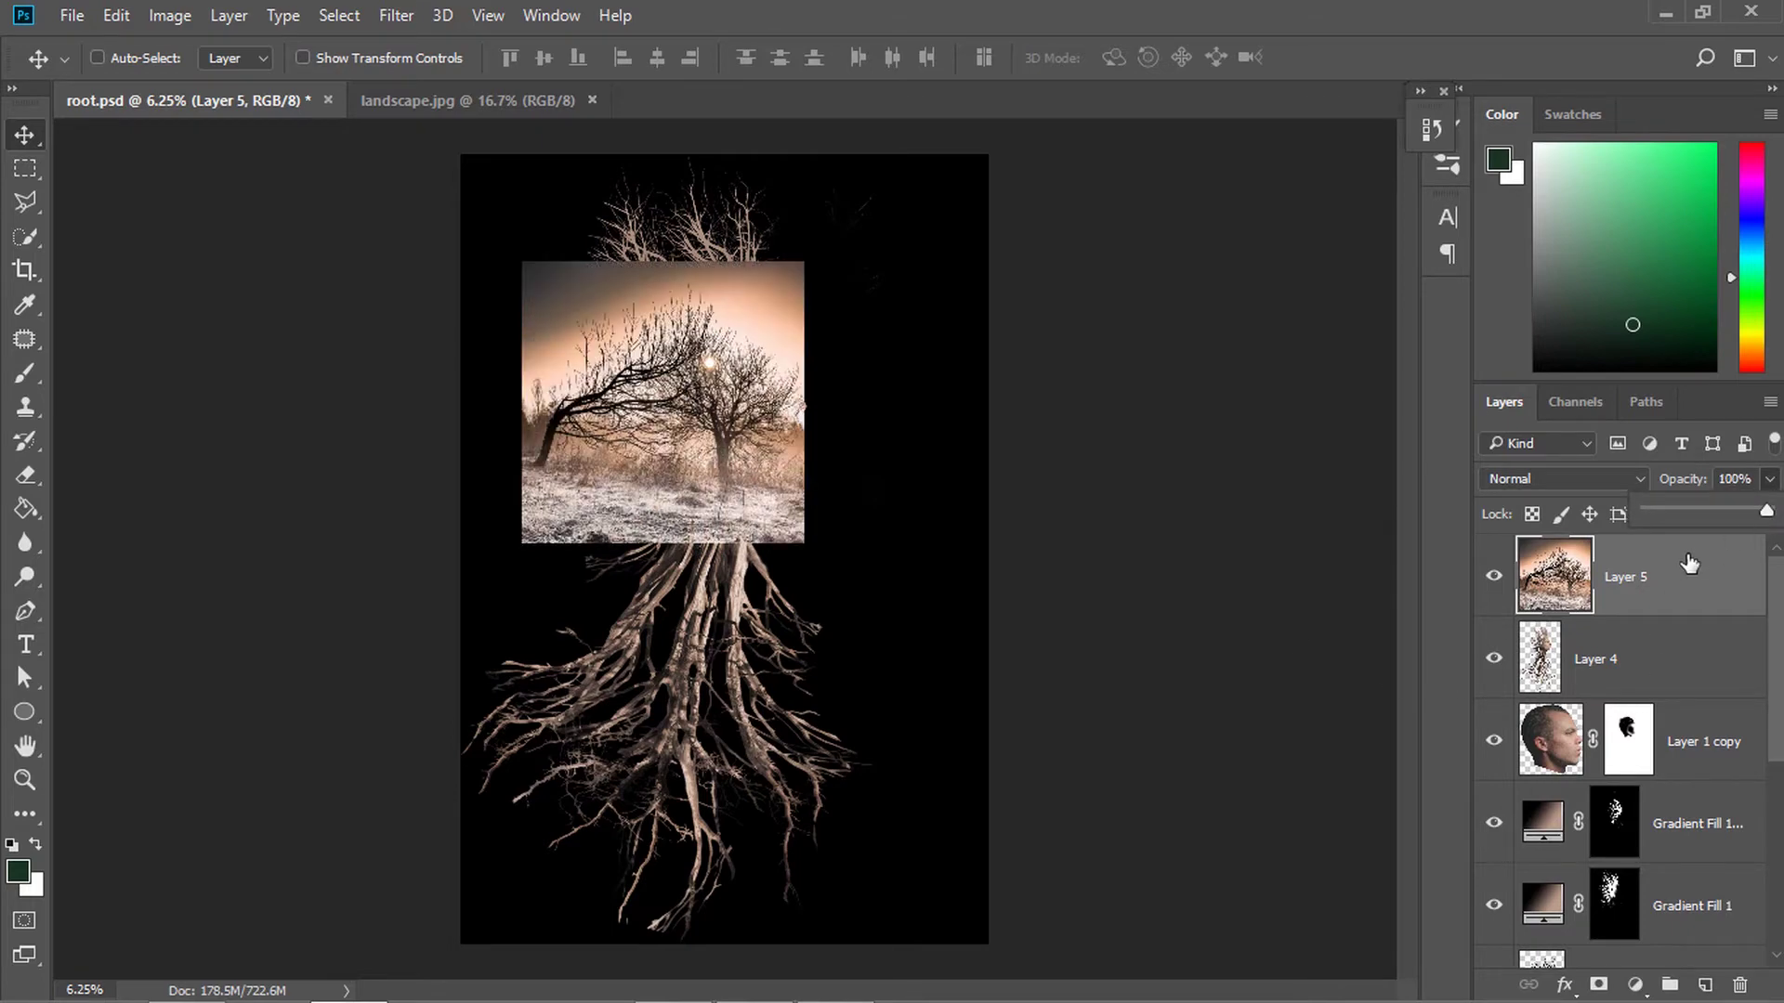
left_click(1548, 657, "ctrl")
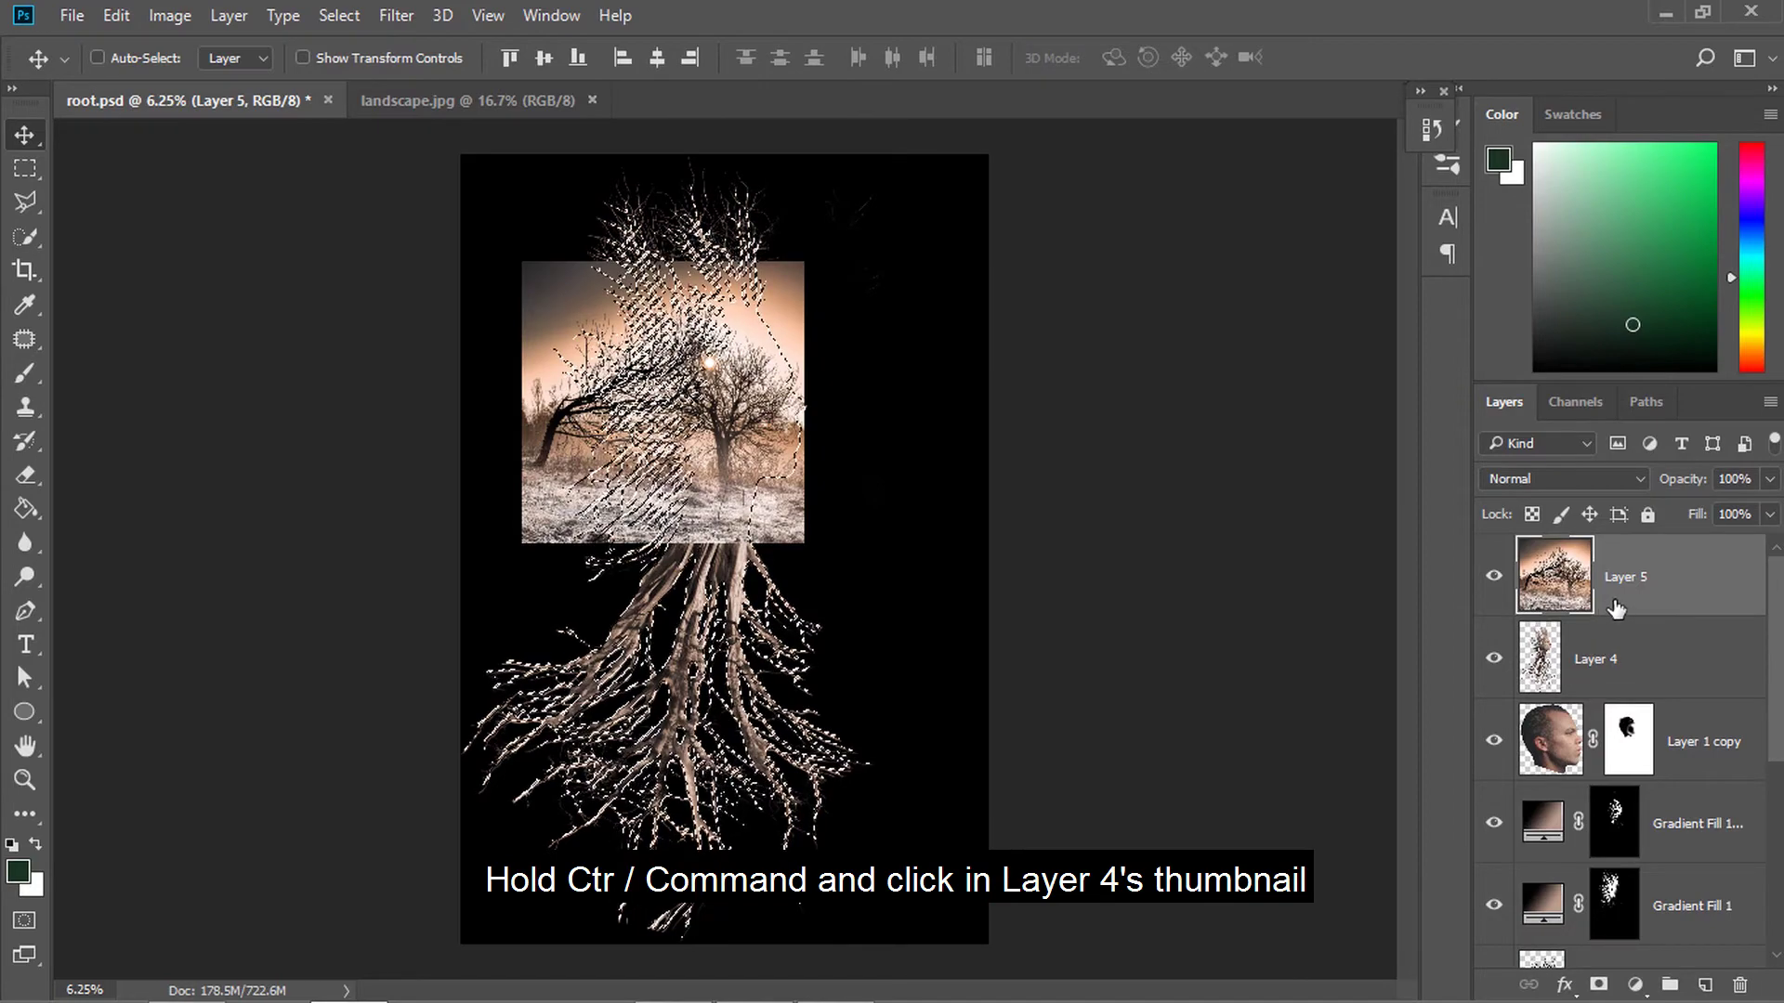
Mask the landscape layer to the loaded figure selection and set its blend mode to Lighter Color
left_click(1599, 985)
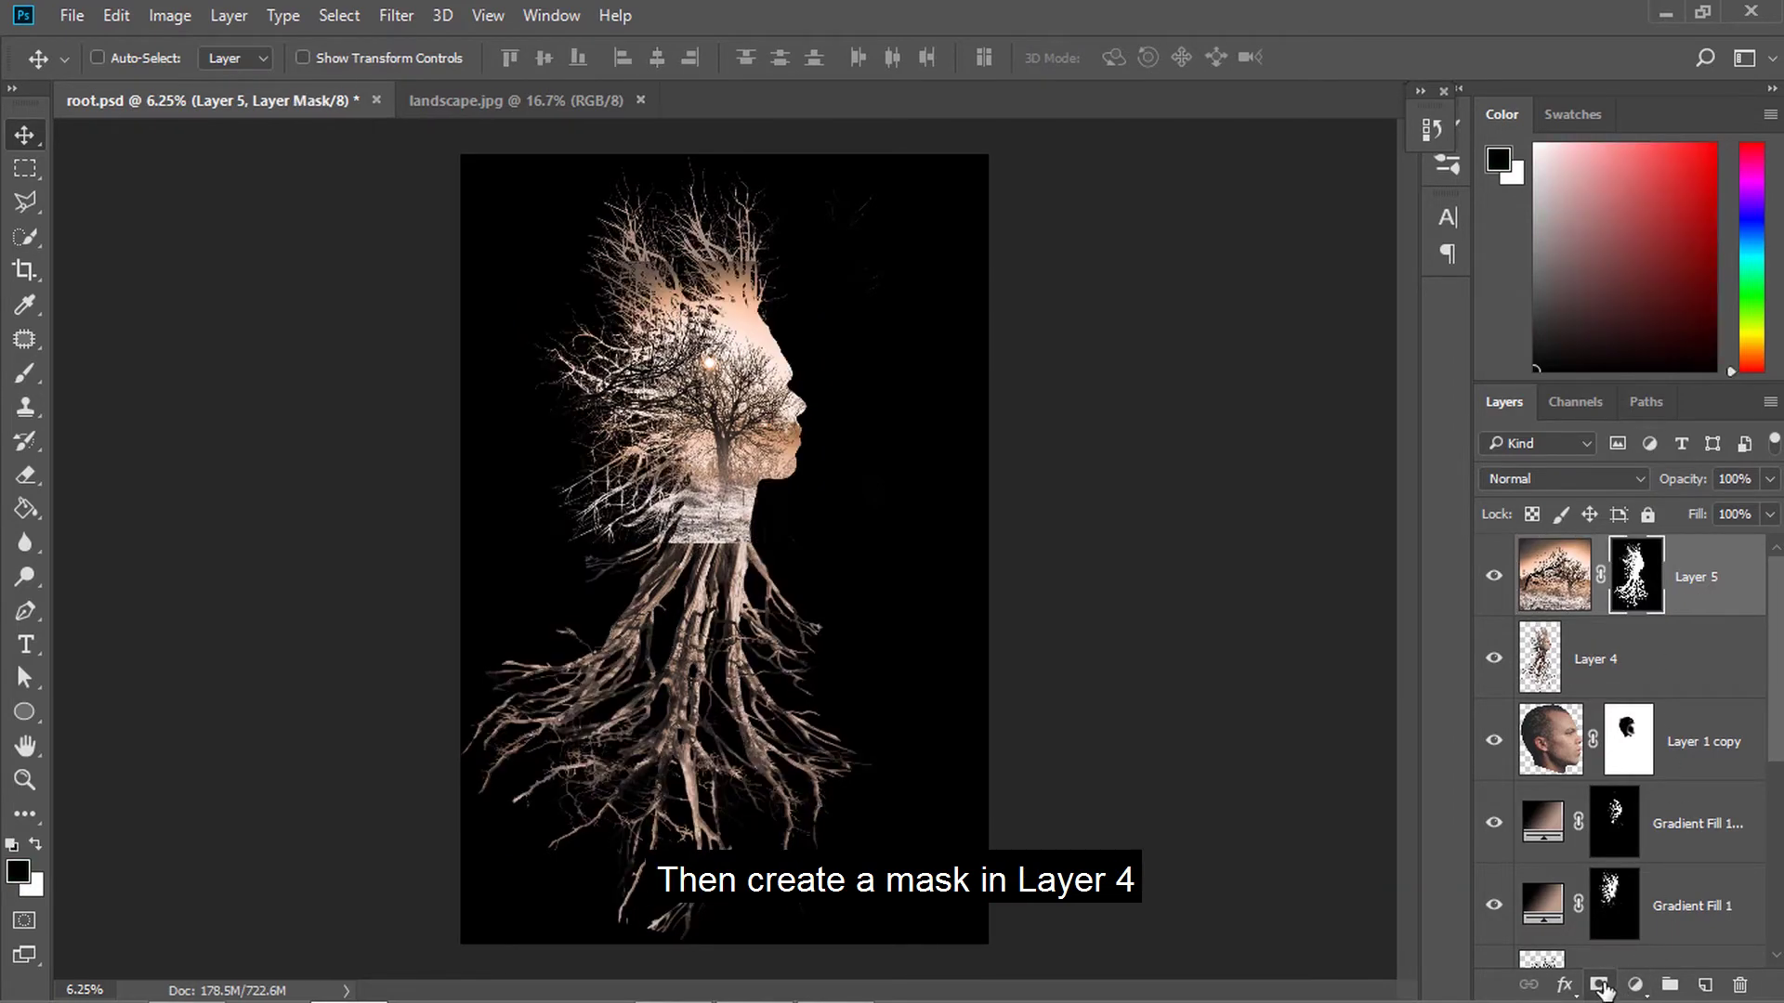
scroll(725, 307, "up", 5)
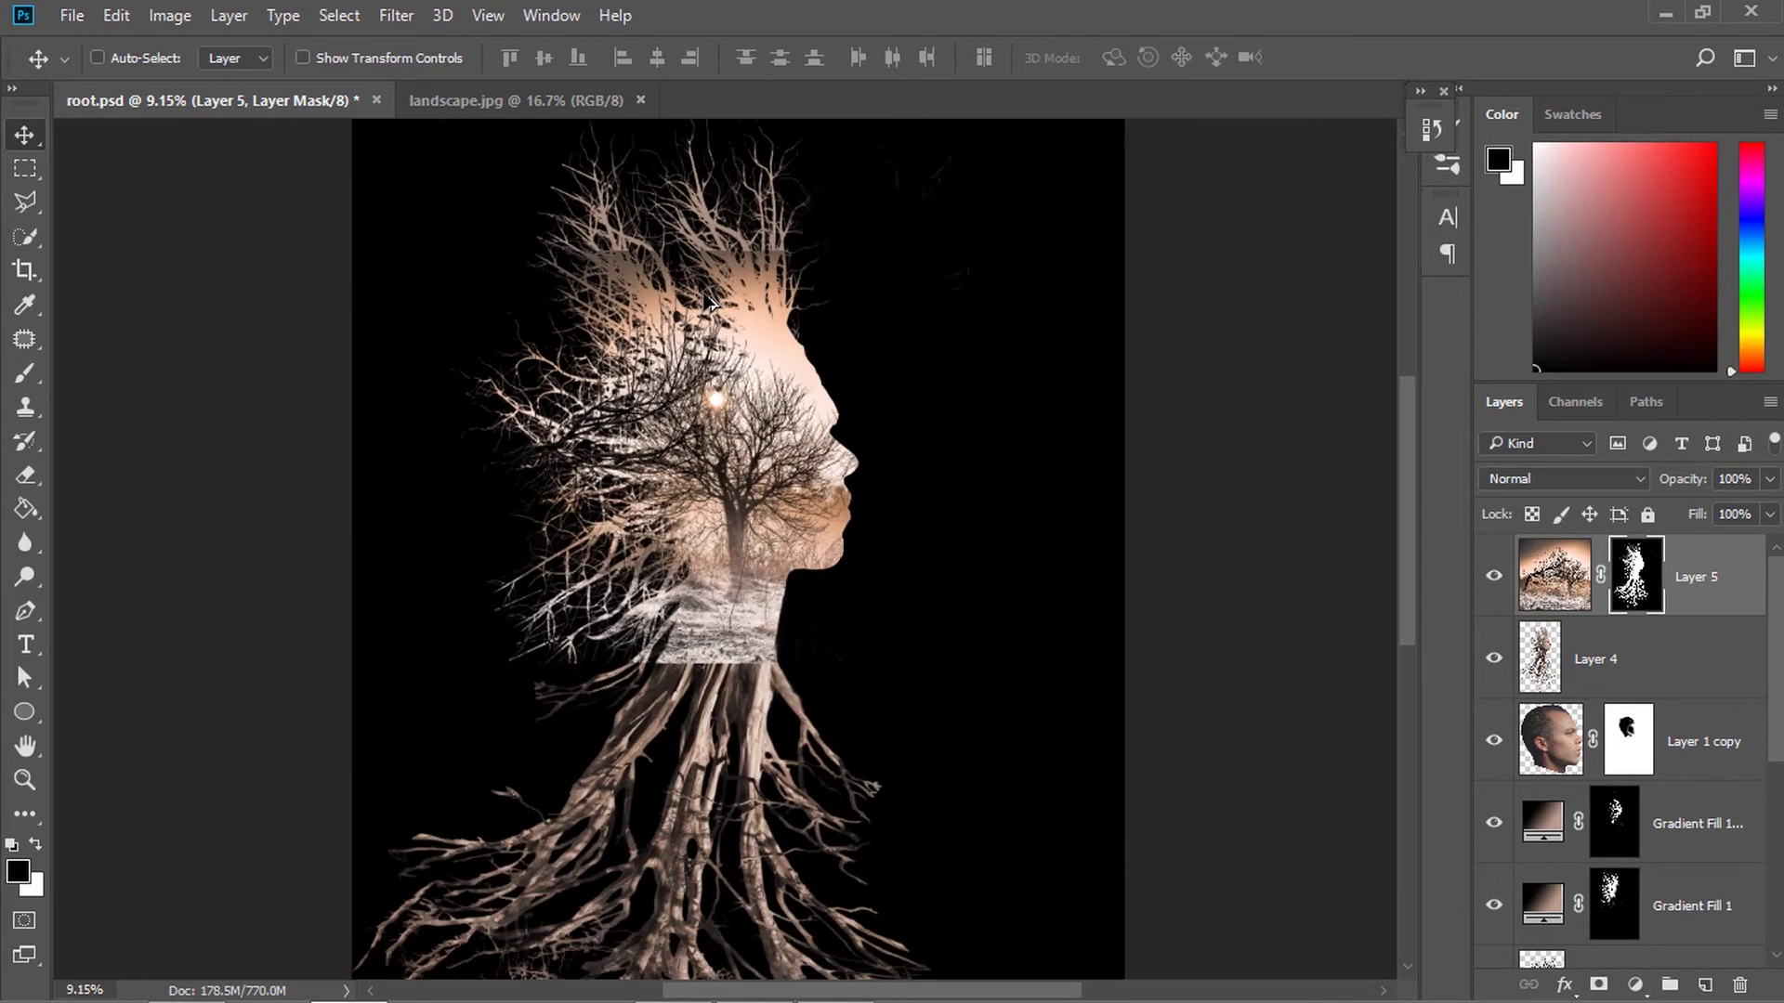
scroll(751, 457, "up", 2)
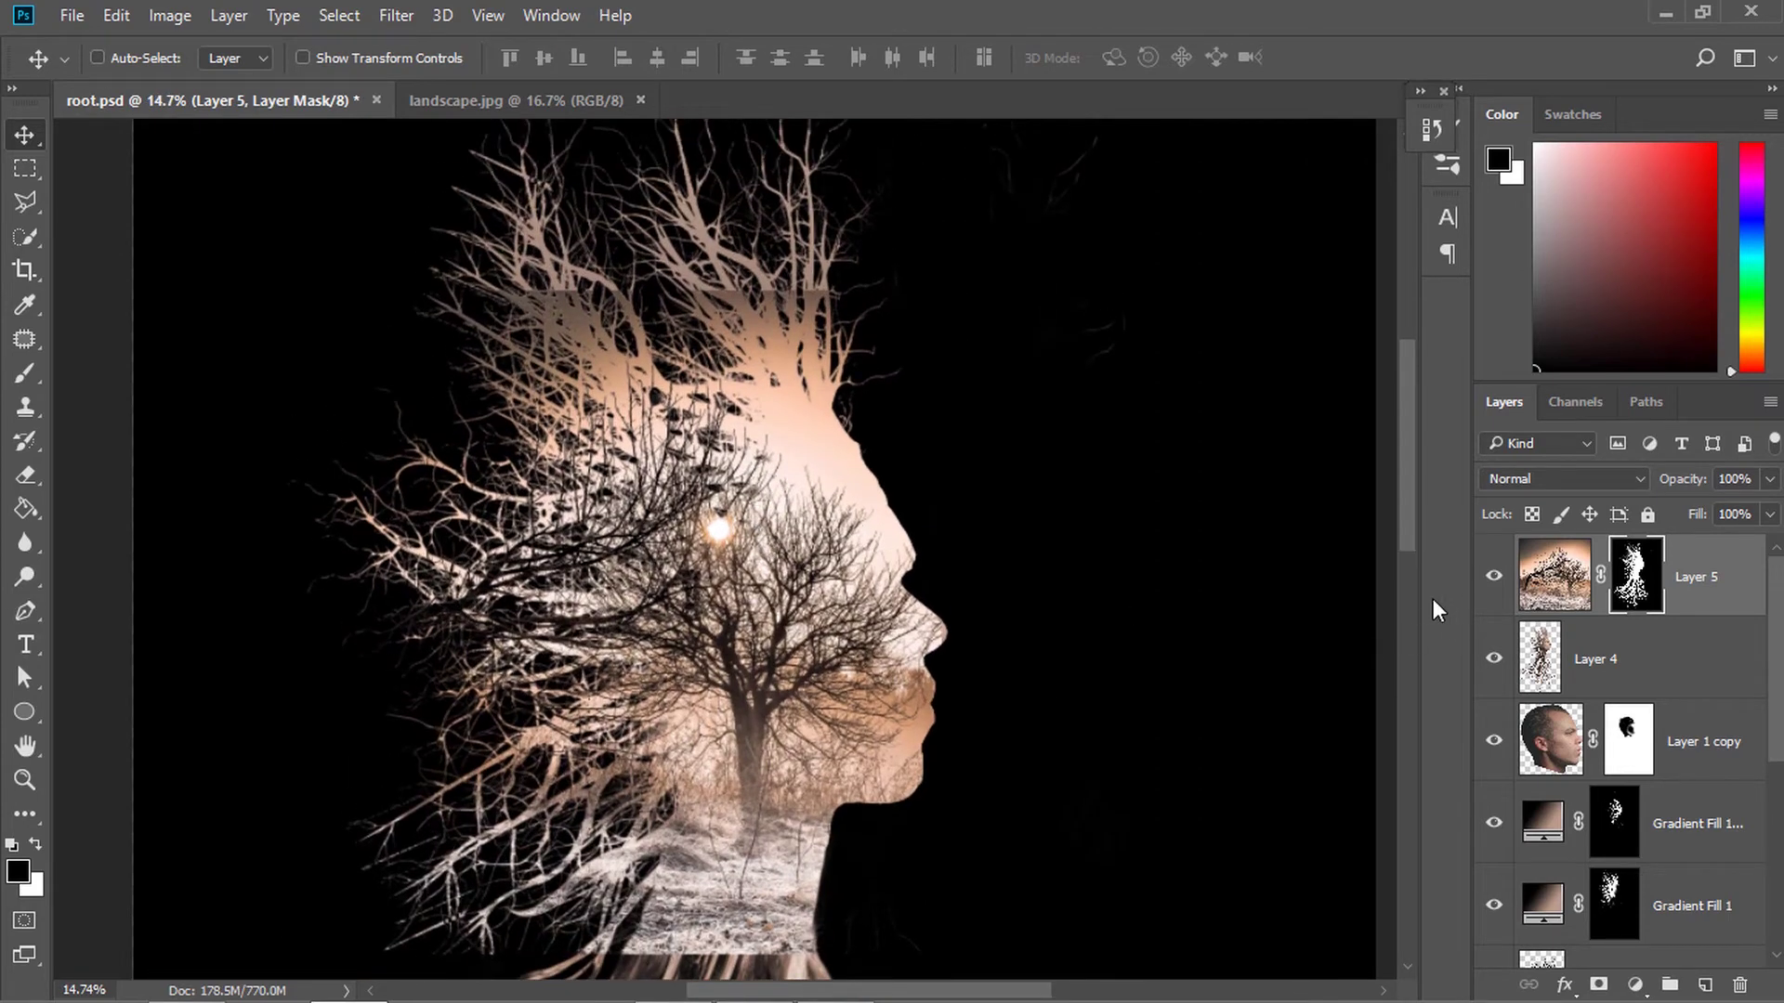
left_click(1626, 480)
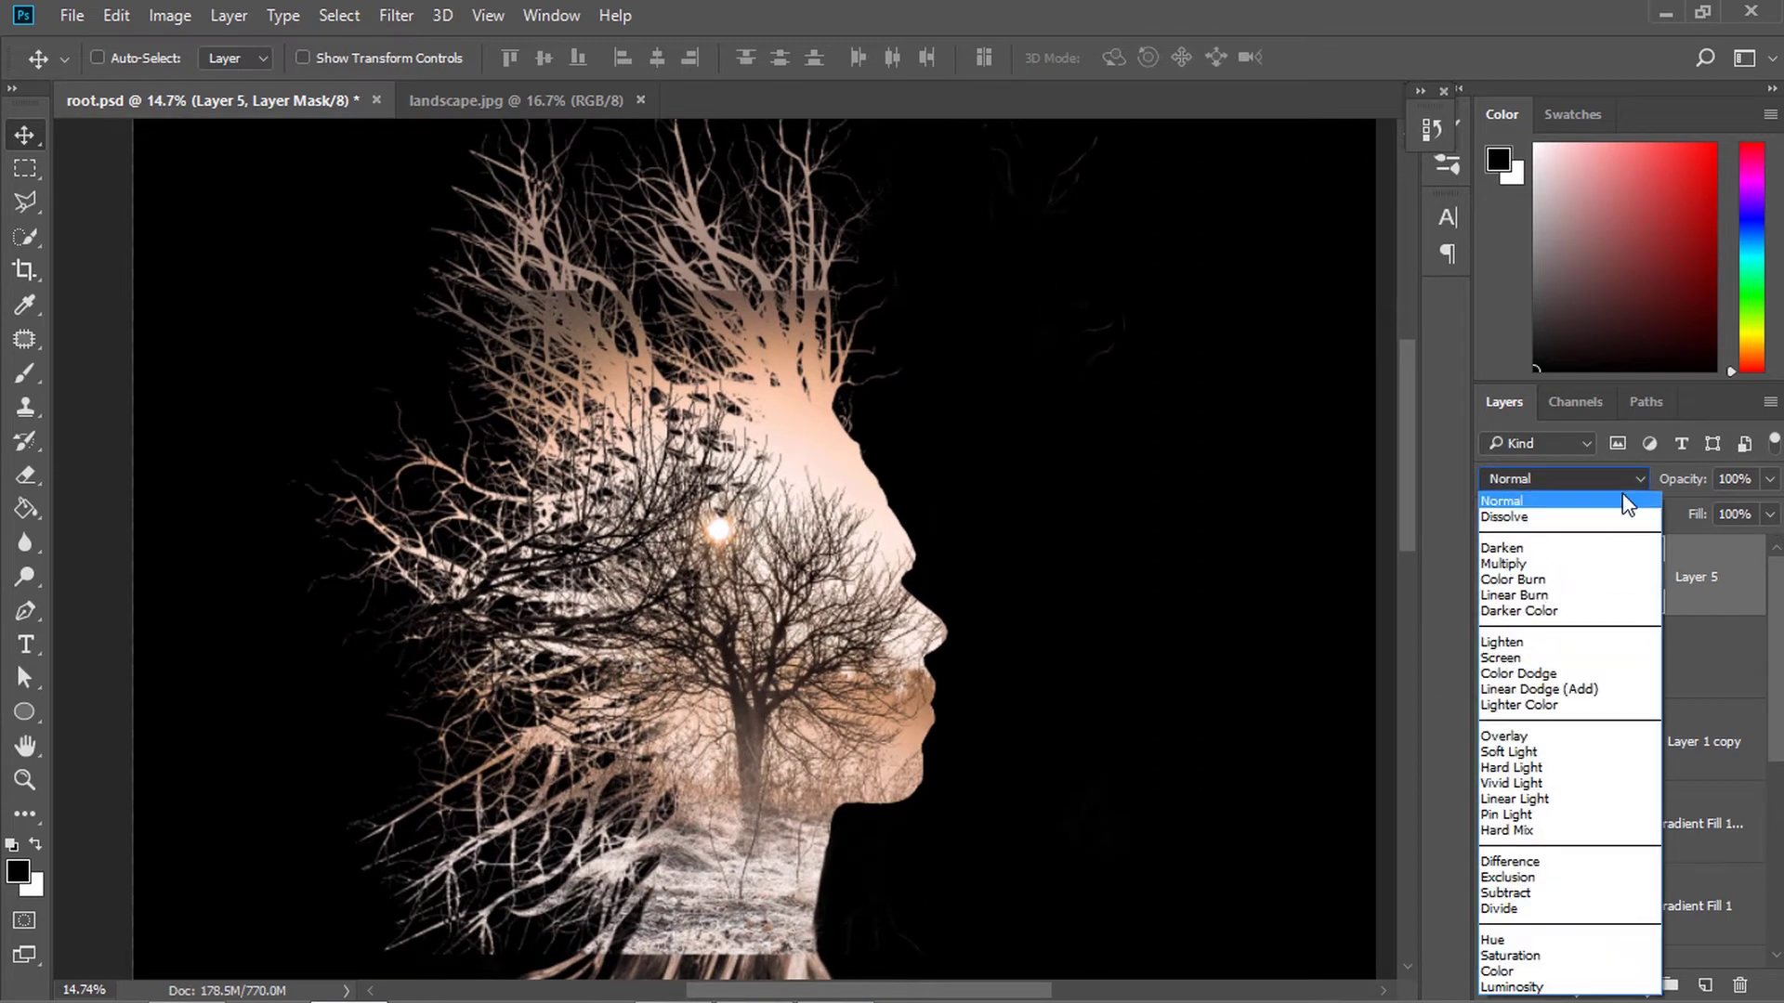
left_click(1561, 643)
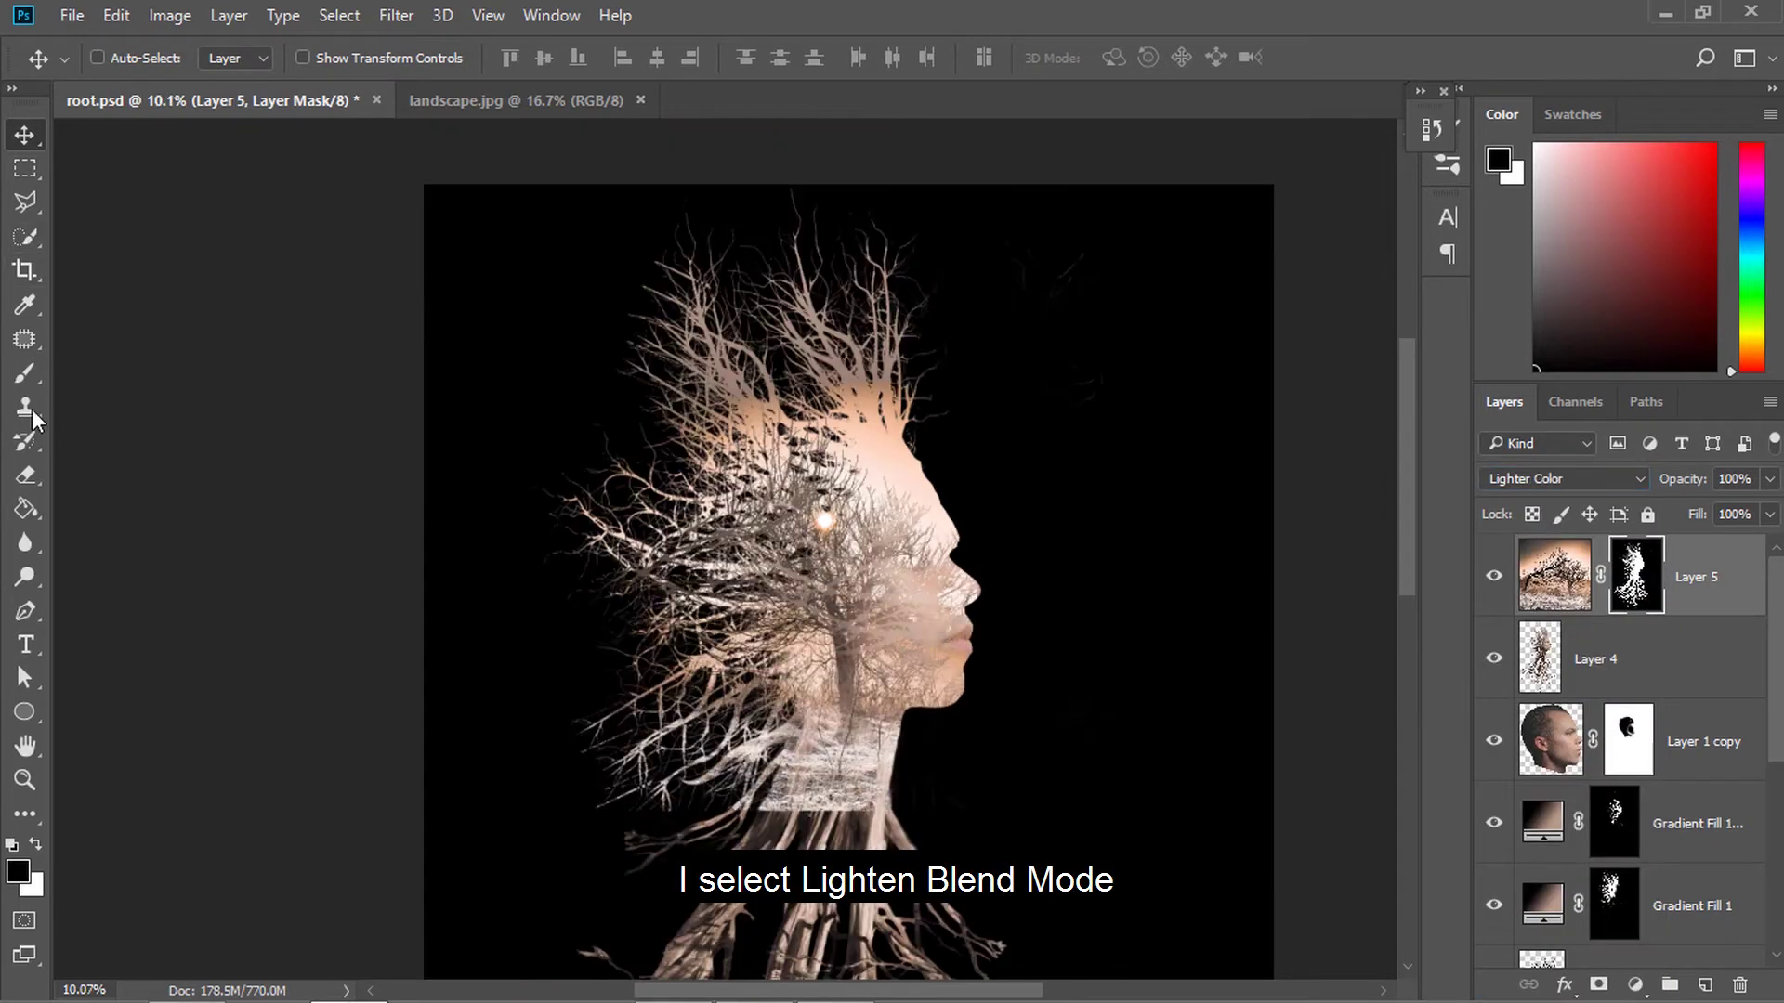
Mask the landscape off the face and neck with a 464 px soft round brush in black at 71% opacity
right_click(24, 376)
left_click(111, 371)
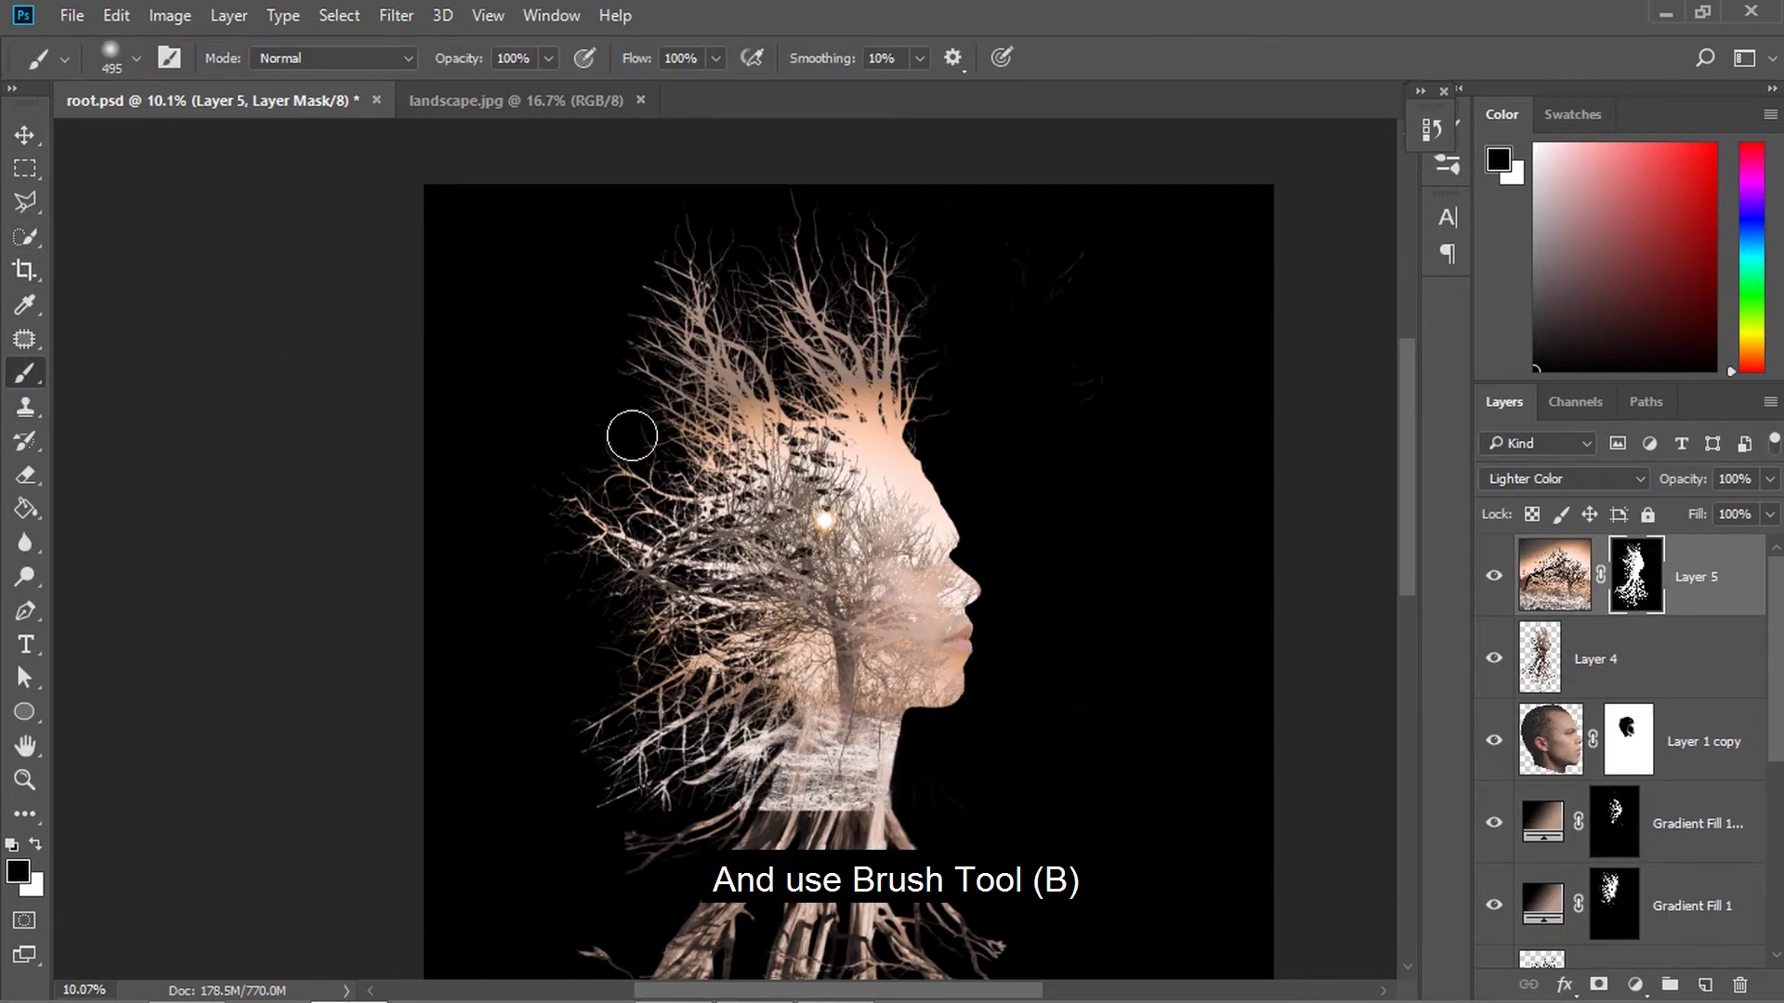
right_click(1030, 488)
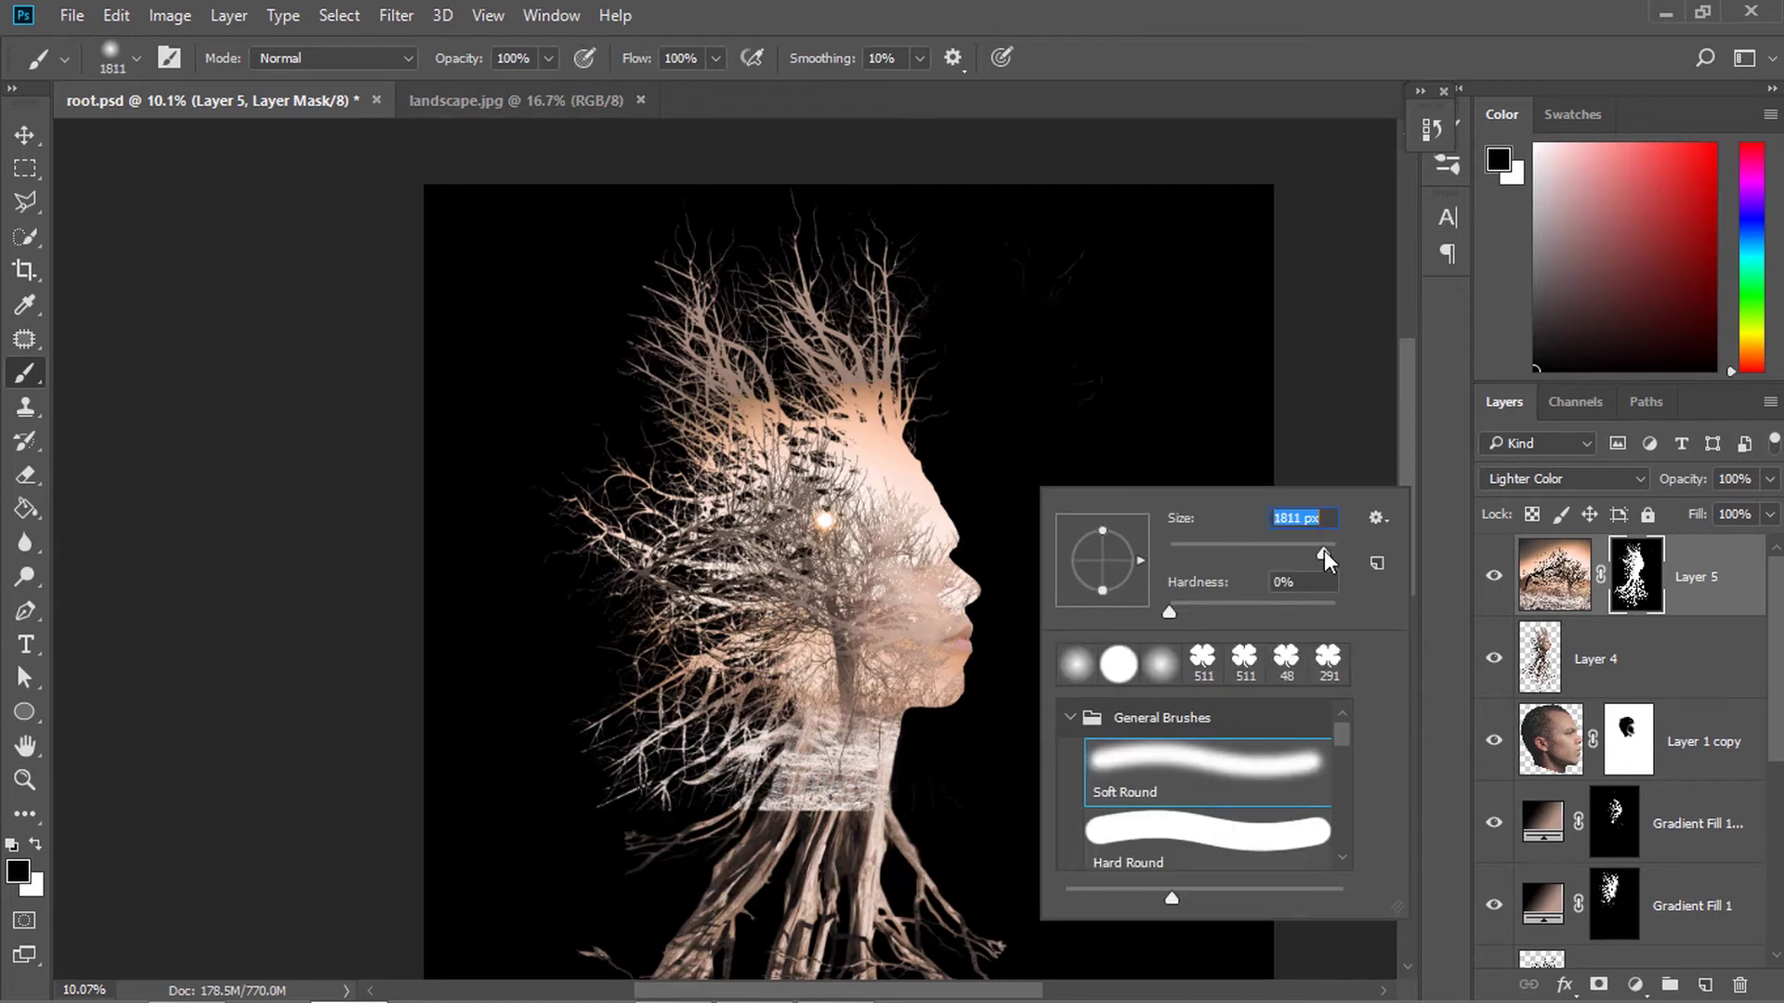
left_click(547, 63)
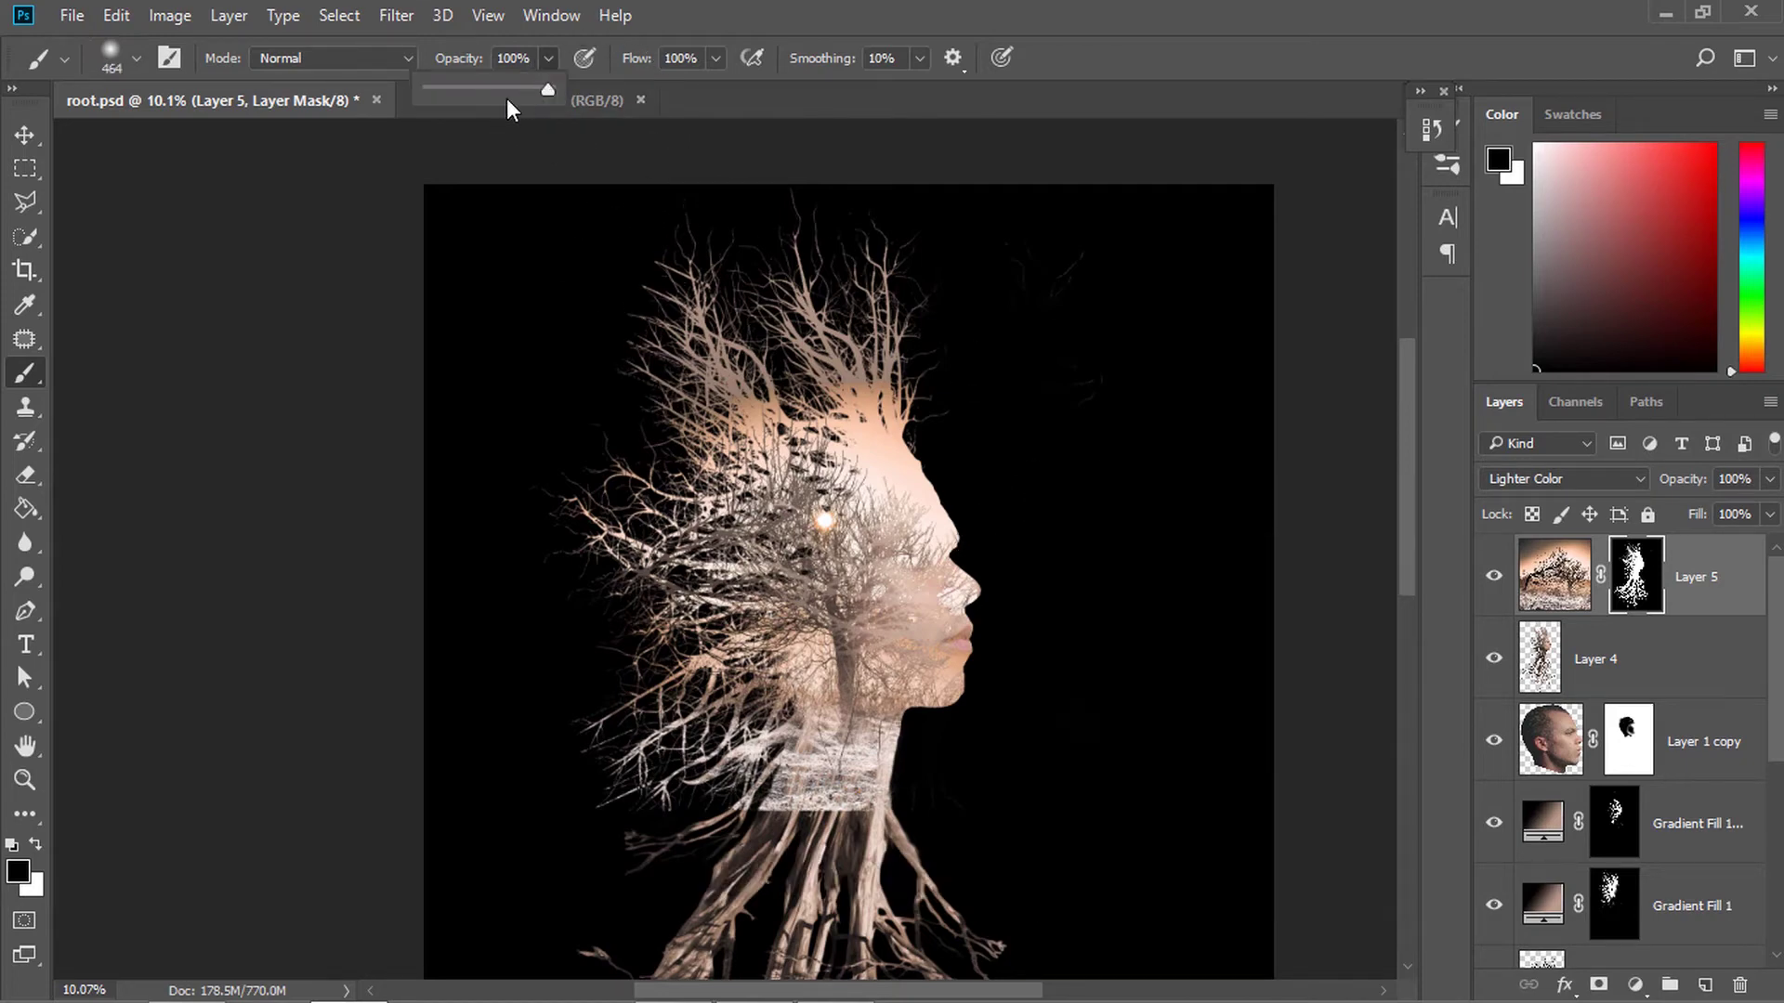
left_click_drag(971, 592, 953, 670)
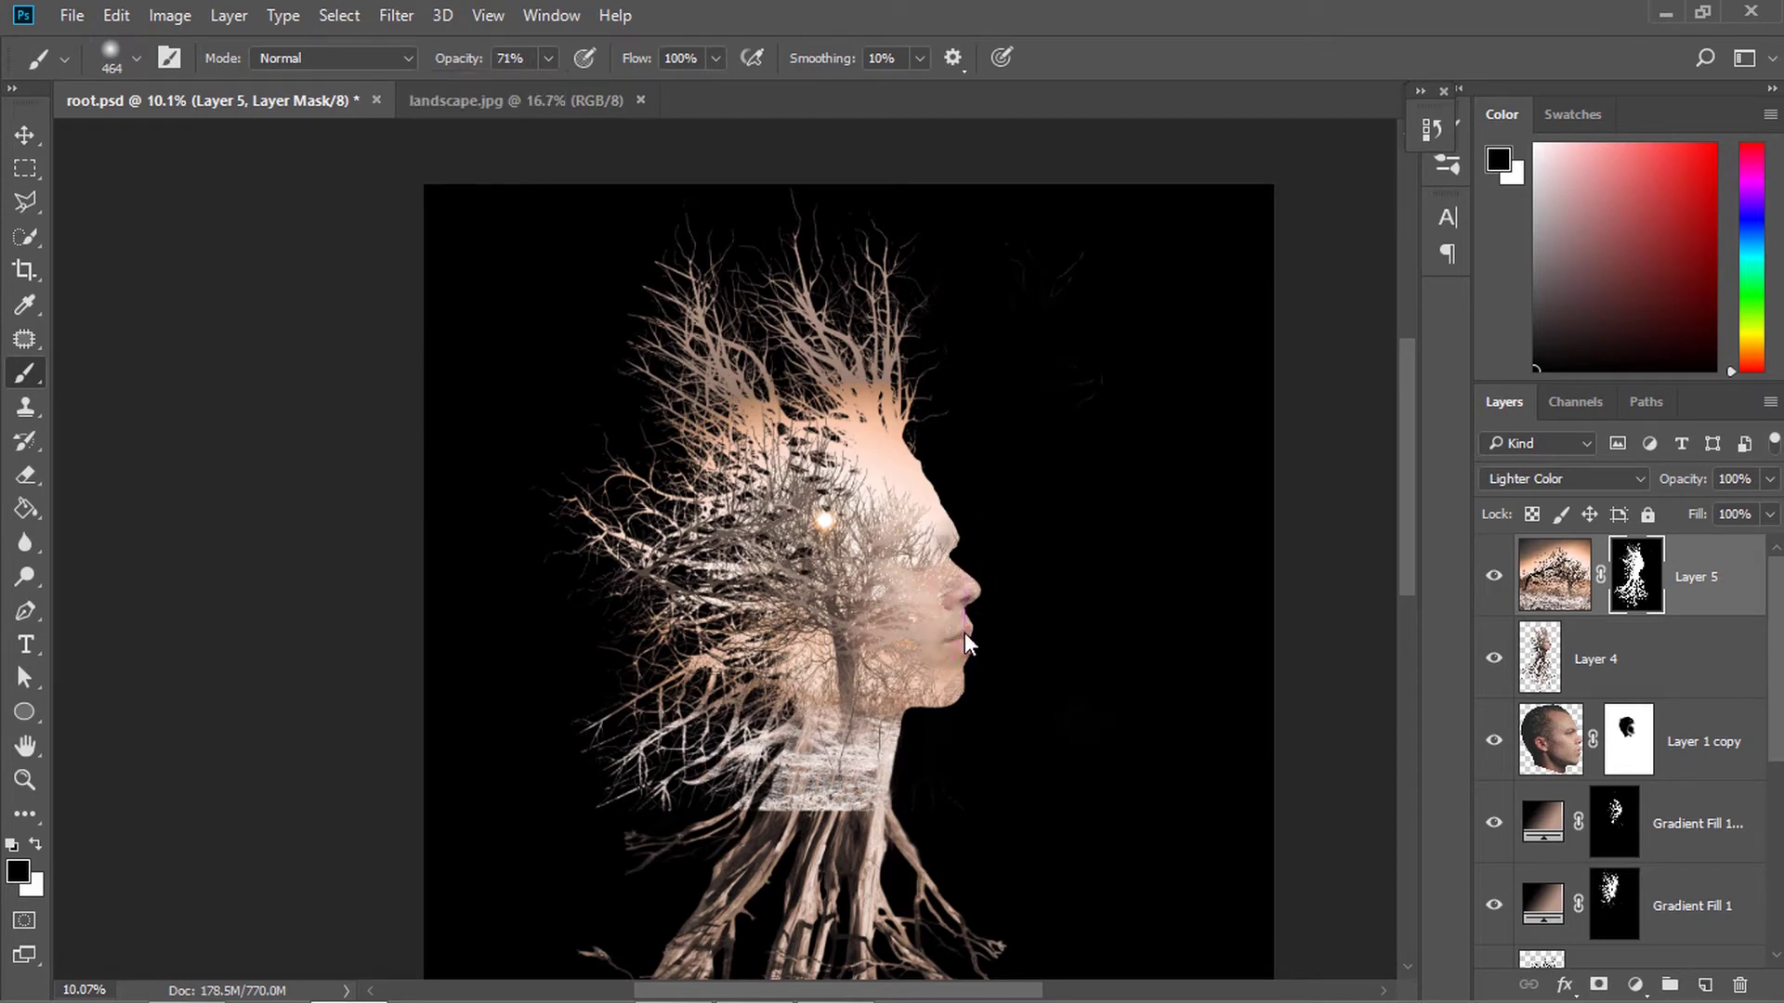
mouse_move(920, 546)
left_mouse_down()
mouse_move(921, 492)
mouse_move(933, 598)
mouse_move(907, 601)
mouse_move(936, 677)
left_mouse_up()
scroll(917, 681, "up", 3, "alt")
mouse_move(863, 799)
left_mouse_down()
mouse_move(743, 771)
mouse_move(669, 817)
mouse_move(728, 719)
mouse_move(849, 725)
mouse_move(865, 698)
left_mouse_up()
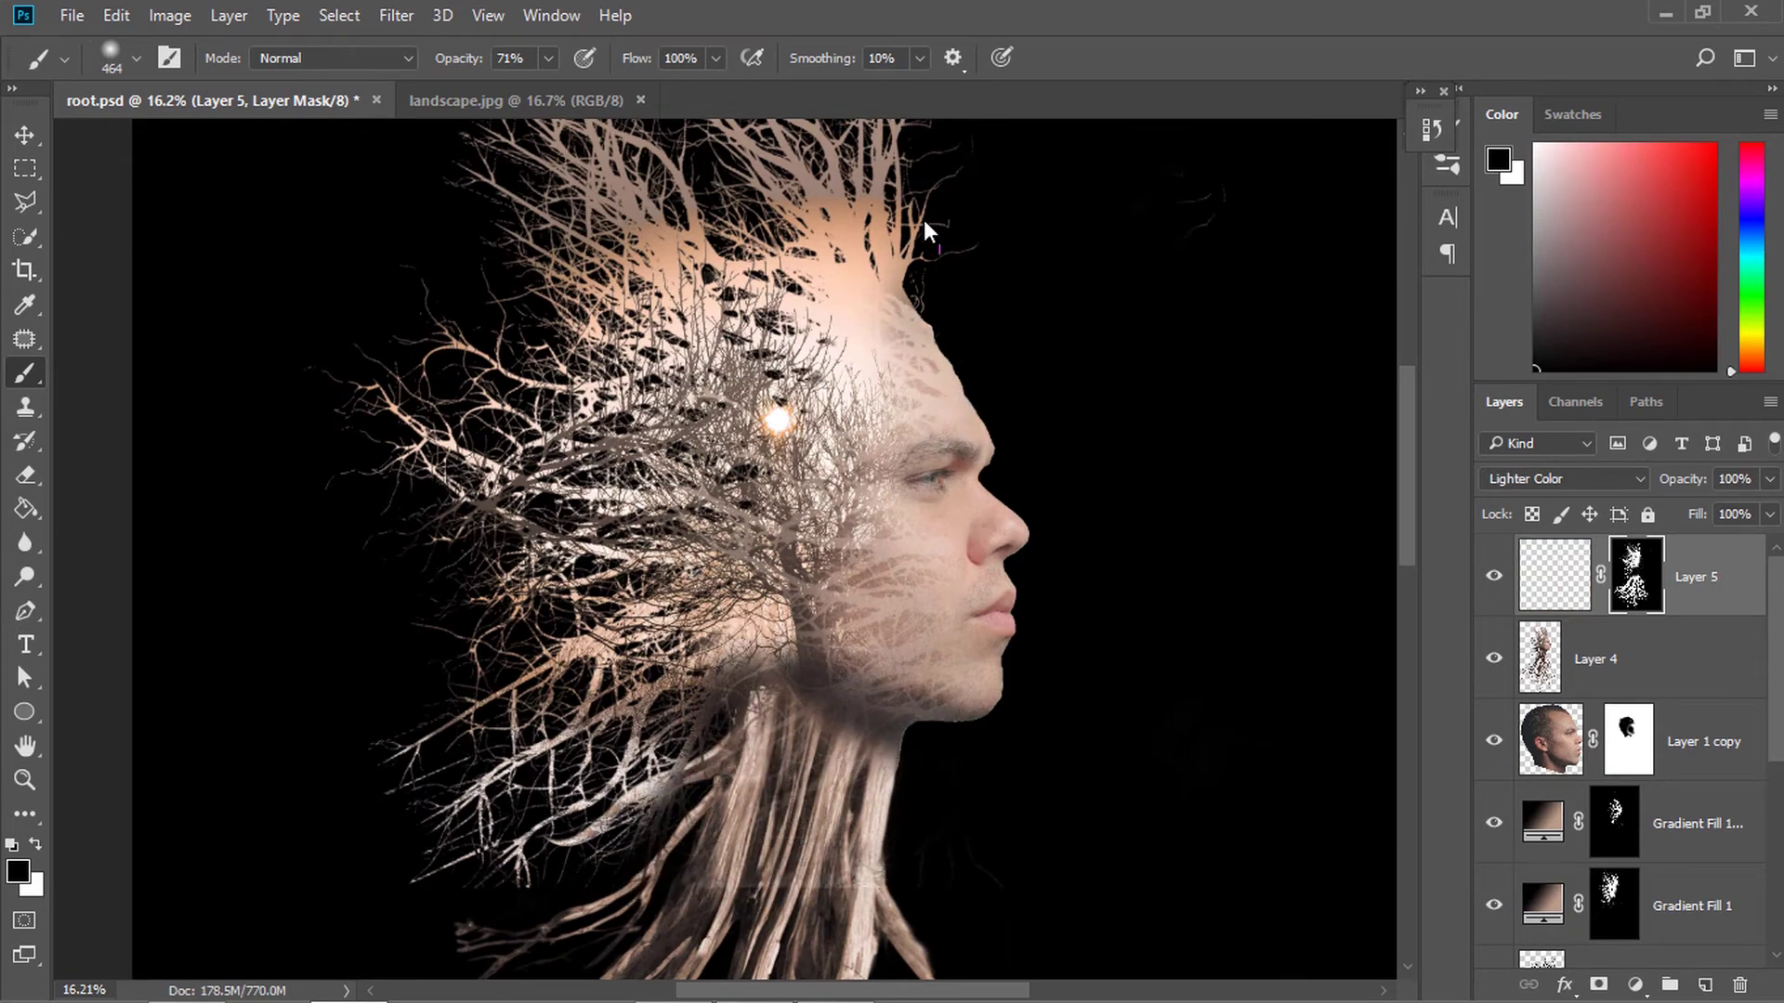
Mask the landscape off the upright roots above the forehead and paint a little back in white along the hairline
scroll(923, 223, "up", 3)
scroll(938, 317, "up", 3)
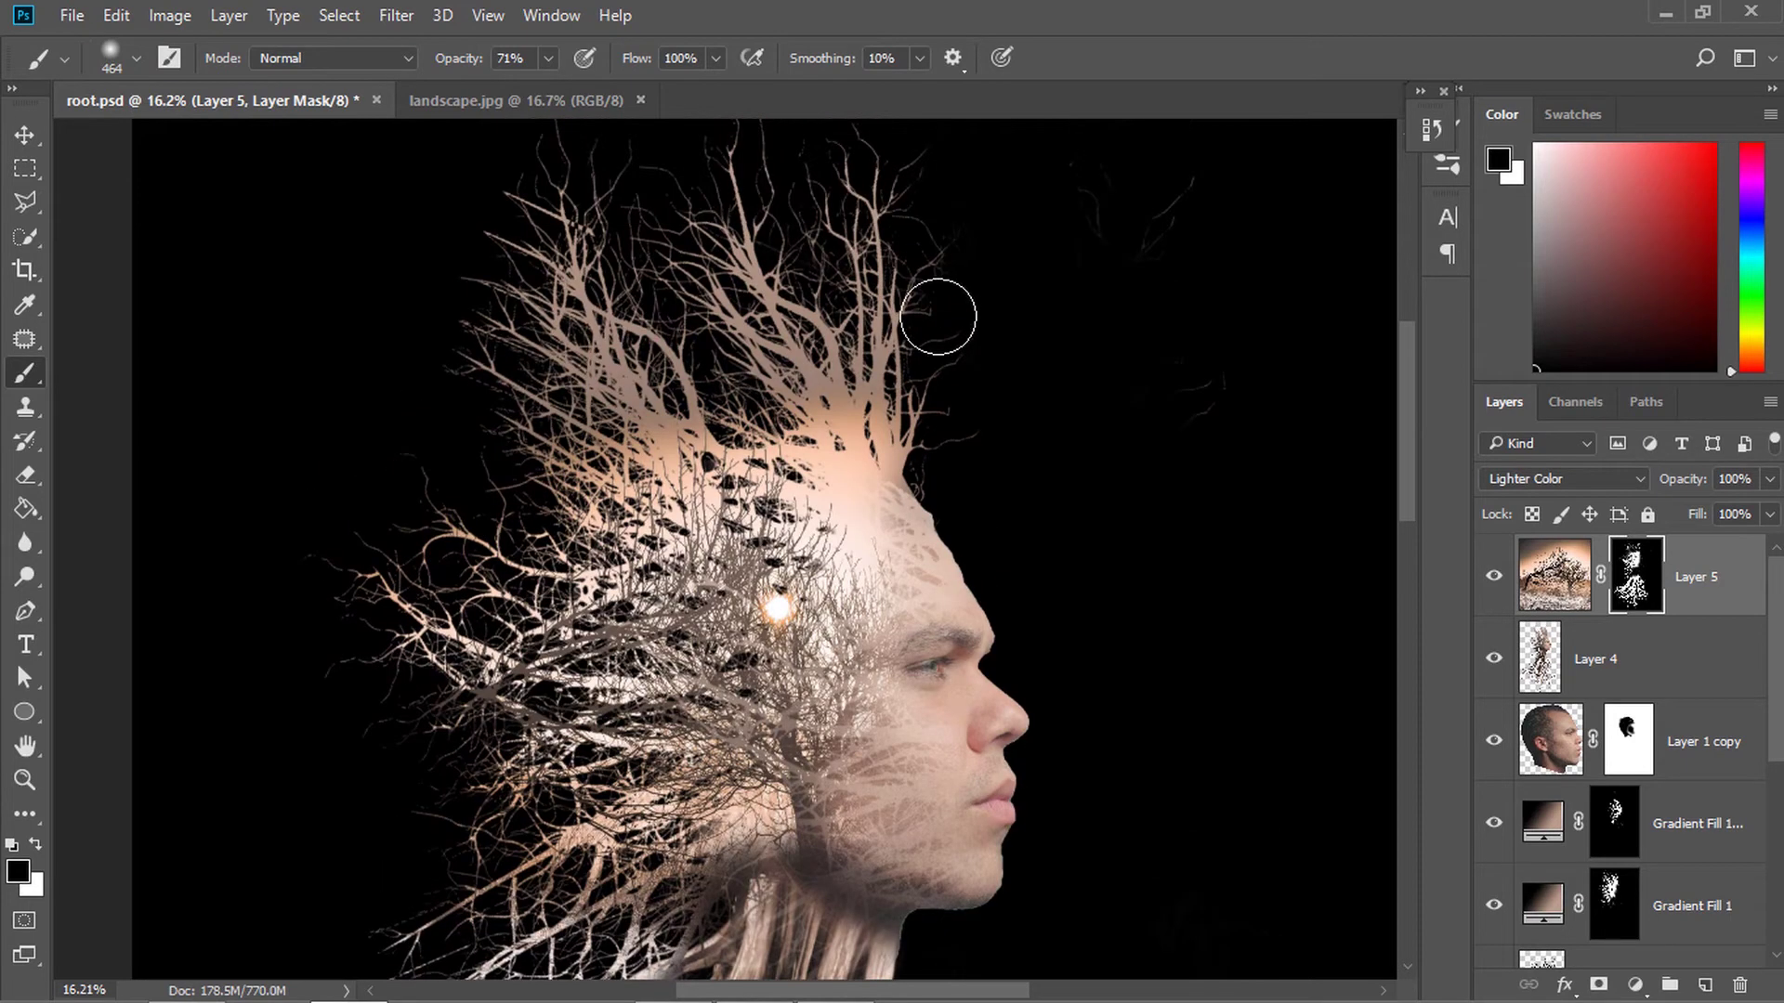
left_click_drag(751, 390, 671, 450)
mouse_move(873, 400)
left_mouse_down()
mouse_move(880, 443)
mouse_move(734, 334)
mouse_move(875, 411)
mouse_move(881, 506)
left_mouse_up()
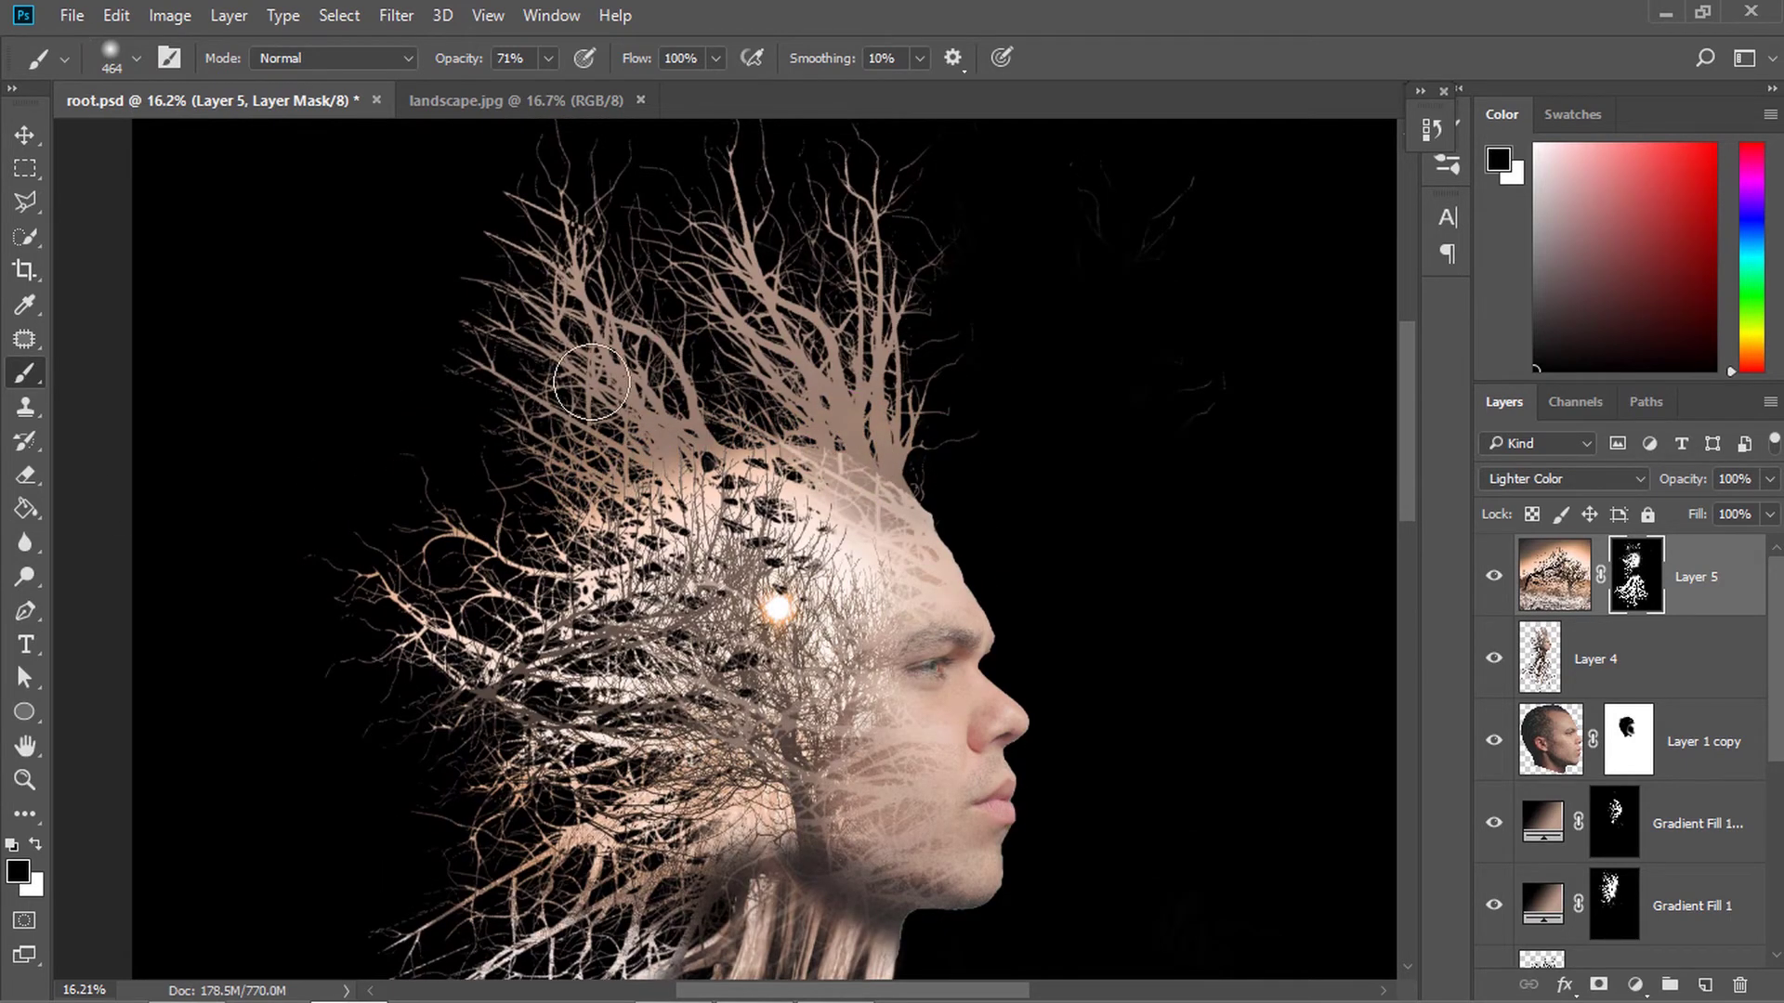
key("x")
left_click_drag(692, 451, 752, 432)
key("x")
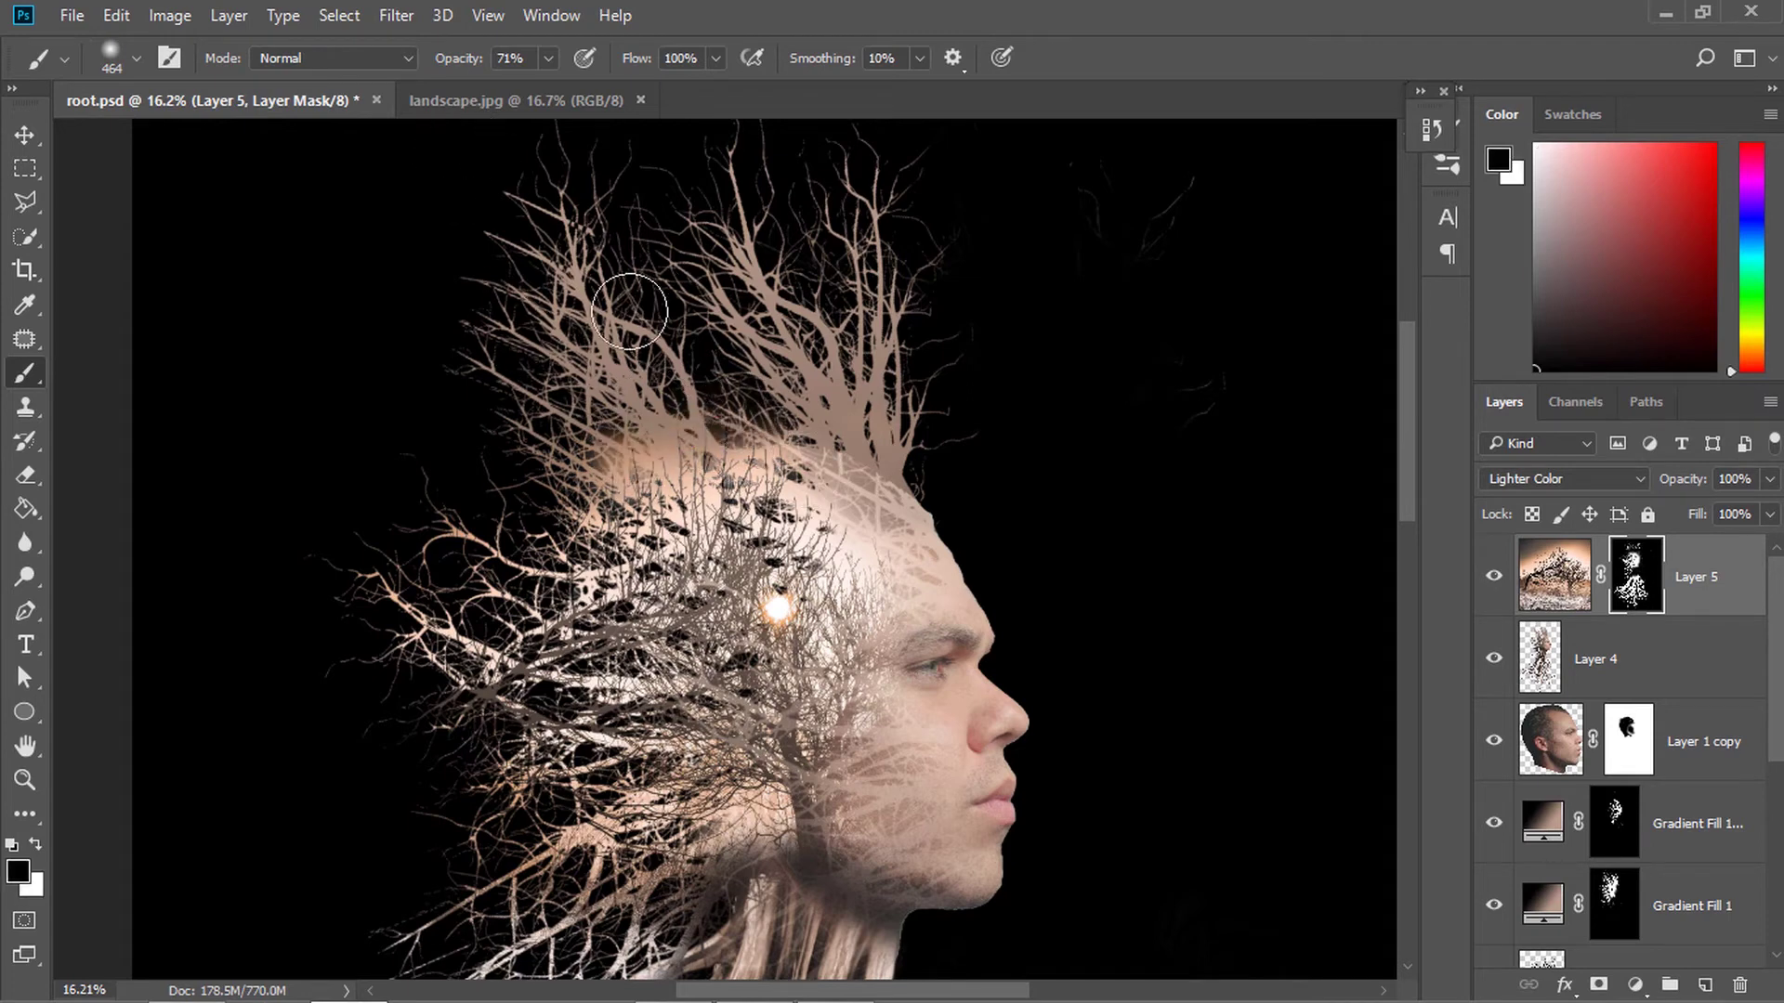
Lower the brush opacity to 29% and soften the landscape mask around the hairline, the back of the neck and the jaw
left_click(548, 58)
left_click_drag(548, 65, 502, 83)
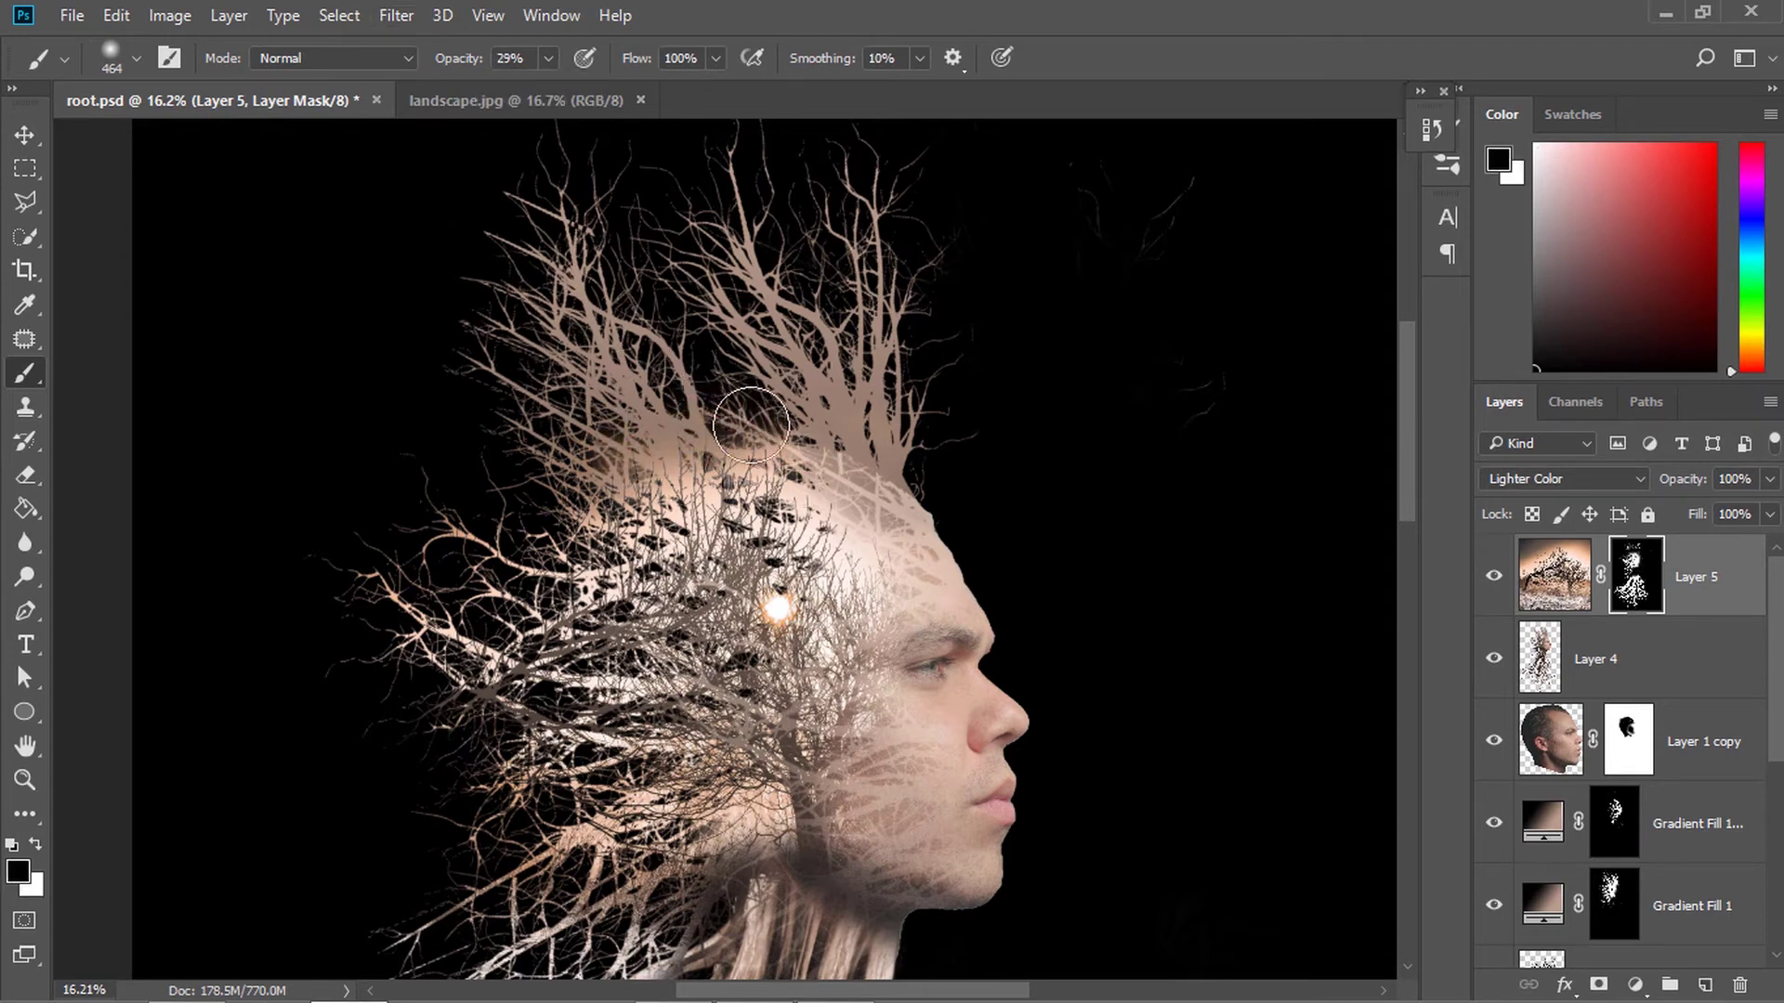
scroll(1038, 499, "down", 1)
scroll(1022, 483, "down", 2)
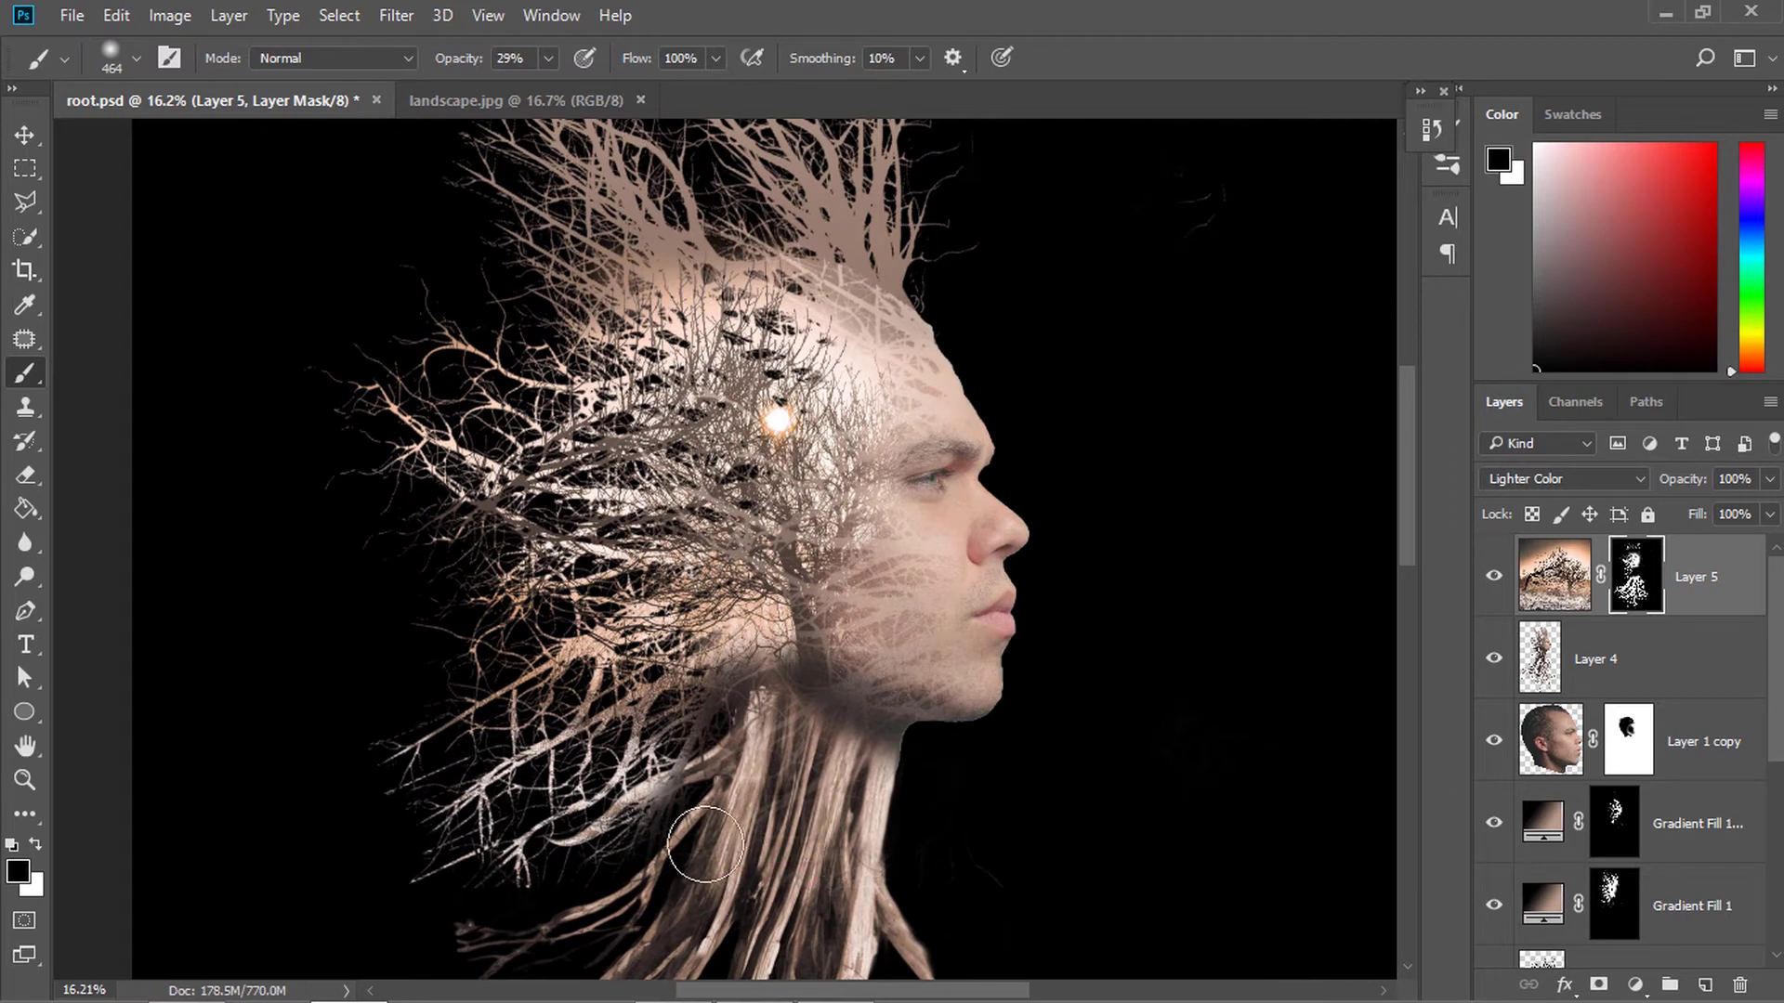
left_click_drag(705, 844, 641, 772)
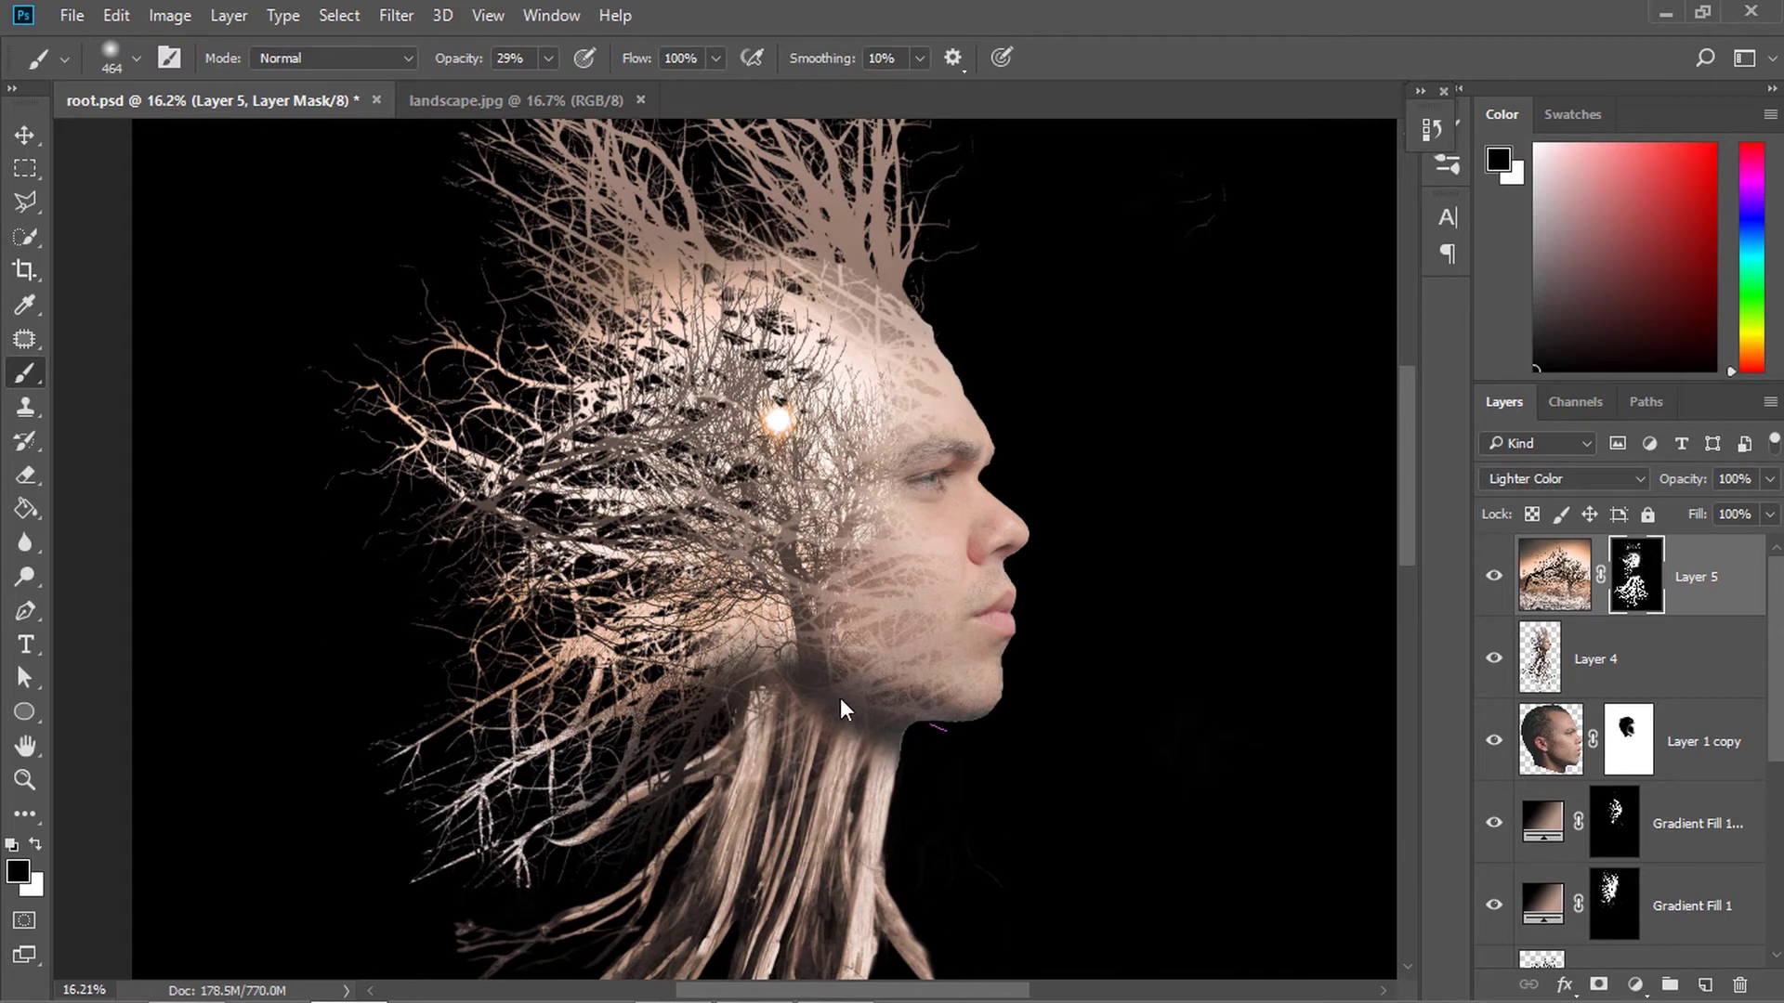
scroll(929, 484, "up", 1)
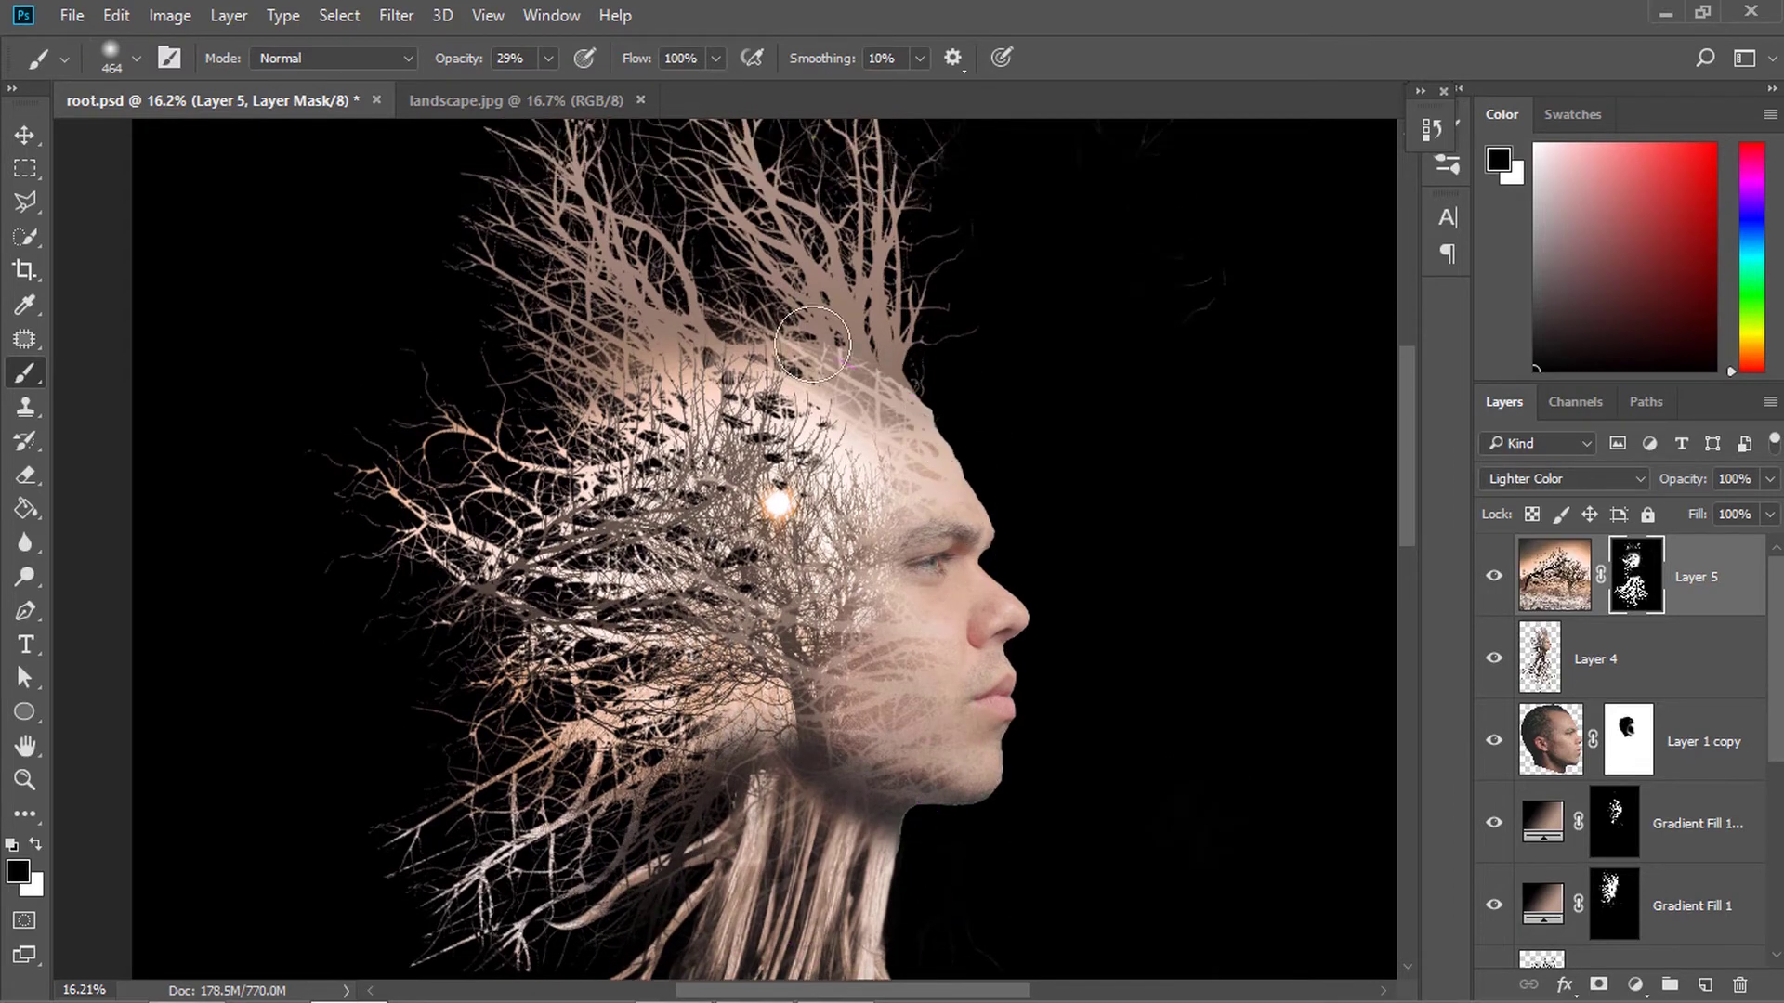
scroll(938, 390, "up", 1)
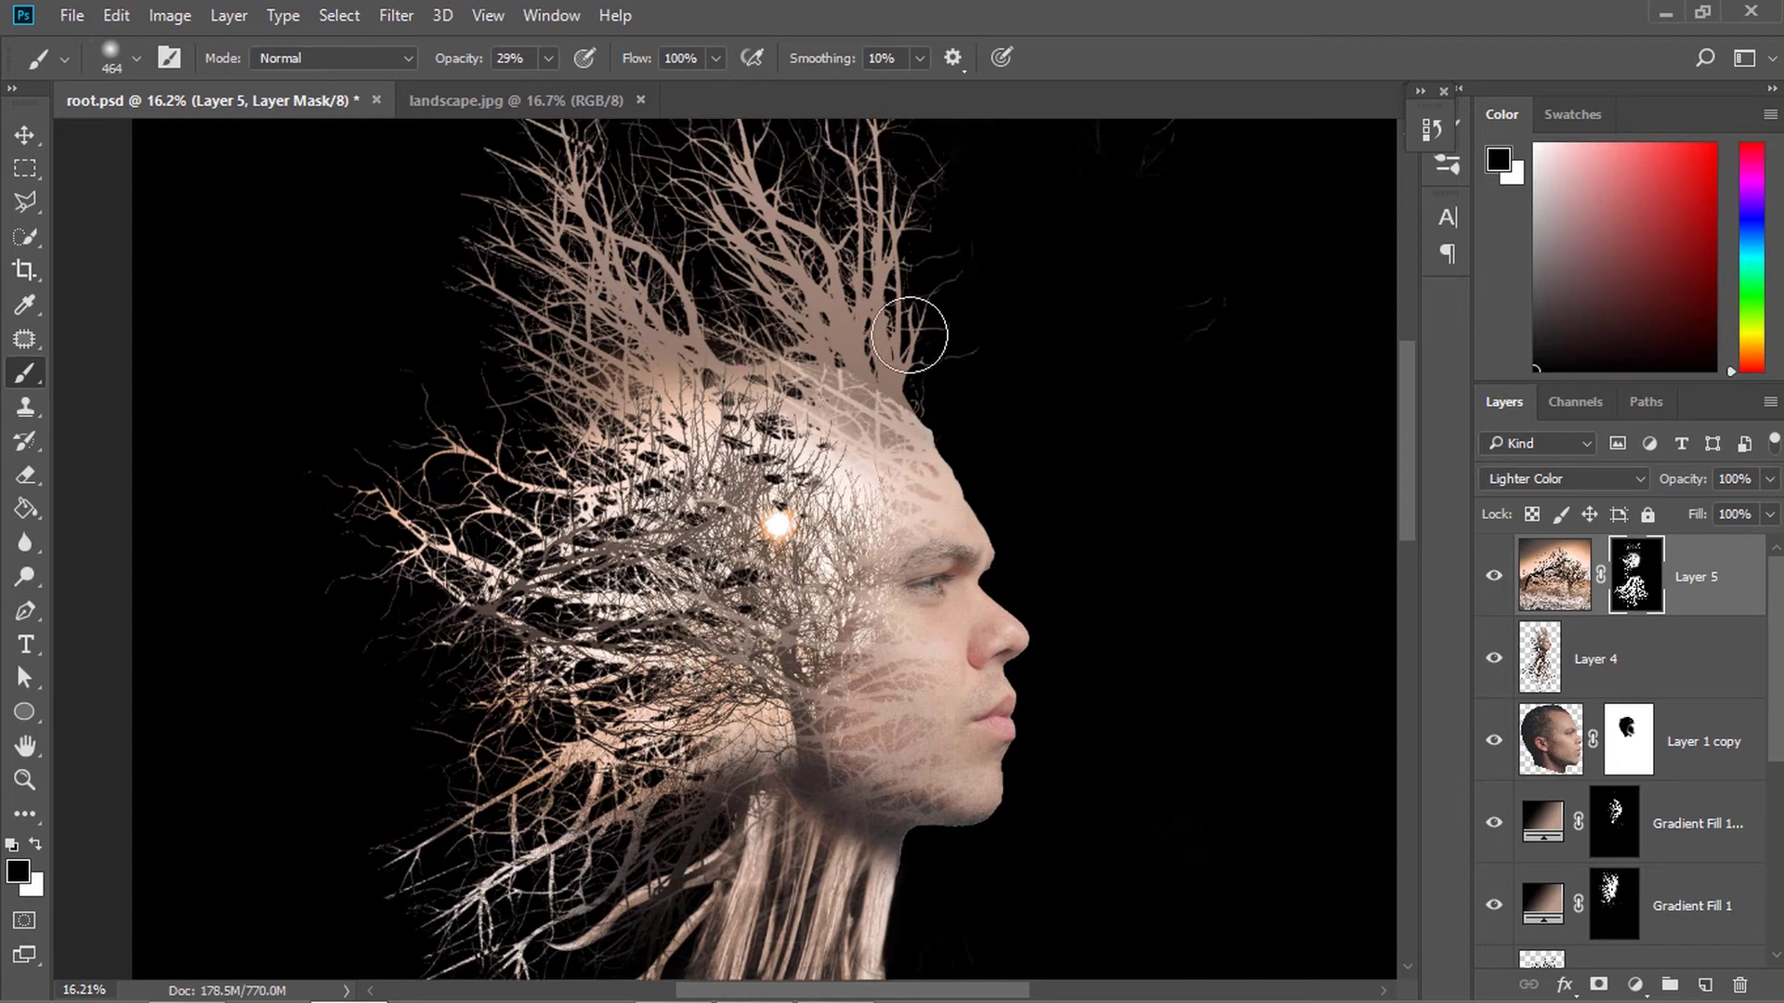
scroll(711, 272, "up", 3)
scroll(1031, 478, "down", 5)
scroll(1042, 554, "down", 2)
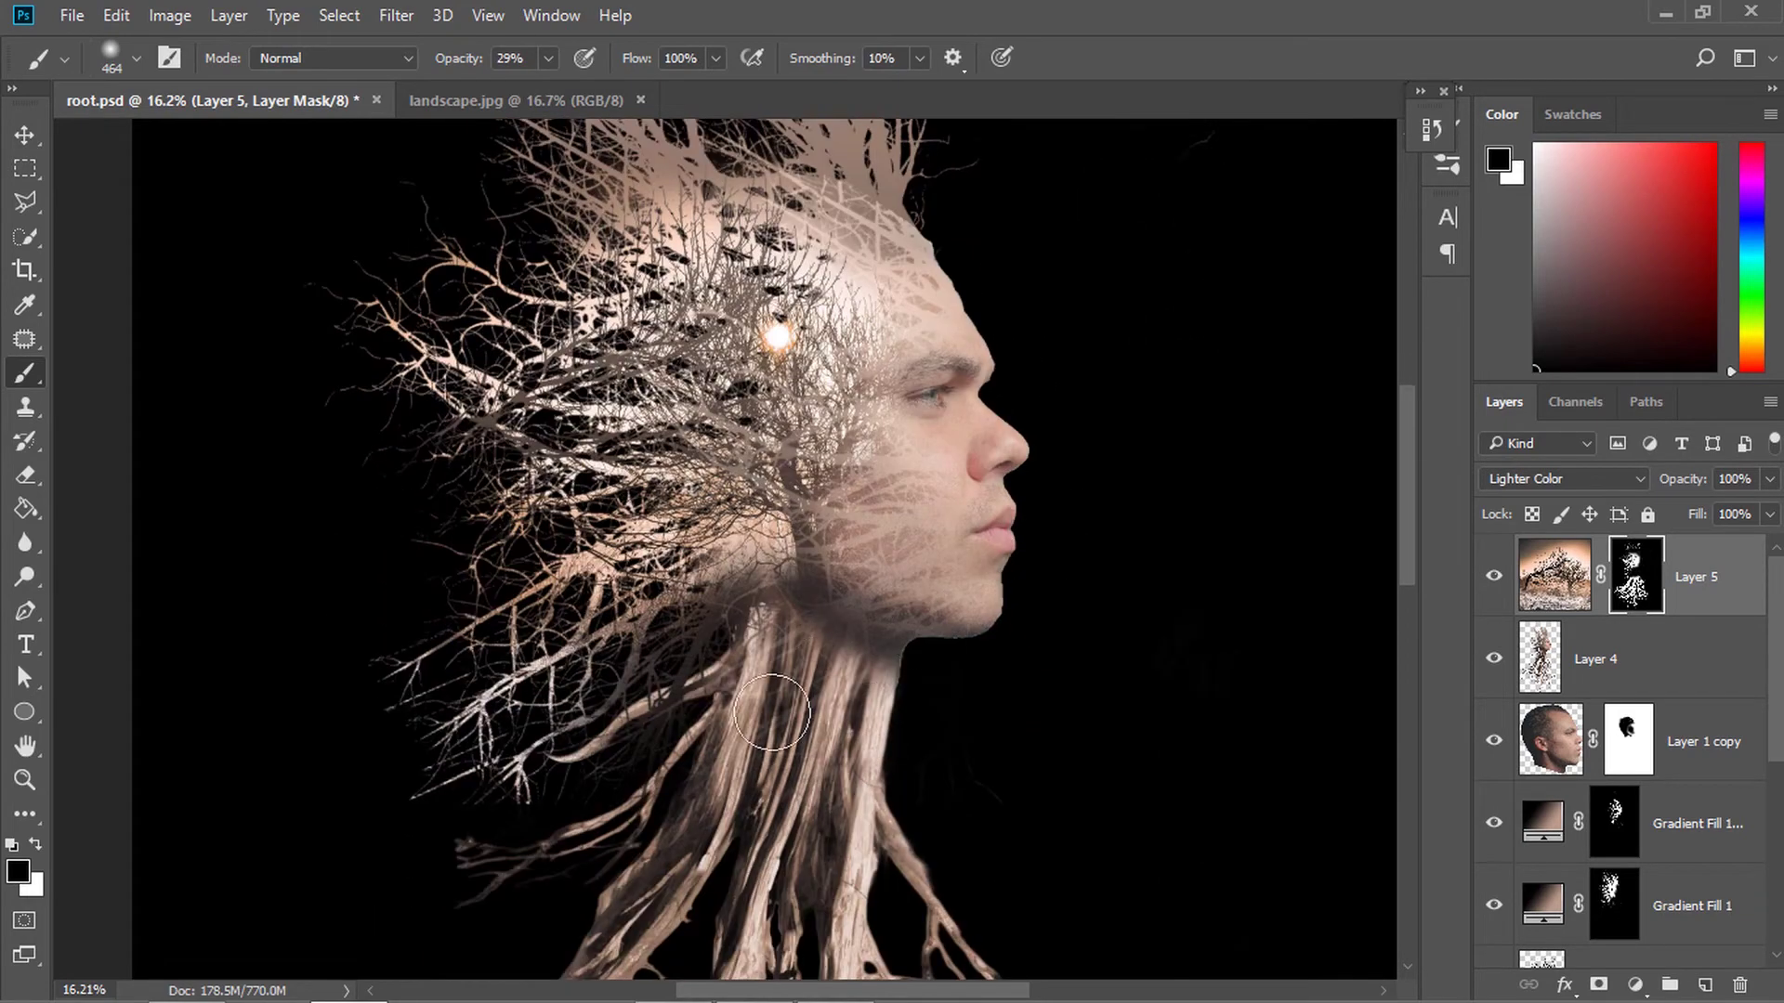
left_click_drag(867, 644, 899, 637)
scroll(1007, 676, "down", 1)
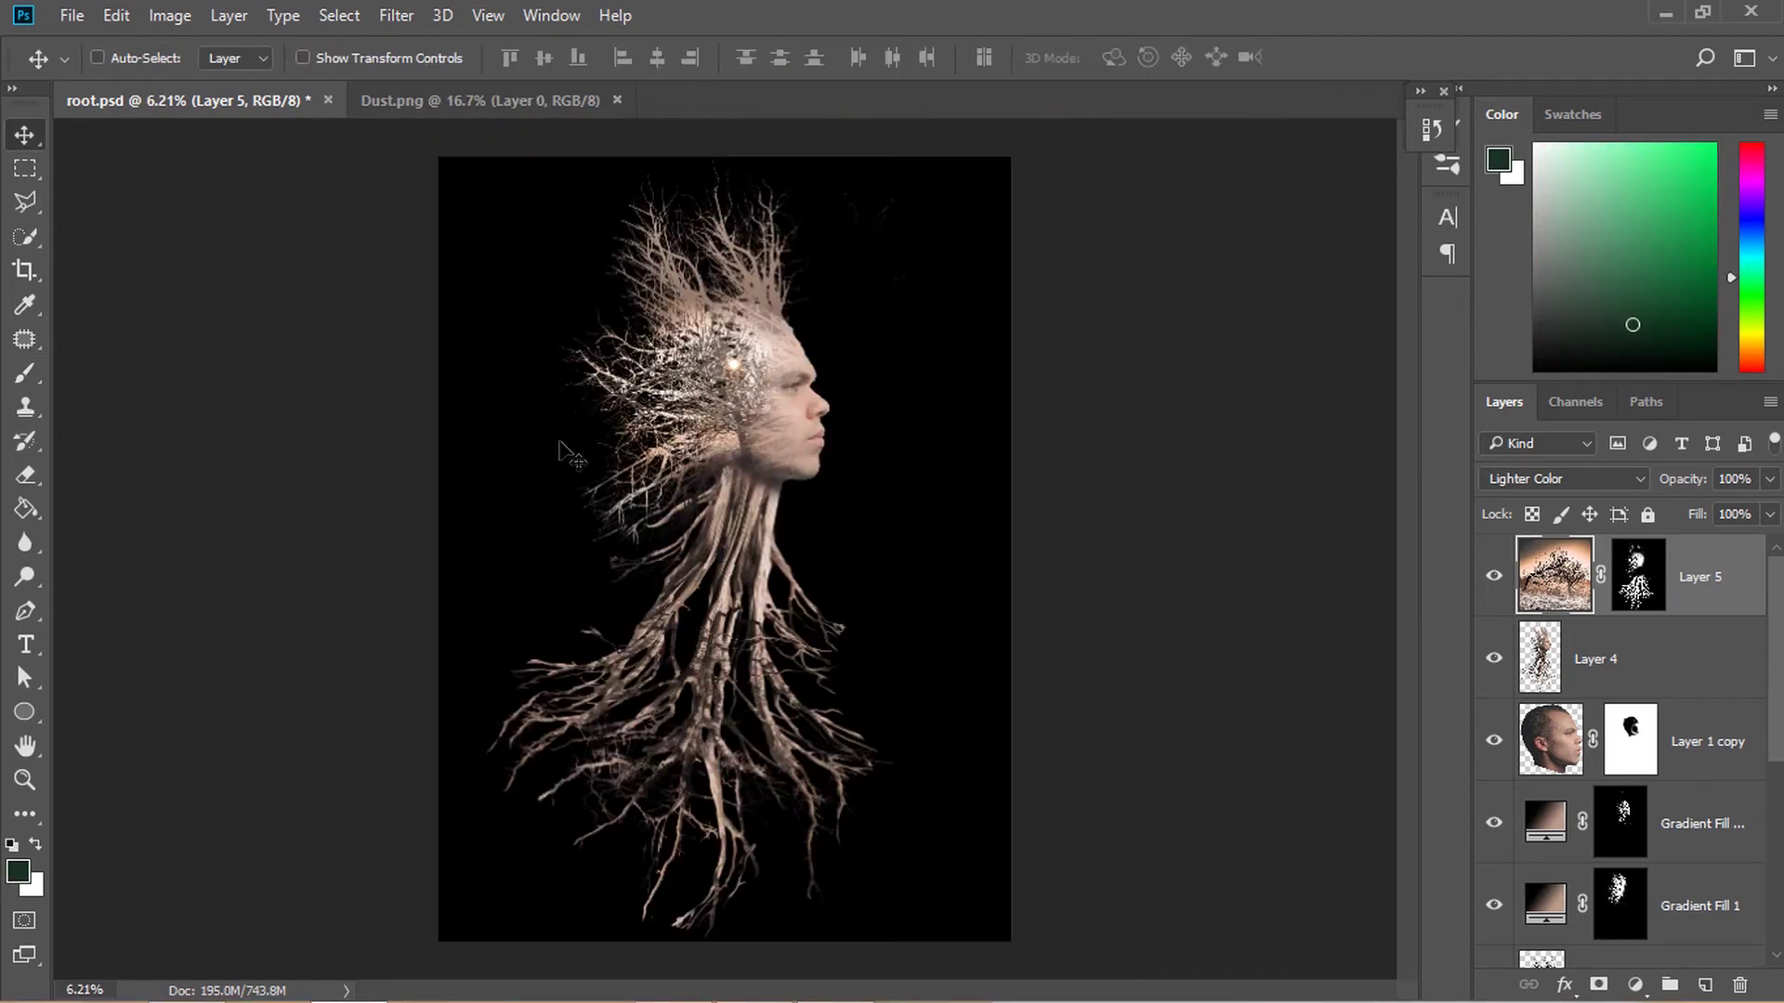
Close the Dust.png document and open smoke.png
left_click(618, 100)
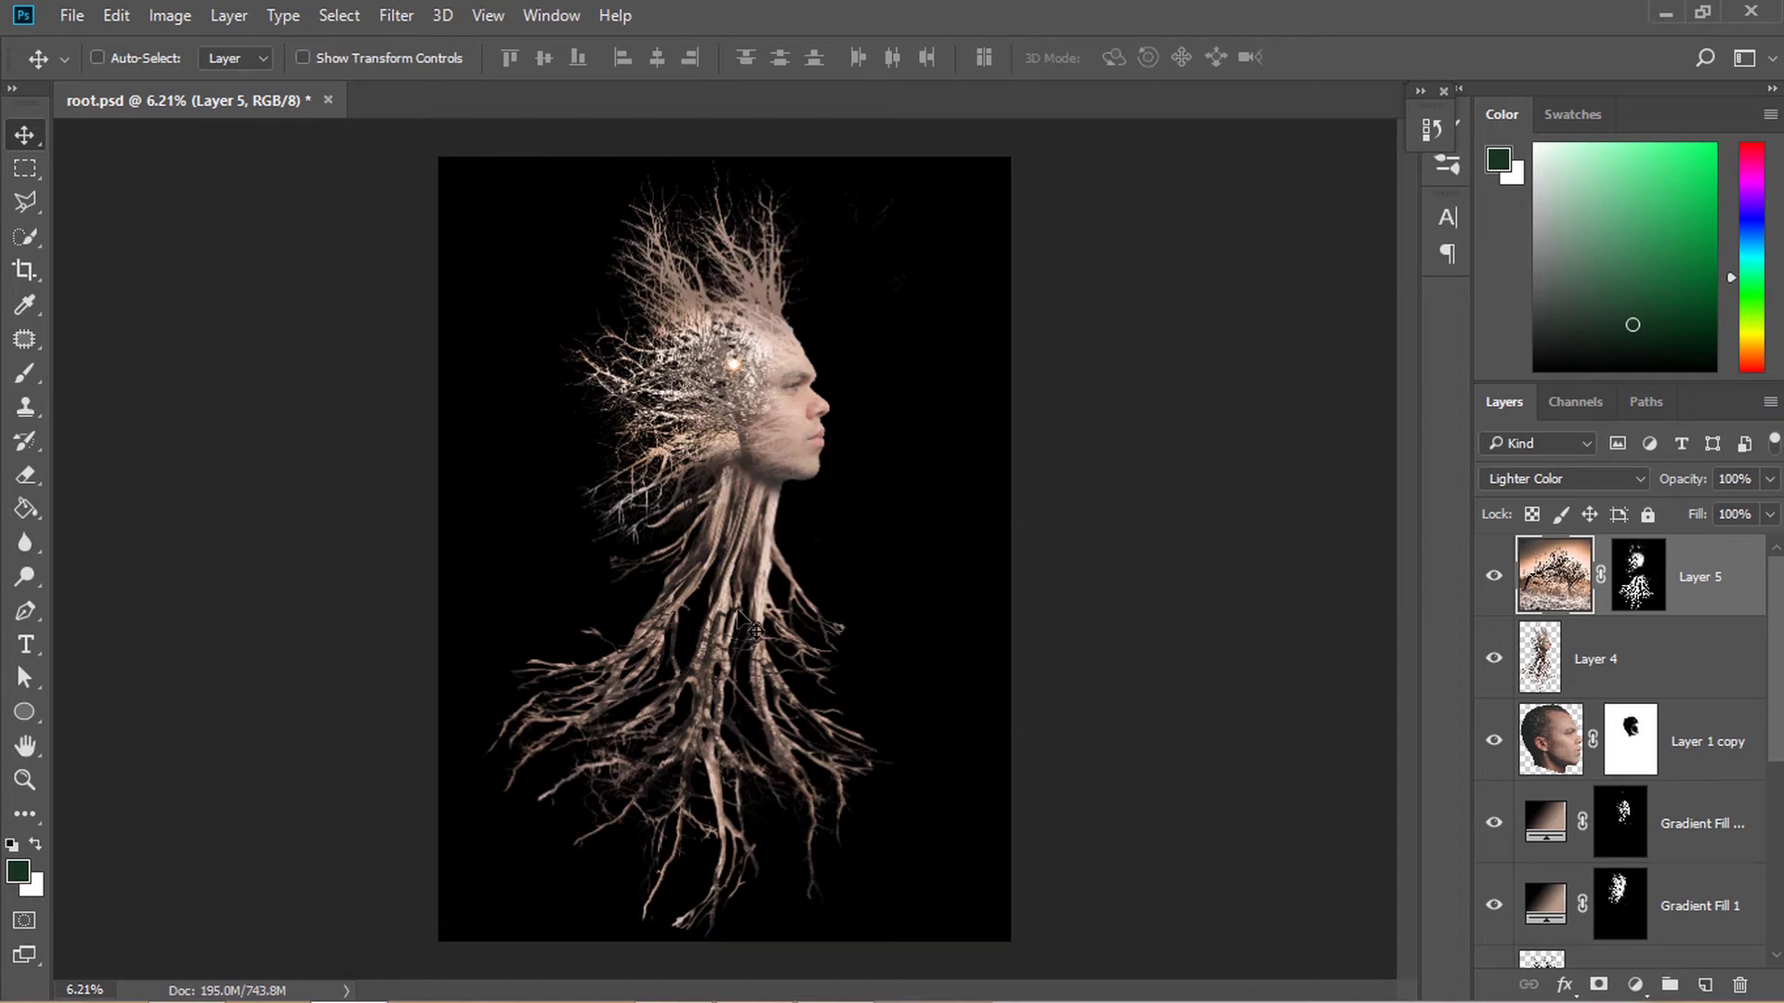
left_click(72, 17)
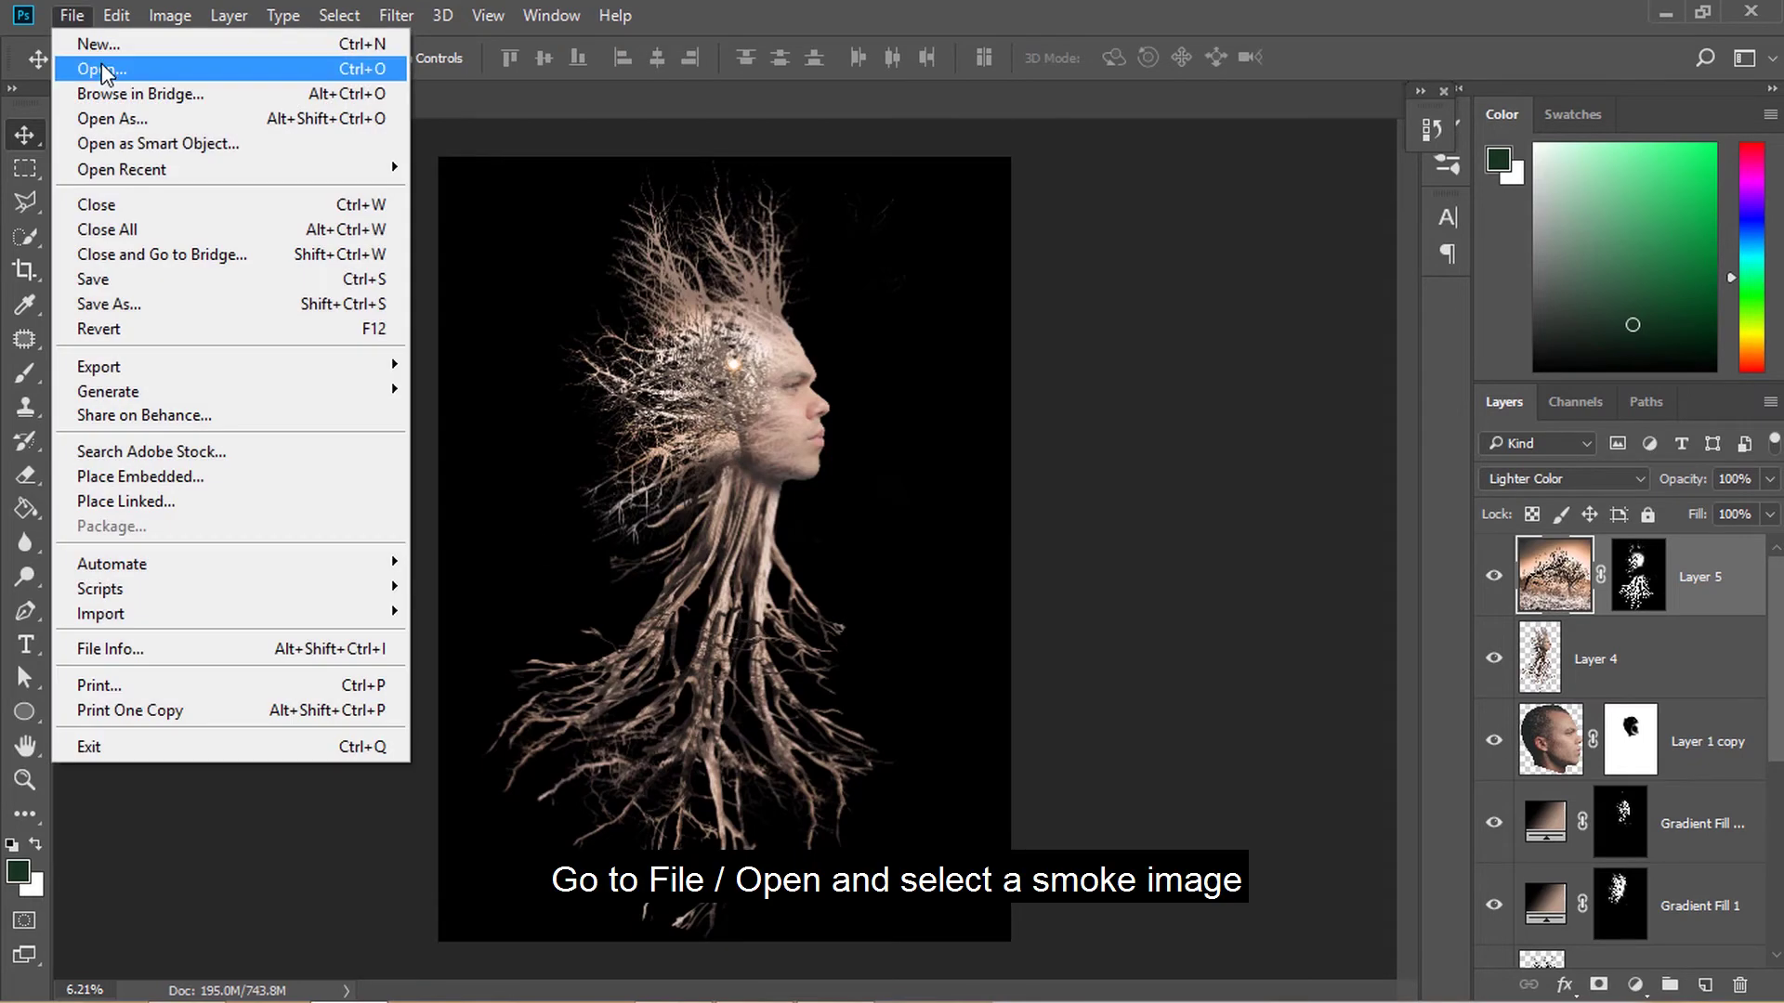
left_click(100, 68)
left_click(479, 372)
double_click(482, 372)
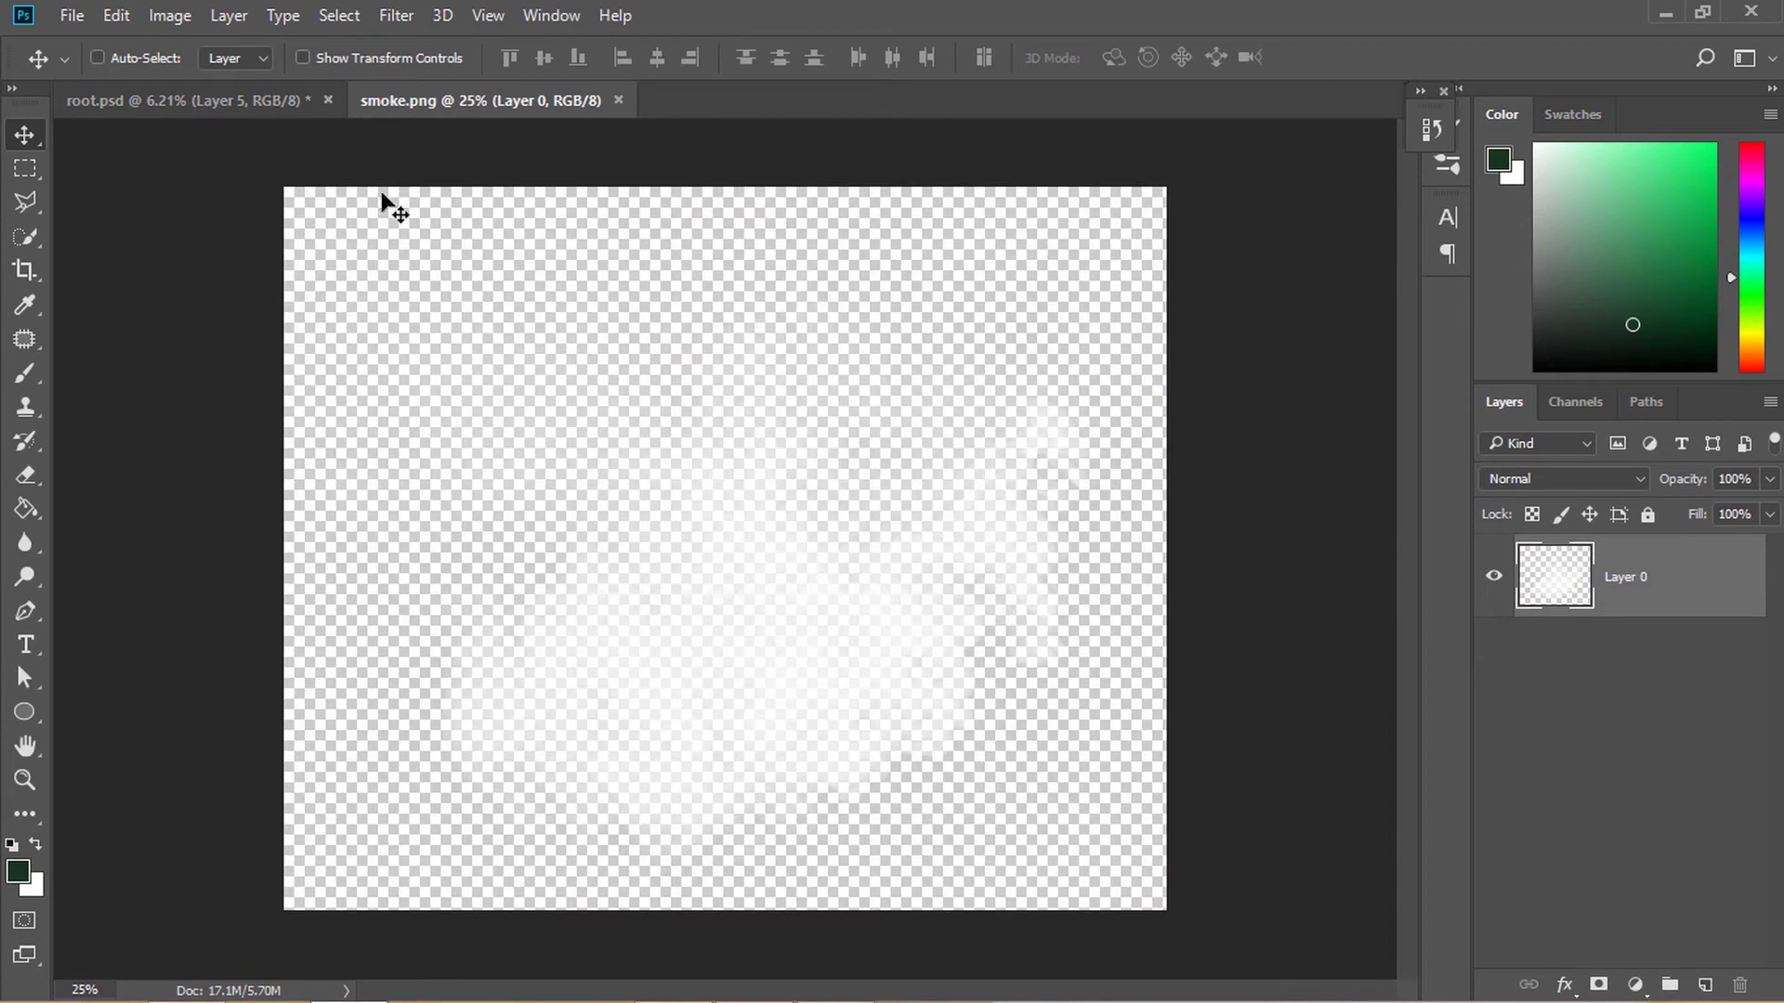
Bring the smoke into root.psd as a new layer, scale it to about 136% and centre it horizontally over the neck roots
left_click_drag(242, 93, 739, 569)
key("ctrl+t")
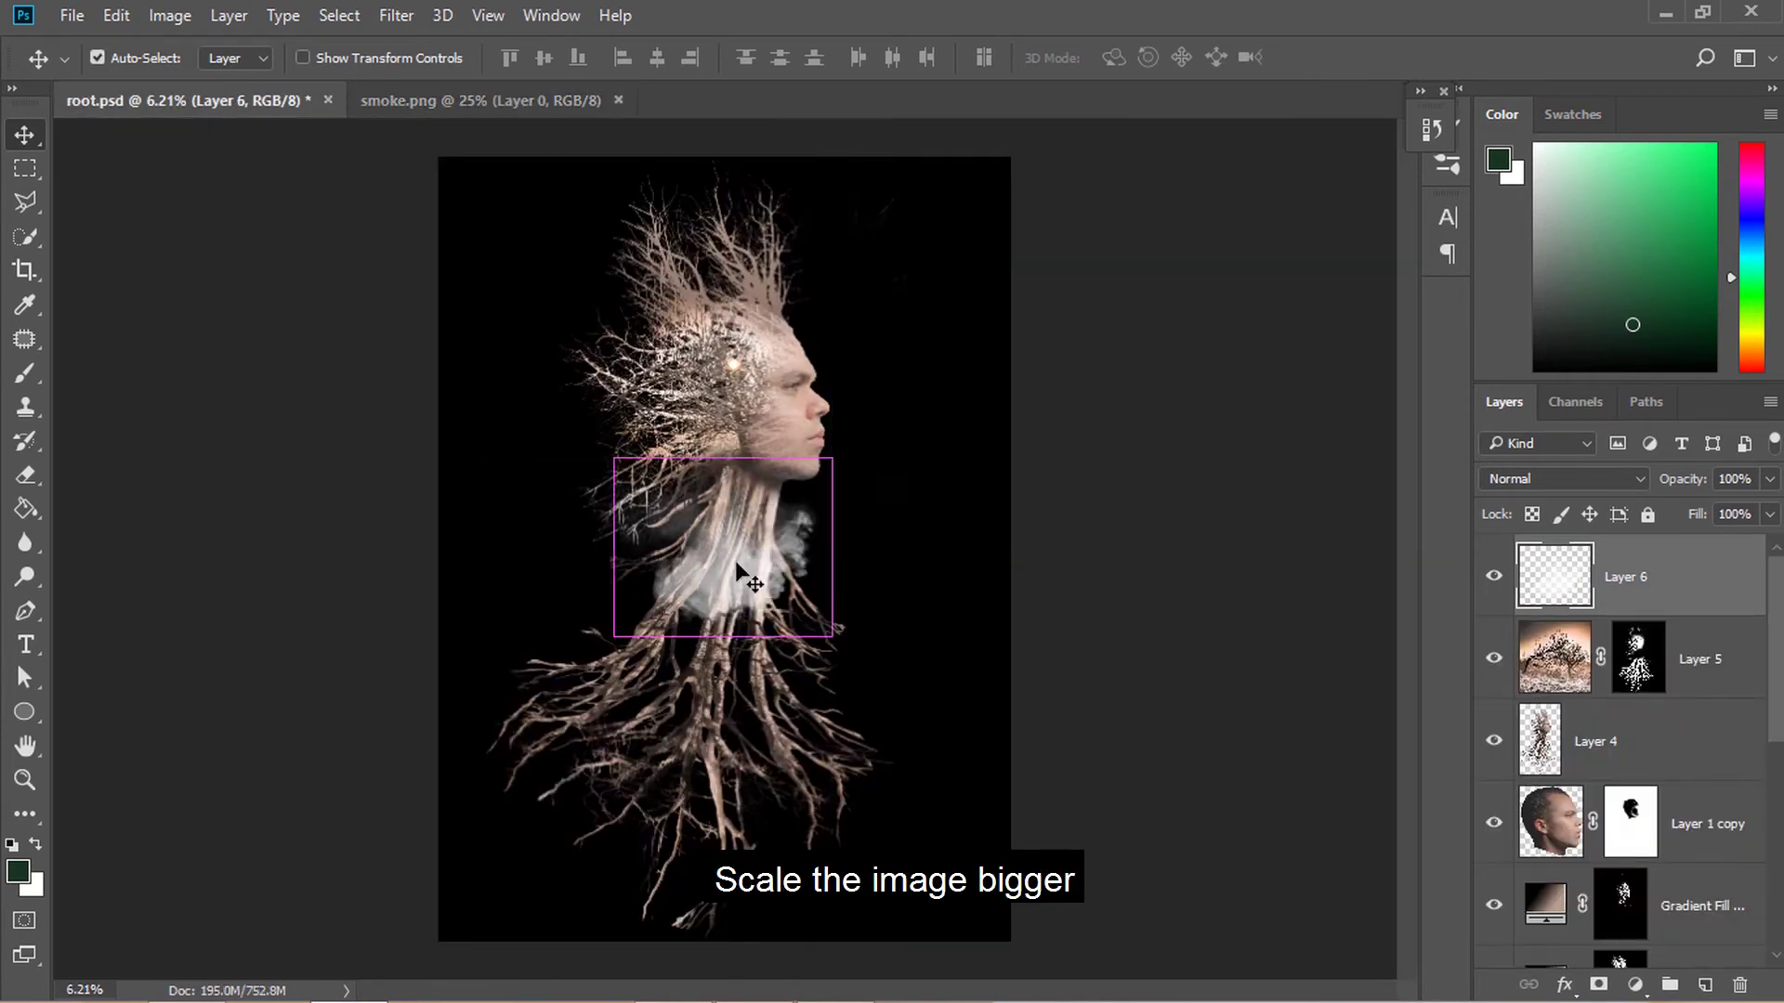
left_click_drag(831, 458, 912, 390)
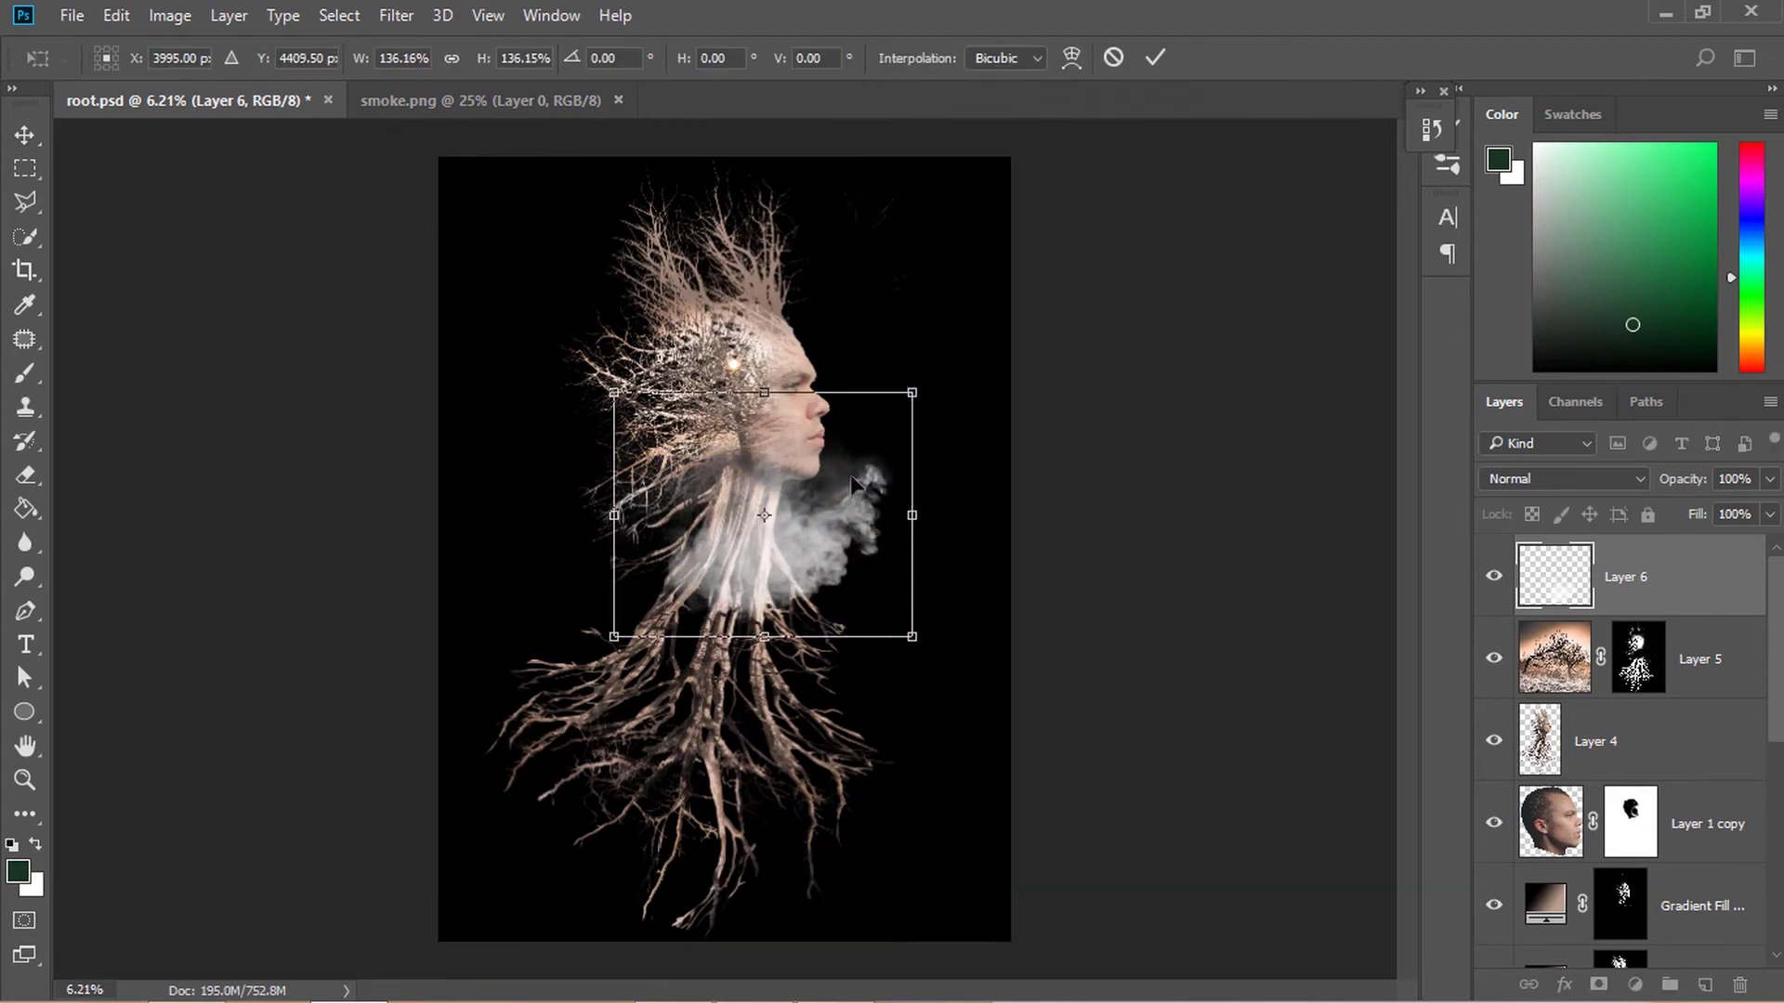
left_click_drag(825, 526, 788, 573)
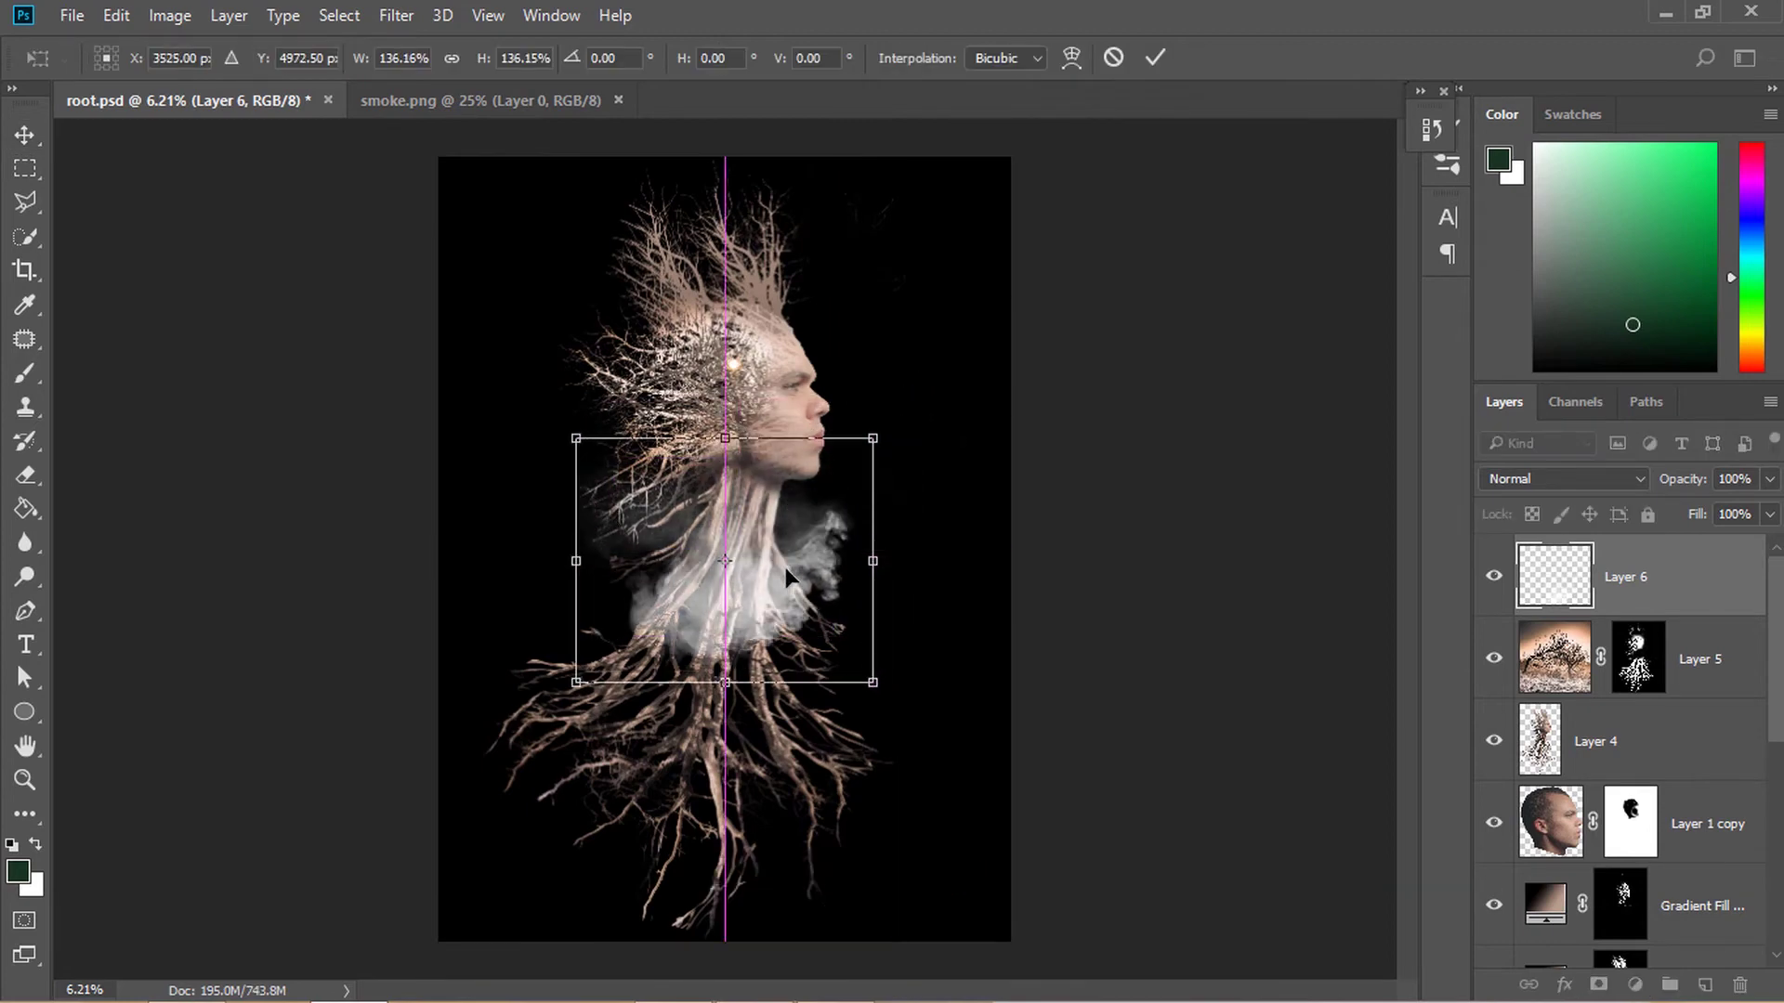
key("Return")
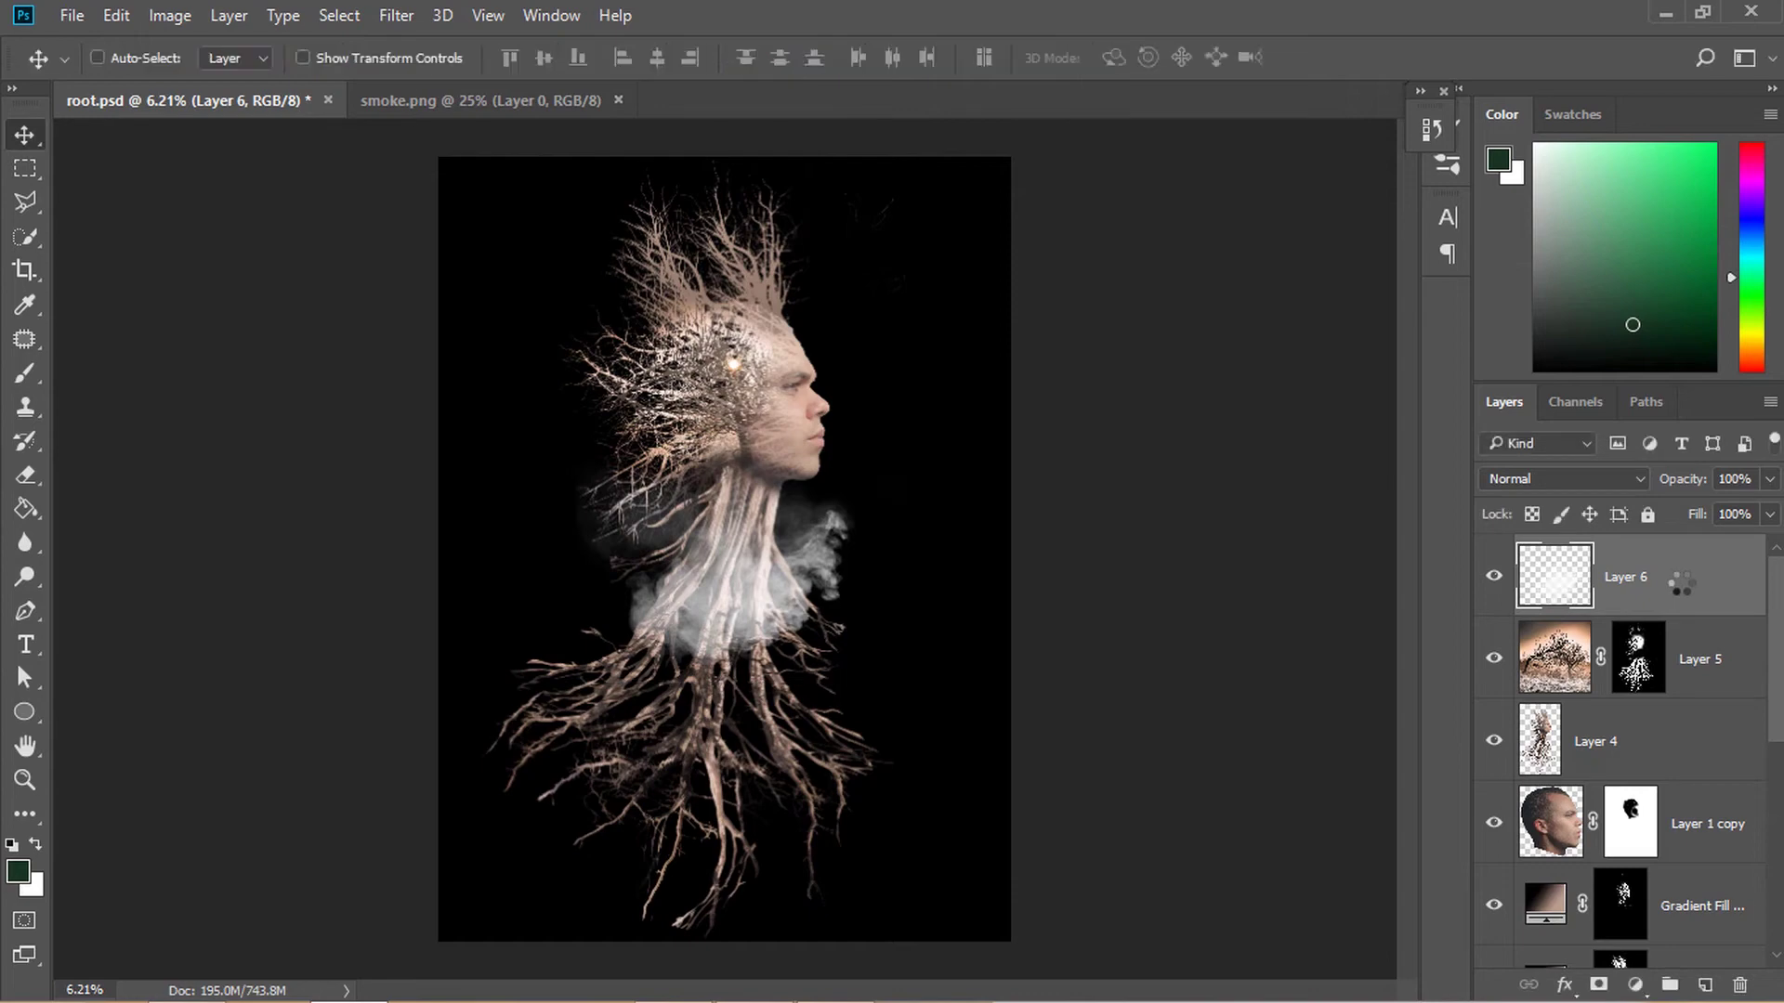
Move the smoke layer below Layer 4 and reduce its opacity to 17%
left_click_drag(1650, 590, 1653, 751)
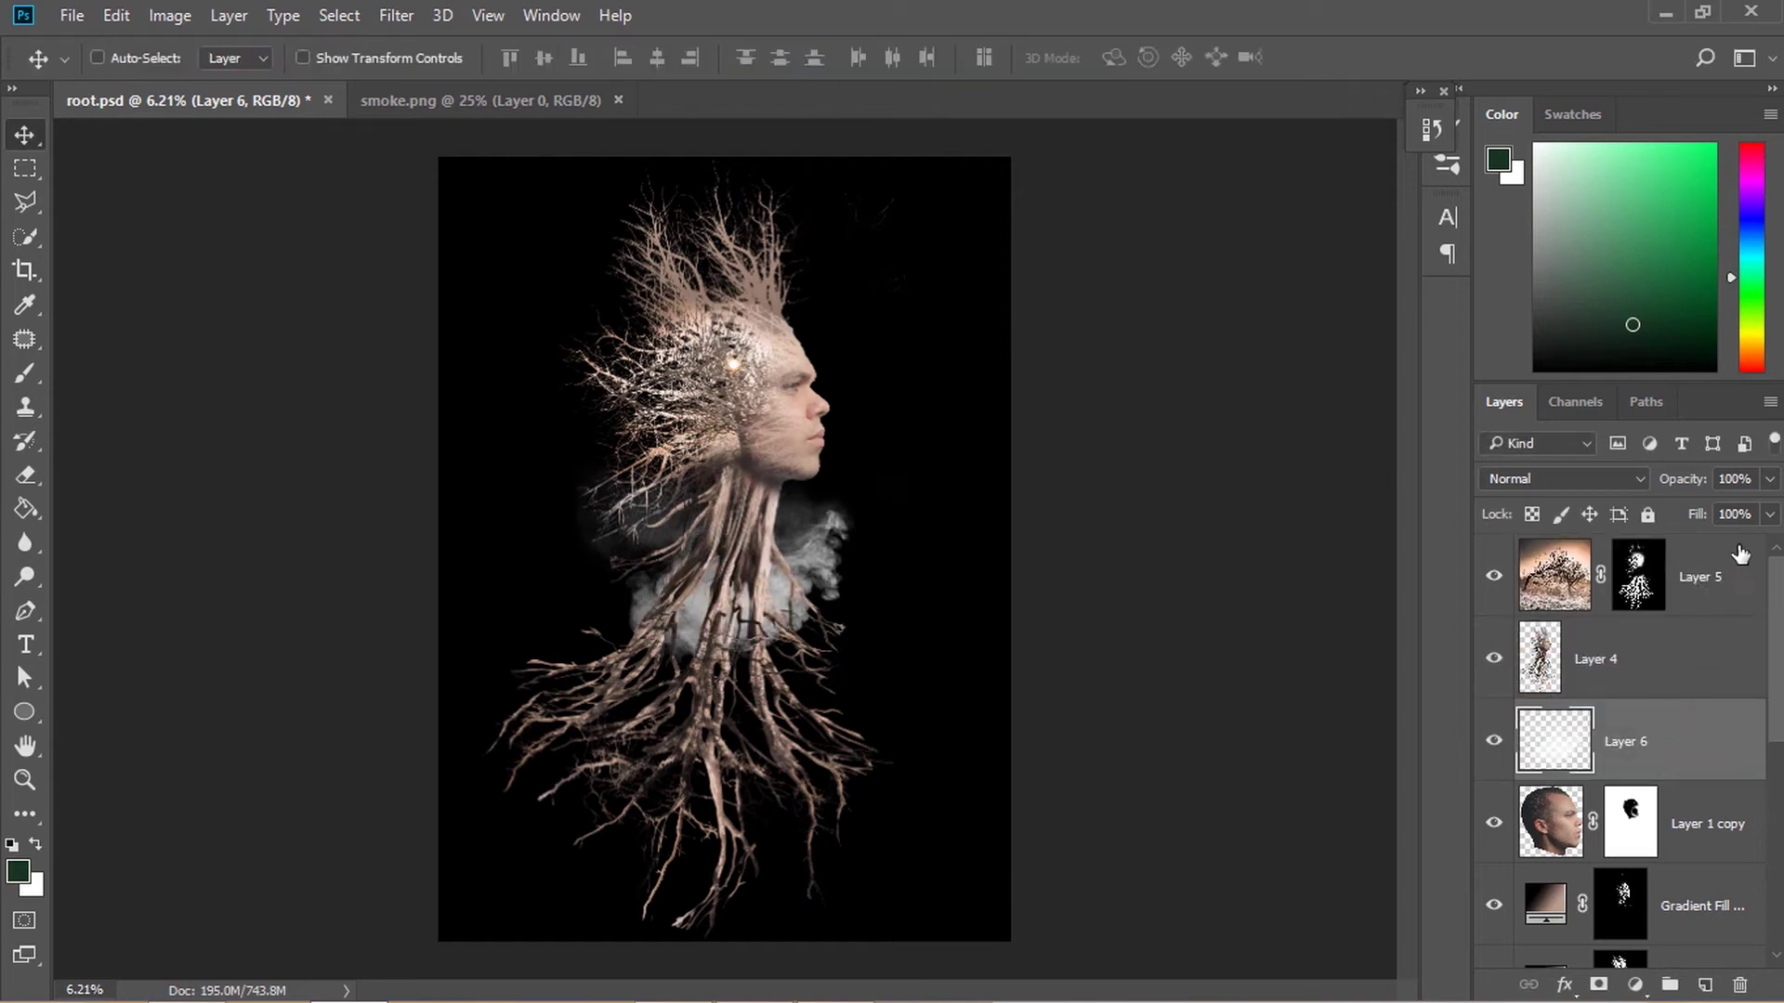
left_click(1768, 480)
left_click(1670, 513)
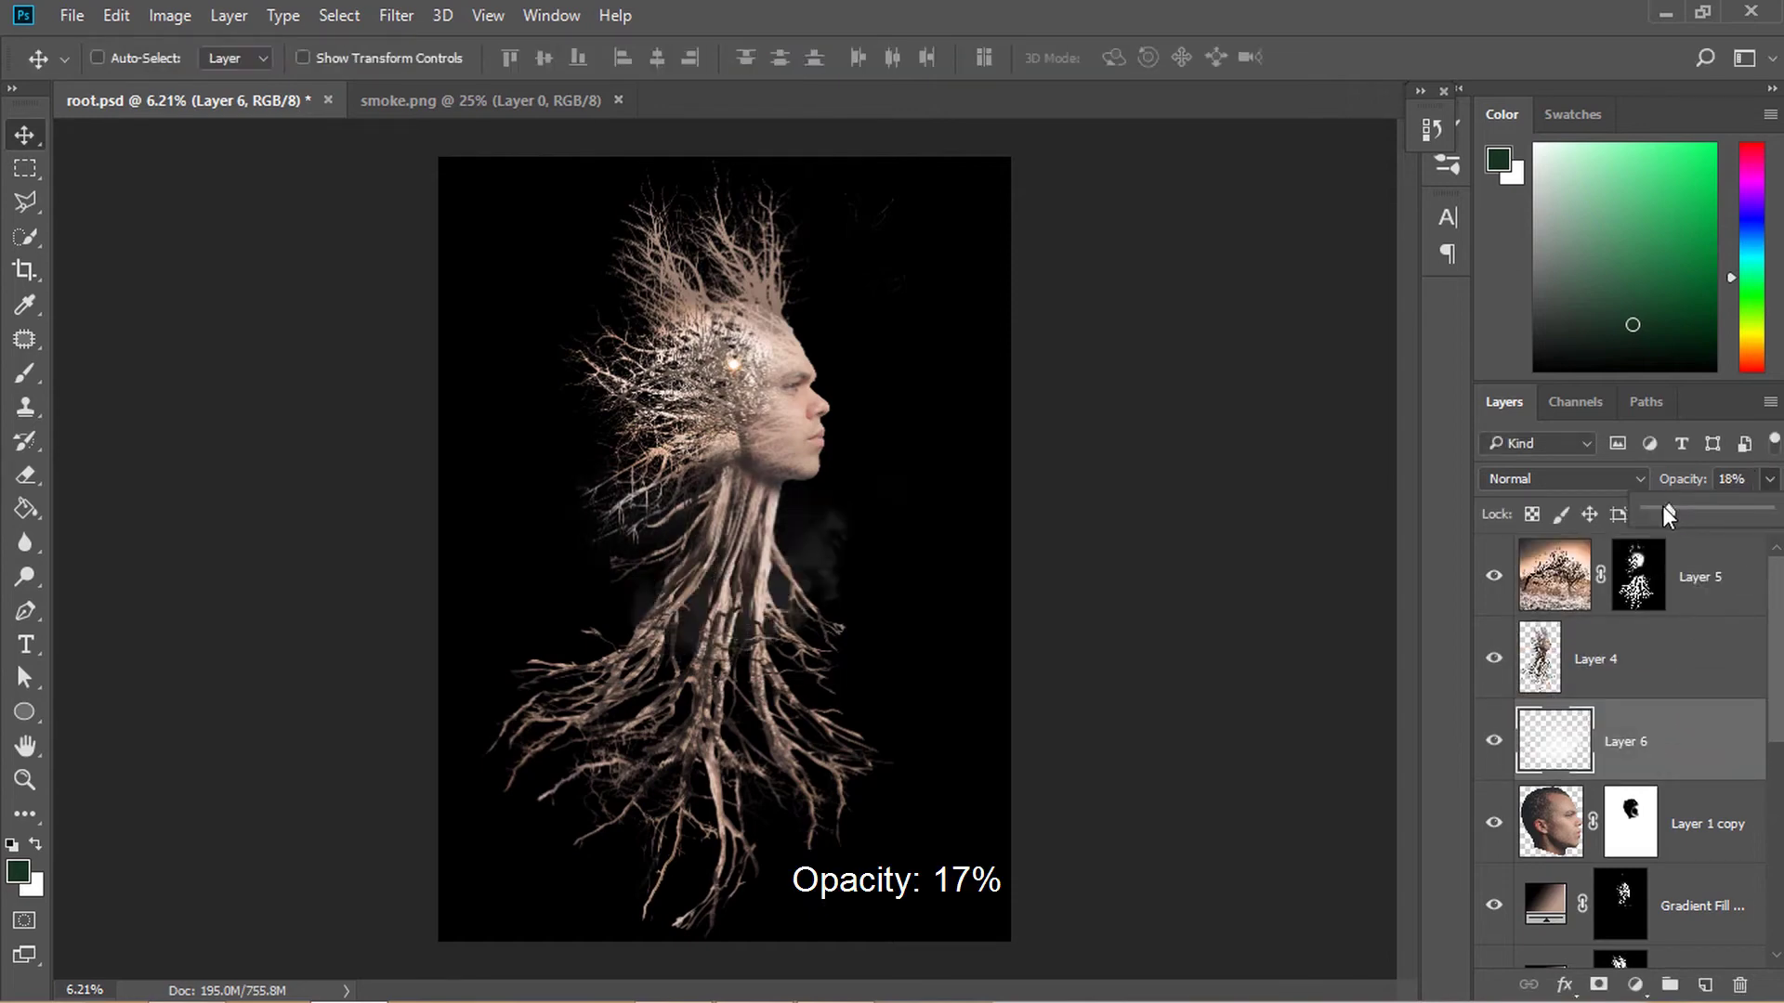
Rotate the smoke about -16°, scale it to about 117% wide by 130% high, and place it beside the neck below the chin
key("ctrl+t")
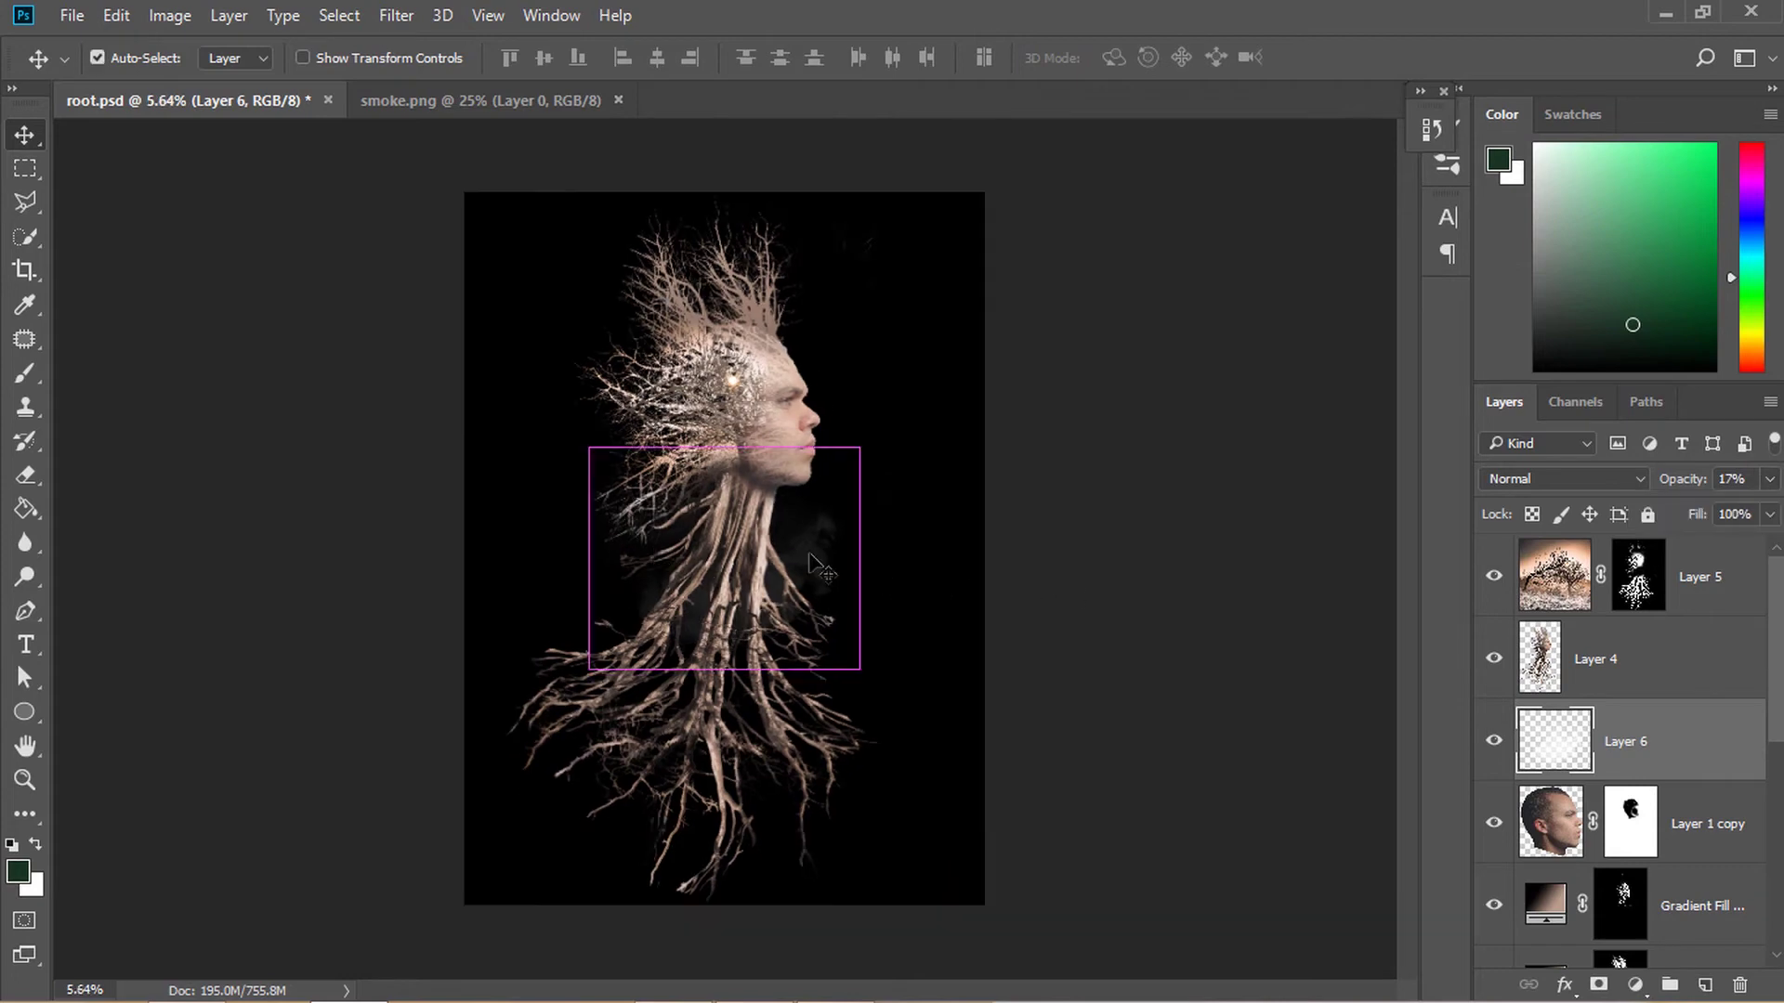
left_click_drag(884, 443, 851, 342)
left_click_drag(834, 428, 812, 521)
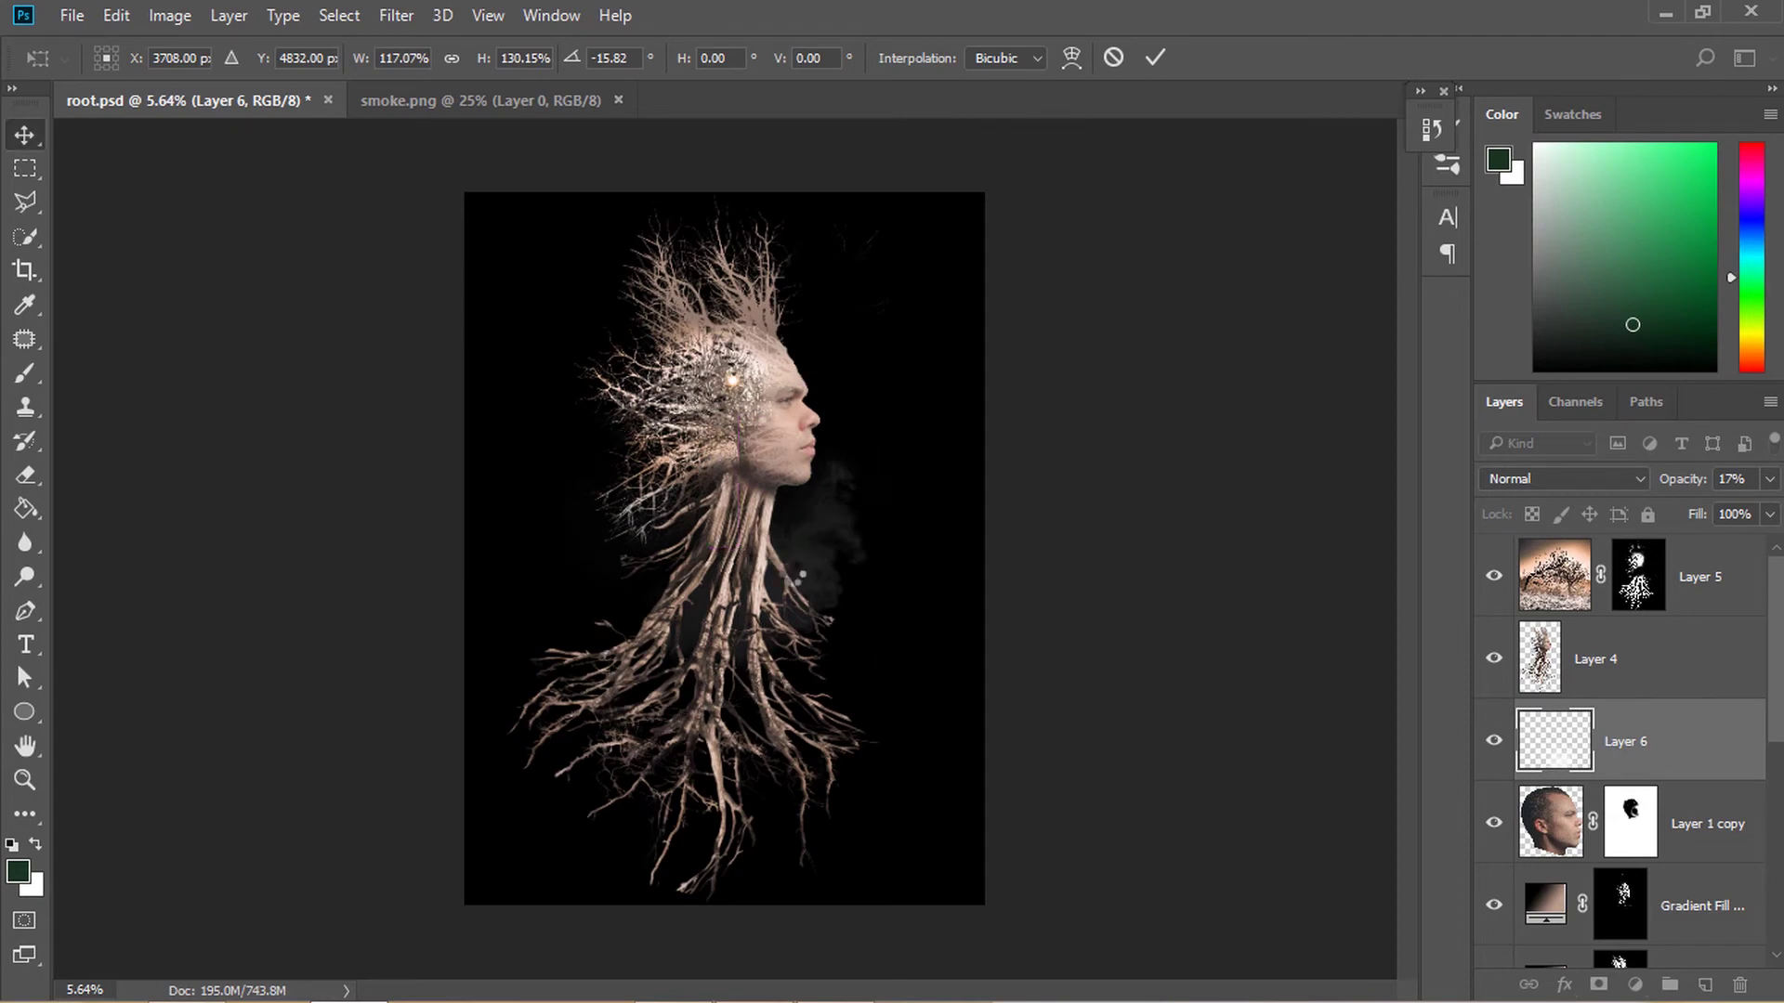
key("Return")
scroll(715, 521, "up", 2)
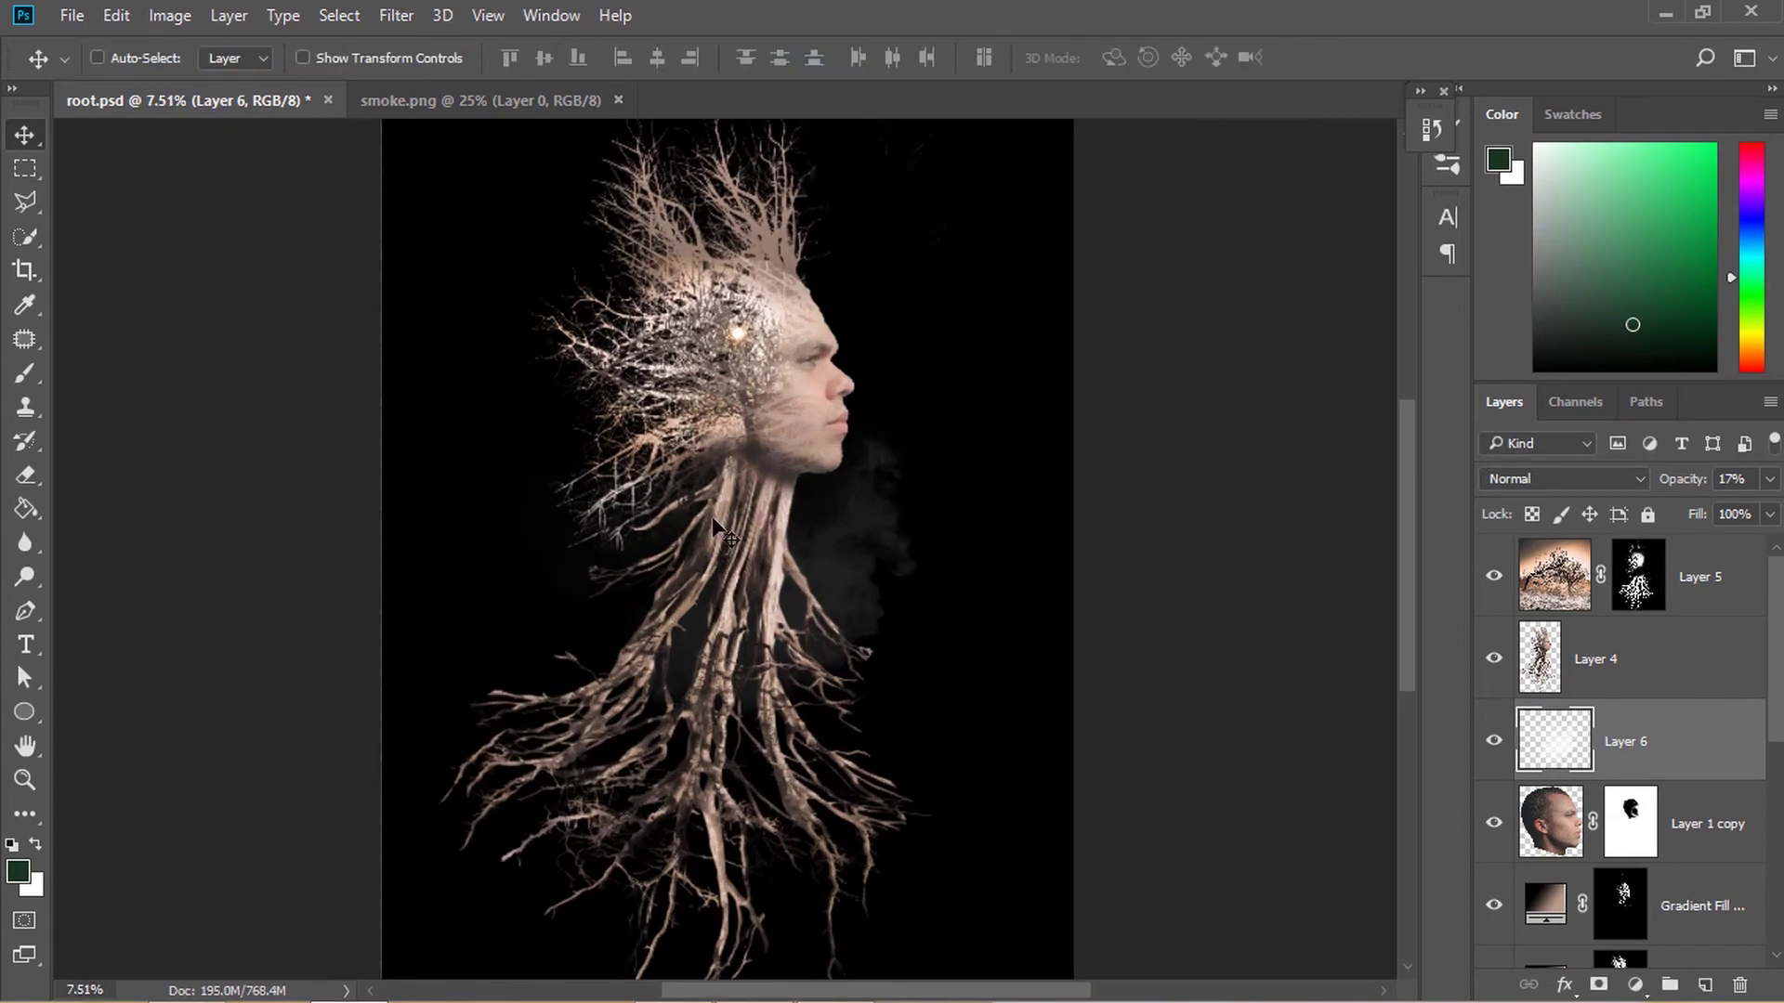
scroll(741, 556, "up", 2)
scroll(836, 614, "up", 5)
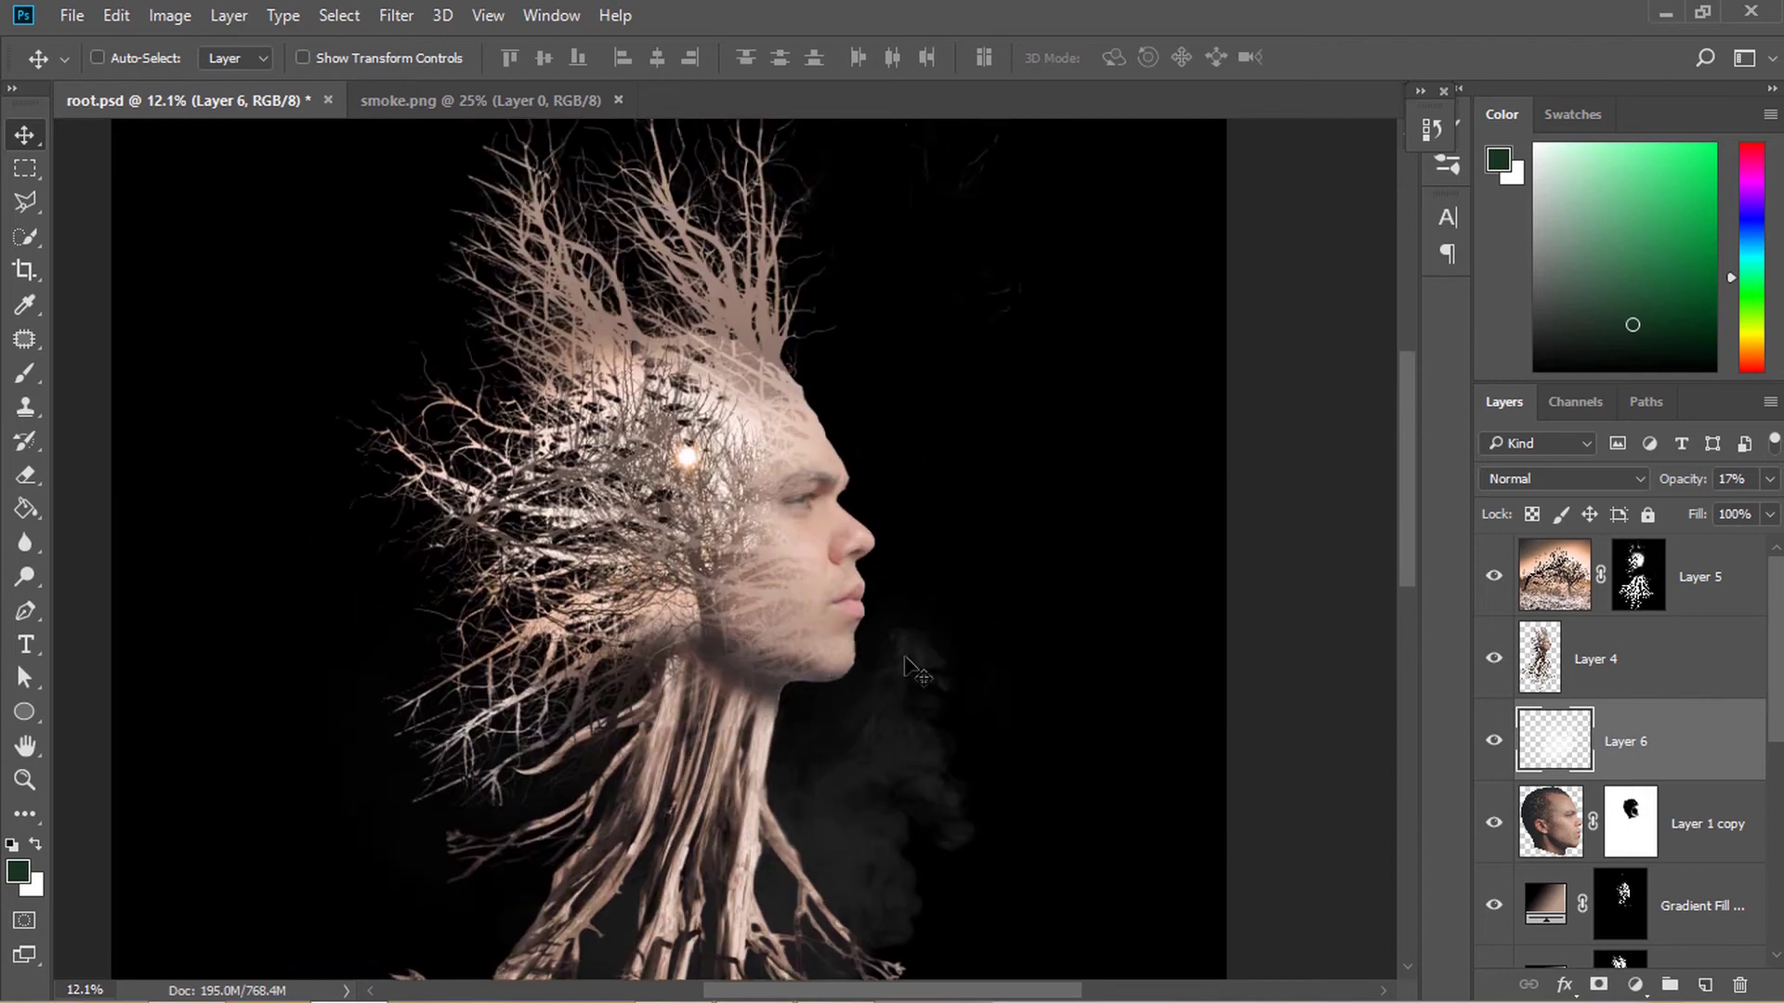
scroll(915, 669, "down", 4)
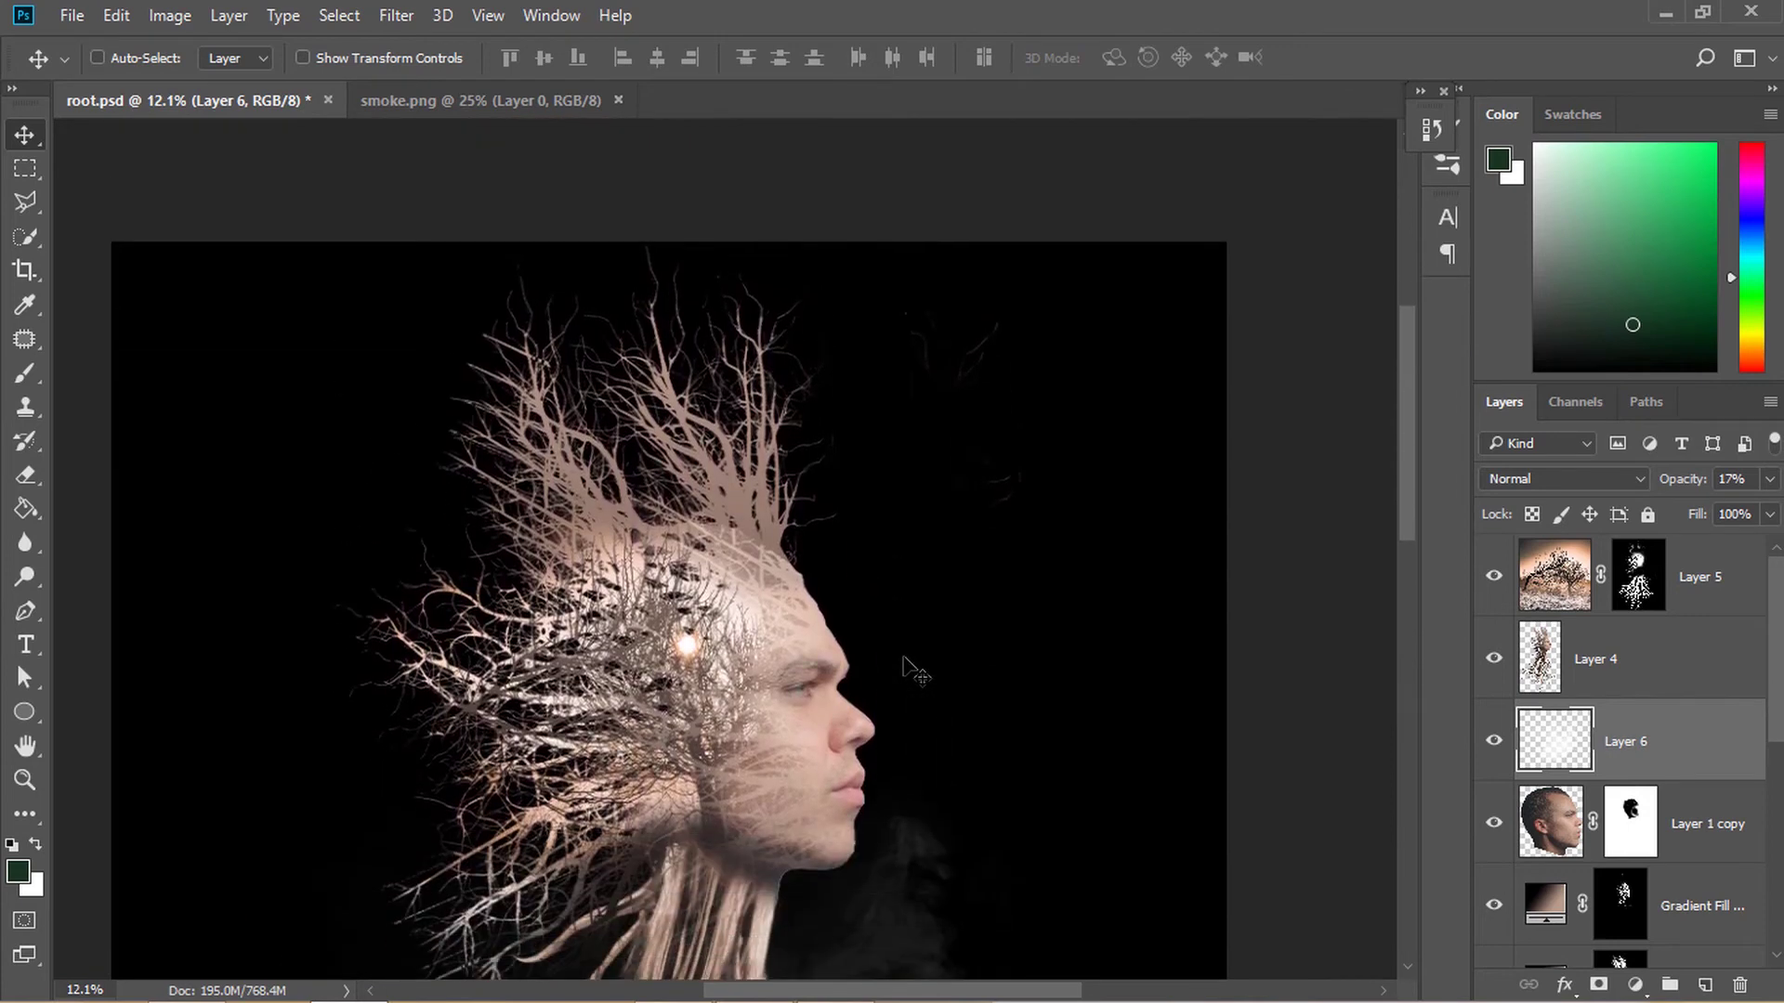
scroll(906, 662, "down", 4)
scroll(894, 645, "down", 10)
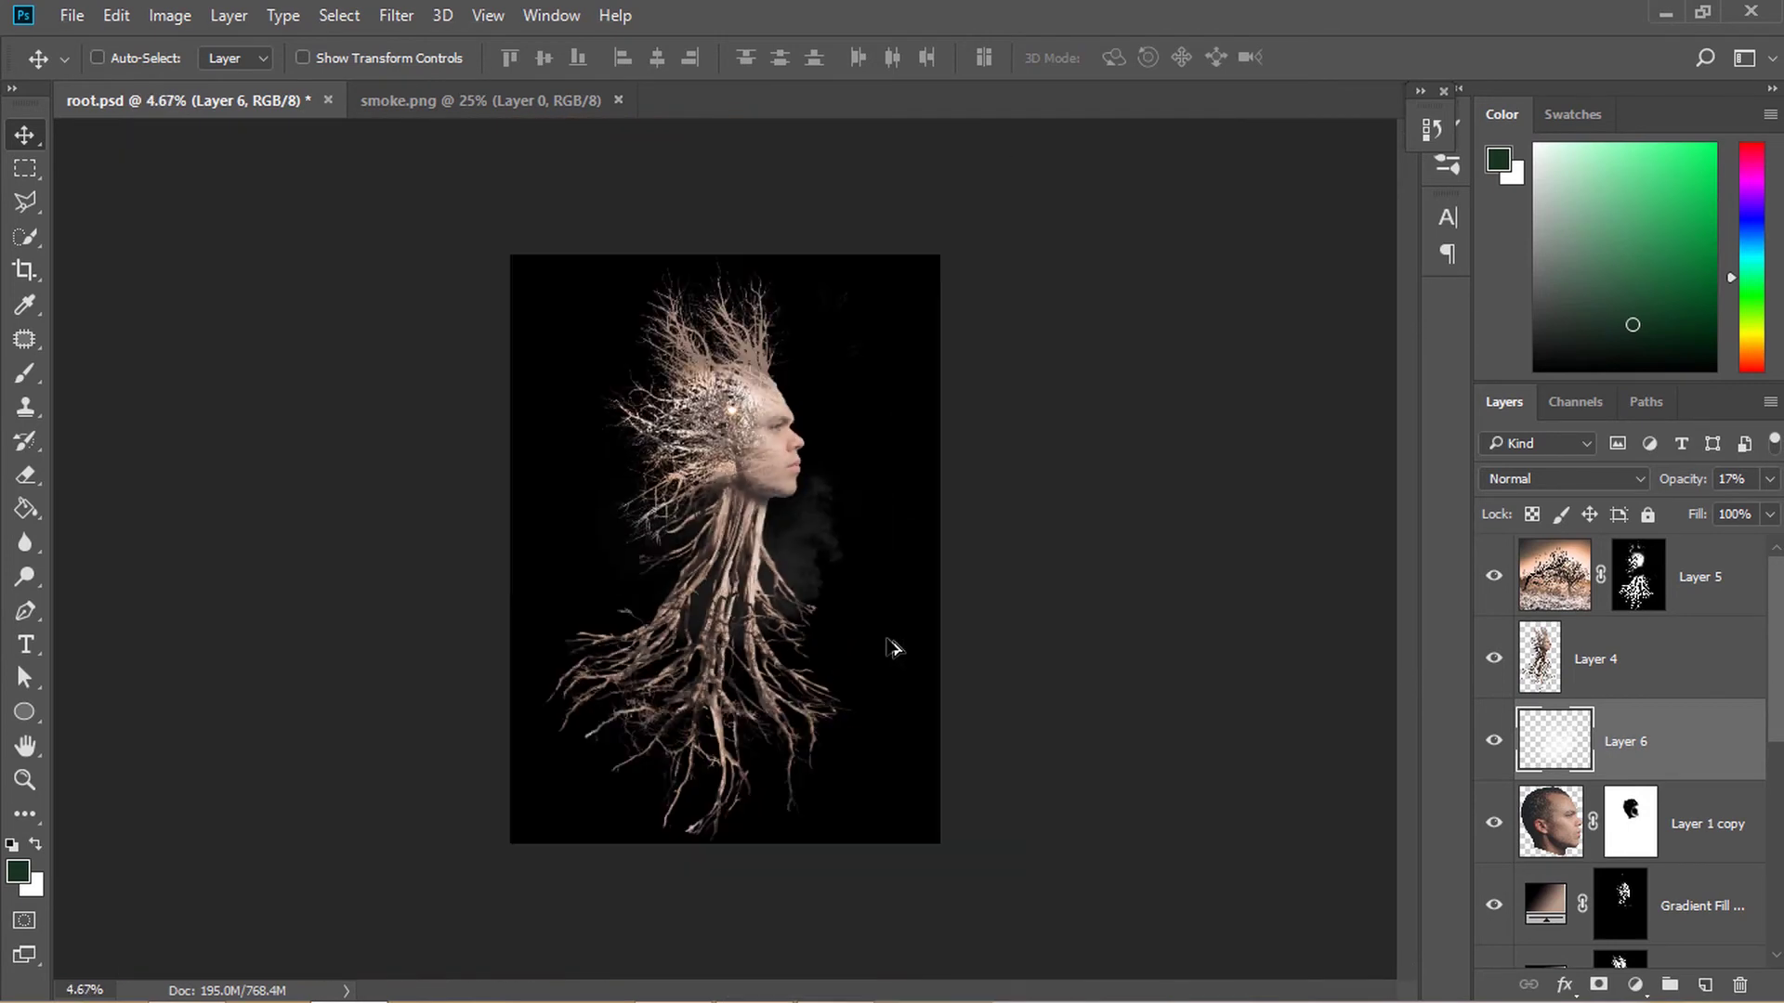
Stamp all visible layers into a new merged layer above Layer 5
scroll(720, 558, "up", 2)
left_click(1712, 583)
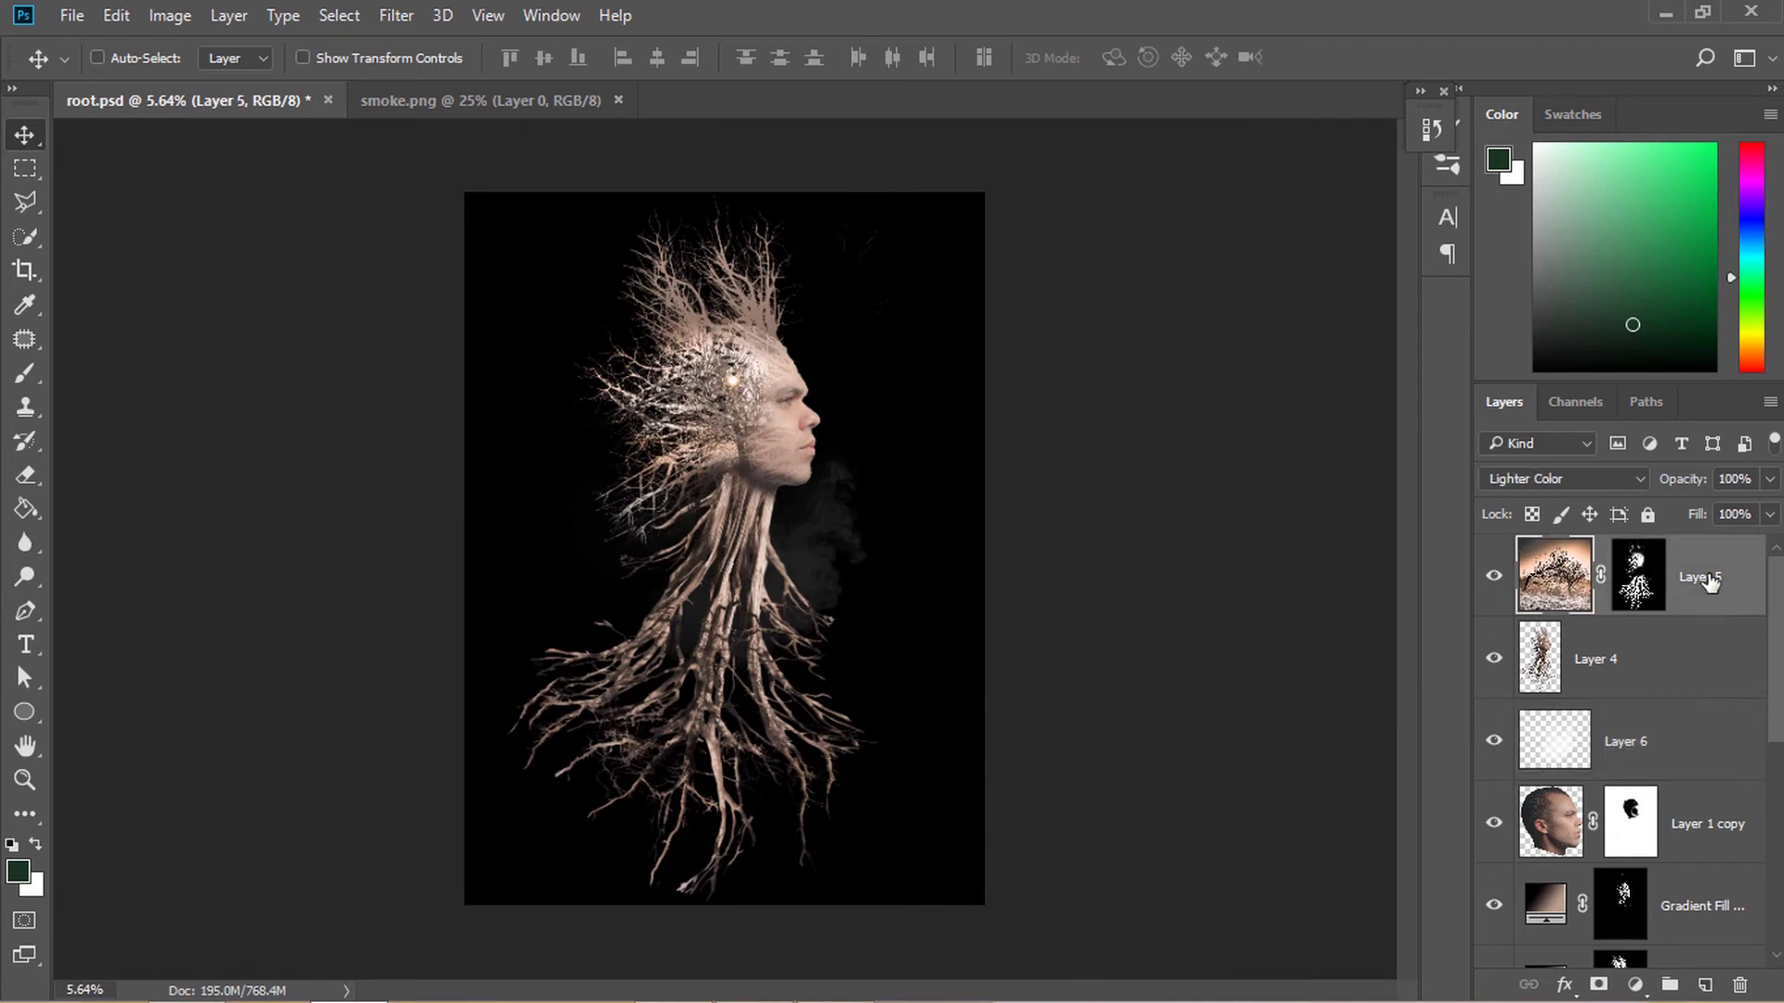
key("ctrl+alt+shift+e")
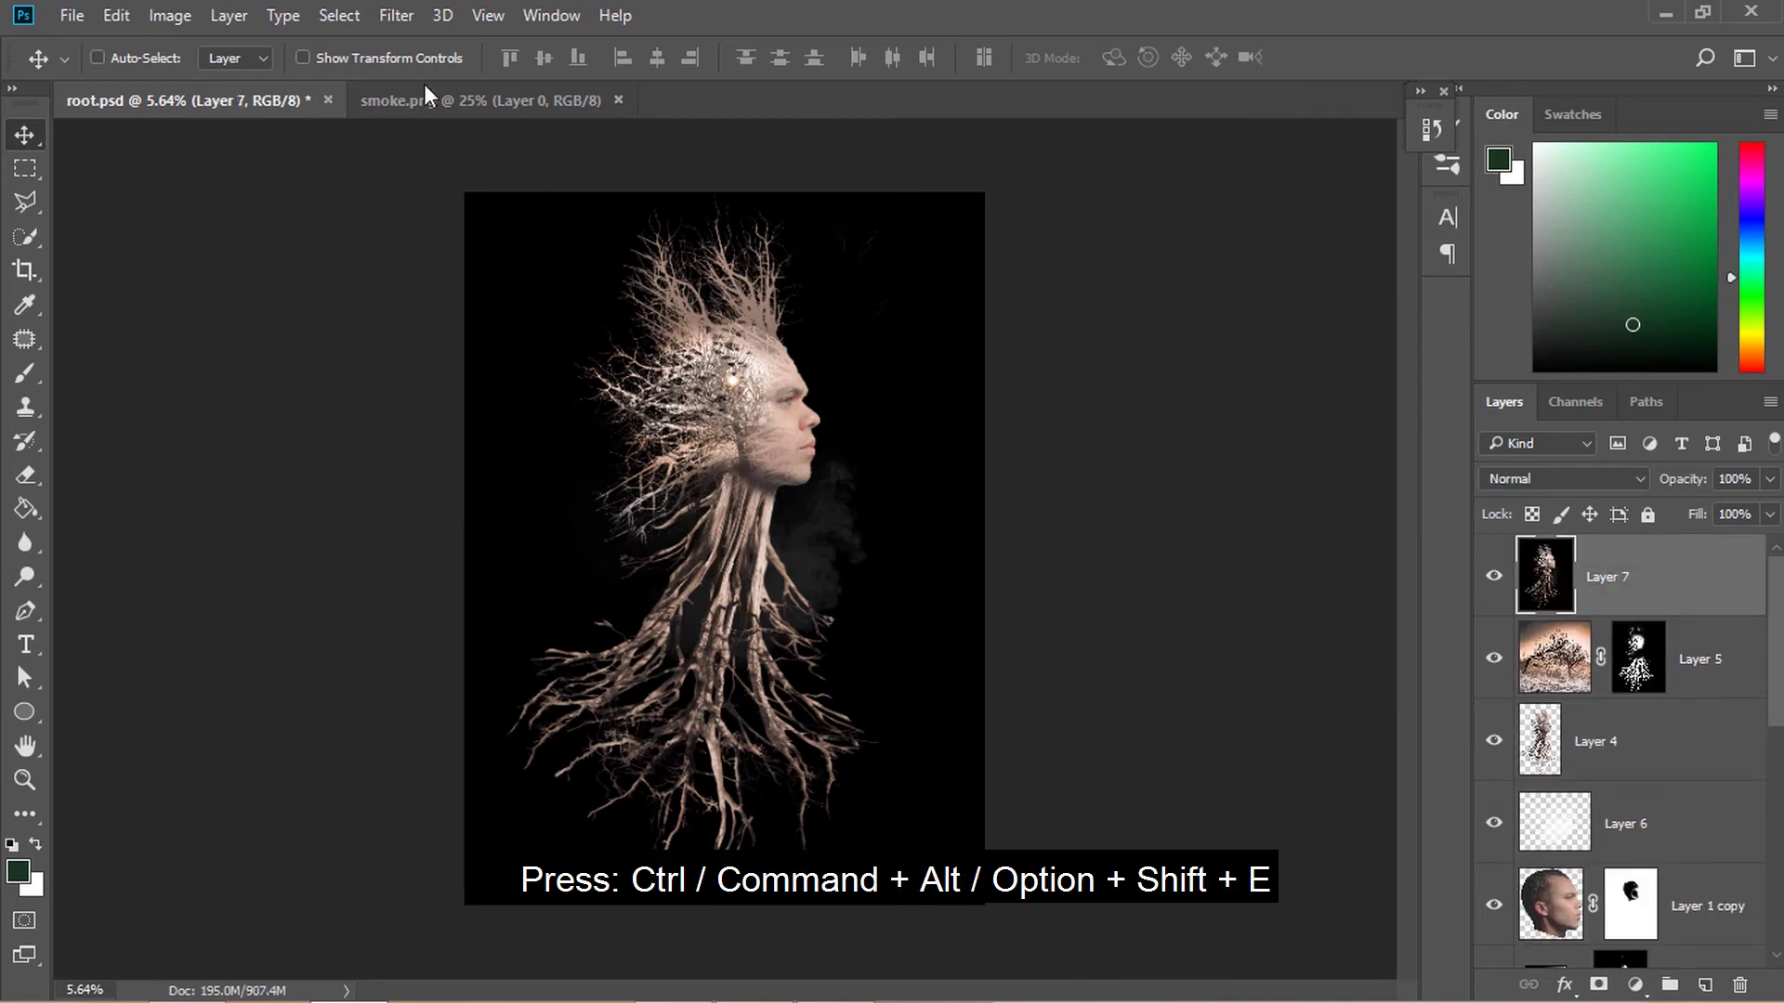
Render a 50-300mm Zoom lens flare at 52% brightness on the merged layer, centred on the head beside the face
left_click(398, 16)
mouse_move(487, 432)
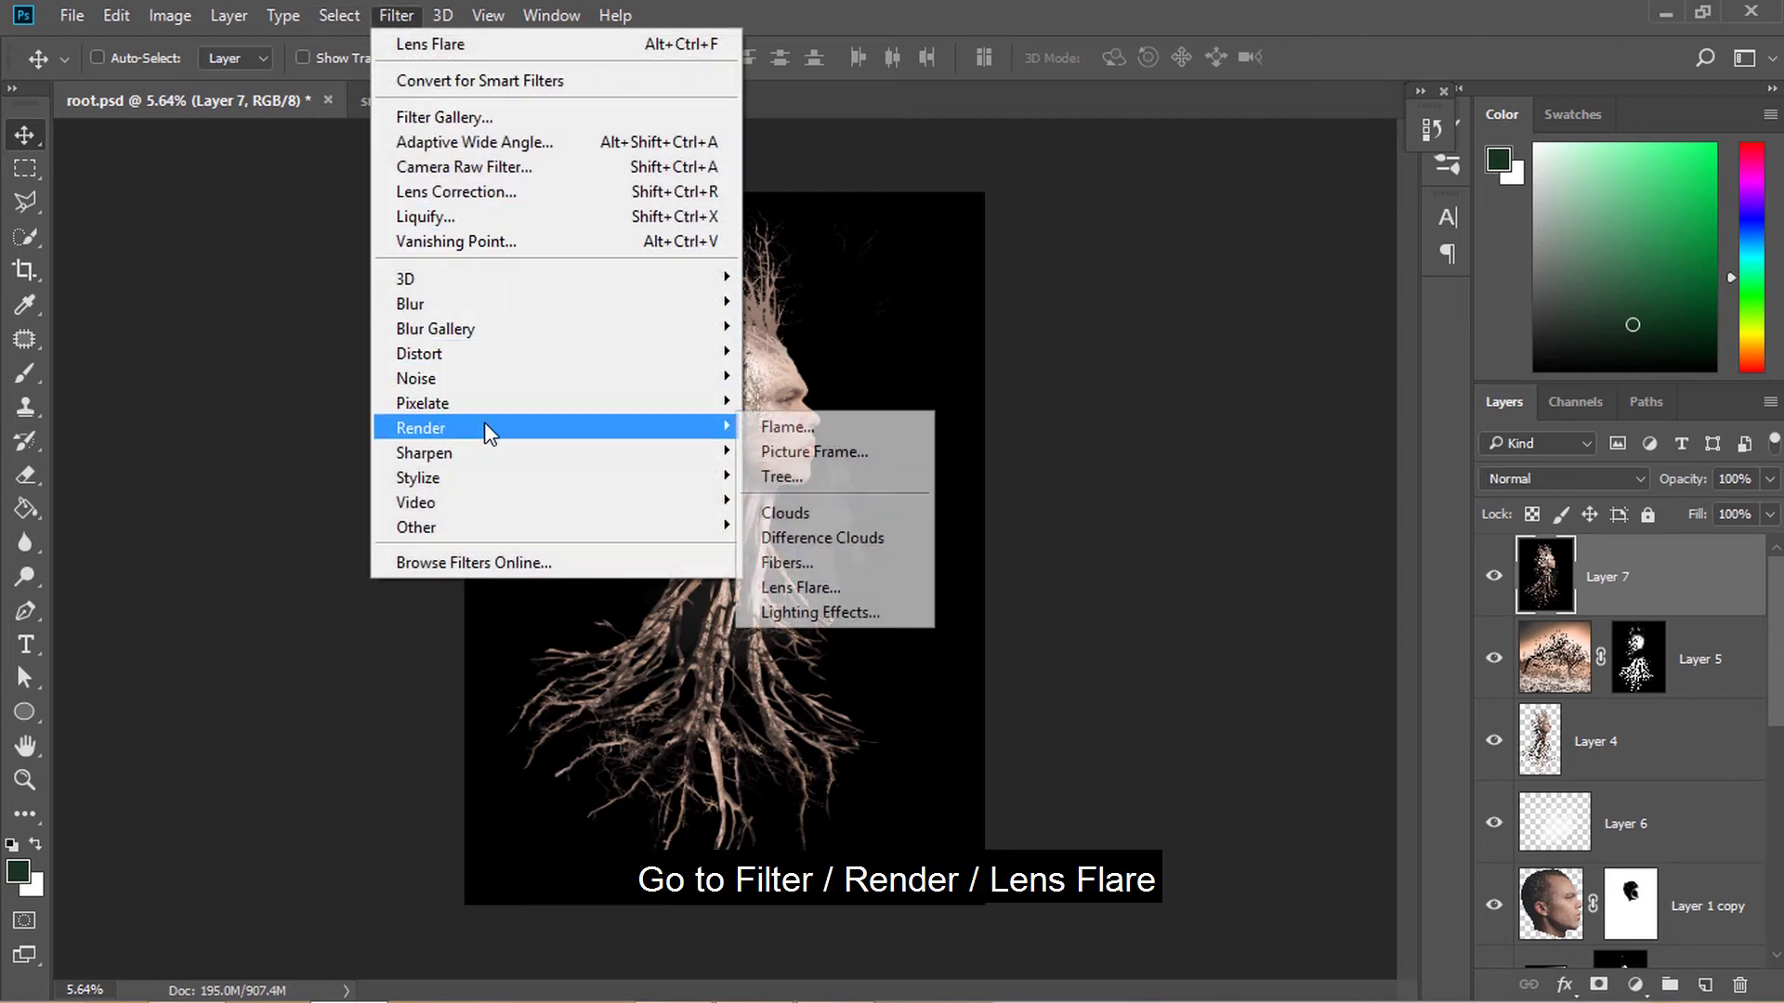
left_click(801, 588)
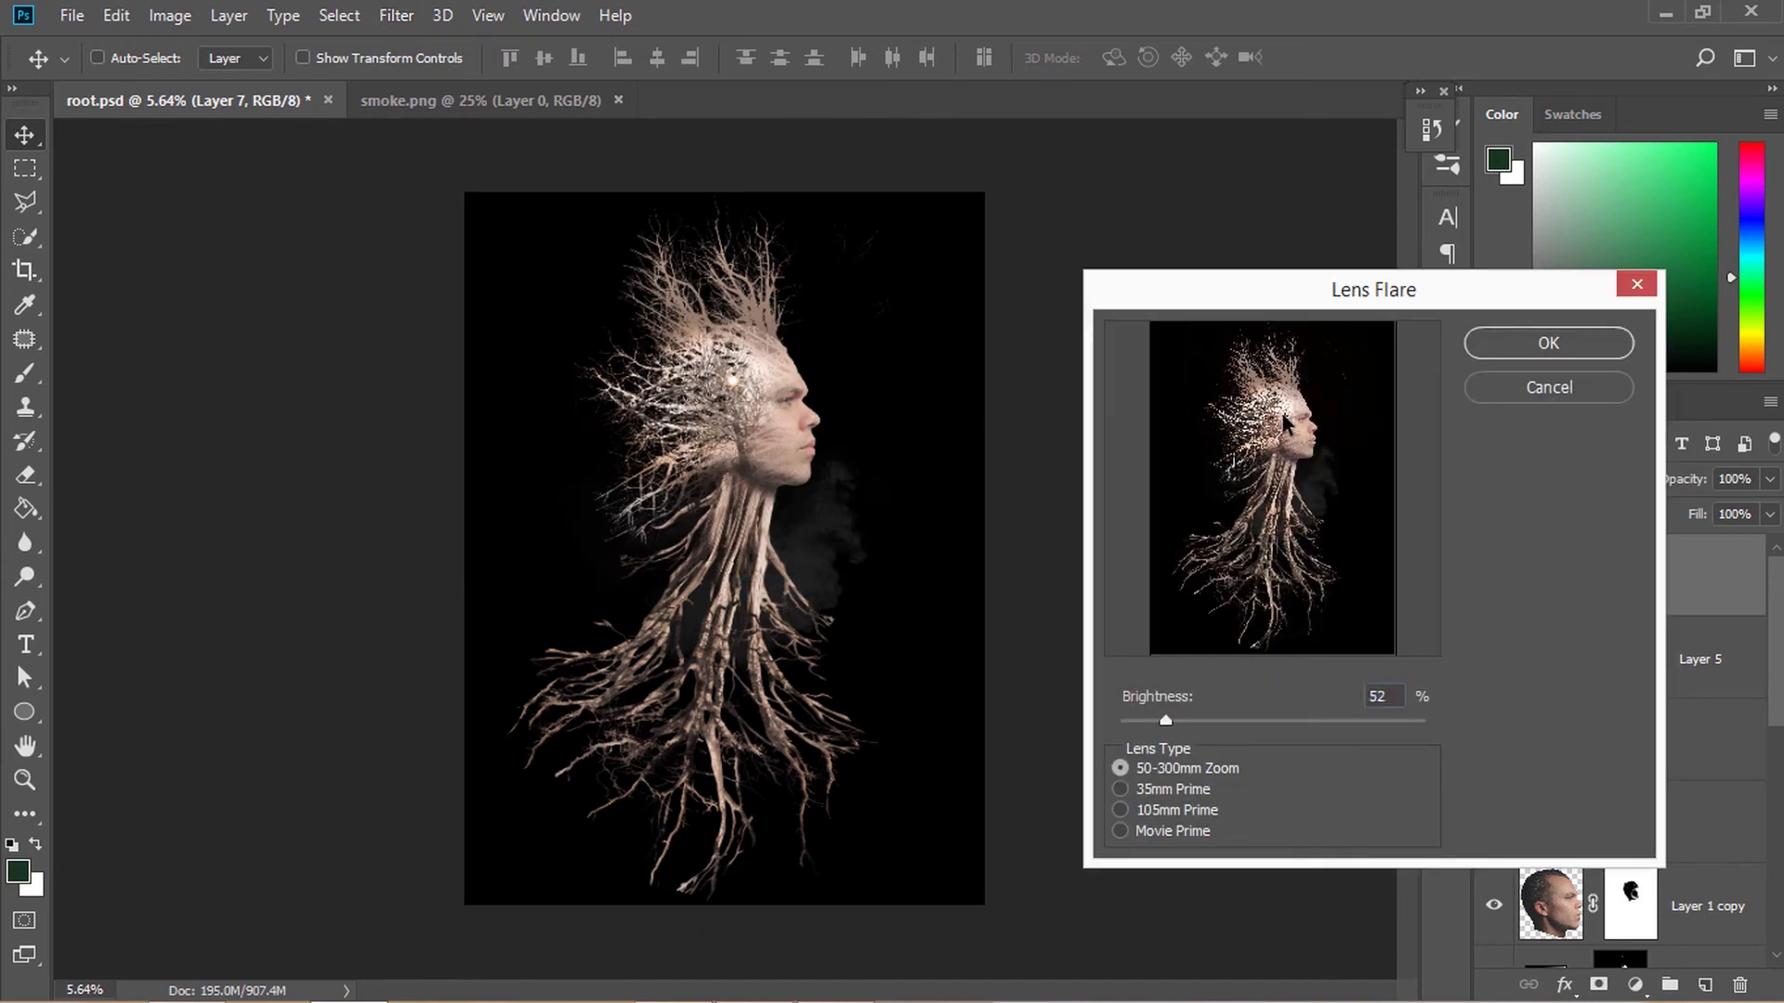
left_click(1524, 346)
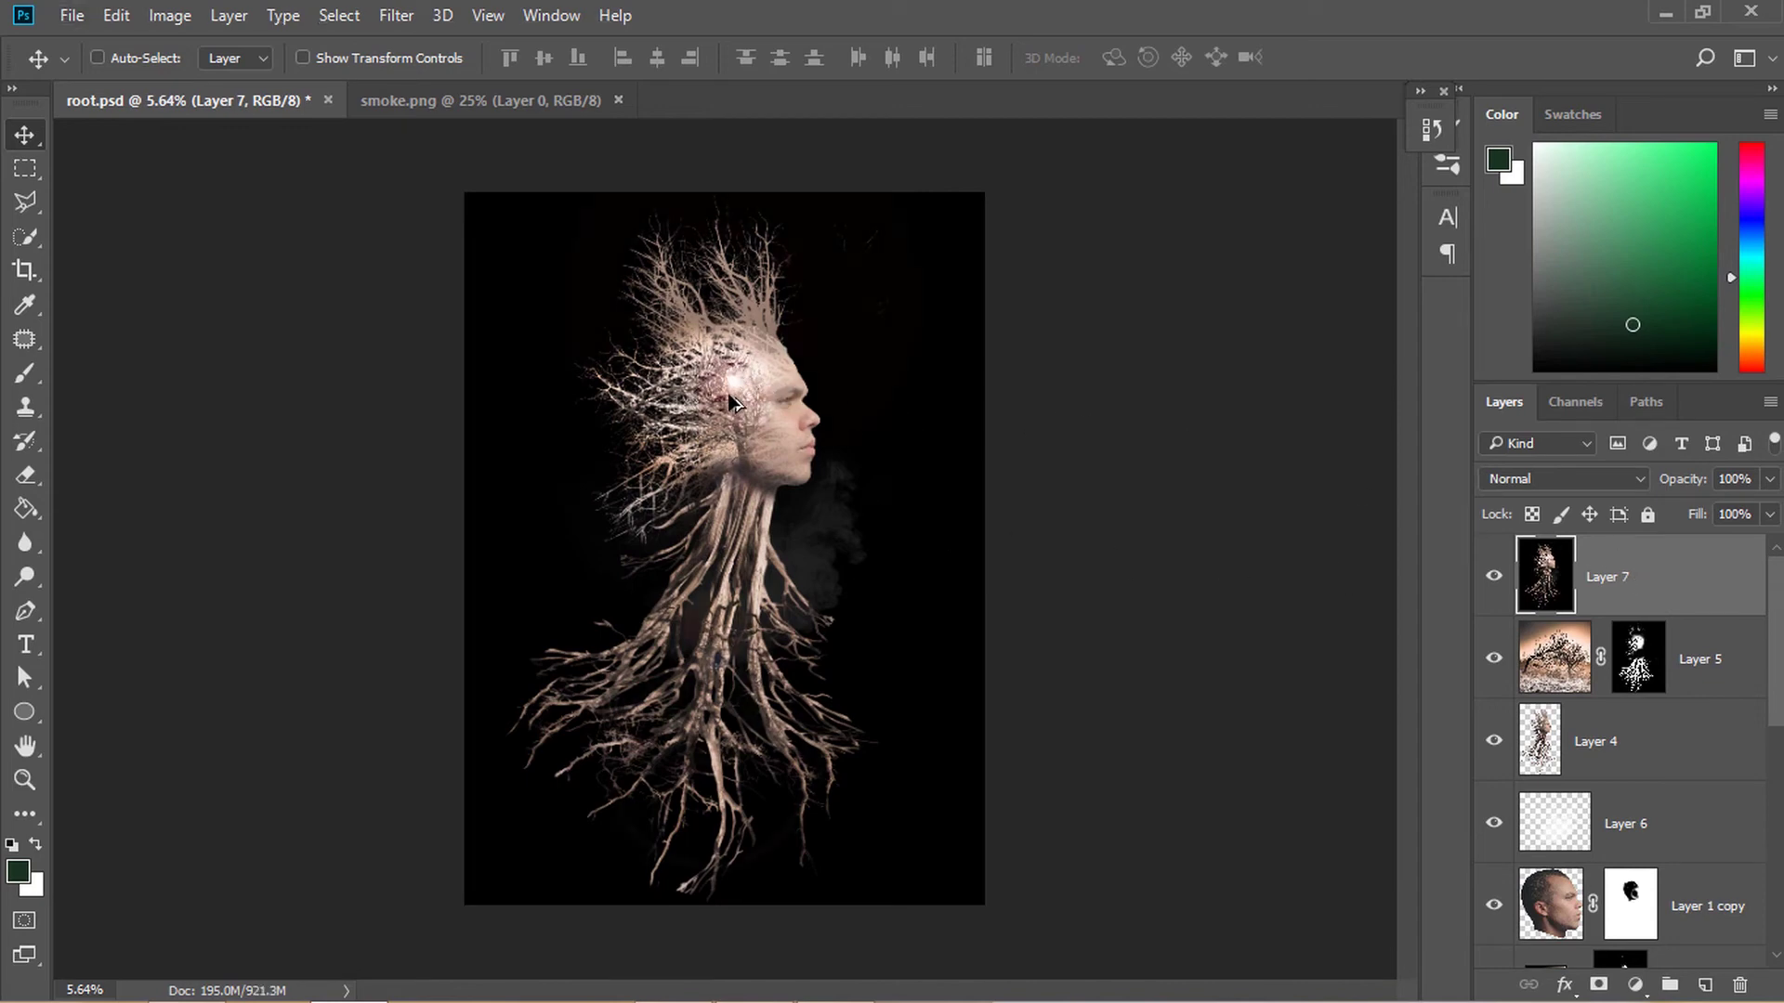
scroll(734, 401, "up", 2)
scroll(765, 506, "down", 1)
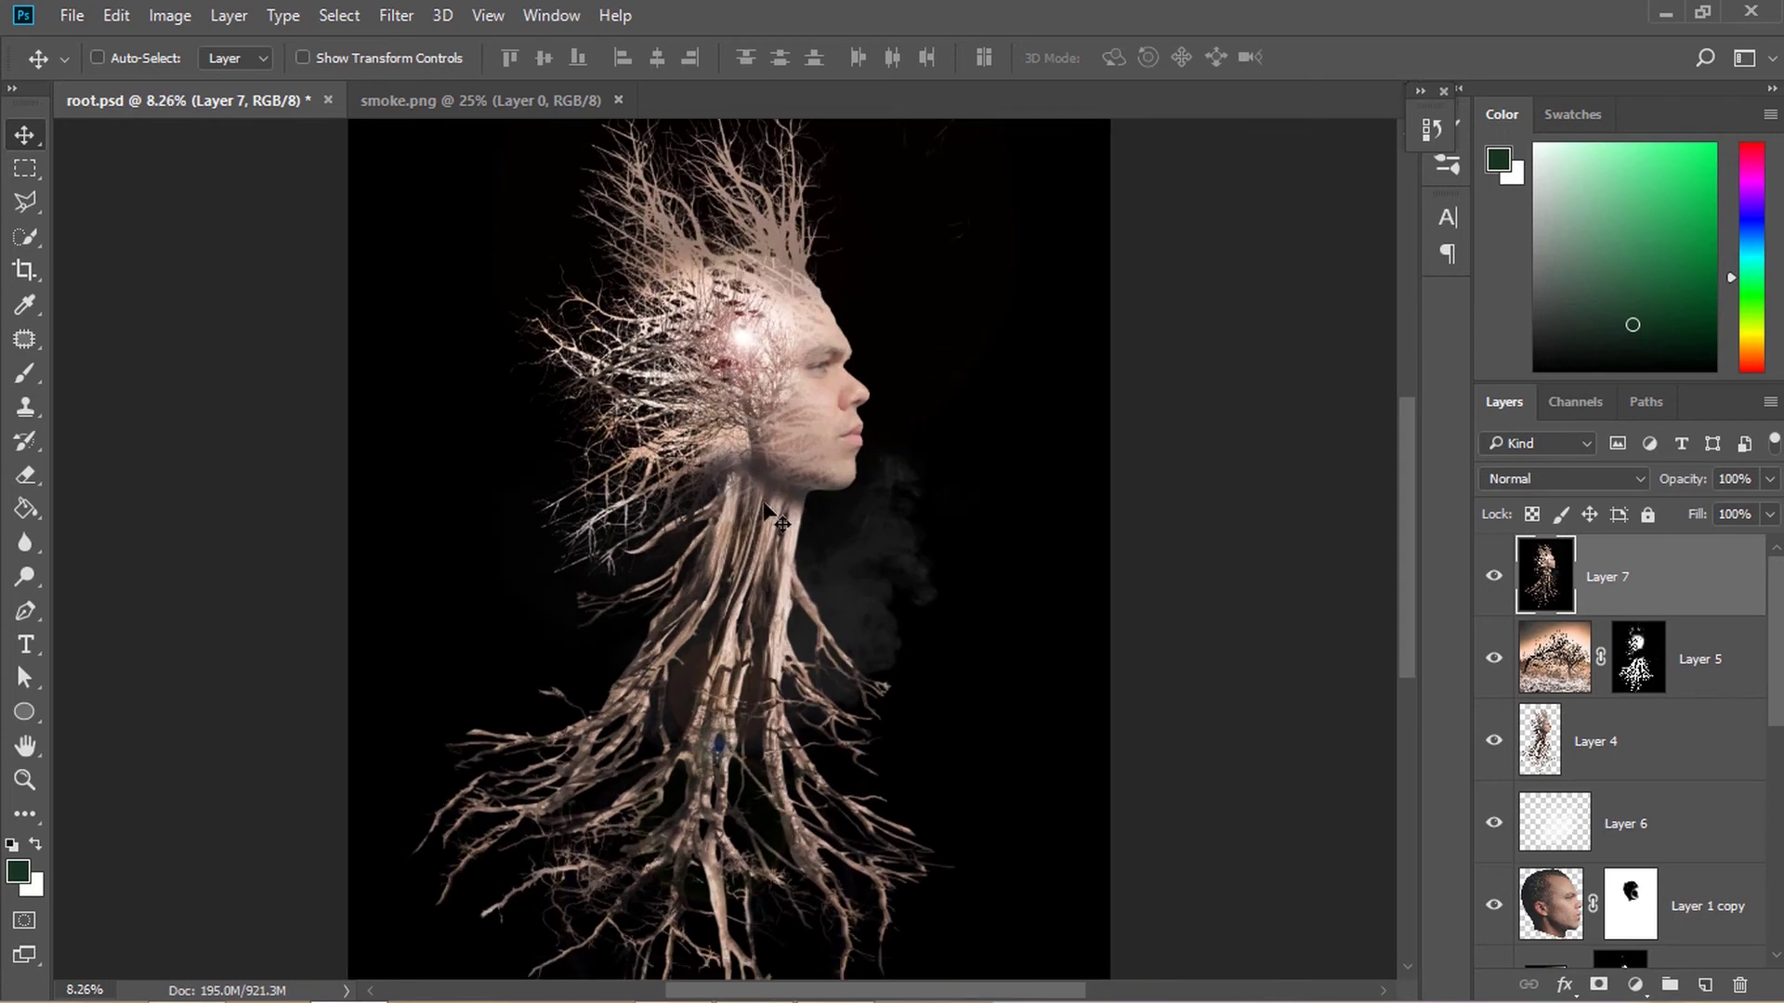
Open Dust.png and bring the dust into root.psd as a new layer over the neck roots
left_click(71, 16)
left_click(70, 59)
double_click(338, 227)
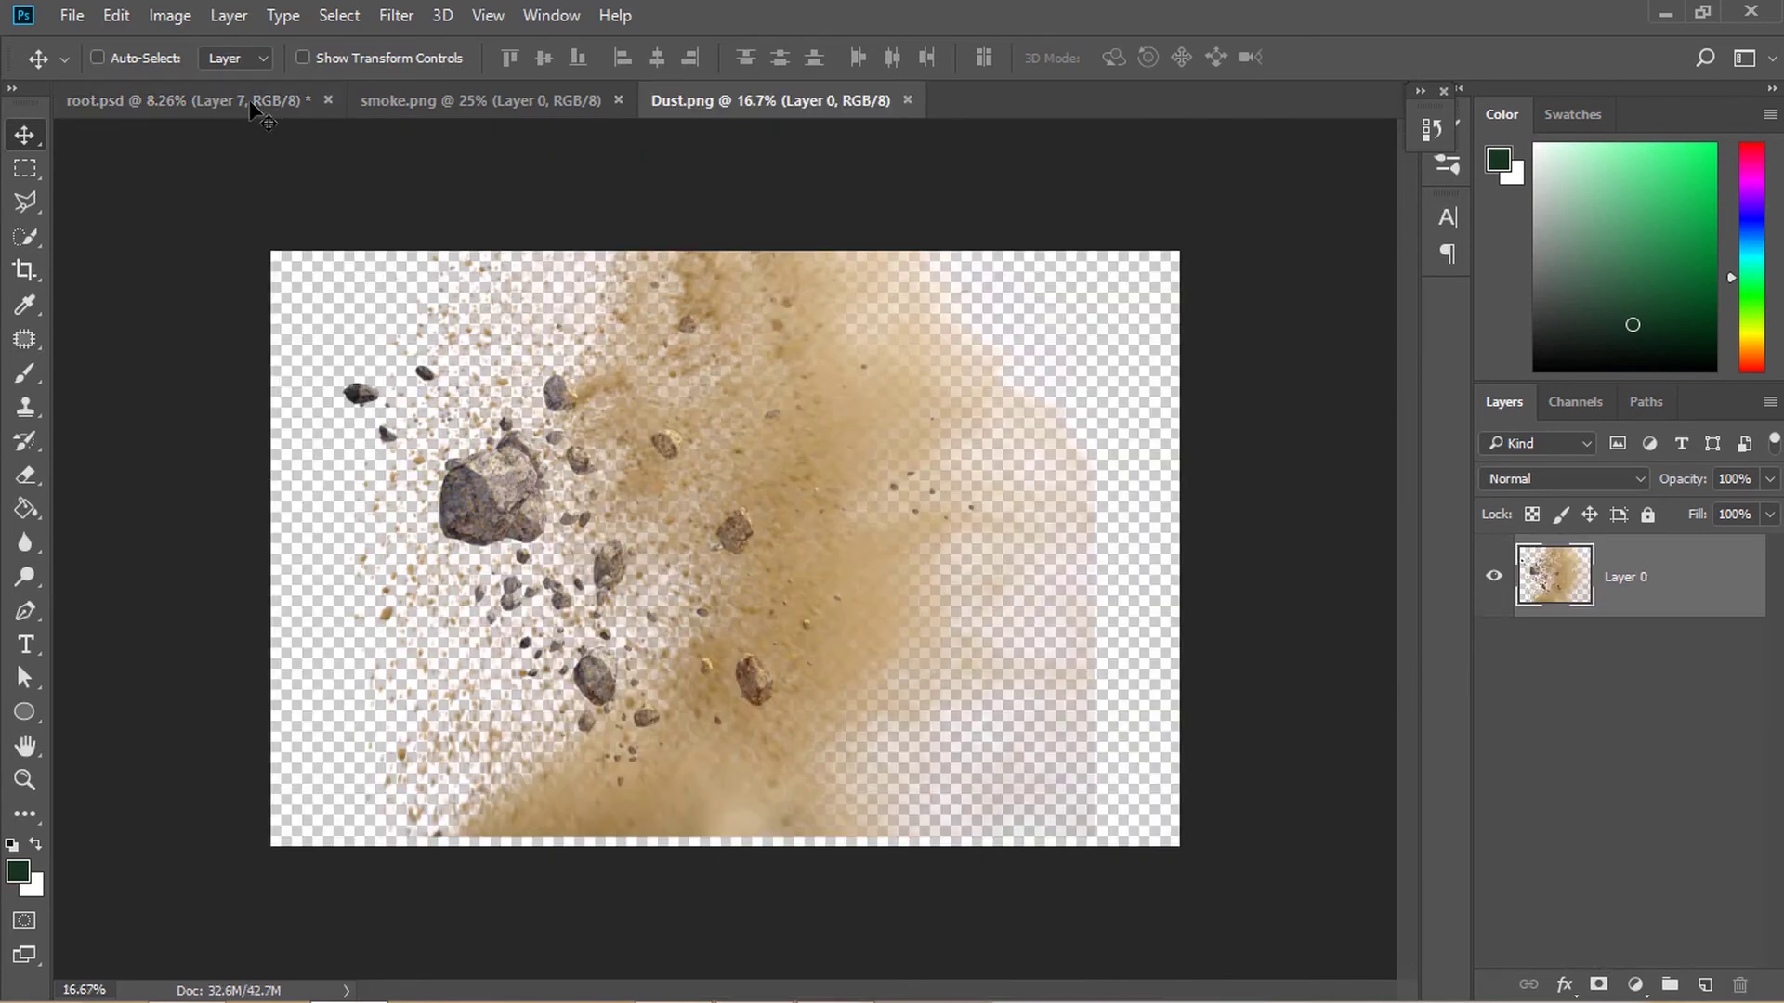
left_click_drag(251, 107, 799, 719)
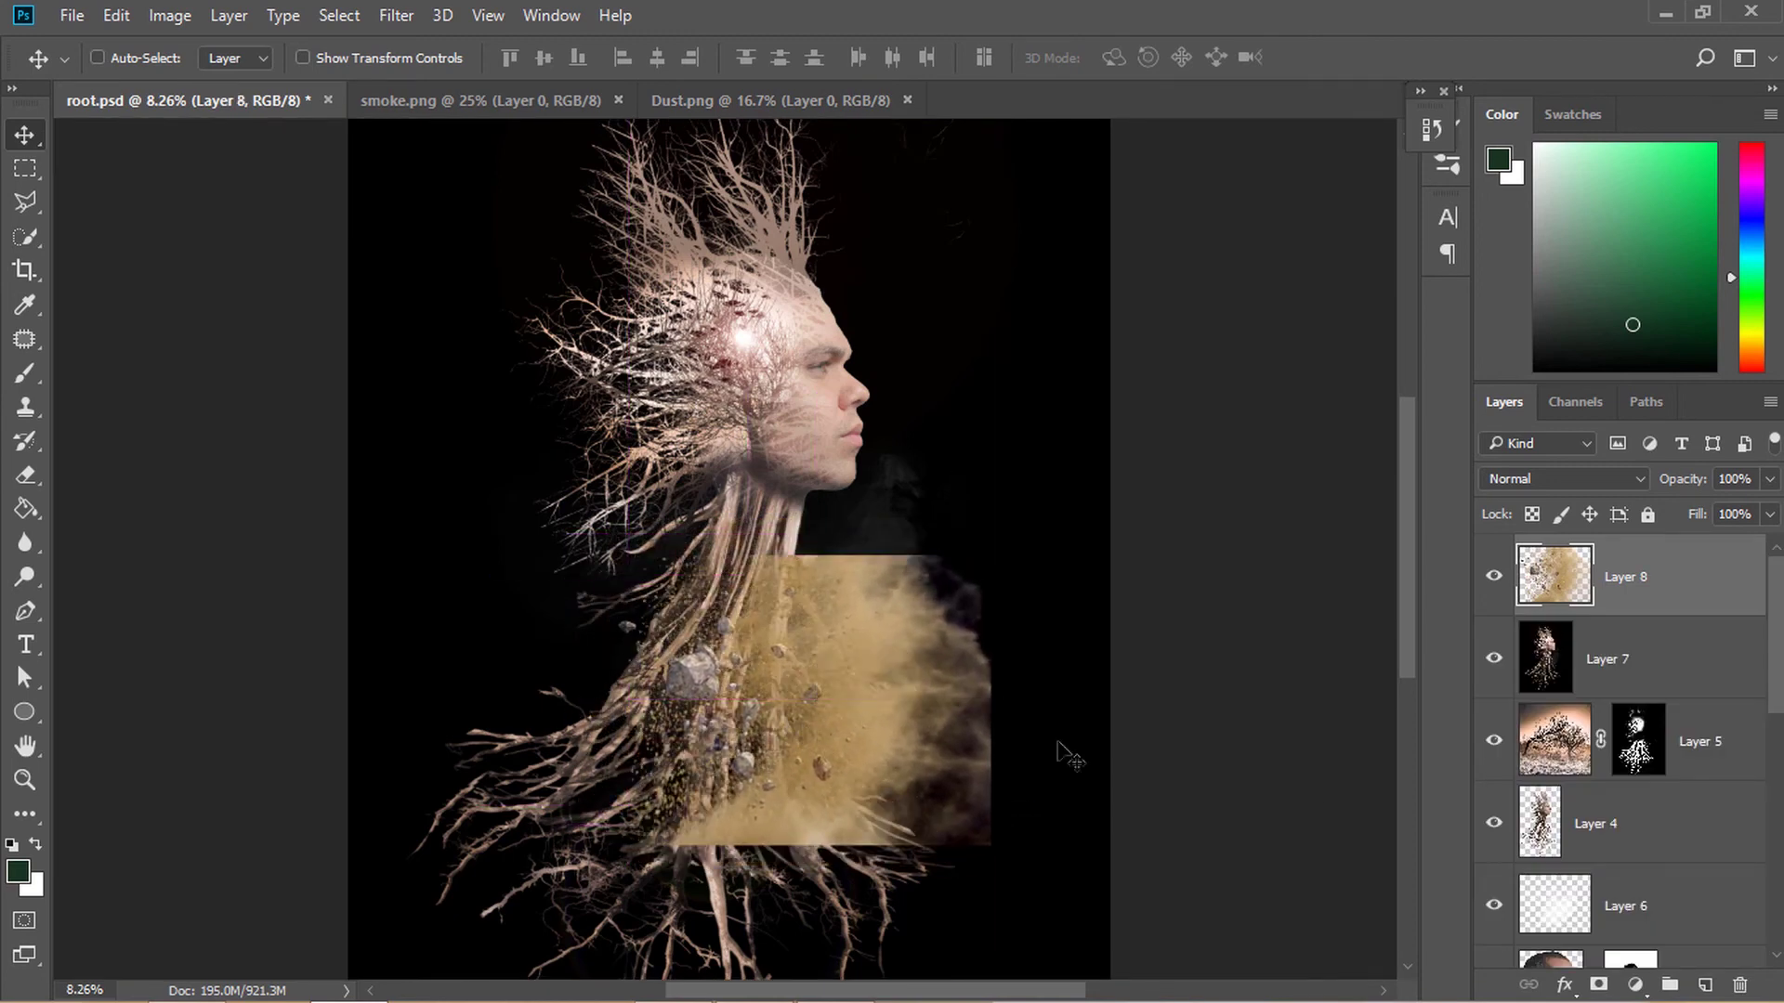
Add a layer mask to the dust layer and paint black at 38% brush opacity over the dust's hard upper, right and lower edges
left_click(1598, 984)
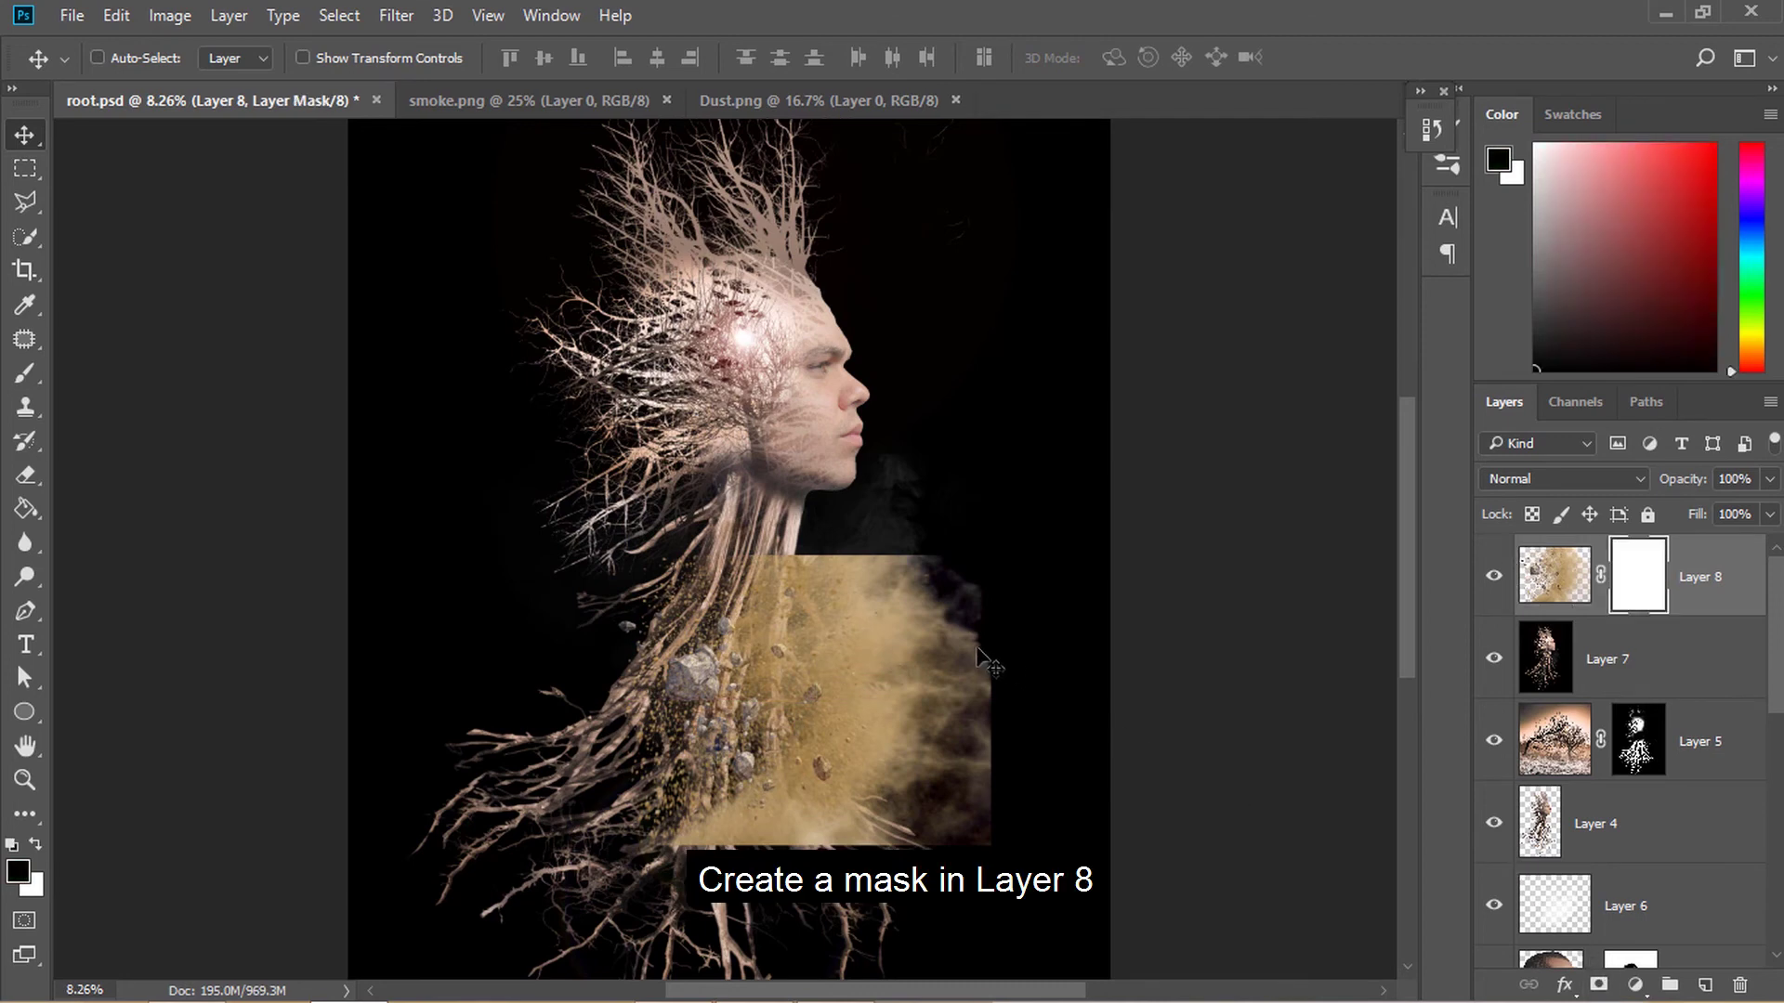
key("b")
mouse_move(964, 589)
left_mouse_down()
mouse_move(984, 677)
mouse_move(908, 566)
mouse_move(1012, 621)
left_mouse_up()
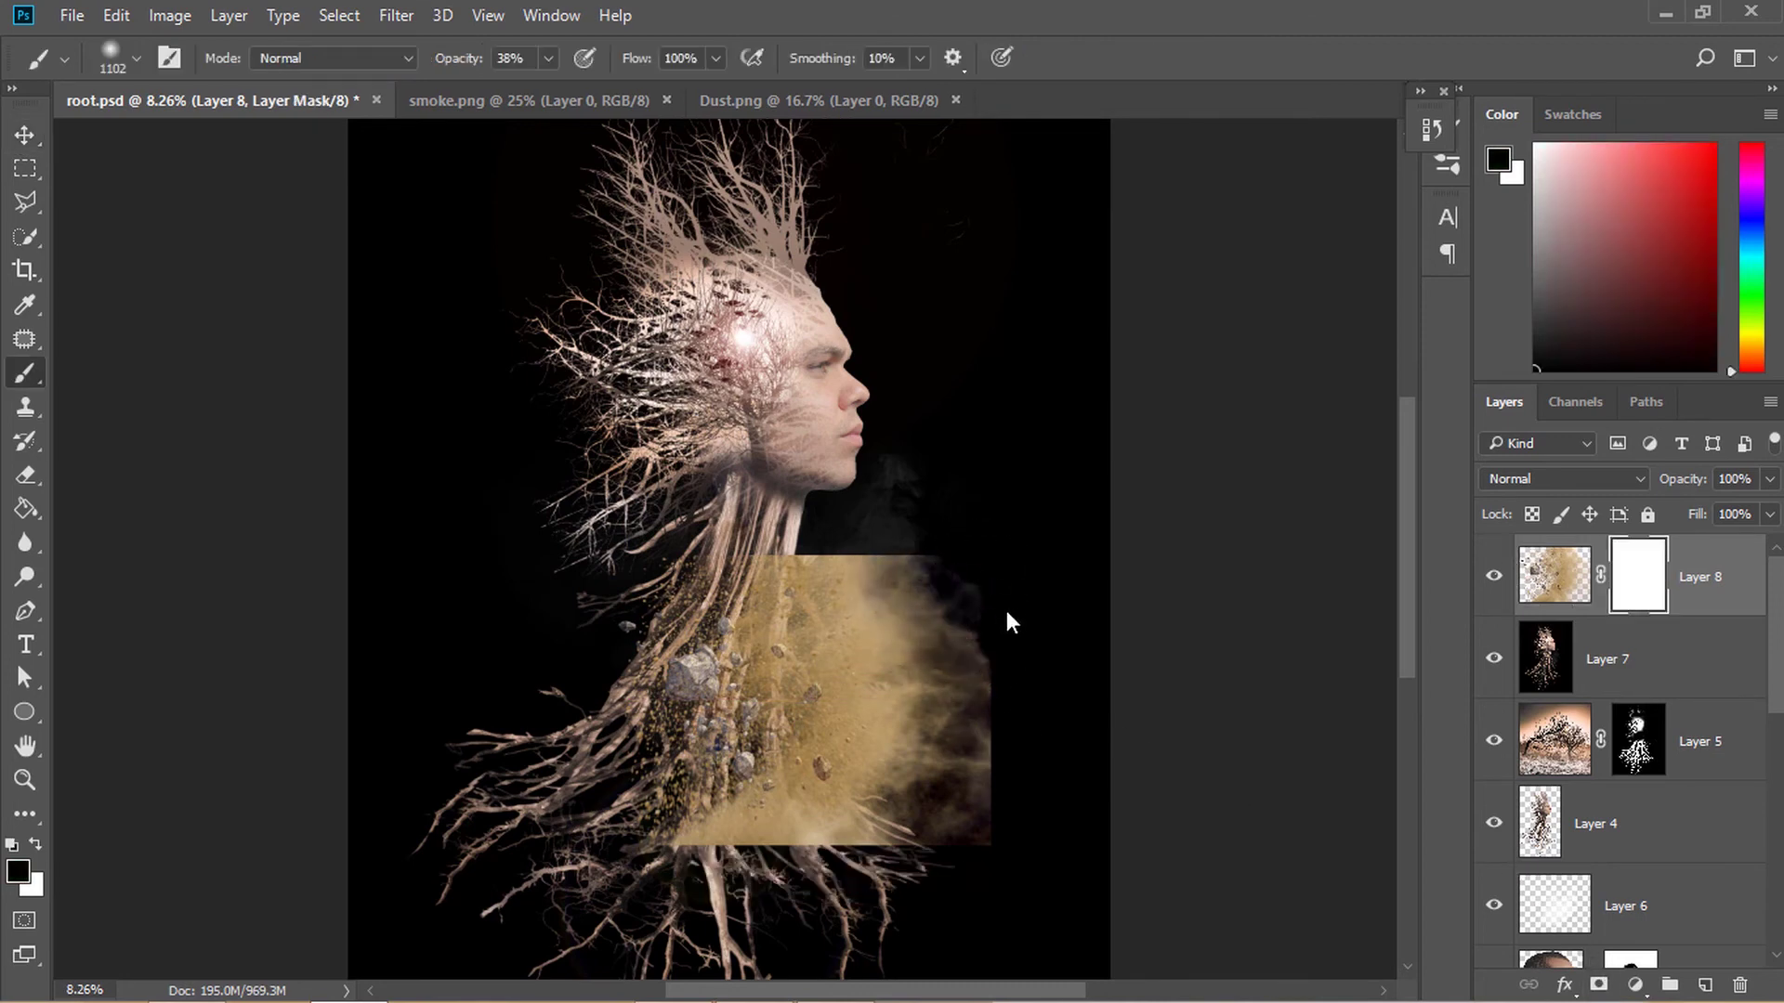
mouse_move(810, 550)
left_mouse_down()
mouse_move(923, 526)
mouse_move(795, 568)
mouse_move(887, 818)
left_mouse_up()
right_click(830, 650)
left_click_drag(1109, 639, 1093, 641)
left_click_drag(703, 834, 939, 836)
scroll(971, 828, "up", 4)
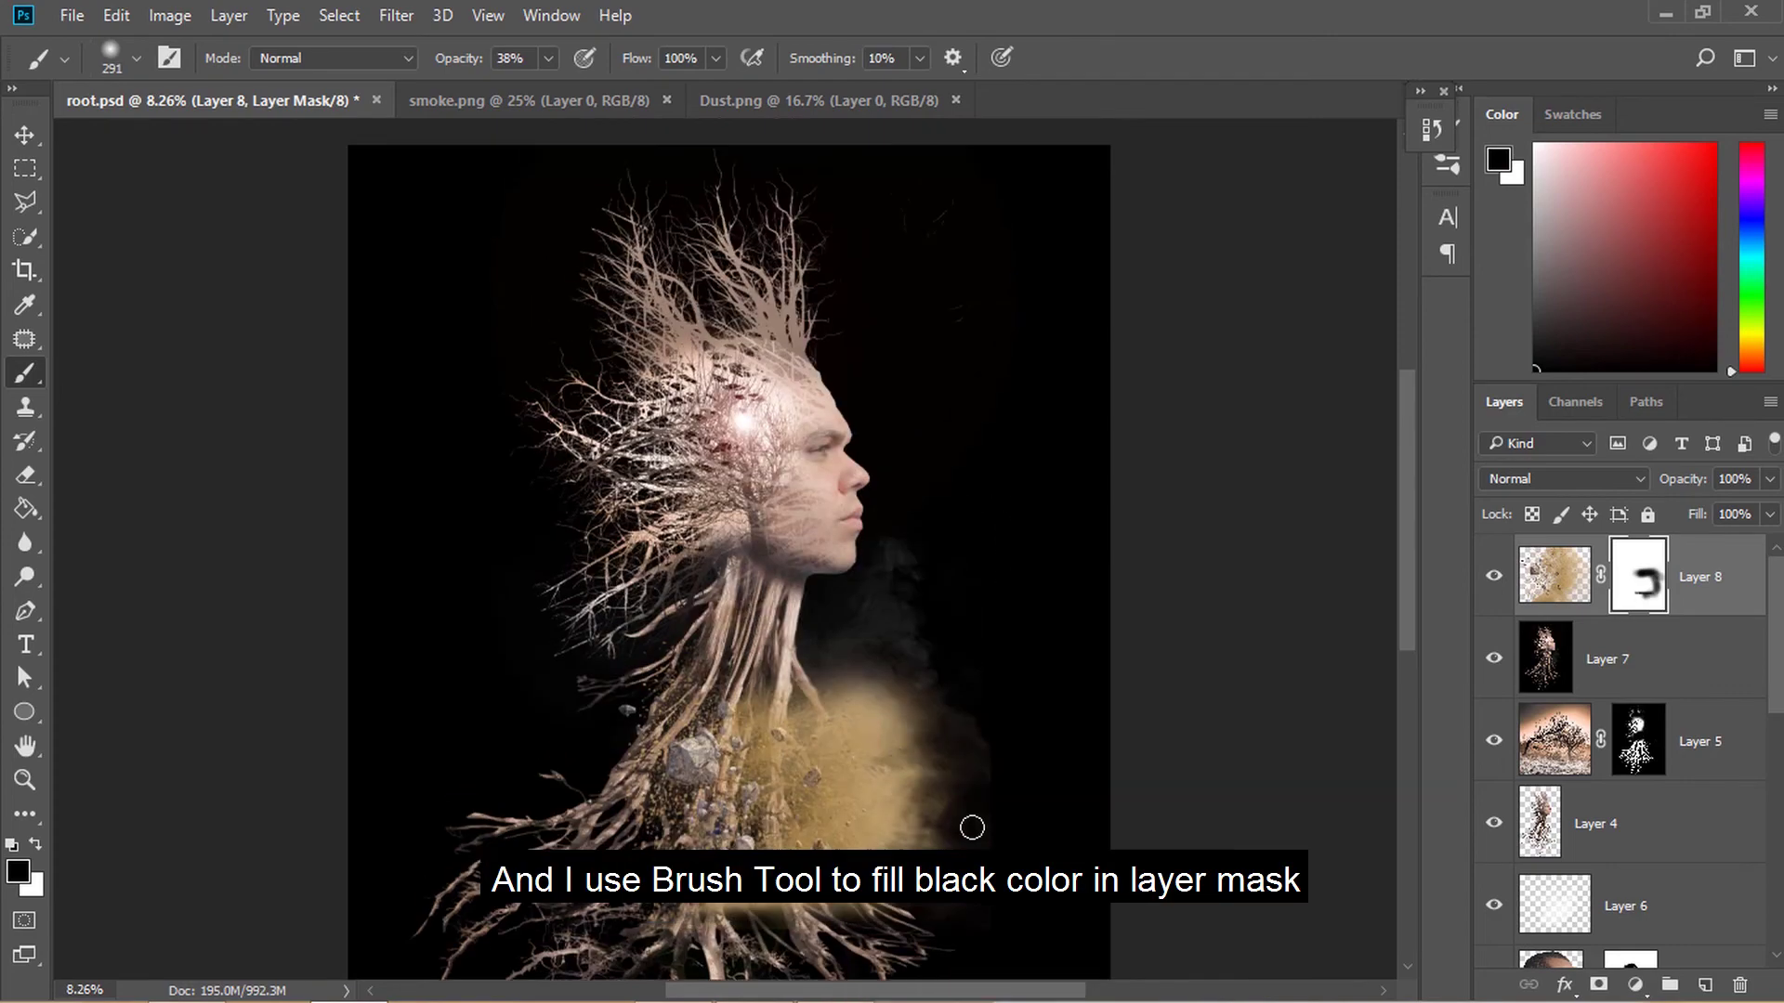
Refine the dust layer's mask with resized black brush strokes so its remaining outer and lower edges fade into the background
scroll(972, 828, "down", 5)
right_click(953, 743)
left_click_drag(1215, 640, 1226, 641)
left_click_drag(976, 548, 997, 548)
right_click(997, 557)
left_click_drag(1271, 641, 1310, 641)
left_click_drag(919, 667, 909, 650)
scroll(910, 660, "up", 3)
mouse_move(916, 780)
left_mouse_down()
mouse_move(843, 656)
mouse_move(838, 773)
left_mouse_up()
scroll(841, 773, "up", 1)
scroll(901, 770, "down", 5)
key("v")
scroll(917, 796, "down", 2)
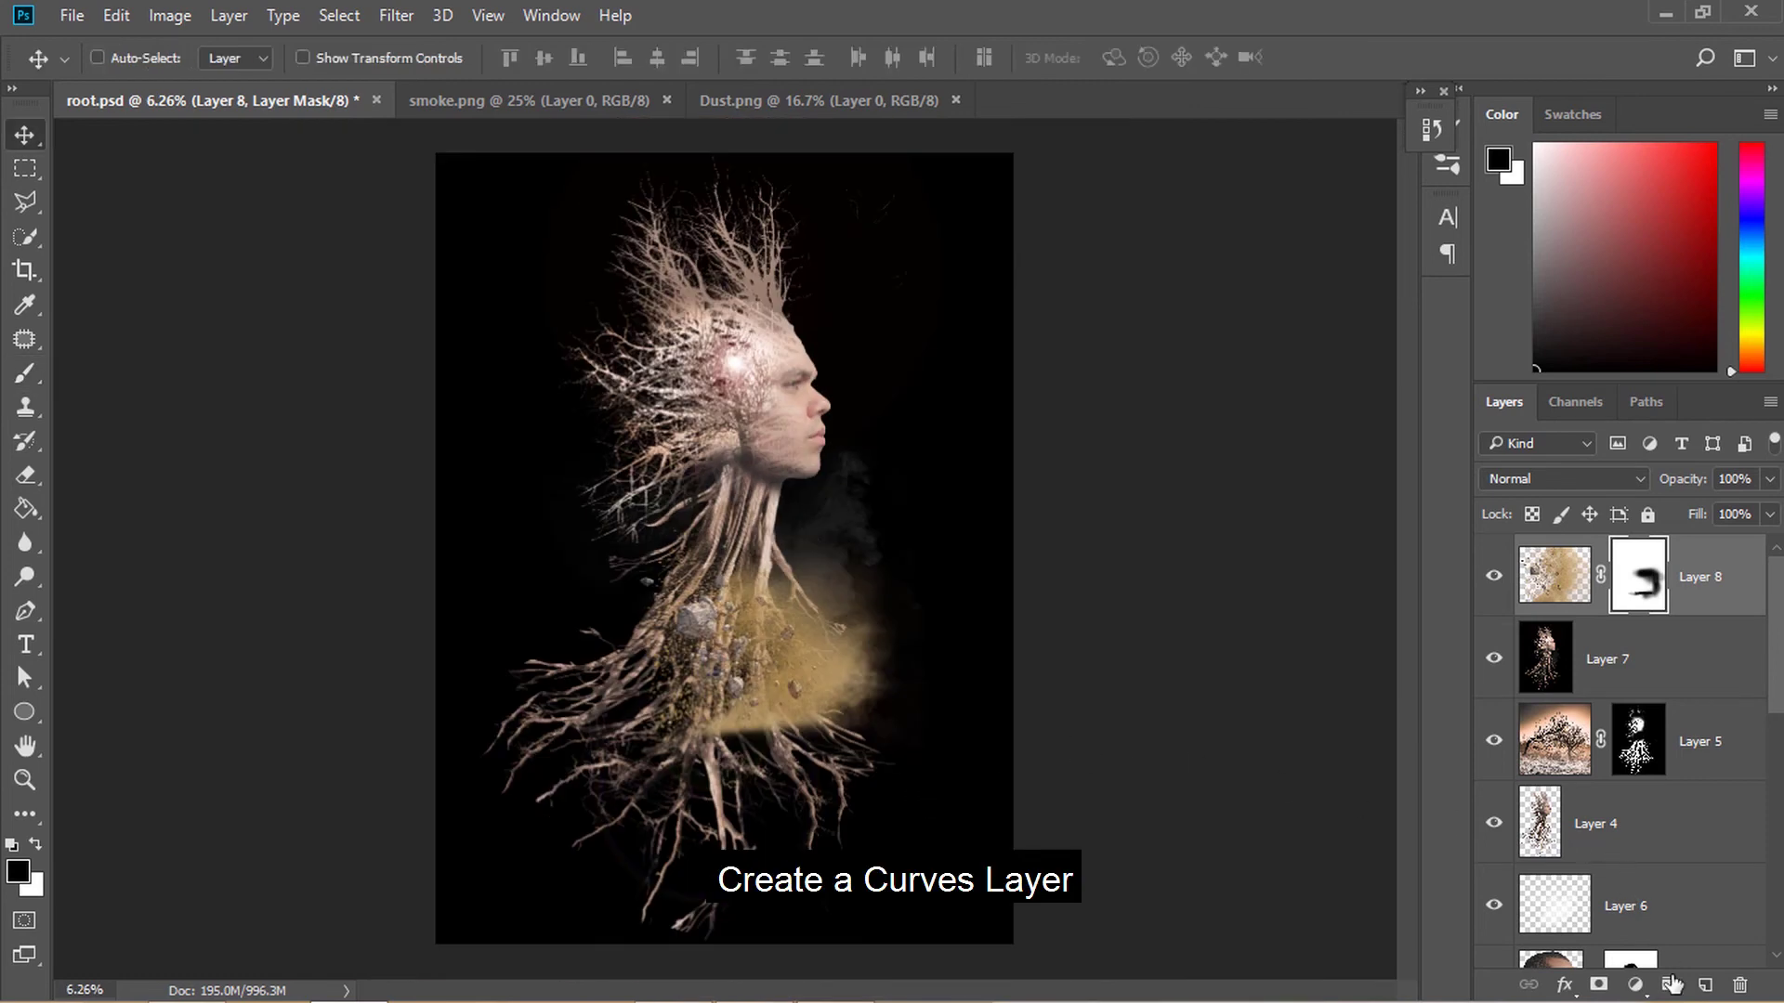
Add a Curves adjustment layer on top with a gentle S-curve that darkens the shadows and brightens the highlights
left_click(1635, 987)
left_click(1632, 579)
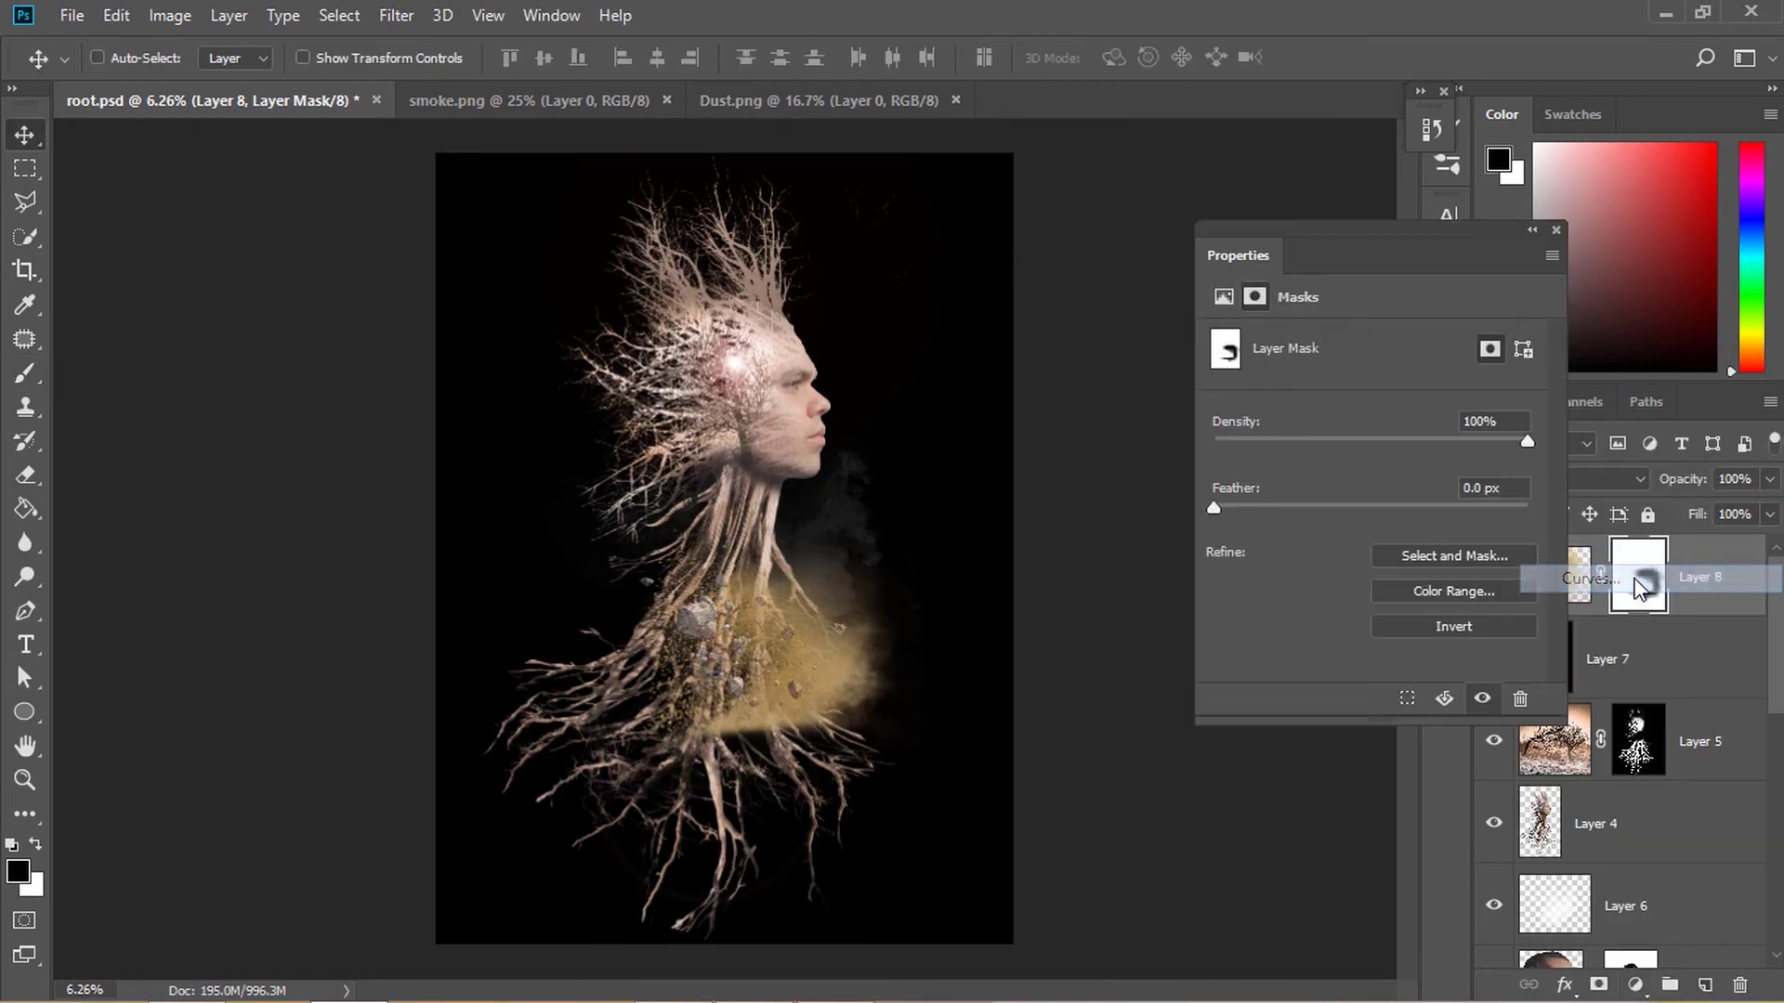
left_click_drag(1329, 603, 1336, 604)
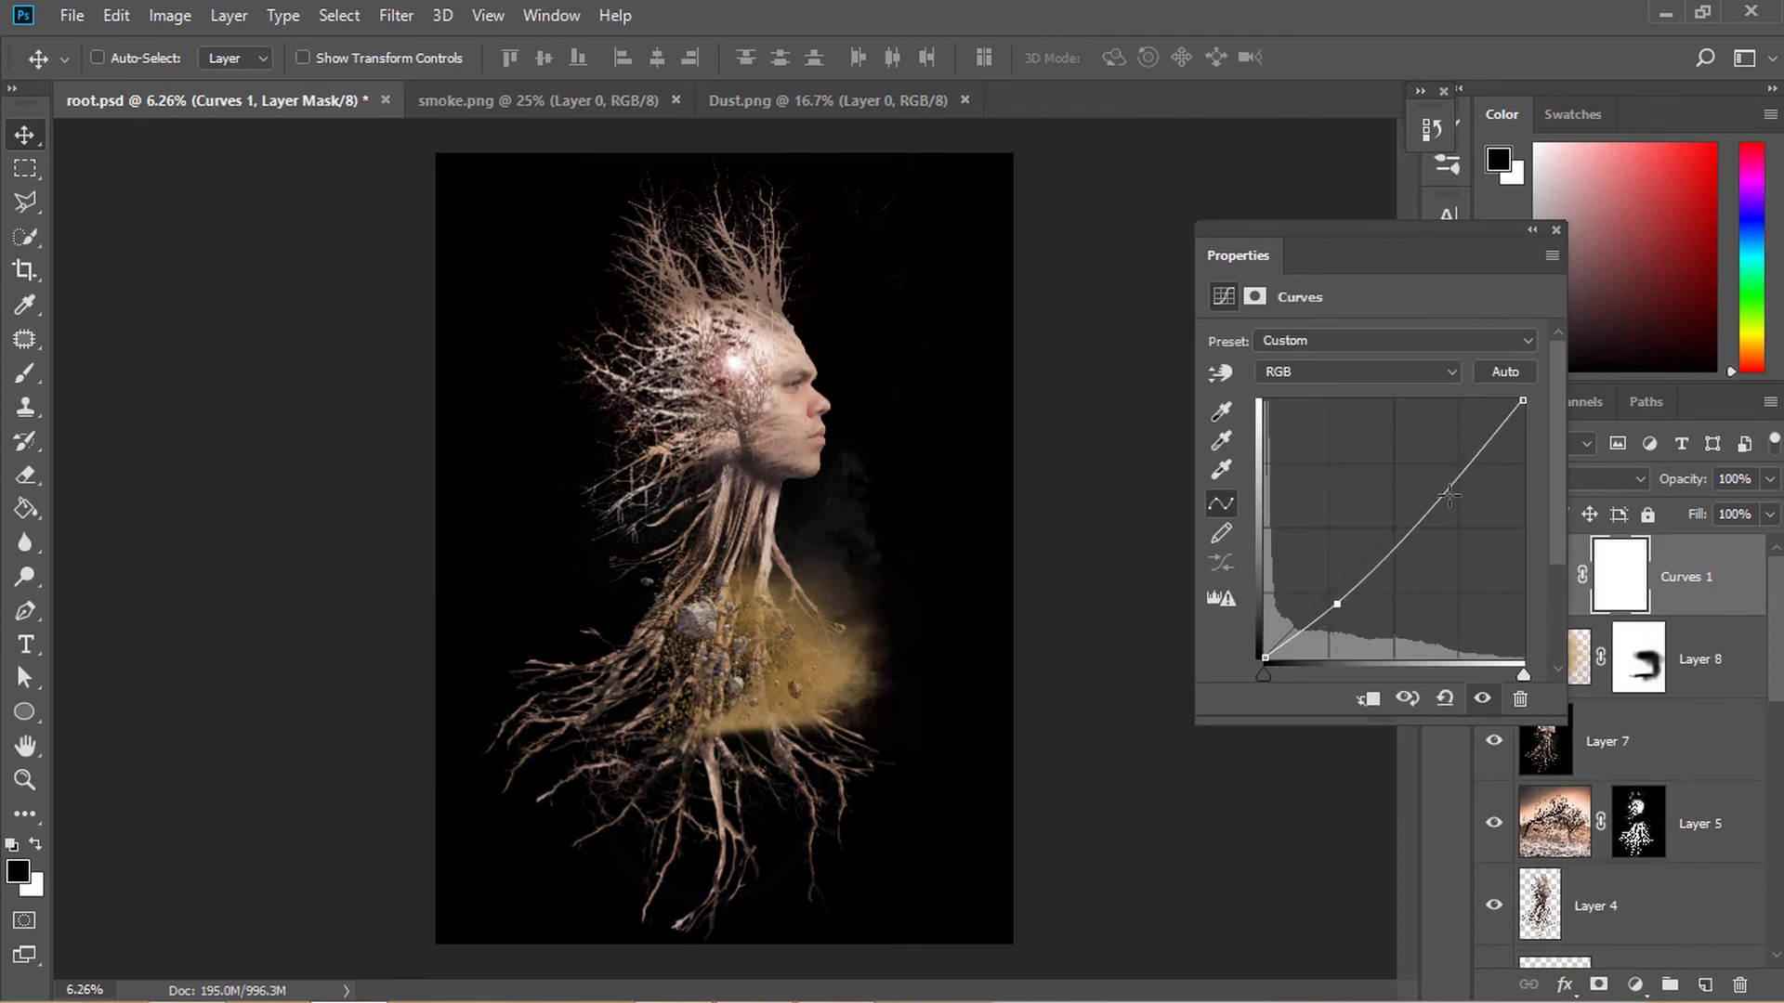
left_click_drag(1466, 467, 1451, 465)
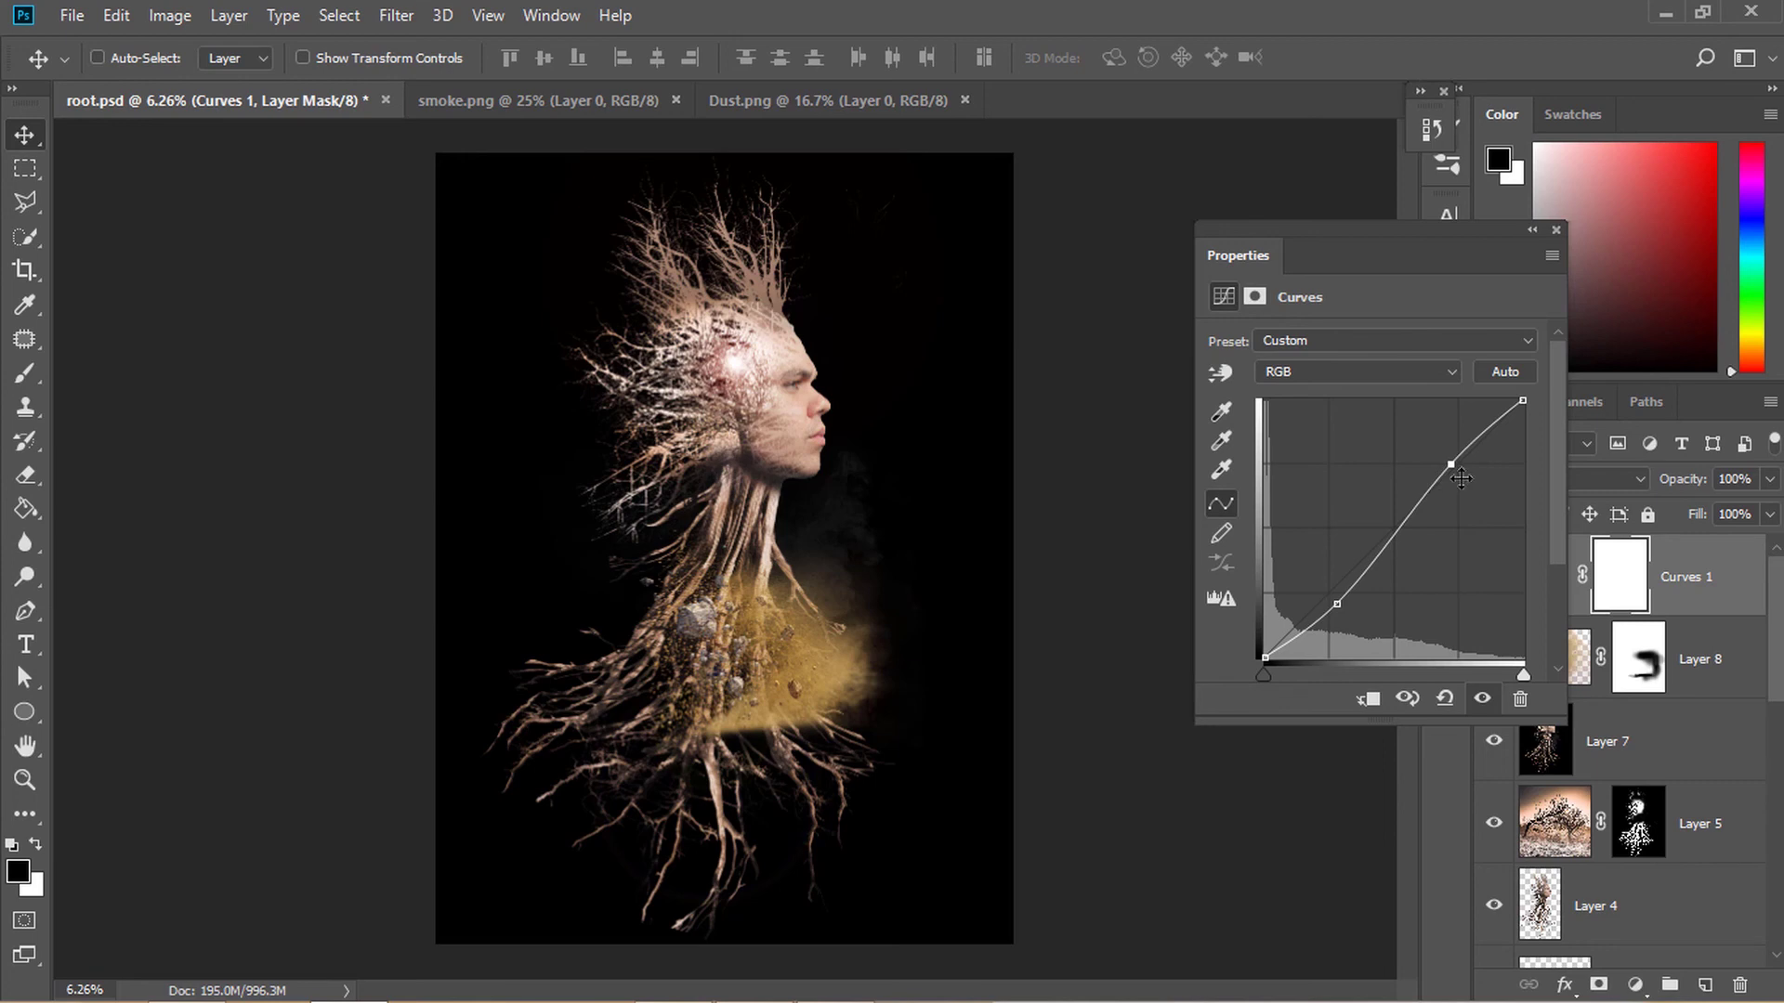
left_click(1556, 230)
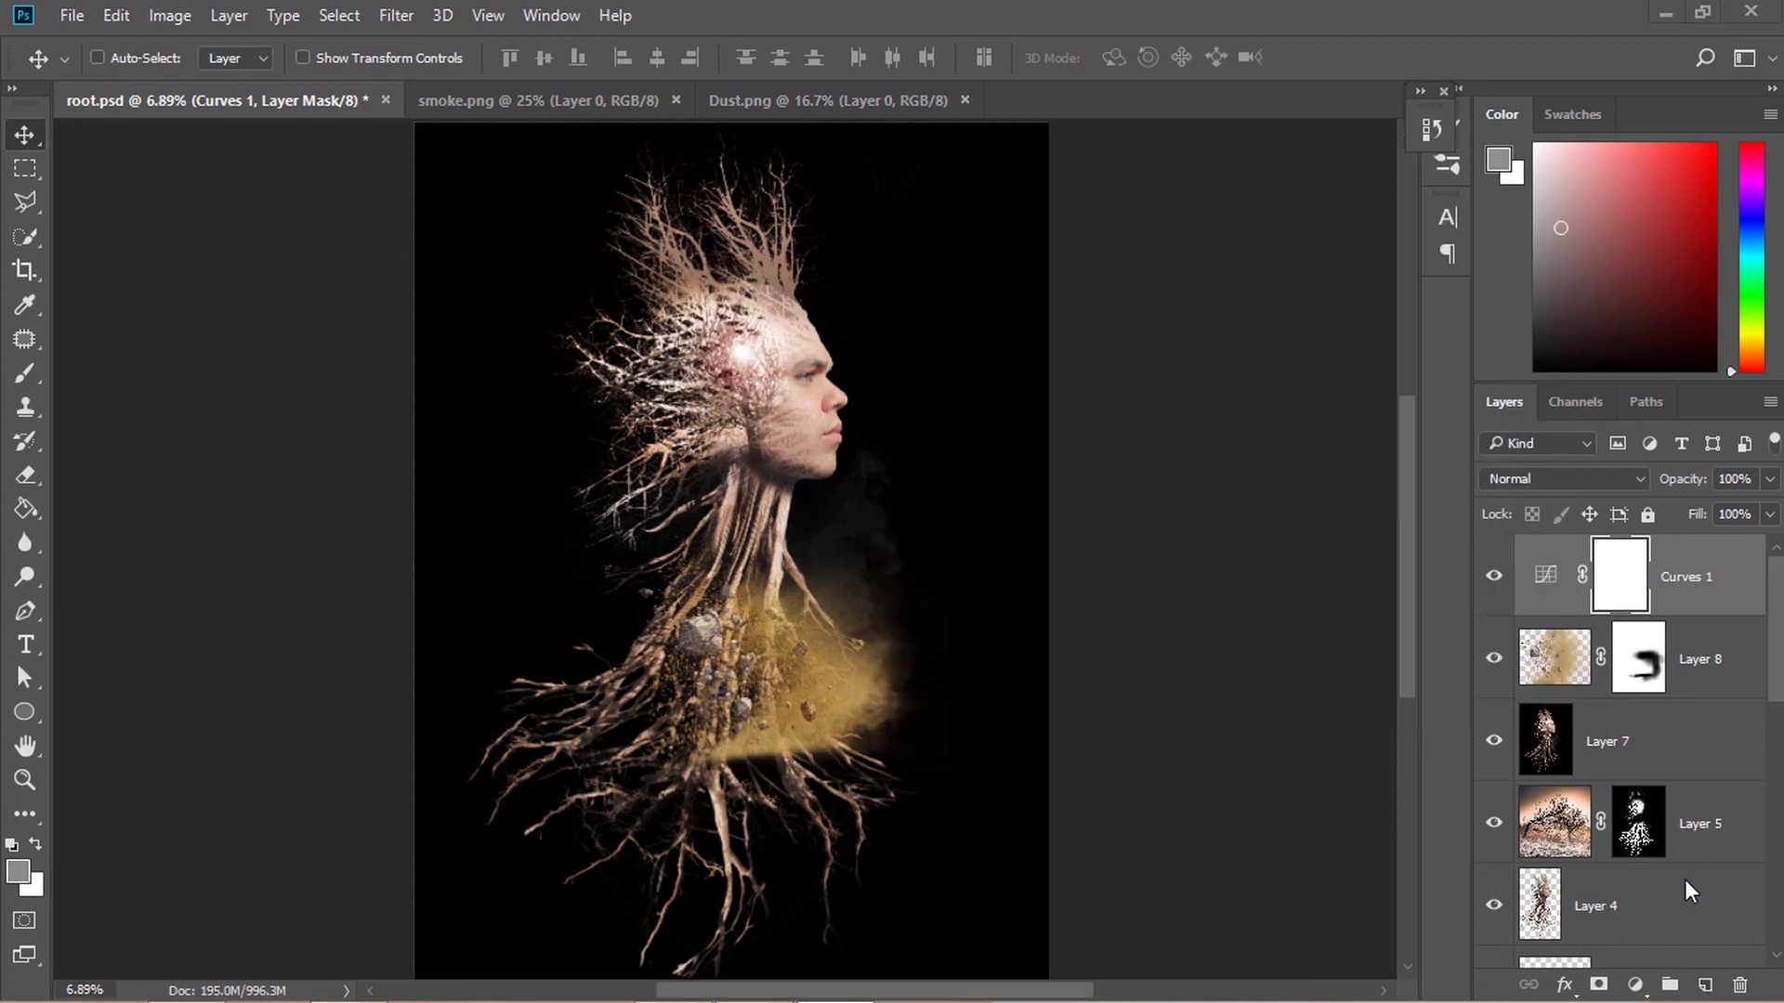
Add a Gradient Map adjustment layer above the curves using the Sepia-Cyan preset
left_click(1632, 985)
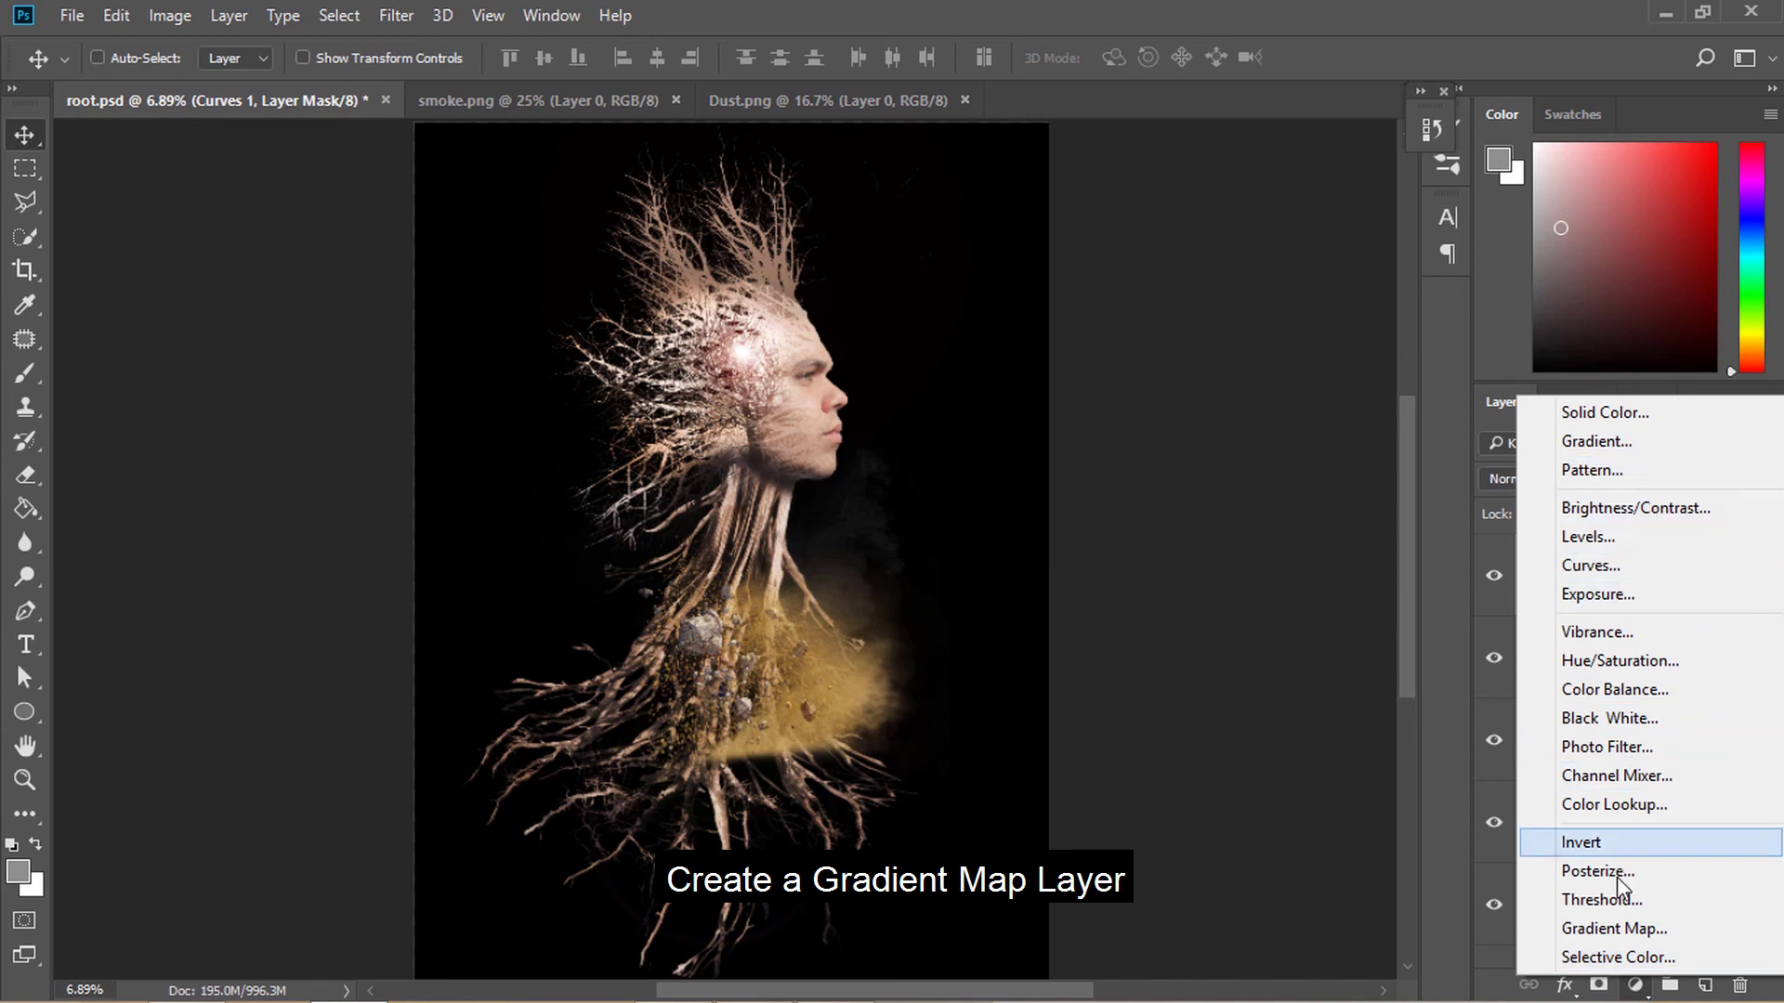
left_click(1632, 929)
left_click(1352, 347)
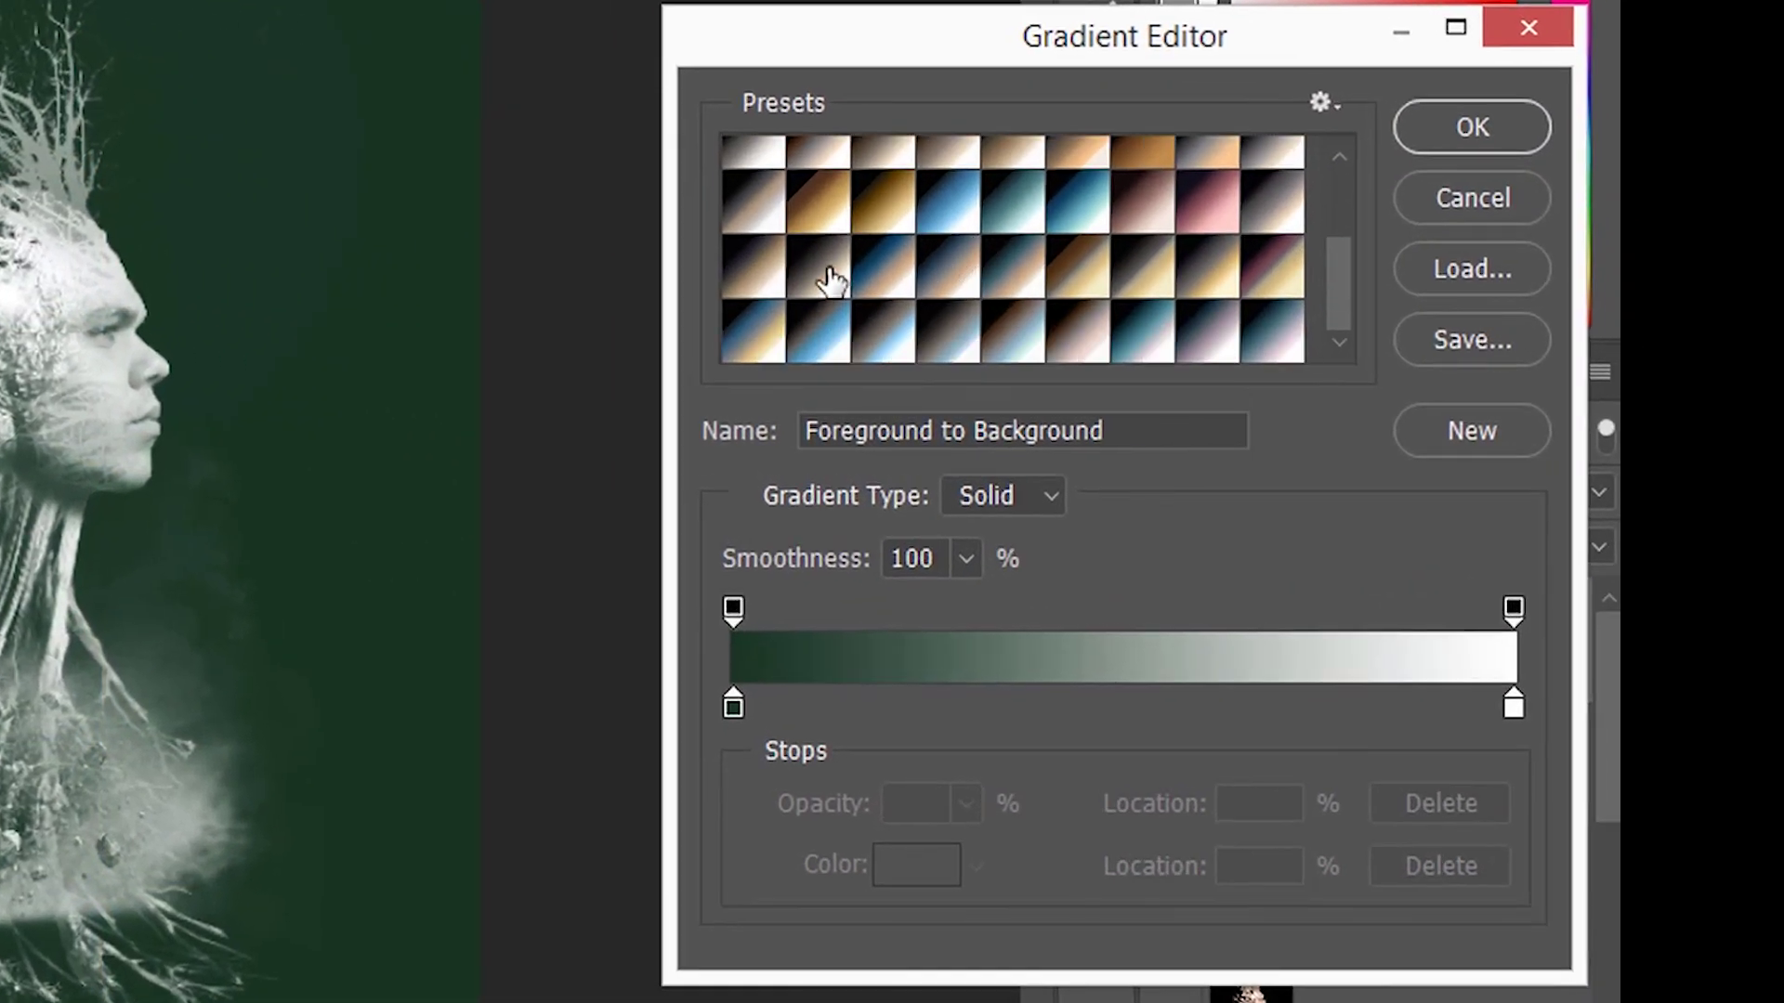
left_click(890, 277)
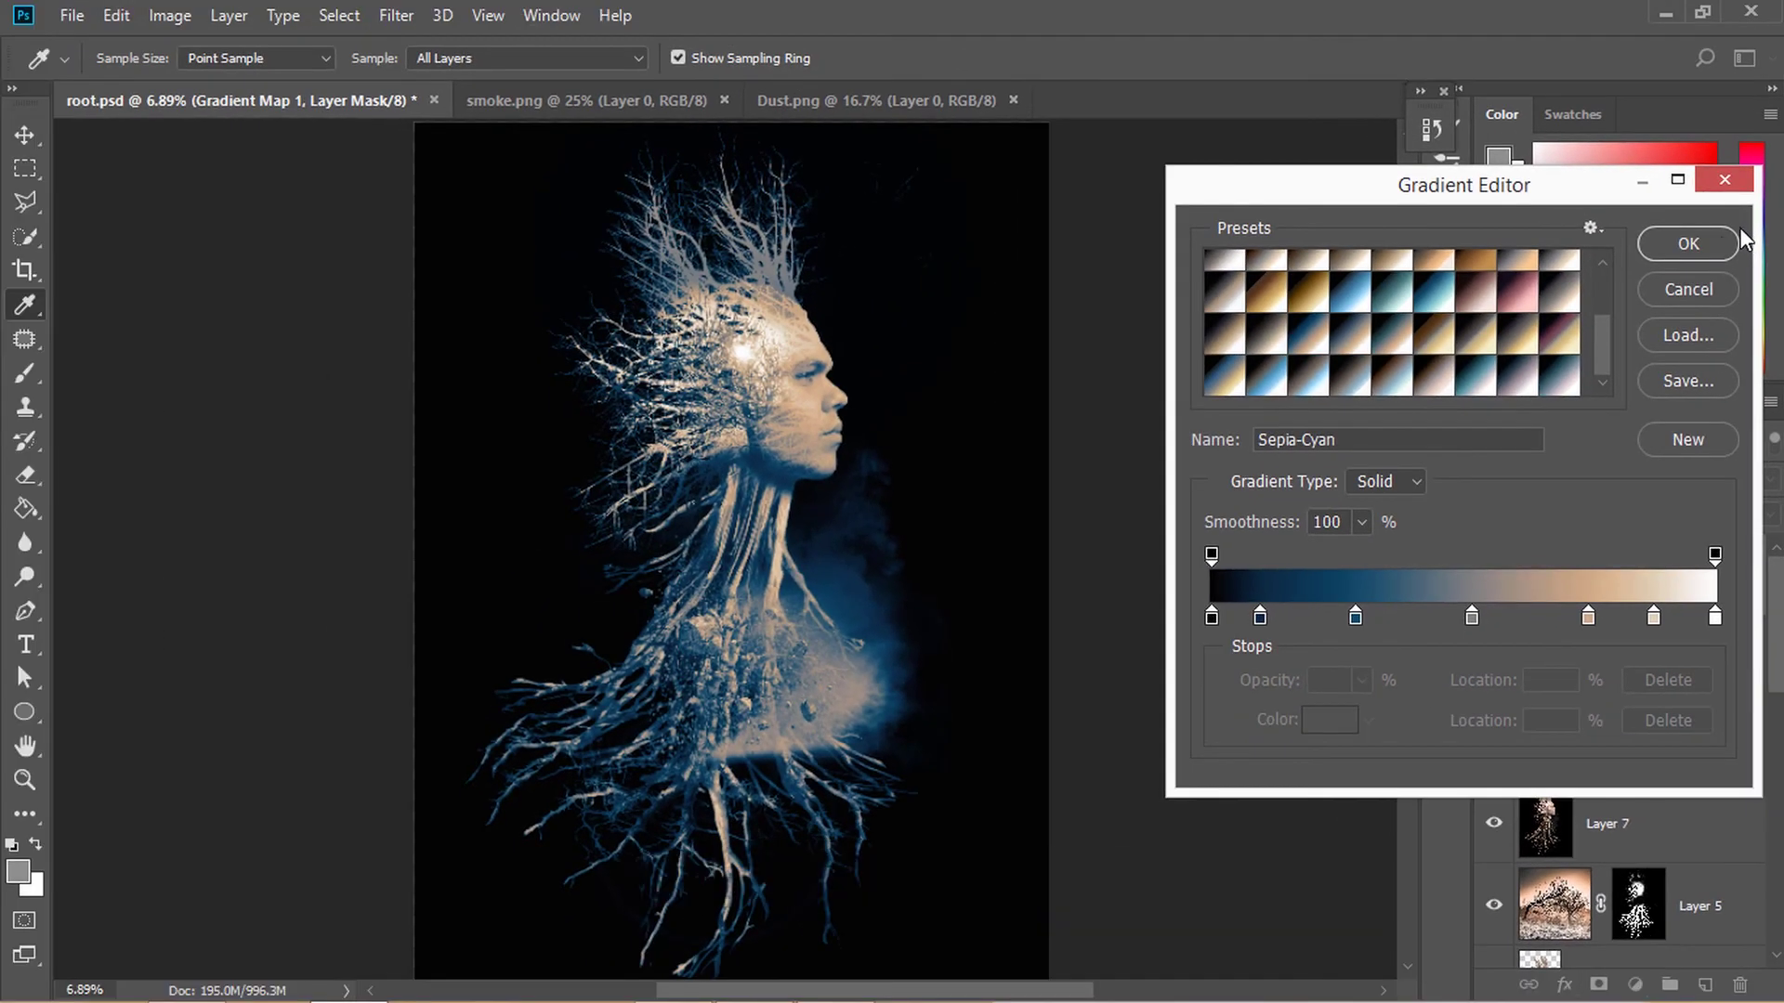
left_click(1720, 246)
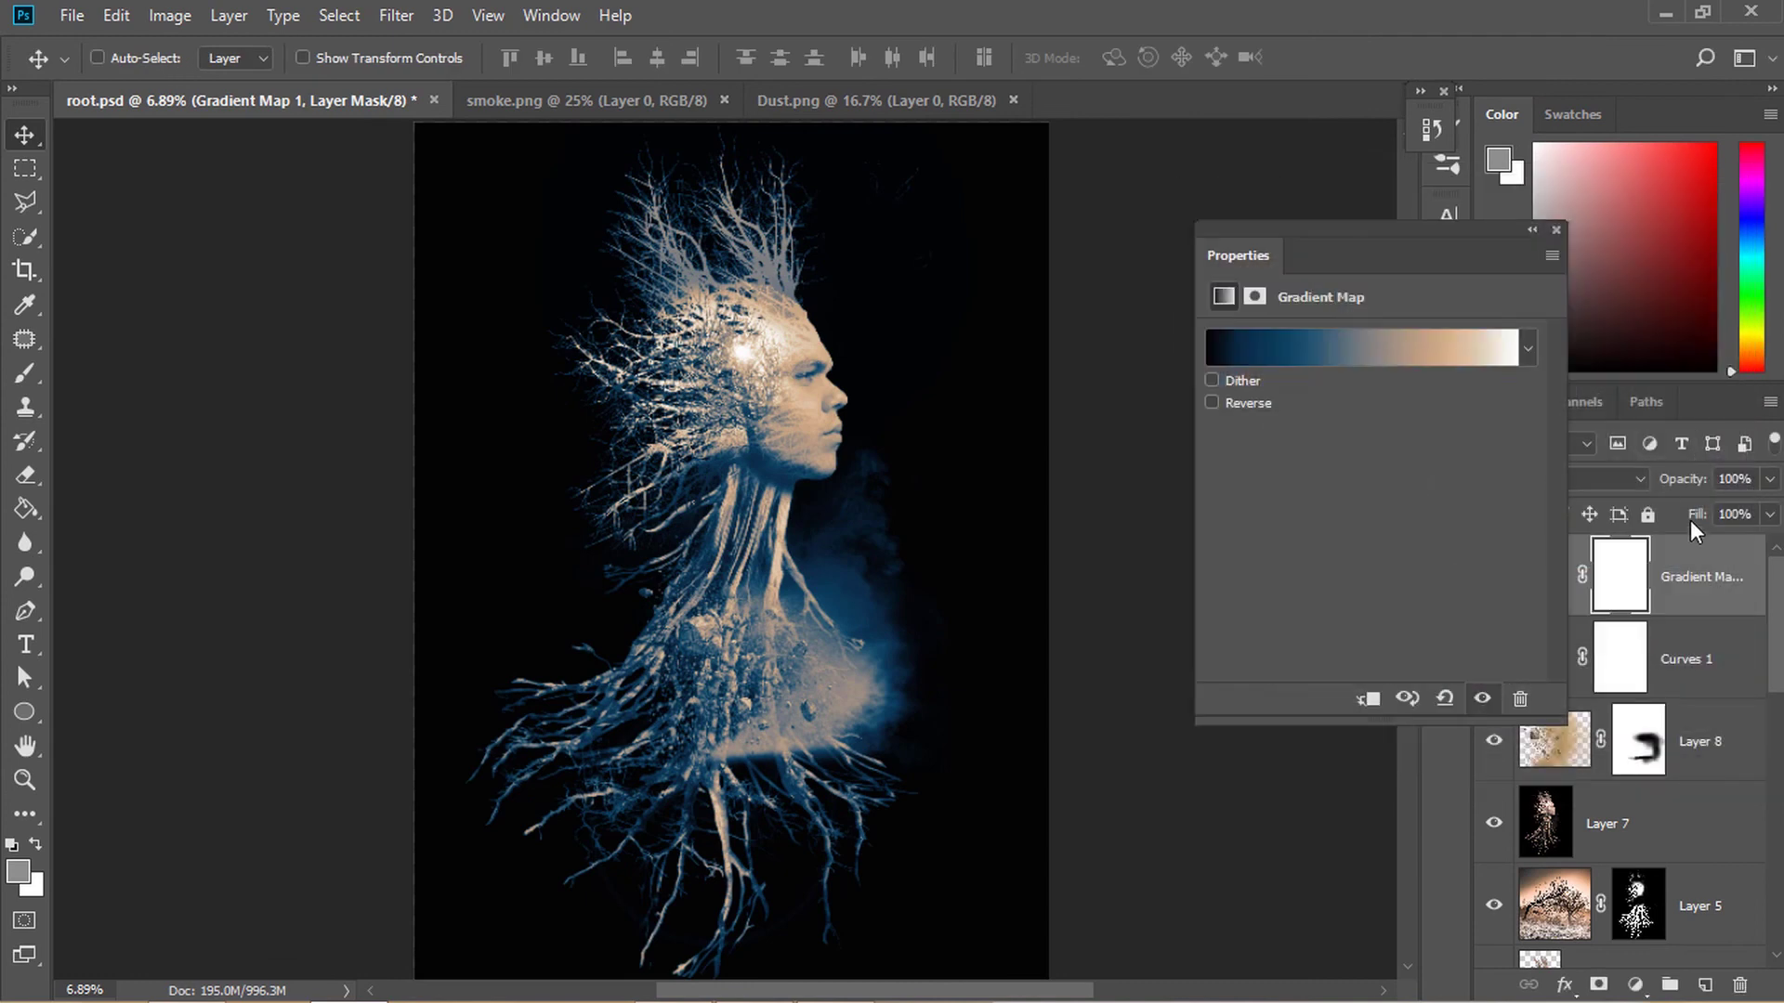
left_click(1556, 231)
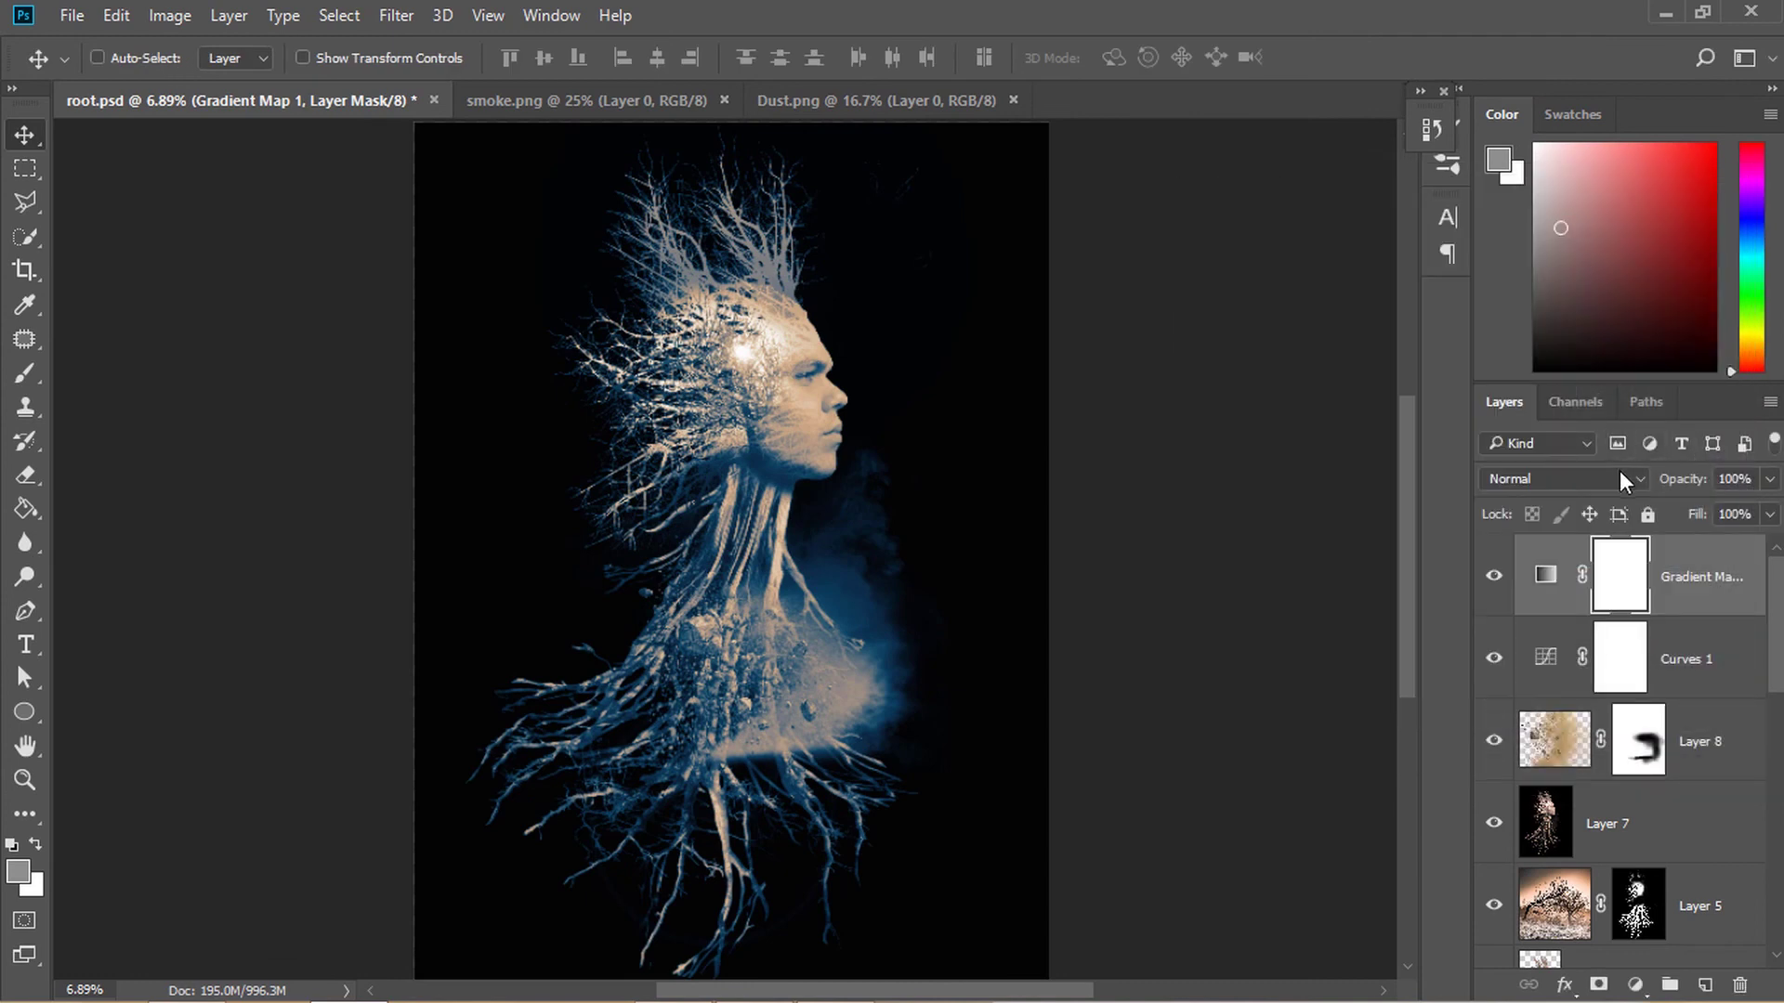
Set the gradient map layer's blend mode to Soft Light and its opacity to 75%
left_click(1621, 479)
left_click(1558, 750)
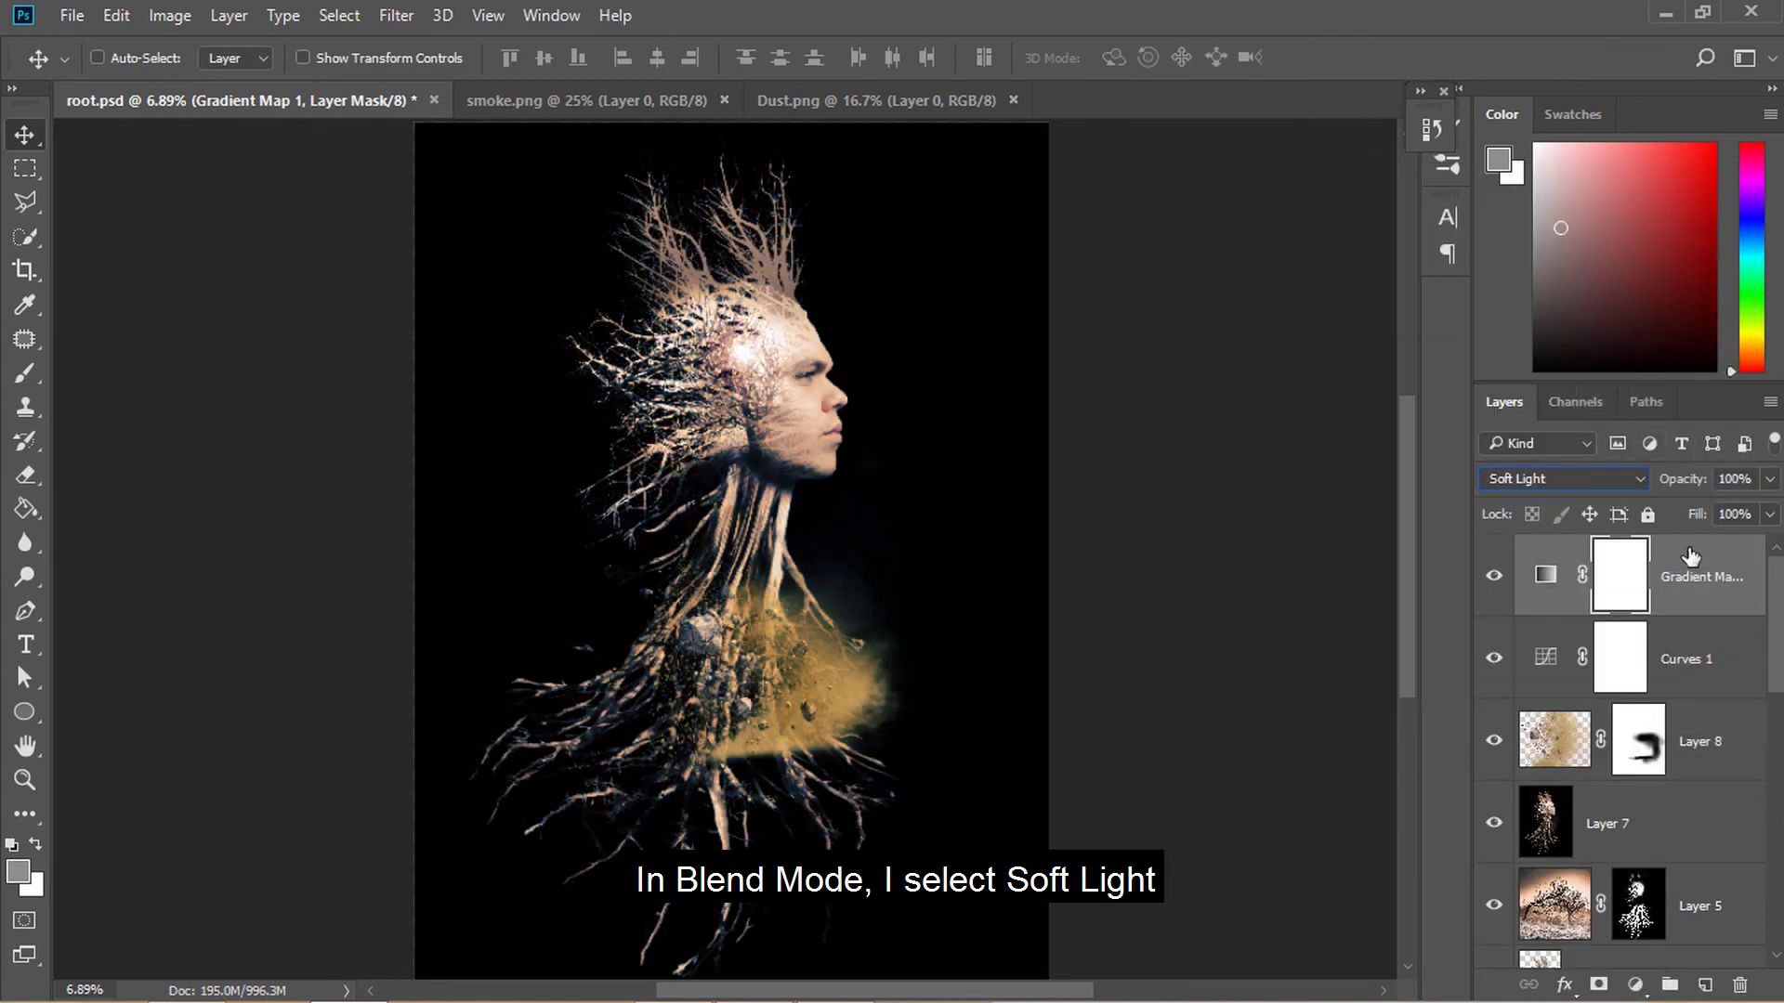
left_click(1753, 479)
type("75")
key("Return")
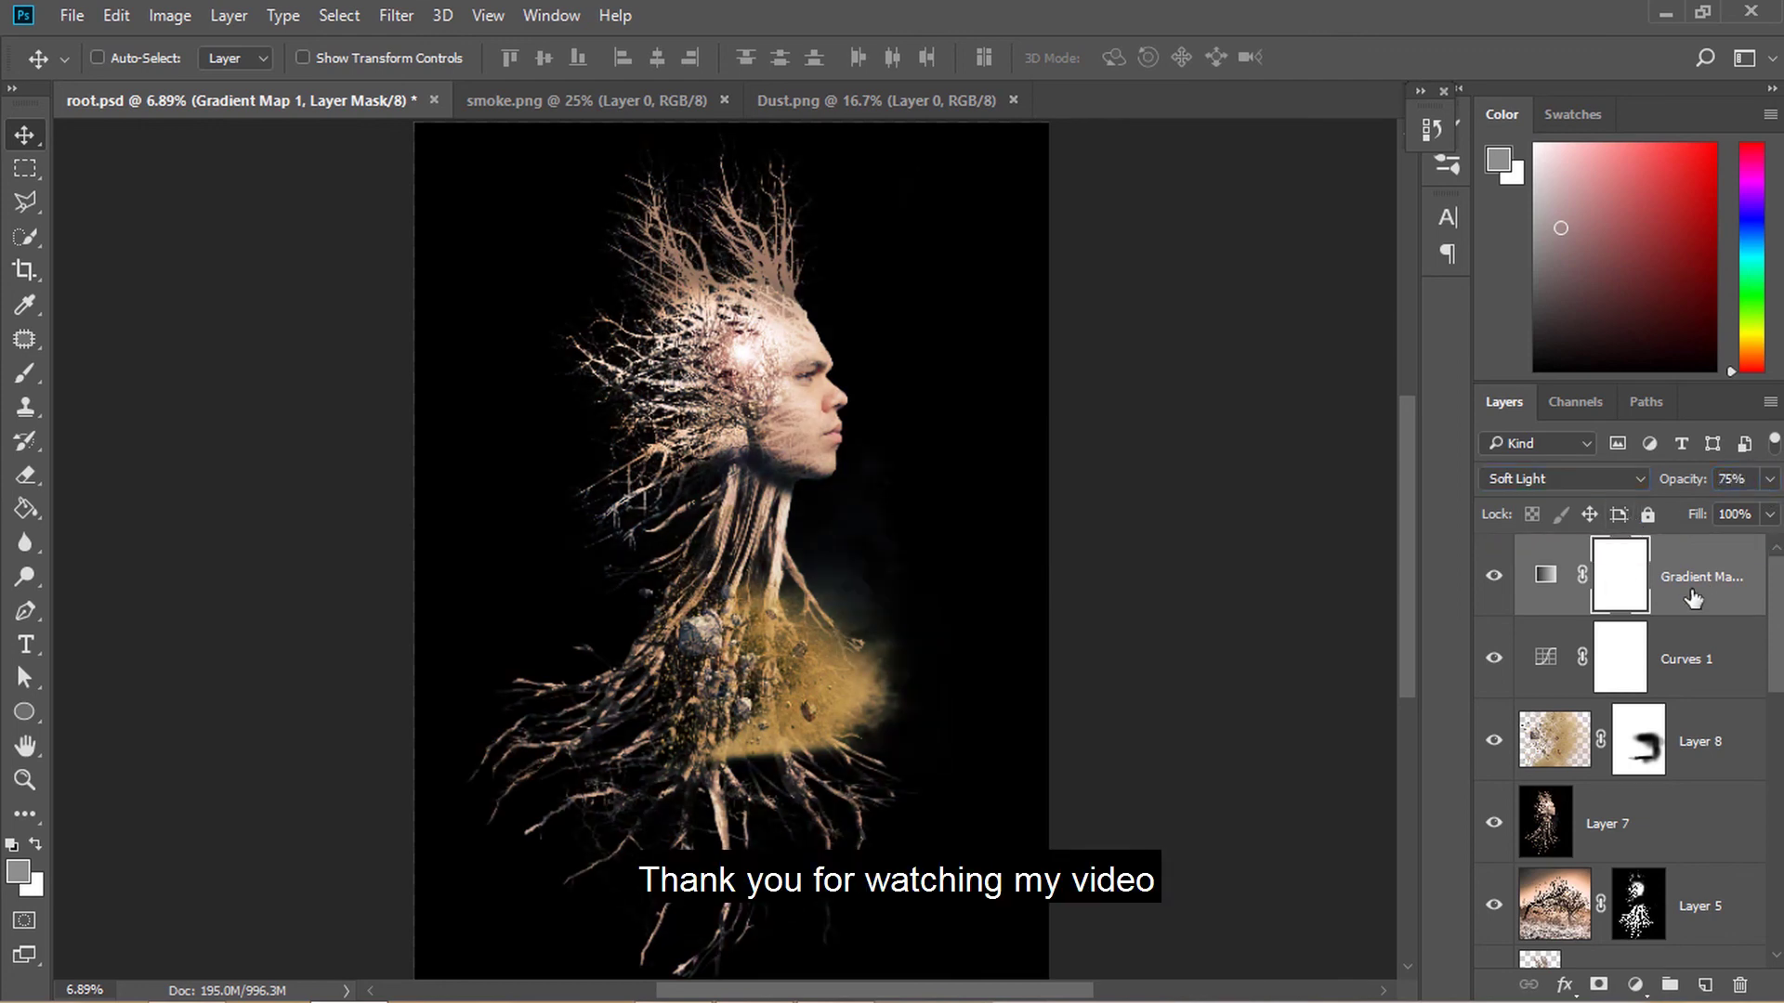
left_click(1697, 643)
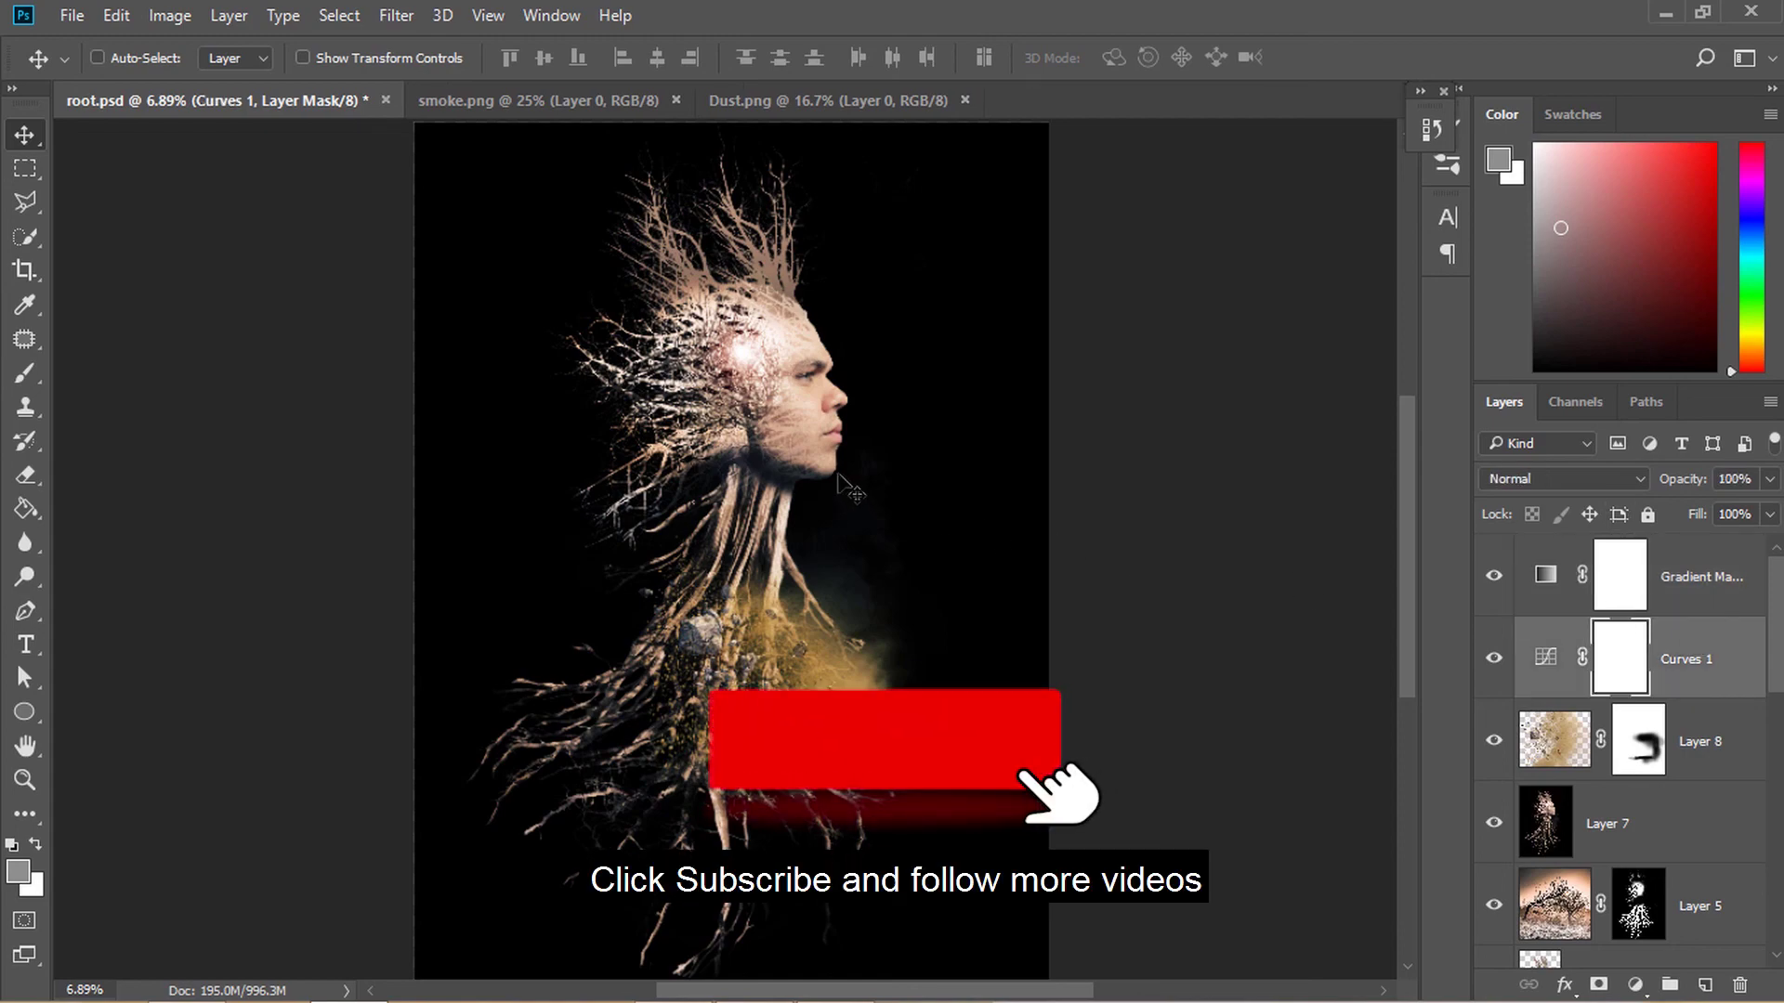
scroll(845, 487, "down", 1)
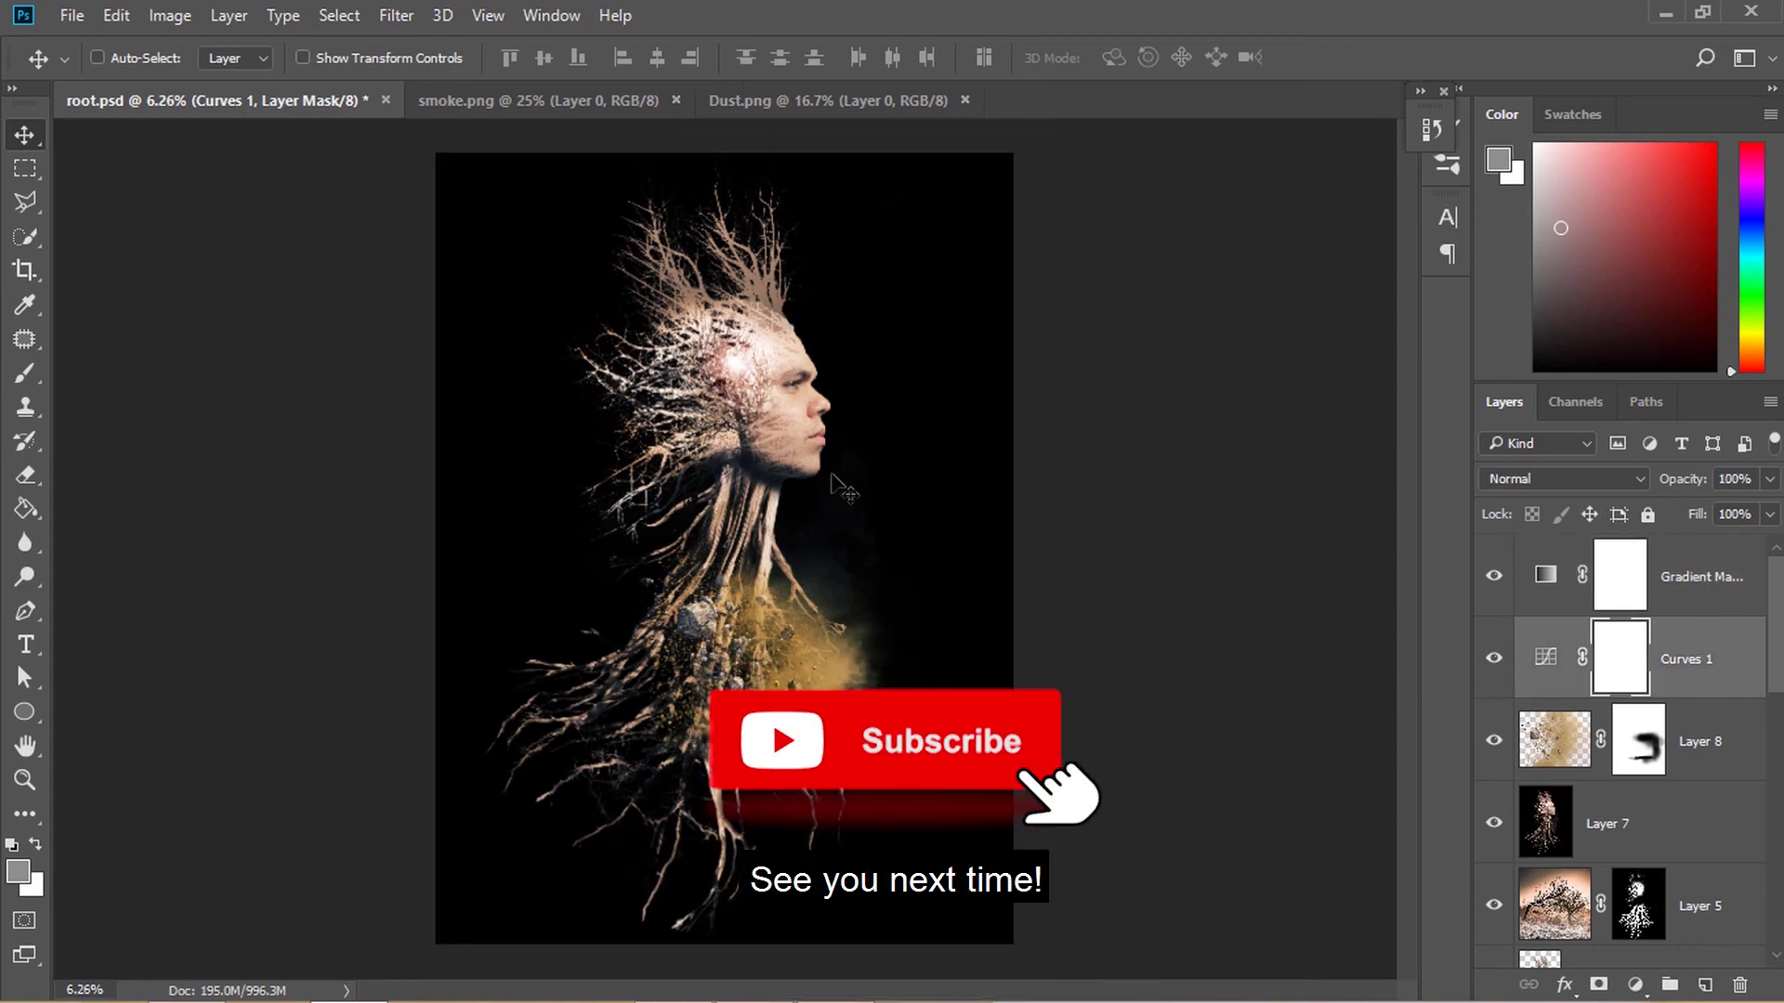